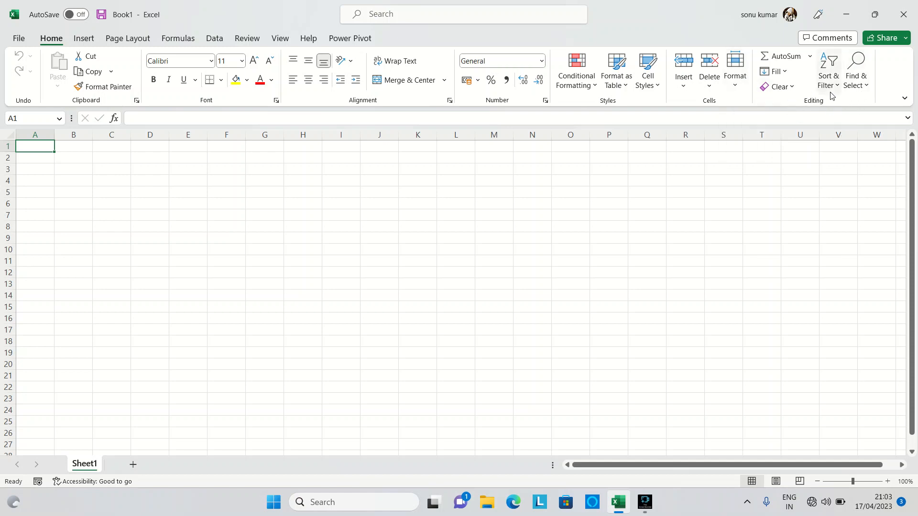
Step: Examine the options offered under AutoSum, Fill, Clear, Sort & Filter, and Find & Select
{"action": "left_click", "coordinate": [811, 57]}
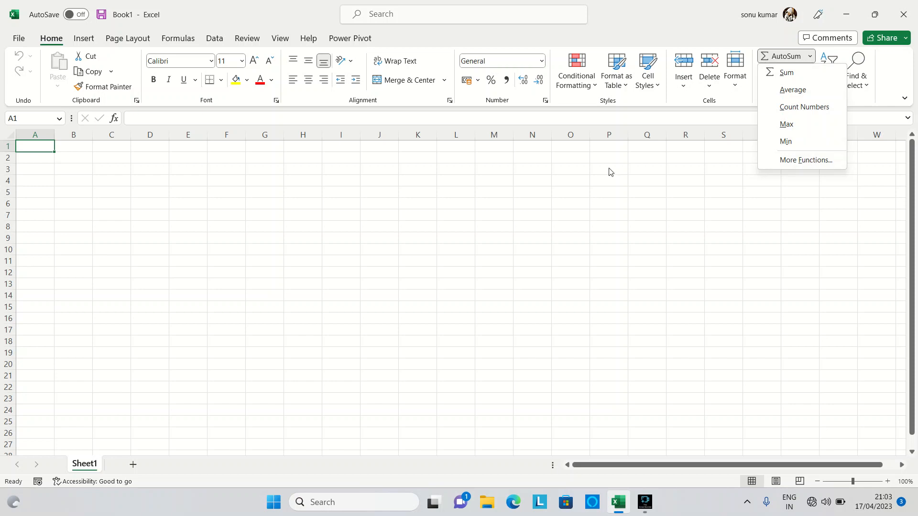
{"action": "left_click", "coordinate": [658, 199]}
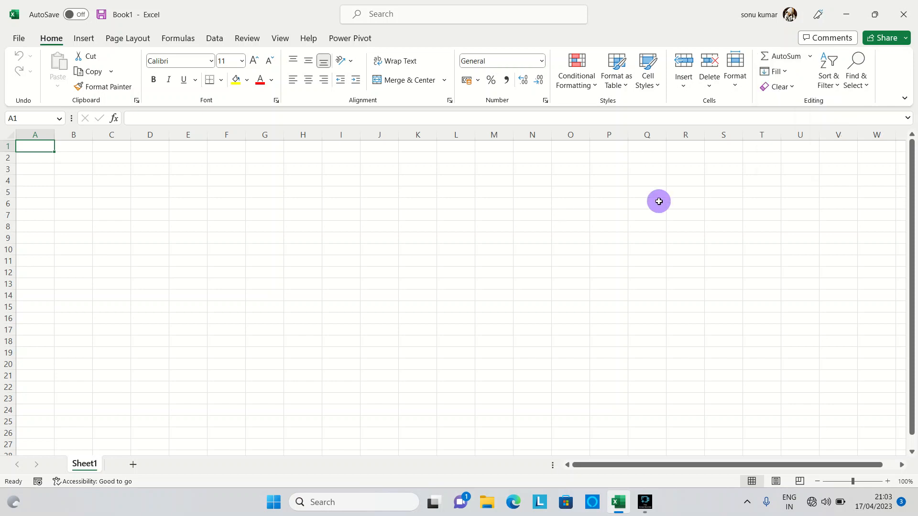
{"action": "left_click", "coordinate": [777, 72]}
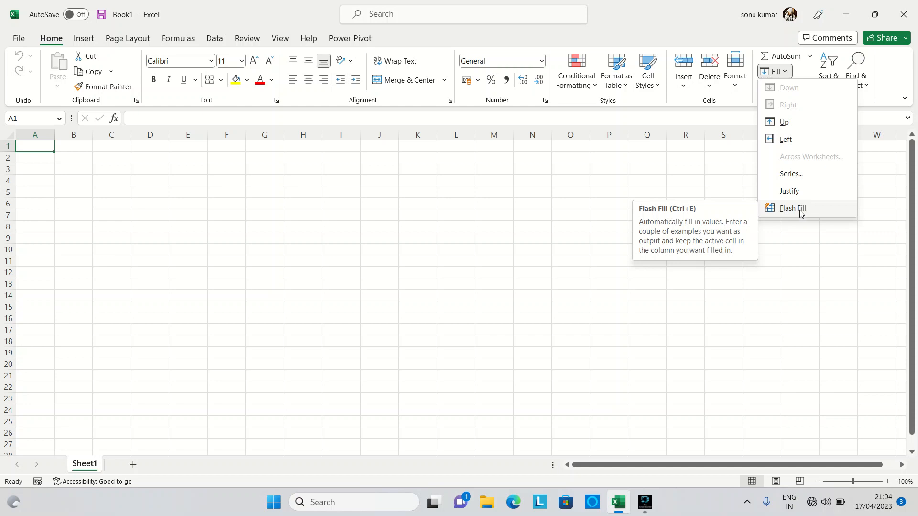
{"action": "left_click", "coordinate": [718, 190]}
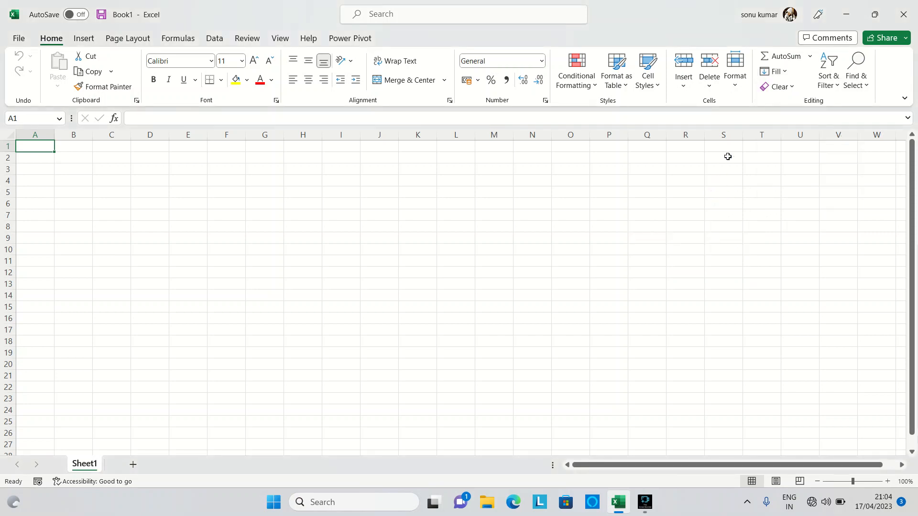
{"action": "left_click", "coordinate": [790, 86]}
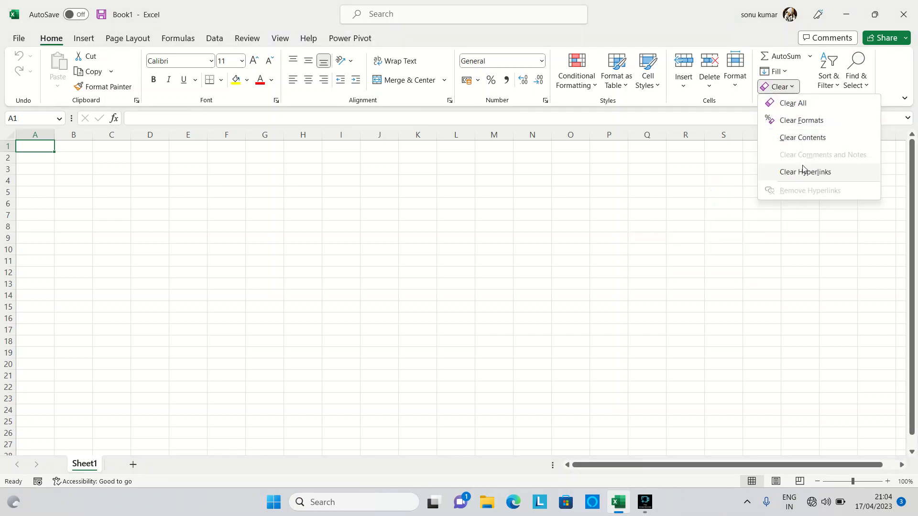
{"action": "left_click", "coordinate": [672, 220]}
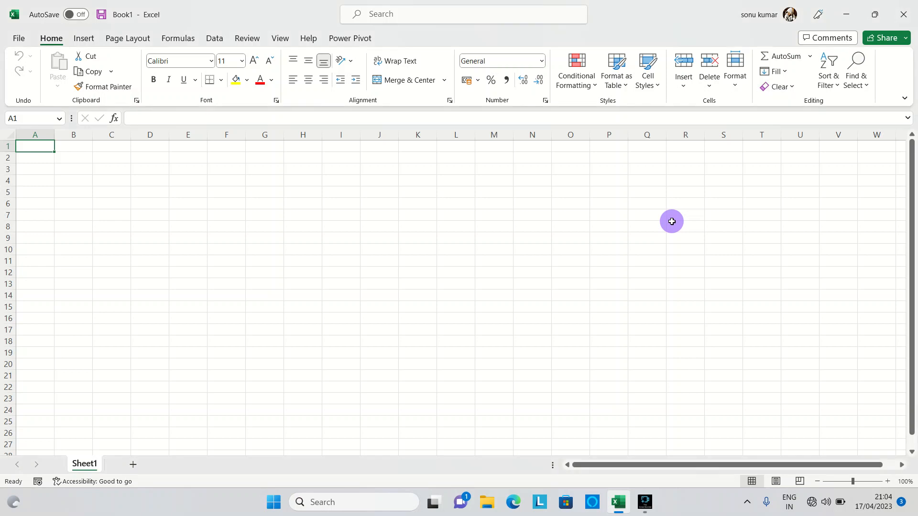
{"action": "left_click", "coordinate": [832, 87]}
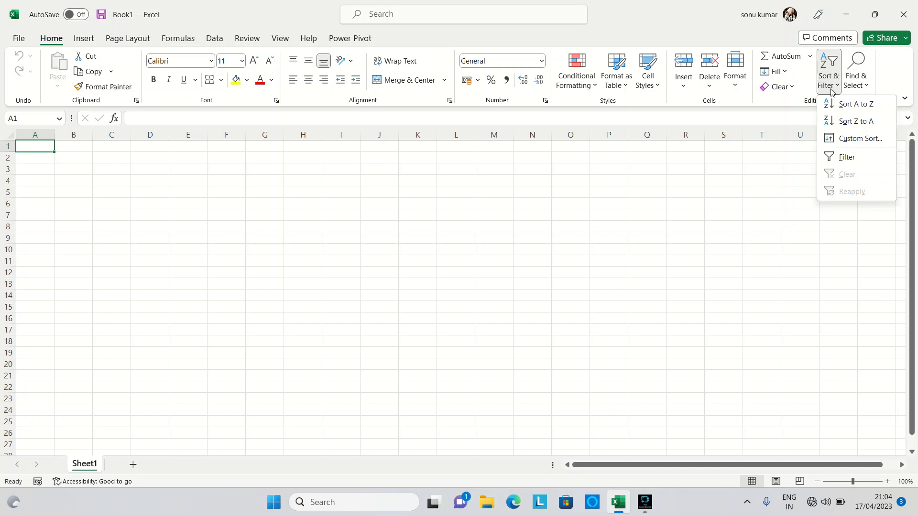
{"action": "left_click", "coordinate": [866, 86]}
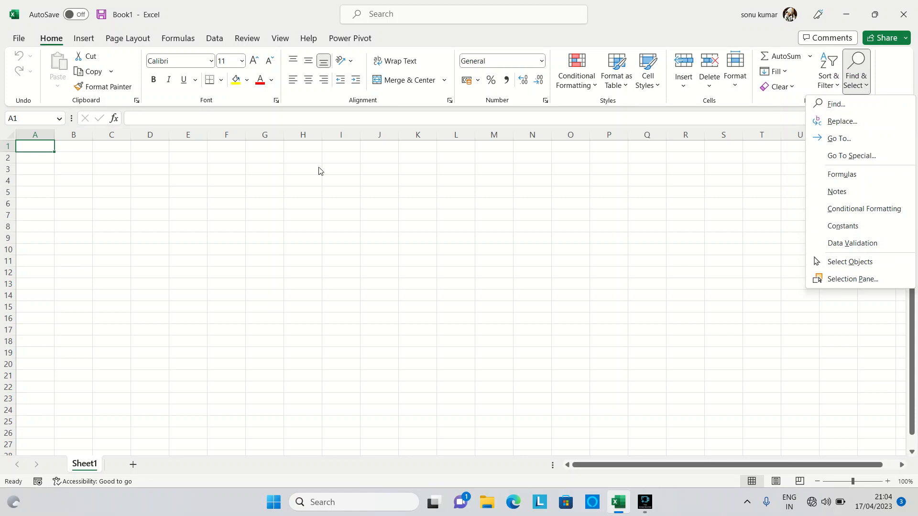
Step: Enter the numbers 1, 2, 3, 4 and 5 in cells A1 to A5
{"action": "scroll", "coordinate": [173, 217], "scroll_direction": "up", "scroll_amount": 7, "text": "ctrl"}
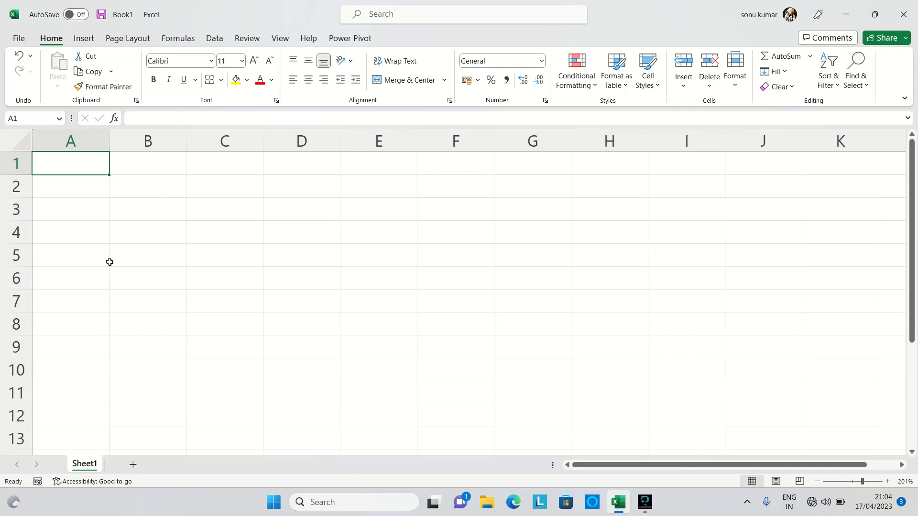
{"action": "type", "text": "1"}
{"action": "key", "text": "Return"}
{"action": "type", "text": "2"}
{"action": "key", "text": "Return"}
{"action": "type", "text": "3"}
{"action": "key", "text": "Return"}
{"action": "type", "text": "4"}
{"action": "key", "text": "Return"}
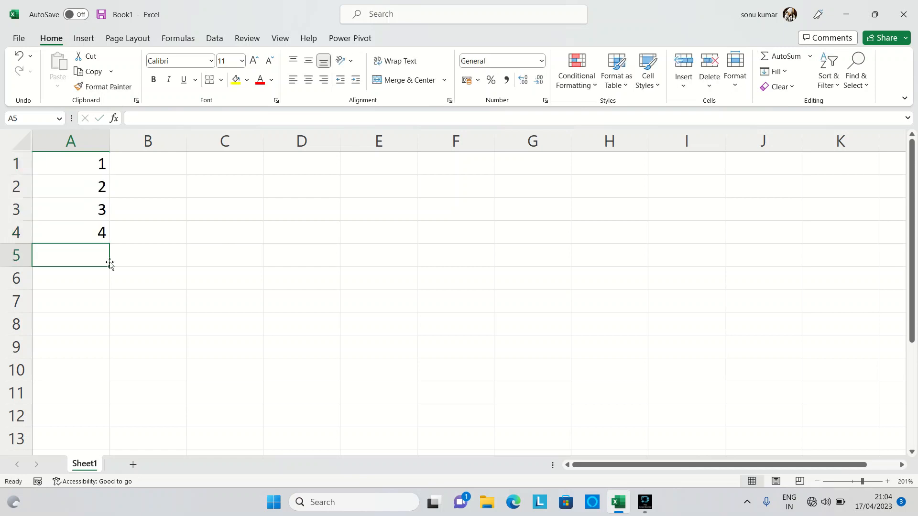
{"action": "type", "text": "5"}
{"action": "key", "text": "Return"}
{"action": "type", "text": "5"}
{"action": "key", "text": "BackSpace"}
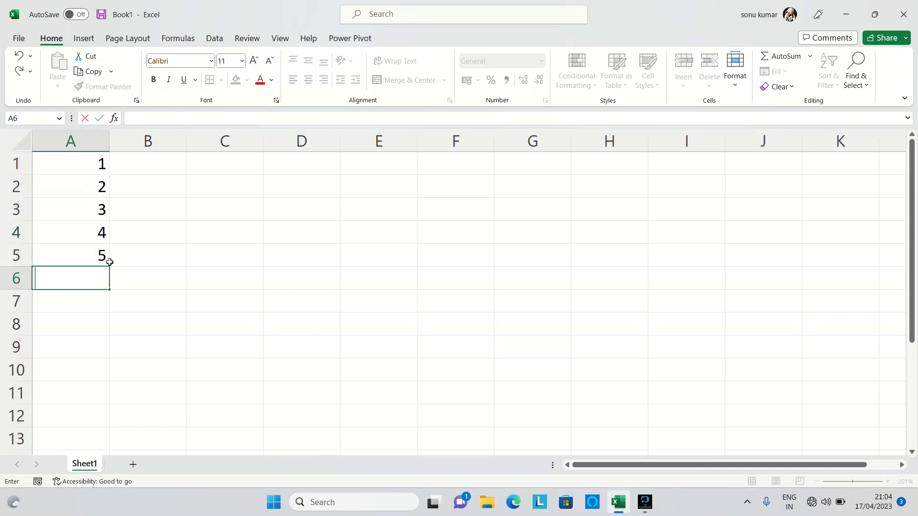
{"action": "key", "text": "Return"}
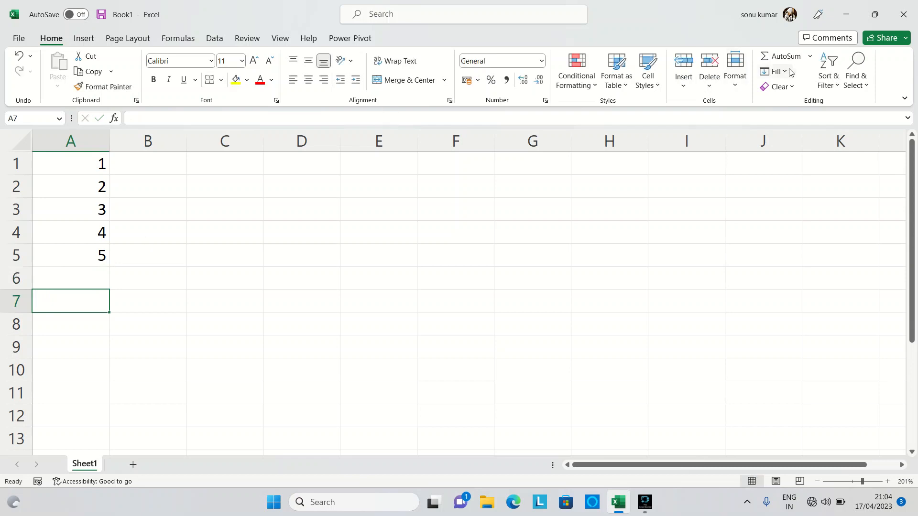
Step: Insert an AutoSum total in cell A7 that adds the range A1:A6
{"action": "left_click", "coordinate": [810, 57]}
{"action": "left_click", "coordinate": [789, 69]}
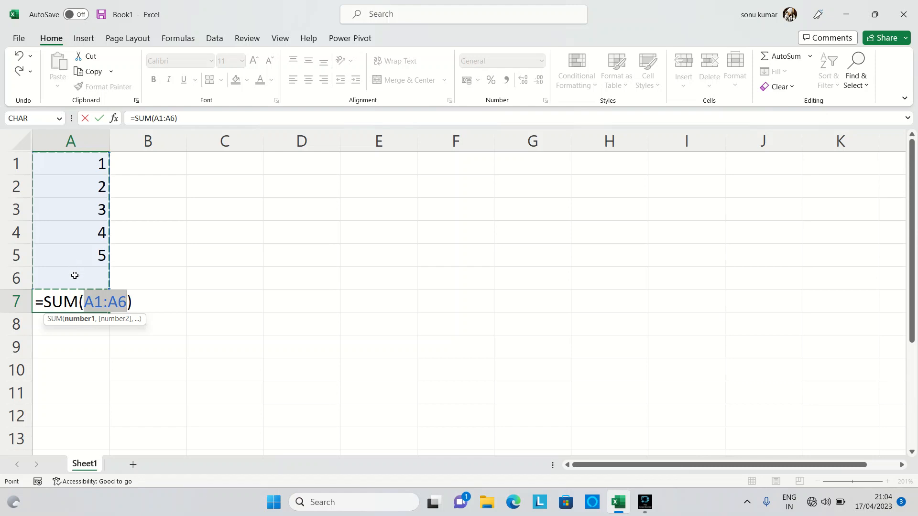
{"action": "key", "text": "Return"}
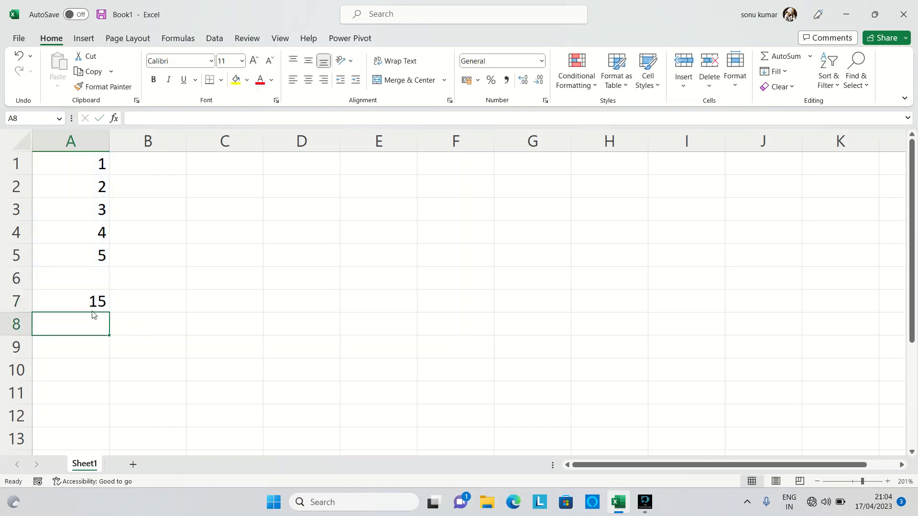
{"action": "left_click", "coordinate": [87, 306]}
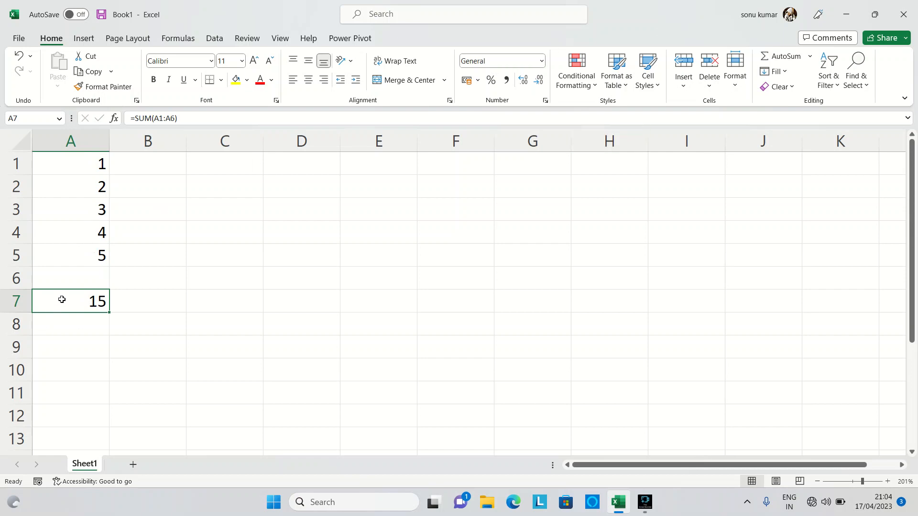
Step: Insert an AutoSum Average formula in cell B7 that references cell A5
{"action": "left_click", "coordinate": [148, 306]}
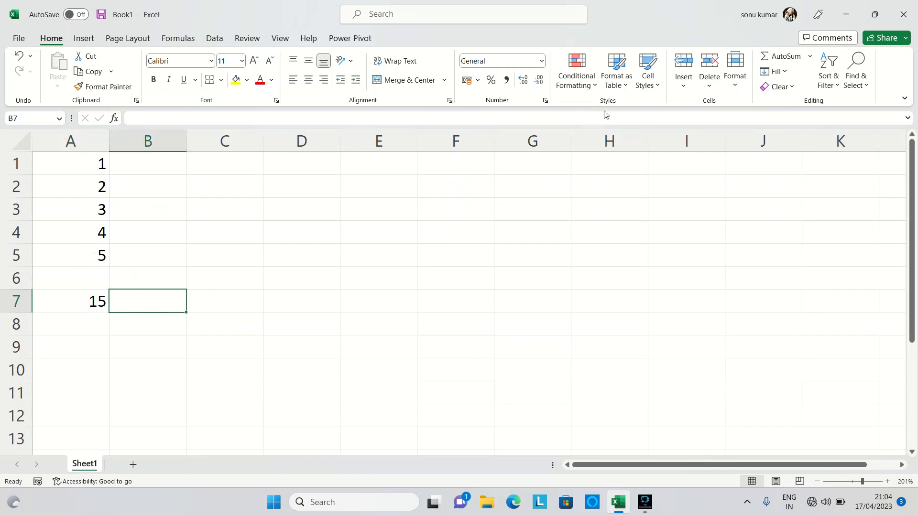
{"action": "left_click", "coordinate": [810, 56]}
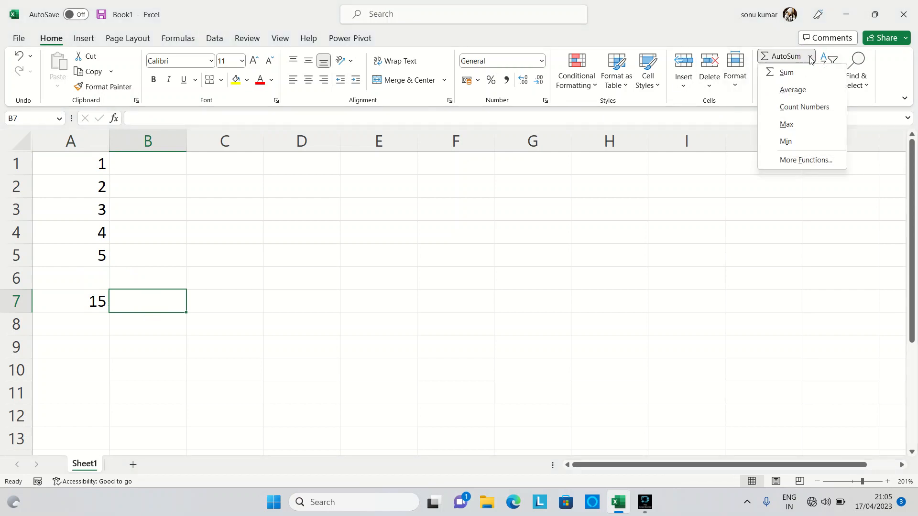
{"action": "left_click", "coordinate": [816, 96]}
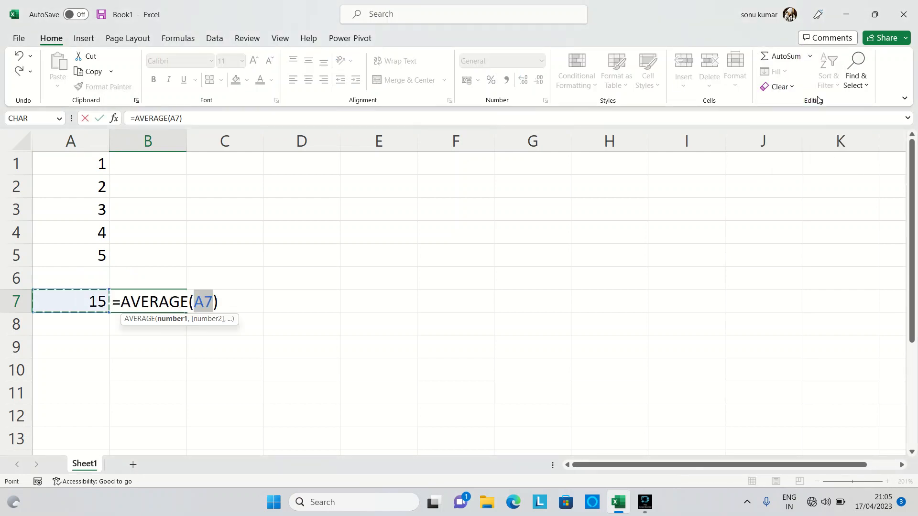
{"action": "left_click_drag", "start_coordinate": [78, 157], "coordinate": [73, 256]}
{"action": "left_click", "coordinate": [72, 257]}
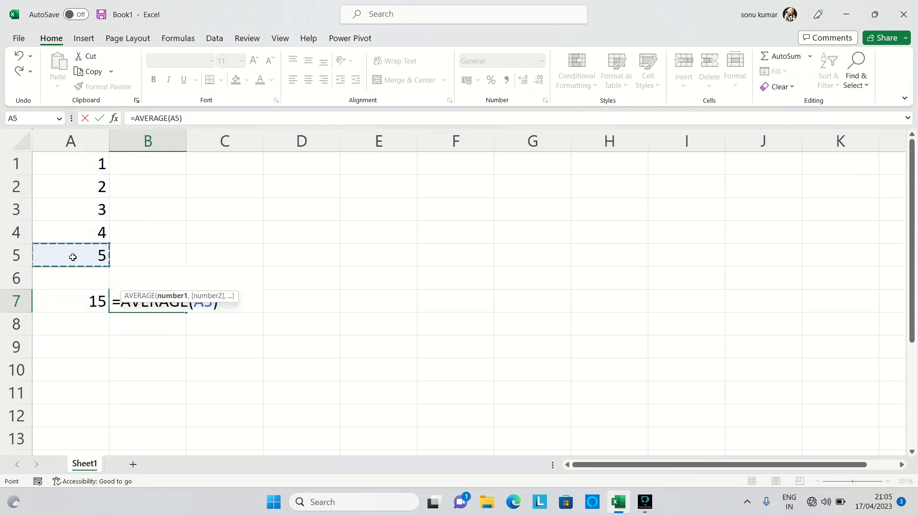
{"action": "key", "text": "Return"}
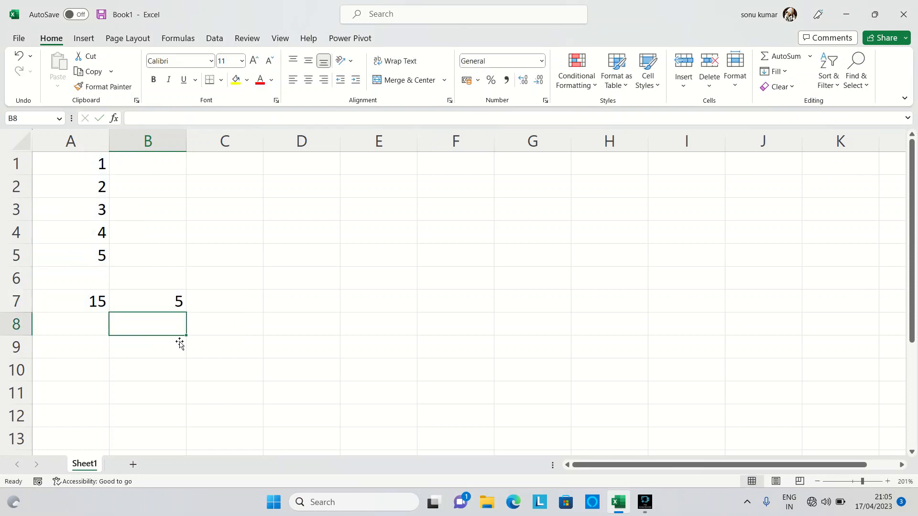
{"action": "left_click", "coordinate": [170, 304]}
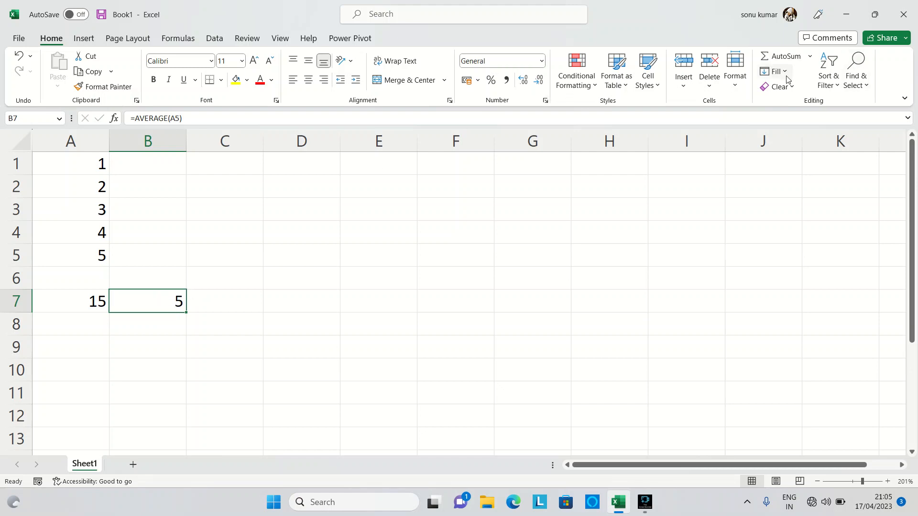
Step: Insert a Count Numbers formula in cell B6 for the range A1:A5
{"action": "left_click", "coordinate": [810, 57]}
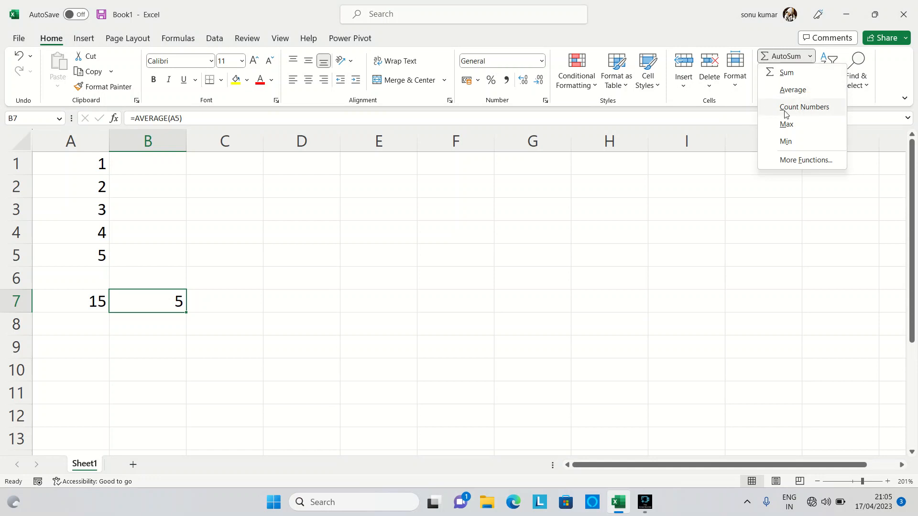
{"action": "left_click", "coordinate": [163, 276]}
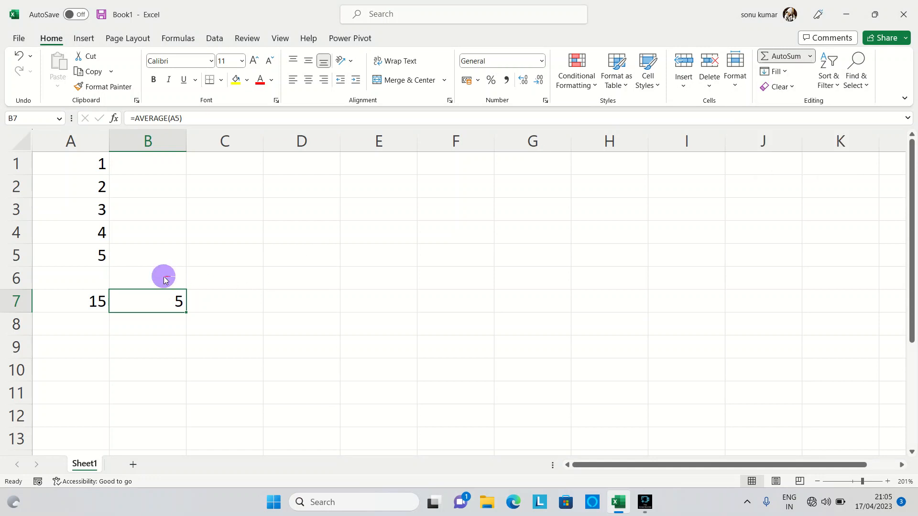
{"action": "left_click", "coordinate": [163, 277]}
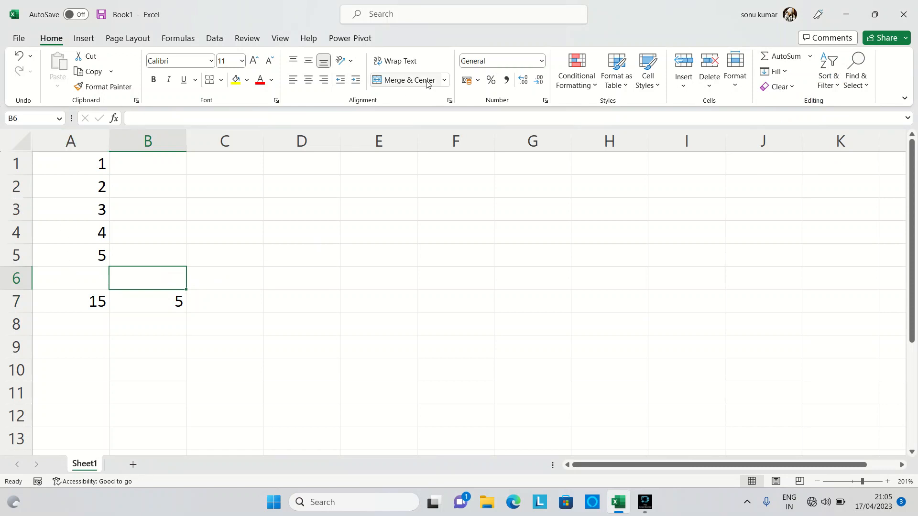
{"action": "left_click", "coordinate": [811, 57]}
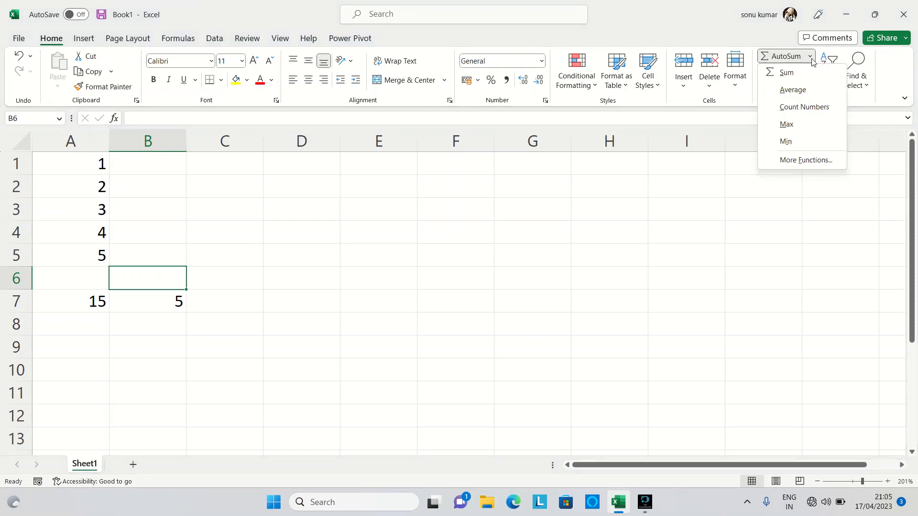
{"action": "left_click", "coordinate": [804, 107]}
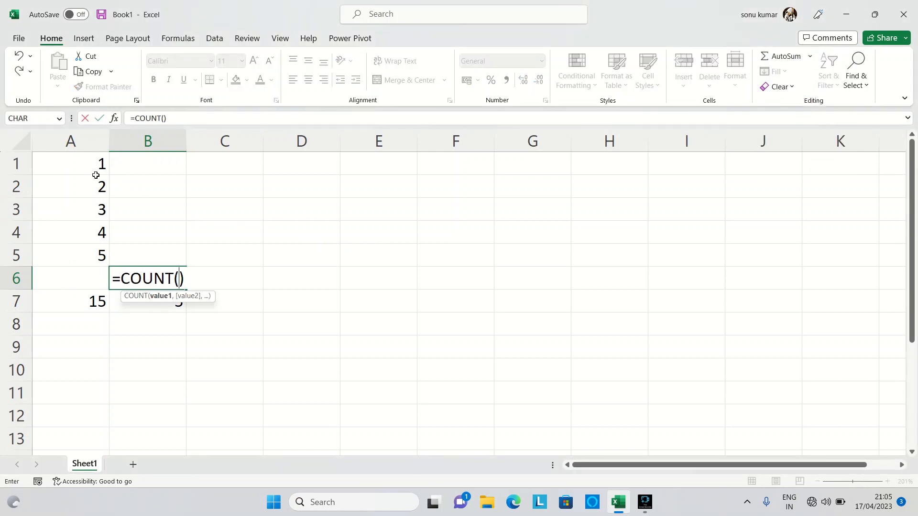
{"action": "left_click_drag", "start_coordinate": [90, 167], "coordinate": [95, 259]}
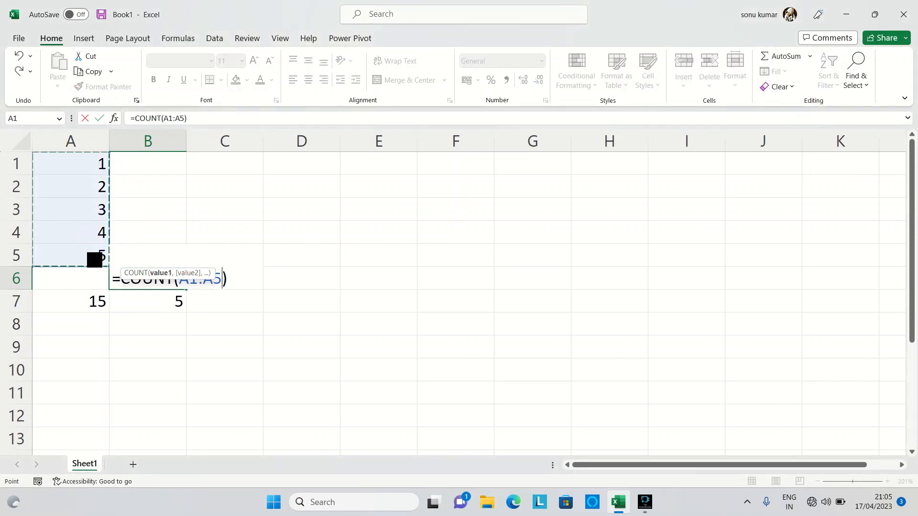
{"action": "key", "text": "Return"}
{"action": "left_click", "coordinate": [175, 283]}
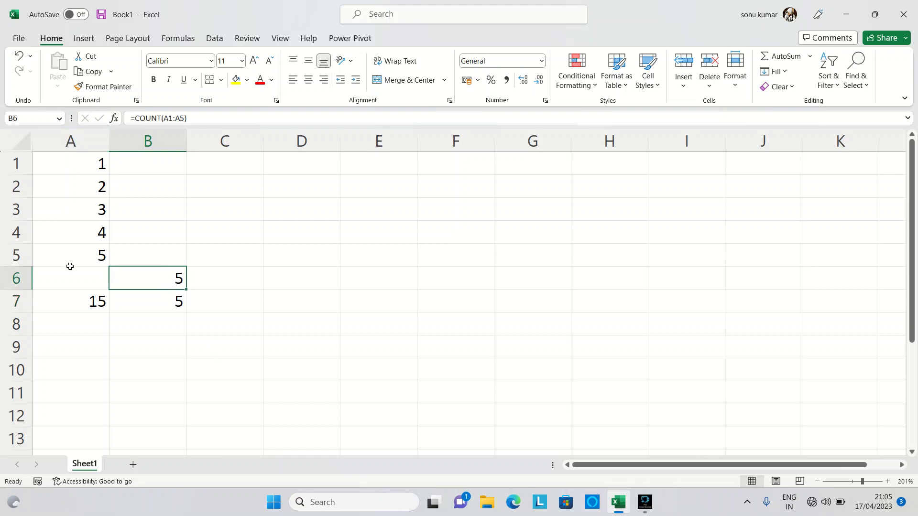
{"action": "left_click", "coordinate": [815, 59]}
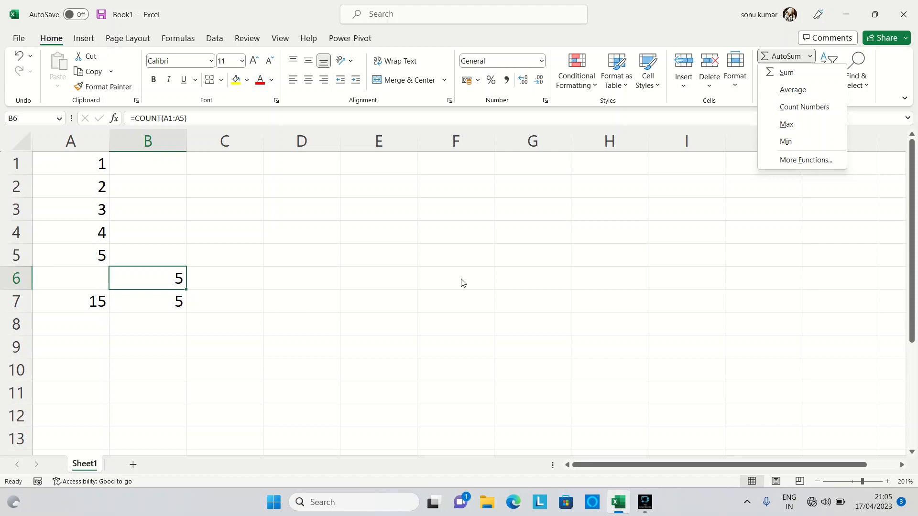
{"action": "left_click", "coordinate": [255, 275]}
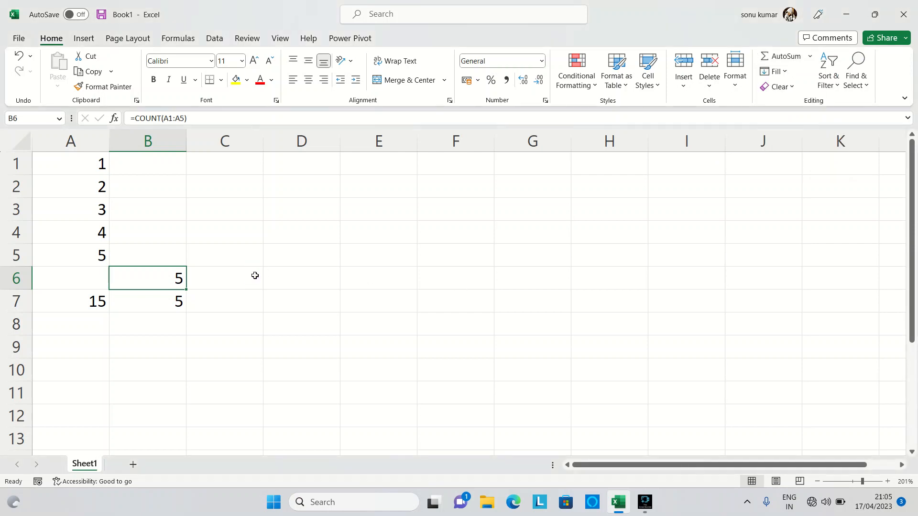
{"action": "left_click", "coordinate": [255, 275]}
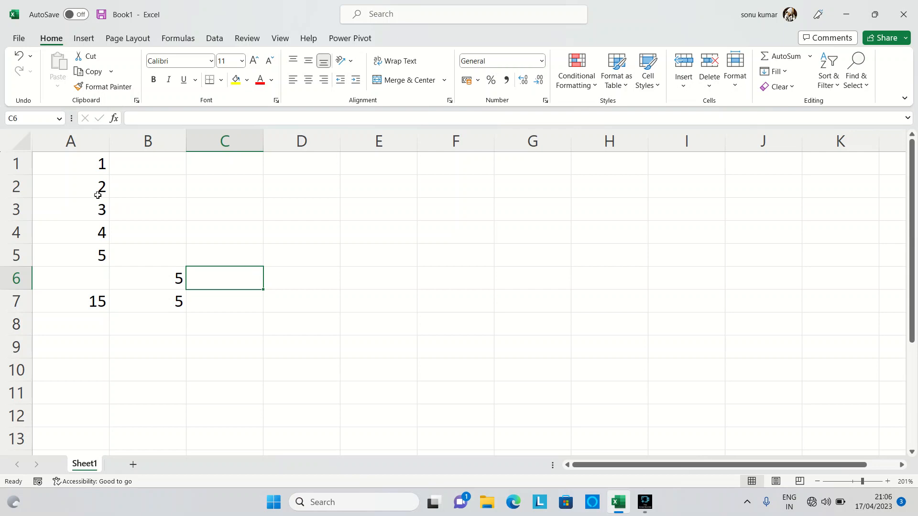
Step: Insert an AutoSum Max formula in cell B5 for the range A1:A5
{"action": "left_click", "coordinate": [159, 262]}
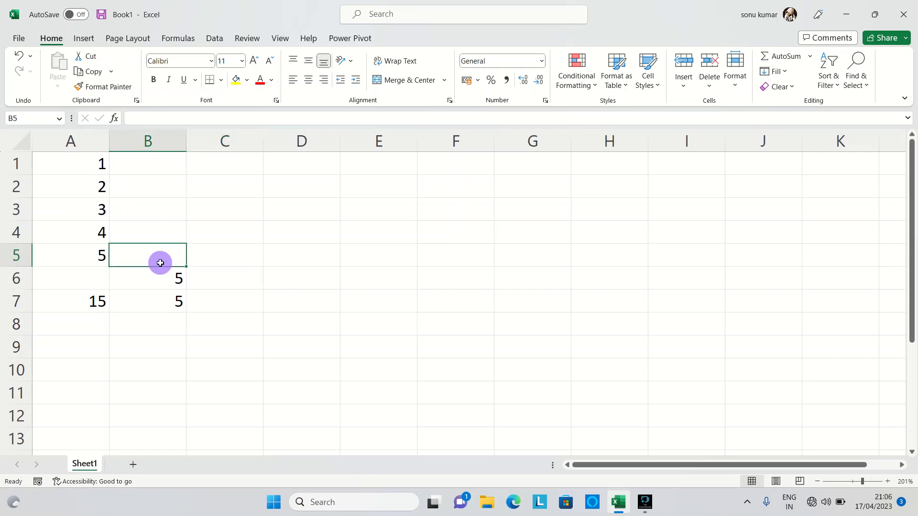
{"action": "left_click", "coordinate": [810, 57]}
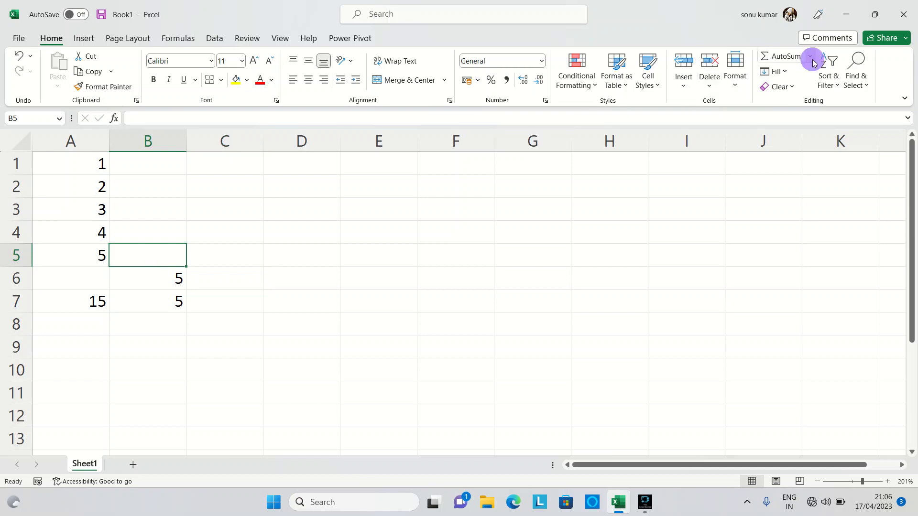
{"action": "left_click", "coordinate": [797, 125]}
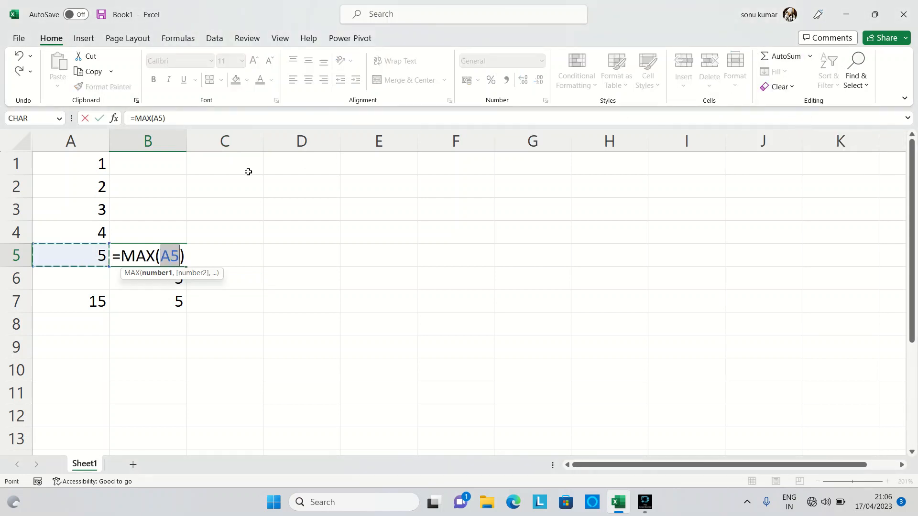
{"action": "left_click_drag", "start_coordinate": [88, 167], "coordinate": [91, 254]}
{"action": "key", "text": "Return"}
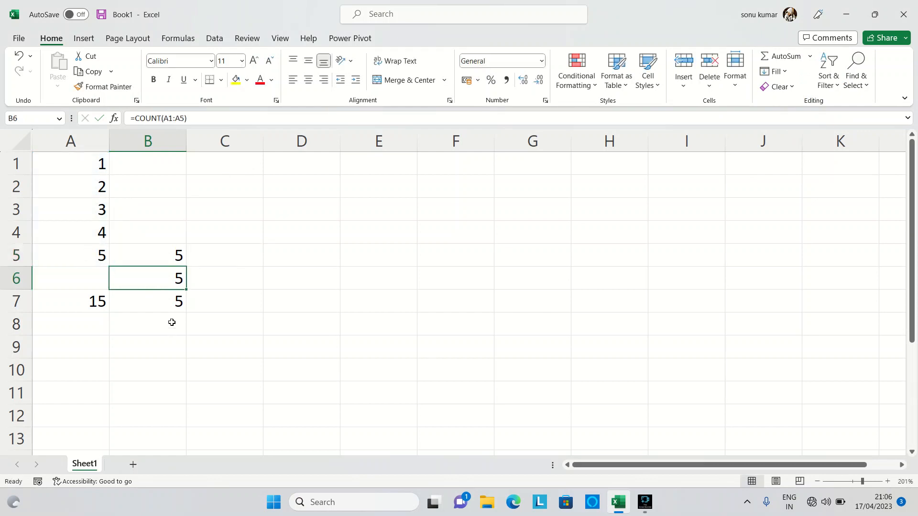
Step: Insert an AutoSum Min formula in cell C5 for the range A1:A5
{"action": "left_click", "coordinate": [173, 256]}
{"action": "left_click", "coordinate": [212, 255]}
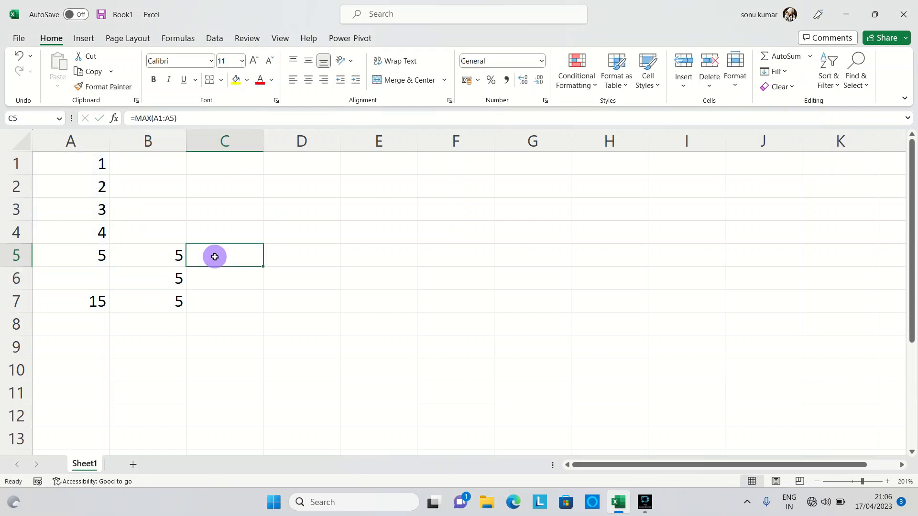
{"action": "left_click", "coordinate": [810, 56]}
{"action": "left_click", "coordinate": [807, 141]}
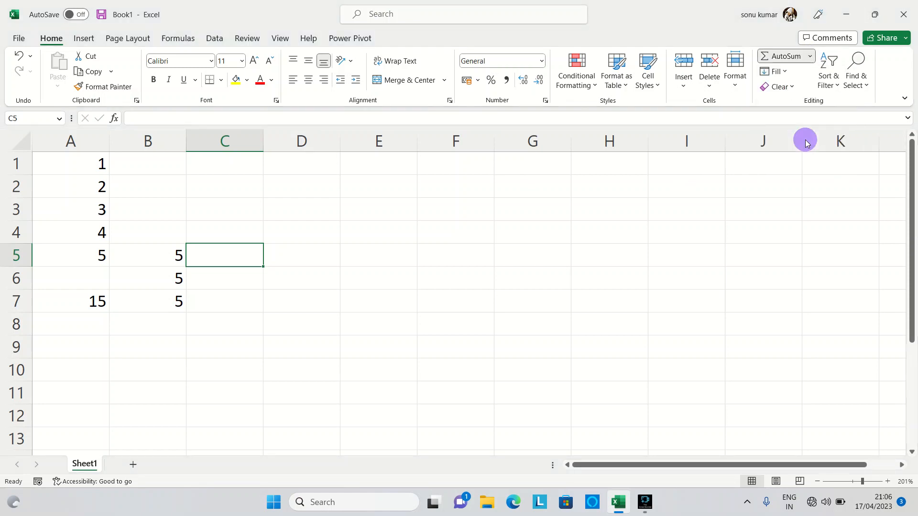
{"action": "left_click_drag", "start_coordinate": [95, 164], "coordinate": [82, 256]}
{"action": "key", "text": "Return"}
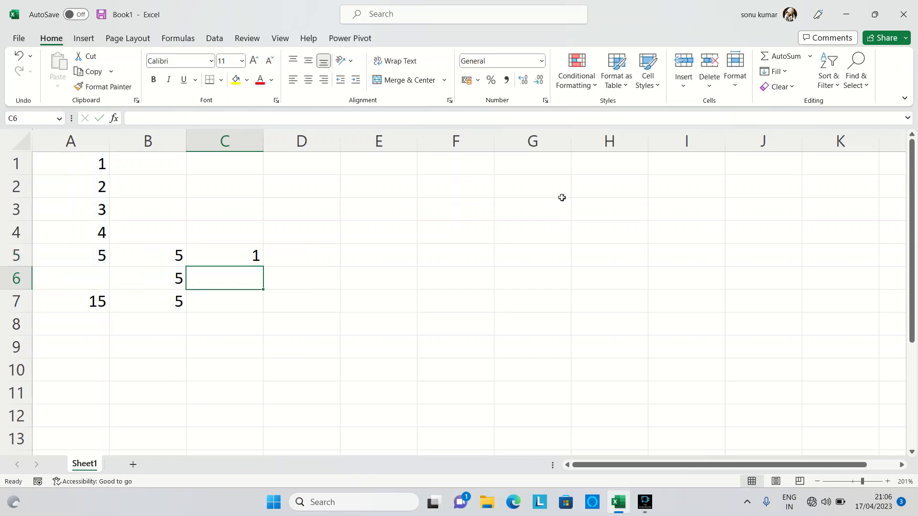
{"action": "left_click", "coordinate": [228, 252]}
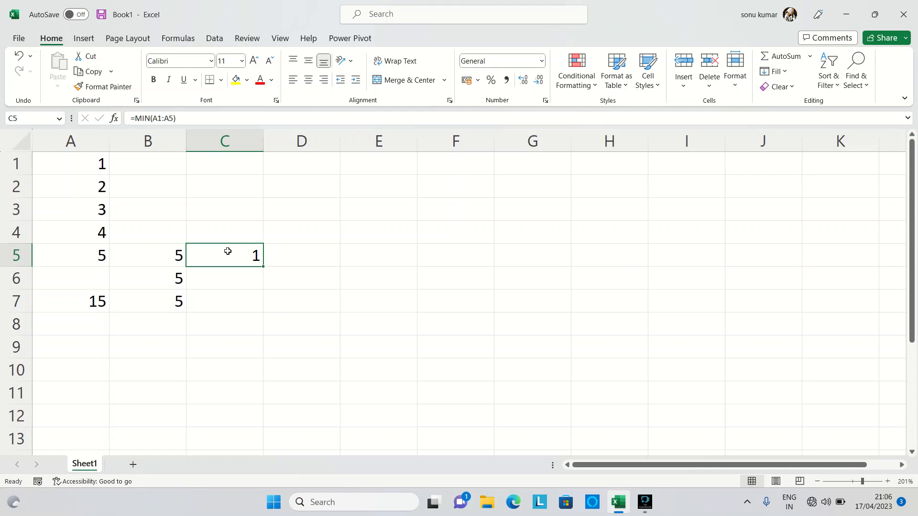
Step: Clear the contents of the range A1:C7
{"action": "left_click", "coordinate": [77, 161]}
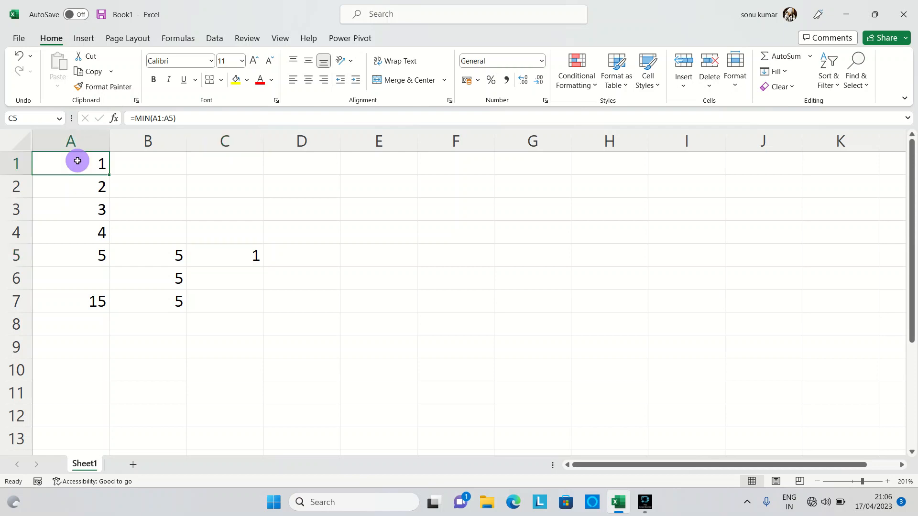
{"action": "left_click_drag", "start_coordinate": [78, 160], "coordinate": [254, 311]}
{"action": "key", "text": "Delete"}
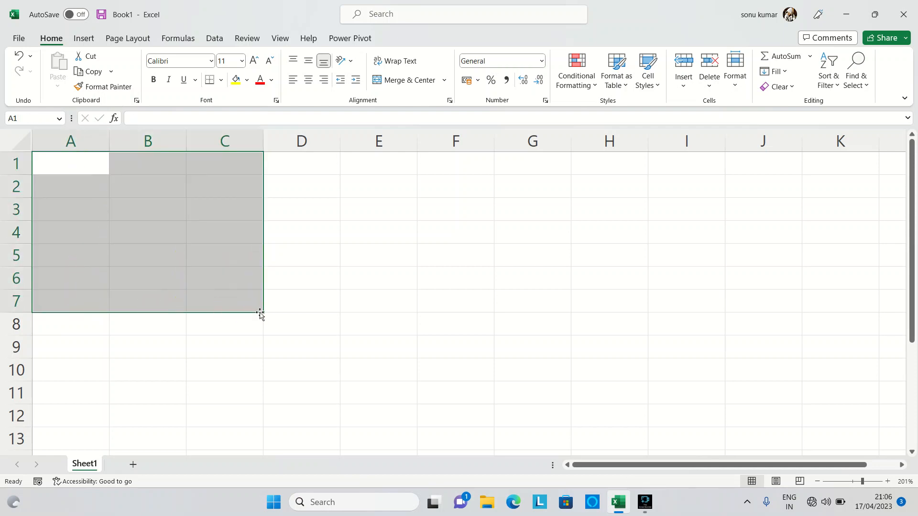
{"action": "left_click", "coordinate": [88, 187]}
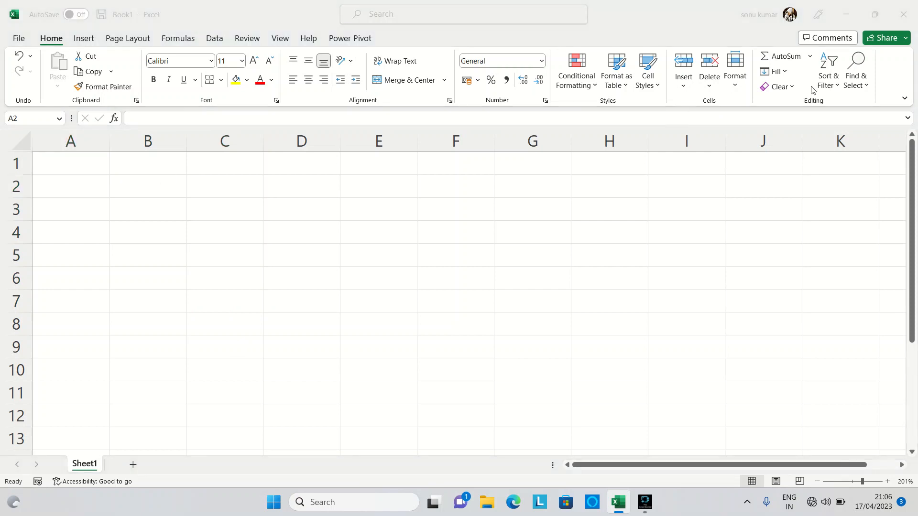
Step: Enter "yes" in cell C2
{"action": "left_click", "coordinate": [234, 186]}
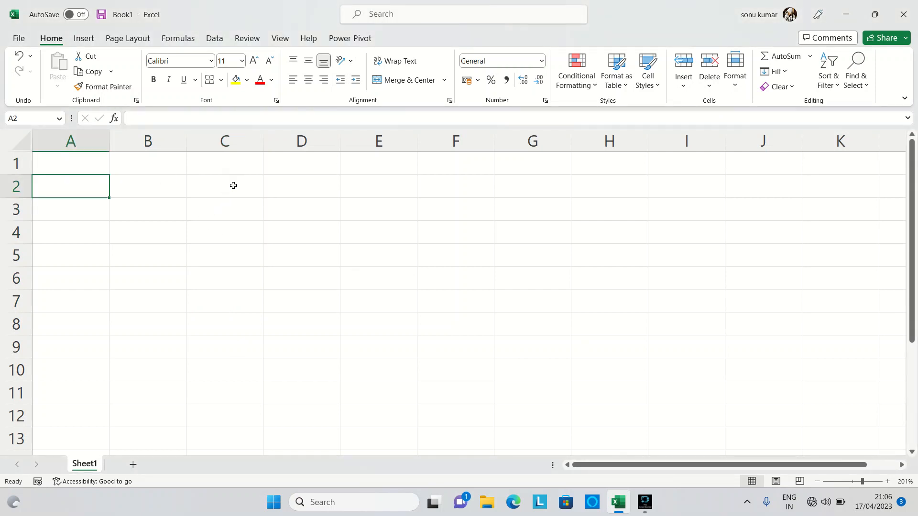
{"action": "key", "text": "Right"}
{"action": "key", "text": "Right"}
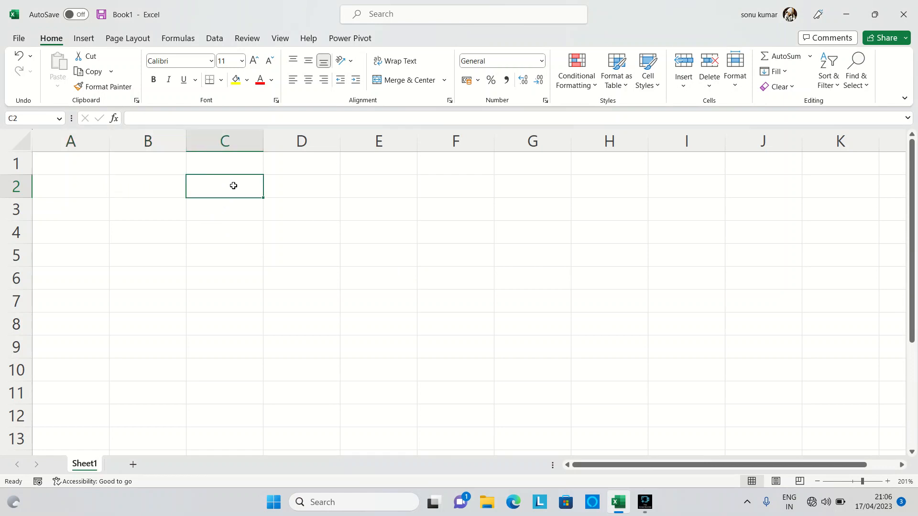
{"action": "type", "text": "yes"}
{"action": "key", "text": "Return"}
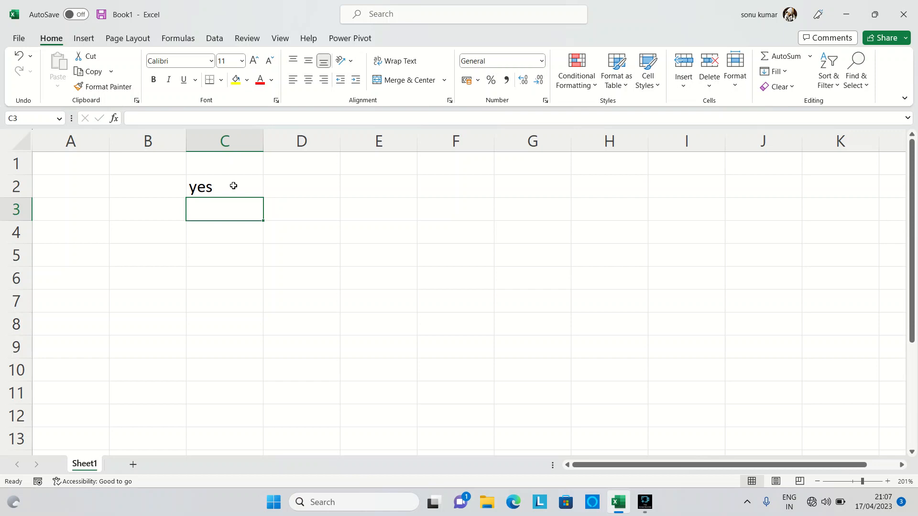
Step: Fill the "yes" from cell C2 down through cell C34
{"action": "left_click", "coordinate": [233, 186]}
{"action": "key", "text": "shift+Down"}
{"action": "key", "text": "shift+Down"}
{"action": "key", "text": "shift+Down"}
{"action": "key", "text": "shift+Down"}
{"action": "key", "text": "shift+Down"}
{"action": "key", "text": "shift+Down"}
{"action": "key", "text": "shift+Down"}
{"action": "key", "text": "shift+Down"}
{"action": "key", "text": "shift+Down"}
{"action": "key", "text": "shift+Down"}
{"action": "key", "text": "shift+Down"}
{"action": "key", "text": "shift+Down"}
{"action": "key", "text": "shift+Down"}
{"action": "key", "text": "shift+Down"}
{"action": "key", "text": "shift+Down"}
{"action": "key", "text": "shift+Down"}
{"action": "key", "text": "shift+Down"}
{"action": "key", "text": "shift+Down"}
{"action": "key", "text": "shift+Down"}
{"action": "key", "text": "shift+Down"}
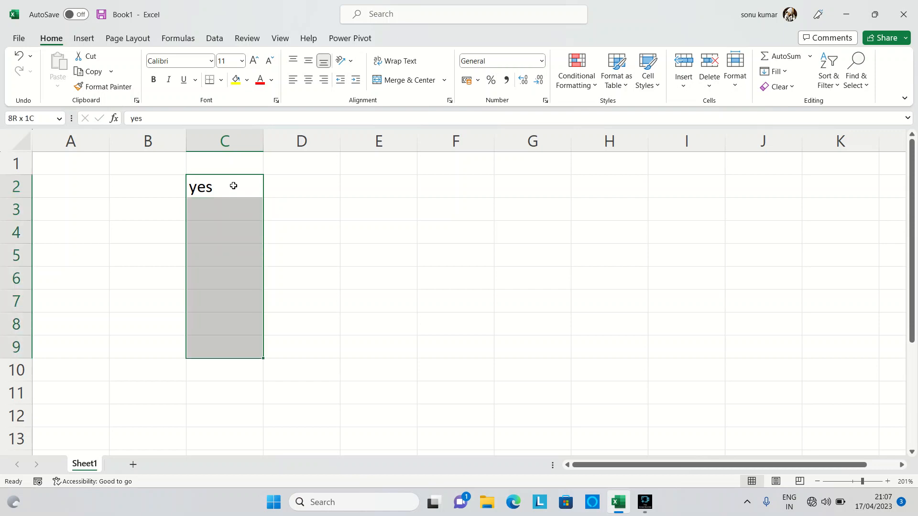
{"action": "key", "text": "shift+Down"}
{"action": "key", "text": "shift+Down"}
{"action": "key", "text": "shift+Down"}
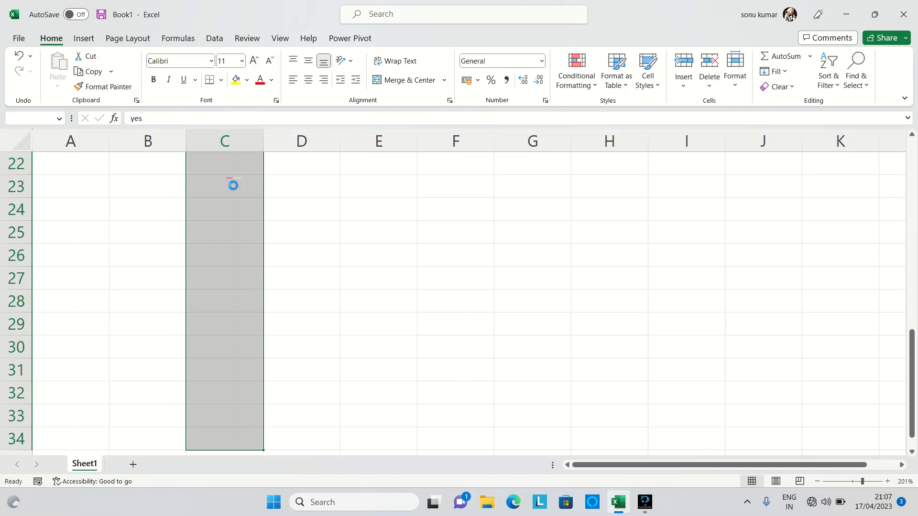
{"action": "key", "text": "ctrl+d"}
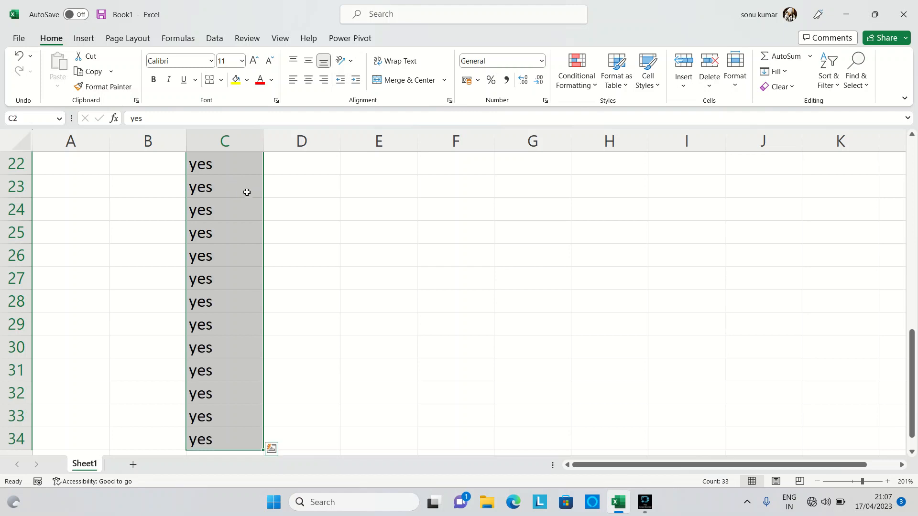
Step: Check the filled cells of column C and undo the fill
{"action": "scroll", "coordinate": [385, 236], "scroll_direction": "up", "scroll_amount": 7}
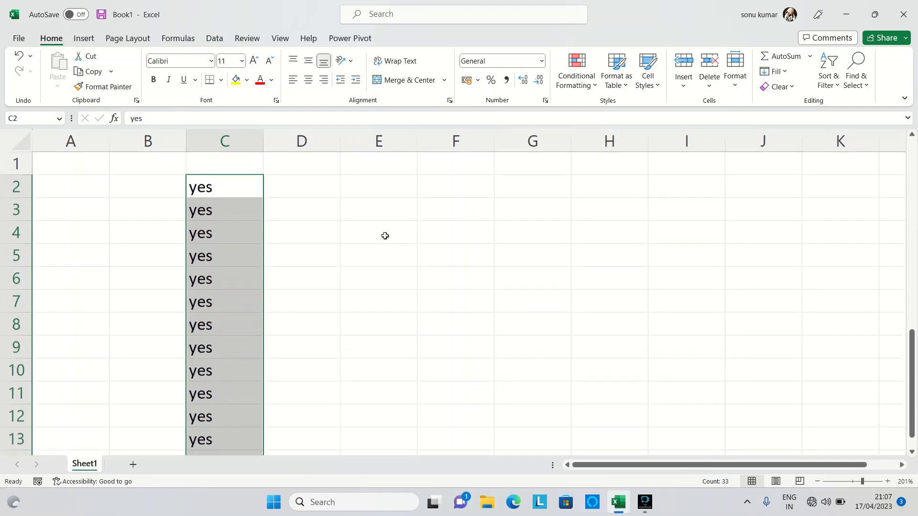
{"action": "scroll", "coordinate": [385, 236], "scroll_direction": "down", "scroll_amount": 7}
{"action": "scroll", "coordinate": [385, 235], "scroll_direction": "down", "scroll_amount": 3}
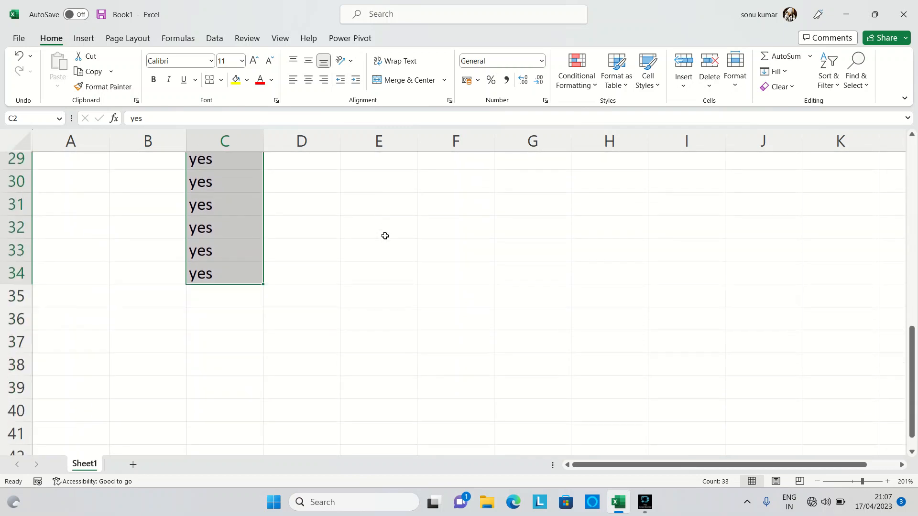
{"action": "scroll", "coordinate": [385, 236], "scroll_direction": "up", "scroll_amount": 7}
{"action": "scroll", "coordinate": [385, 236], "scroll_direction": "up", "scroll_amount": 3}
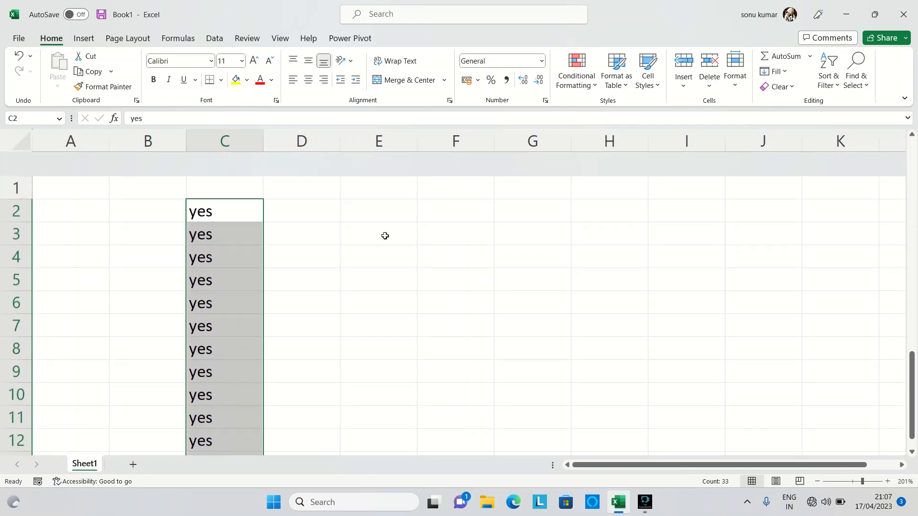
{"action": "key", "text": "ctrl+z"}
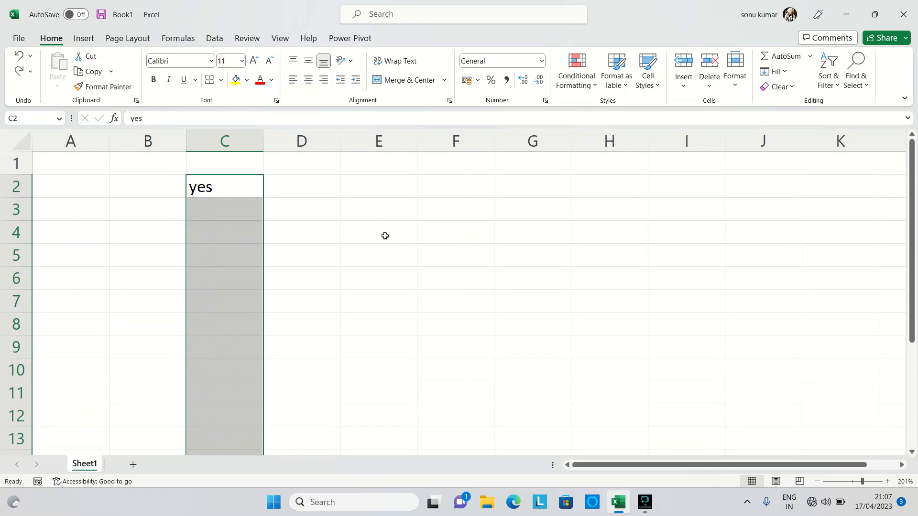
{"action": "left_click", "coordinate": [256, 207]}
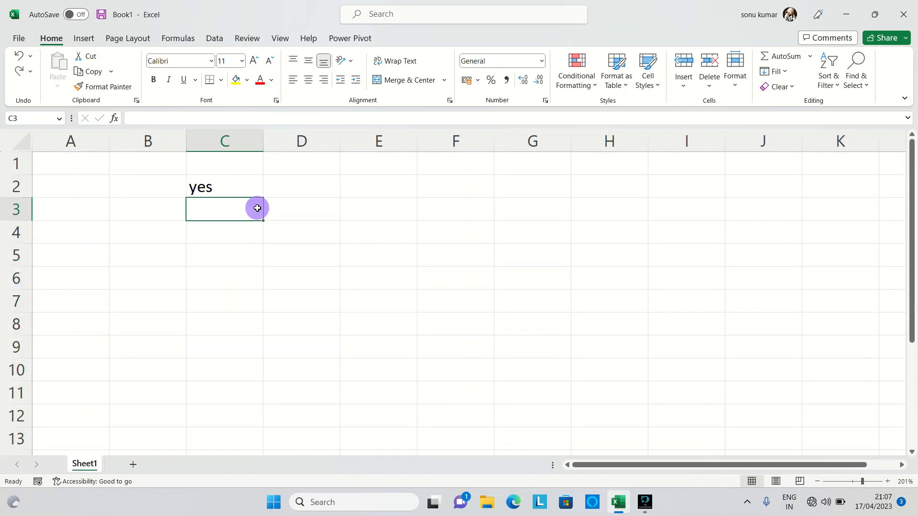
Step: Fill the "yes" from cell C2 down through cell C11 with the Fill Down command
{"action": "left_click", "coordinate": [241, 184]}
{"action": "key", "text": "shift+Down"}
{"action": "key", "text": "shift+Down"}
{"action": "key", "text": "shift+Down"}
{"action": "key", "text": "shift+Down"}
{"action": "key", "text": "shift+Down"}
{"action": "key", "text": "shift+Down"}
{"action": "key", "text": "shift+Down"}
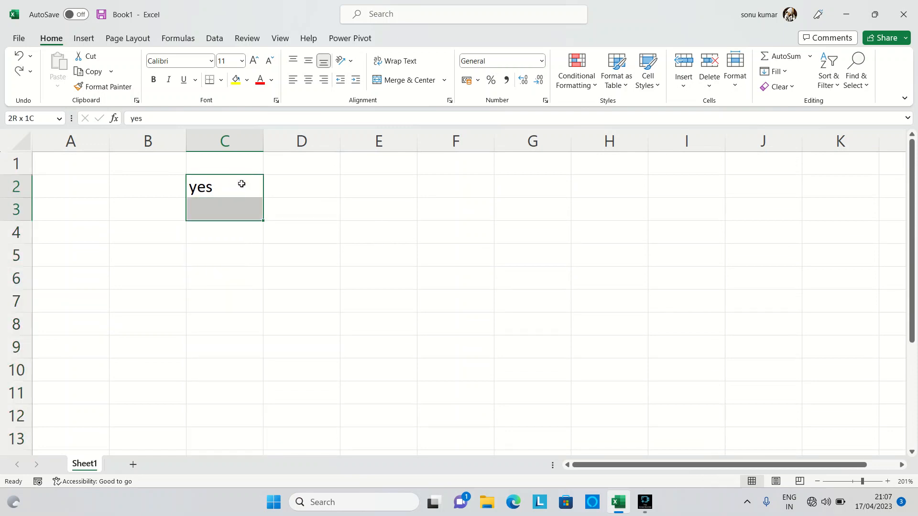
{"action": "key", "text": "shift+Down"}
{"action": "key", "text": "shift+Down"}
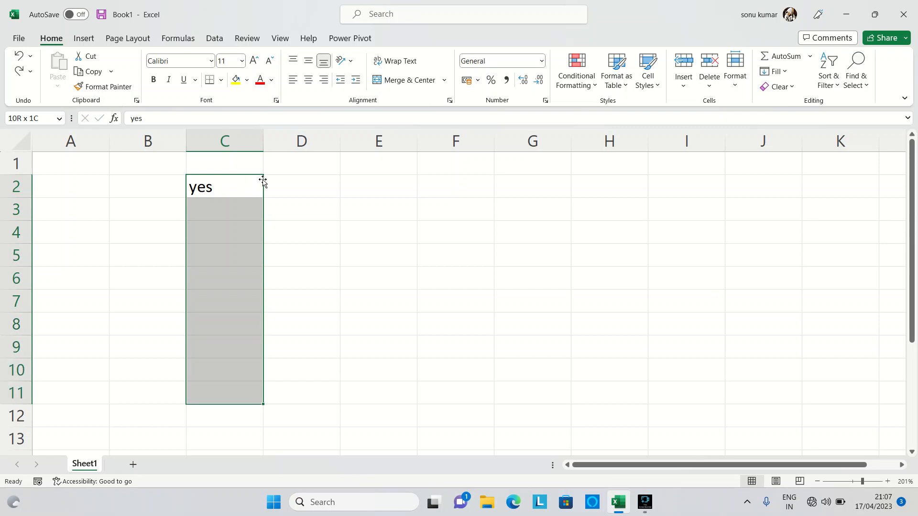
{"action": "left_click", "coordinate": [788, 75]}
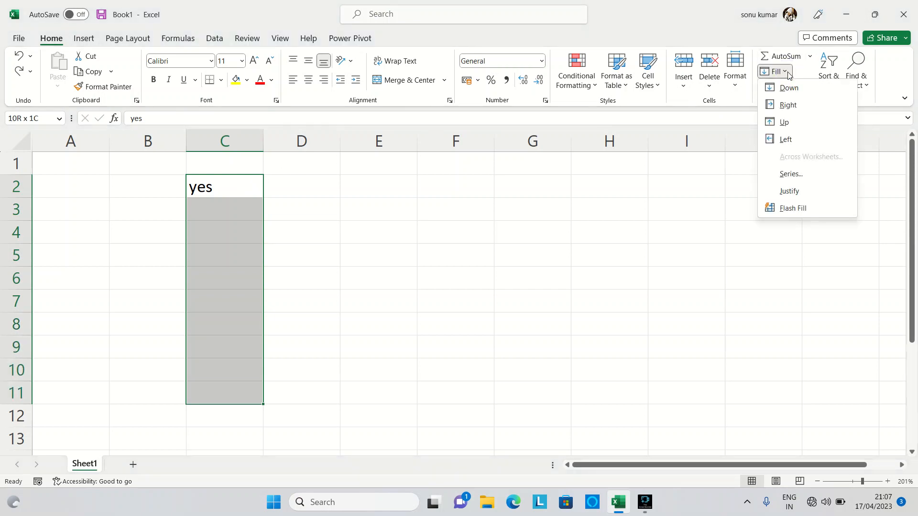
{"action": "left_click", "coordinate": [792, 91]}
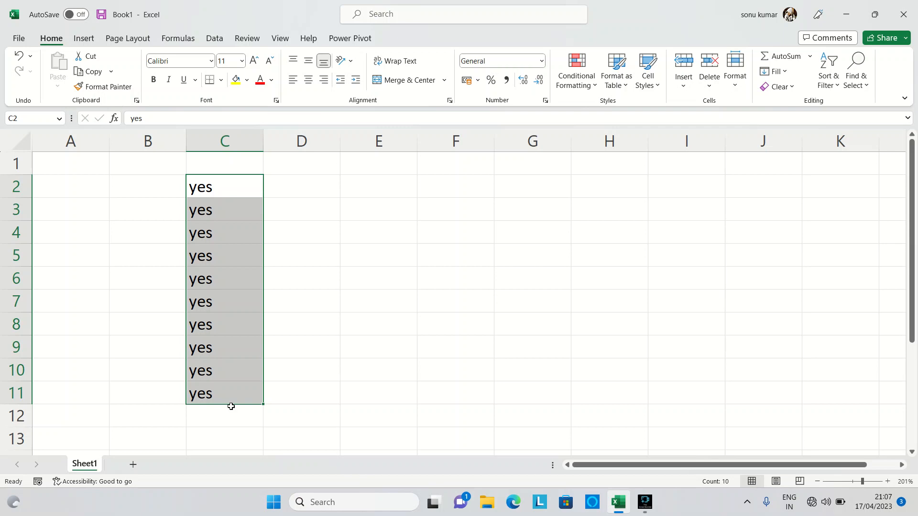
Step: Enter "no" in cell E2 and keep that cell selected
{"action": "left_click", "coordinate": [369, 186]}
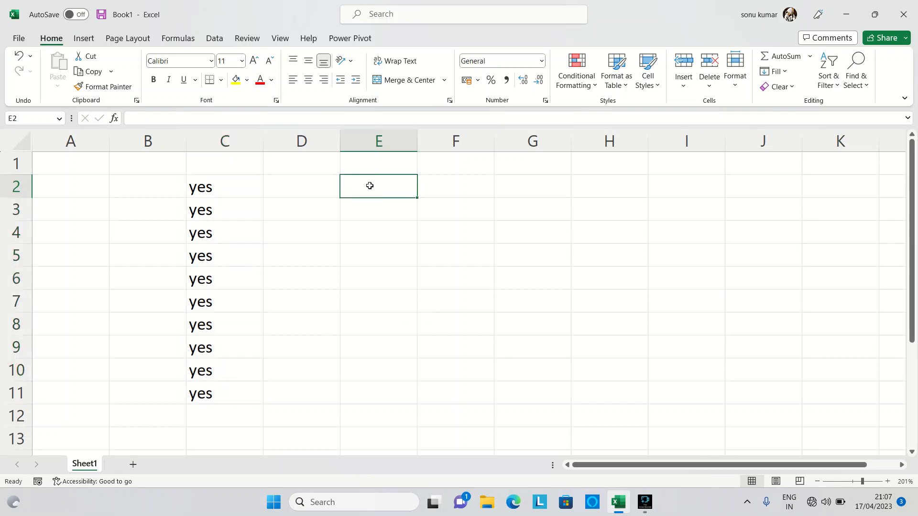
{"action": "type", "text": "no"}
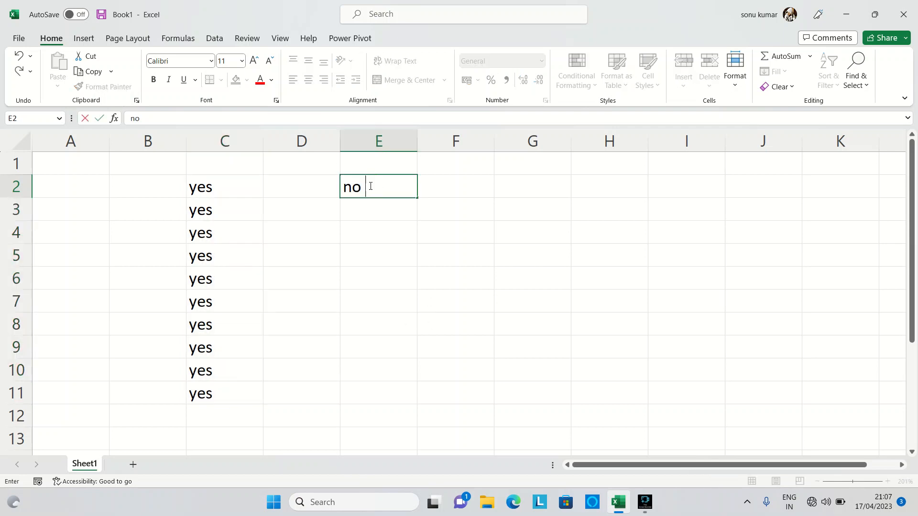
{"action": "key", "text": "ctrl+Return"}
Step: Flash Fill the range E2:E11 with the "no" from cell E2
{"action": "key", "text": "shift+Down"}
{"action": "key", "text": "shift+Down"}
{"action": "key", "text": "shift+Down"}
{"action": "key", "text": "shift+Down"}
{"action": "key", "text": "shift+Down"}
{"action": "key", "text": "shift+Down"}
{"action": "key", "text": "shift+Down"}
{"action": "key", "text": "shift+Down"}
{"action": "key", "text": "shift+Down"}
{"action": "key", "text": "shift+Down"}
{"action": "key", "text": "shift+Down"}
{"action": "key", "text": "shift+Down"}
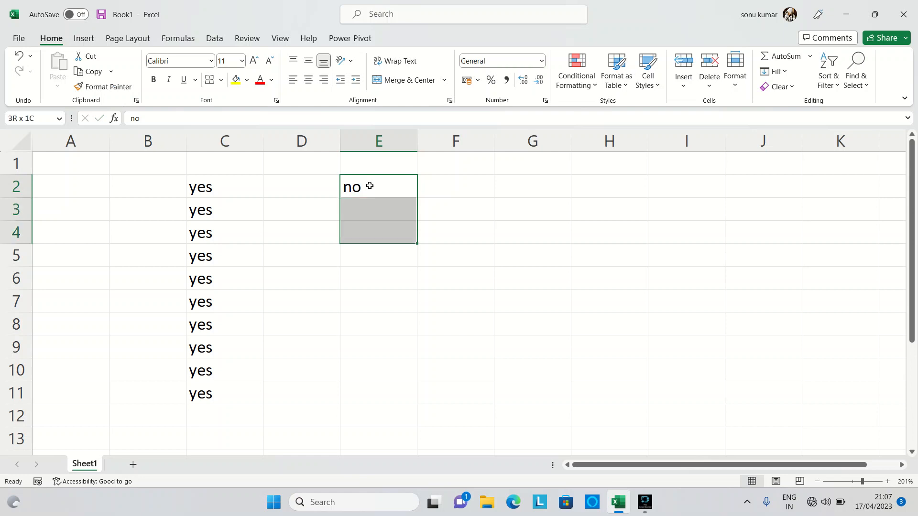
{"action": "key", "text": "shift+Up"}
{"action": "key", "text": "shift+Up"}
{"action": "key", "text": "shift+Up"}
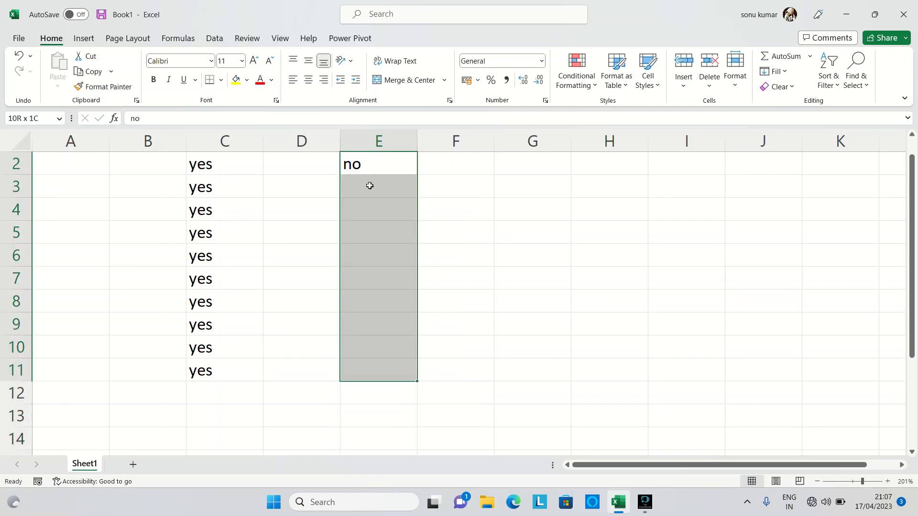
{"action": "key", "text": "ctrl+e"}
{"action": "scroll", "coordinate": [502, 211], "scroll_direction": "up", "scroll_amount": 1}
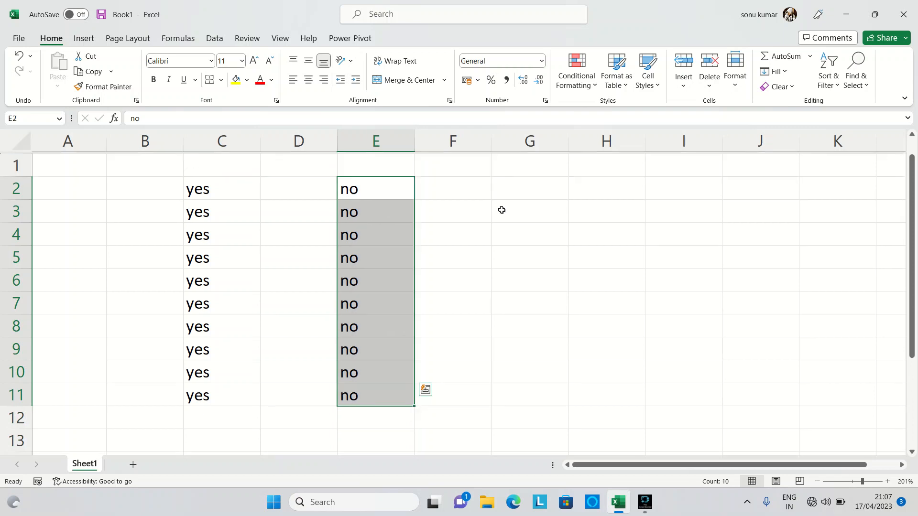
{"action": "scroll", "coordinate": [502, 211], "scroll_direction": "up", "scroll_amount": 1}
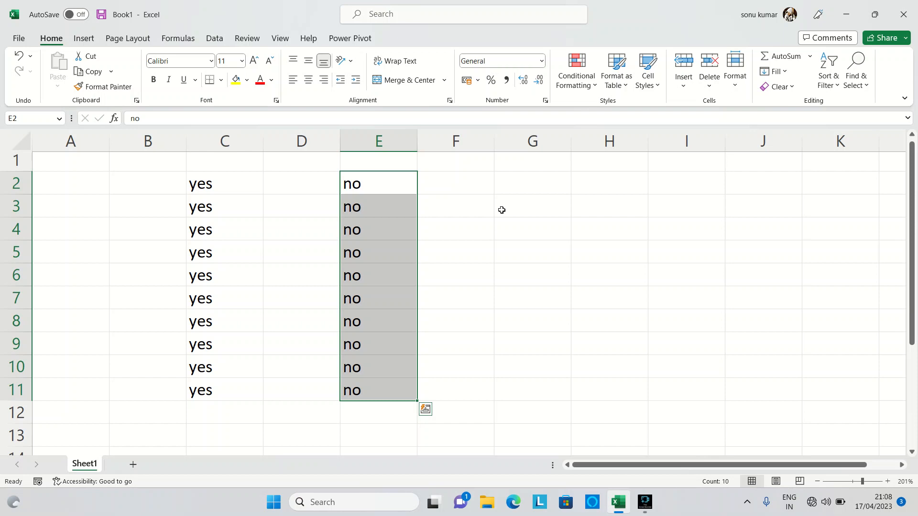
Step: Fill cell D3 with the value of cell C3 using the Fill Right command
{"action": "left_click", "coordinate": [289, 214]}
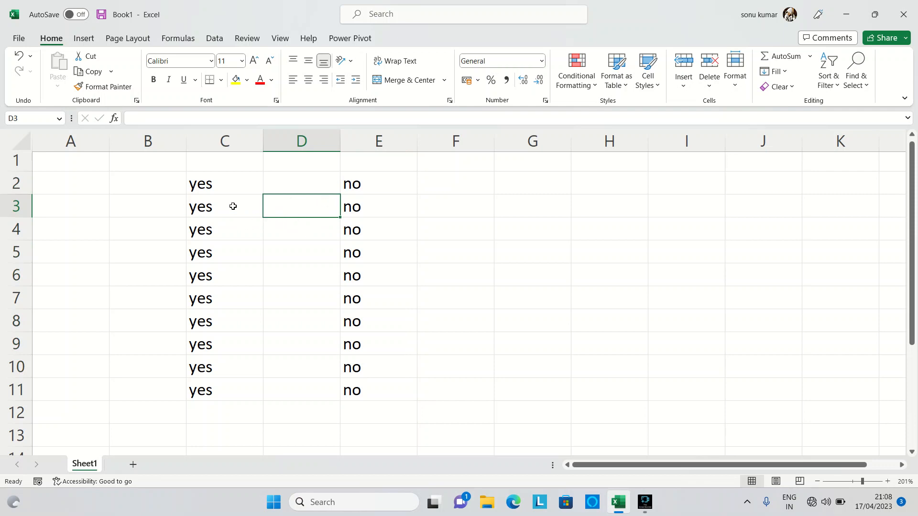
{"action": "left_click", "coordinate": [214, 208]}
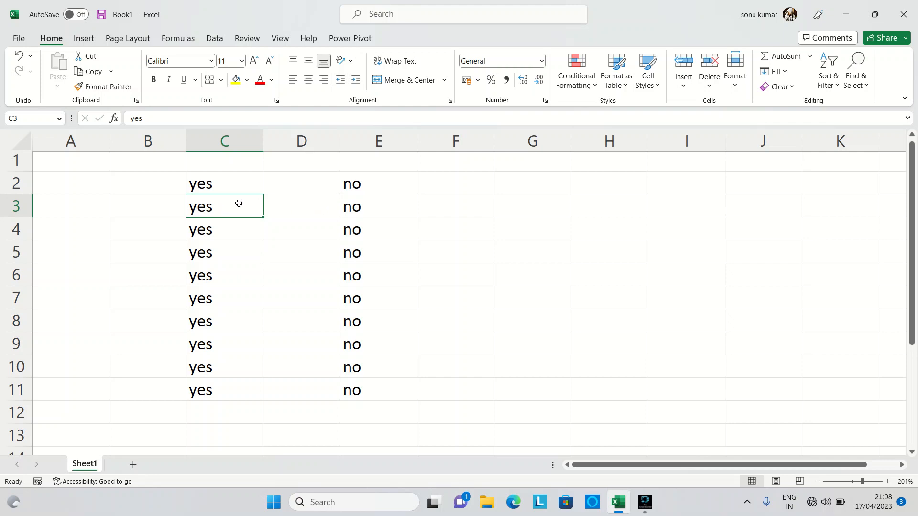
{"action": "left_click", "coordinate": [309, 204]}
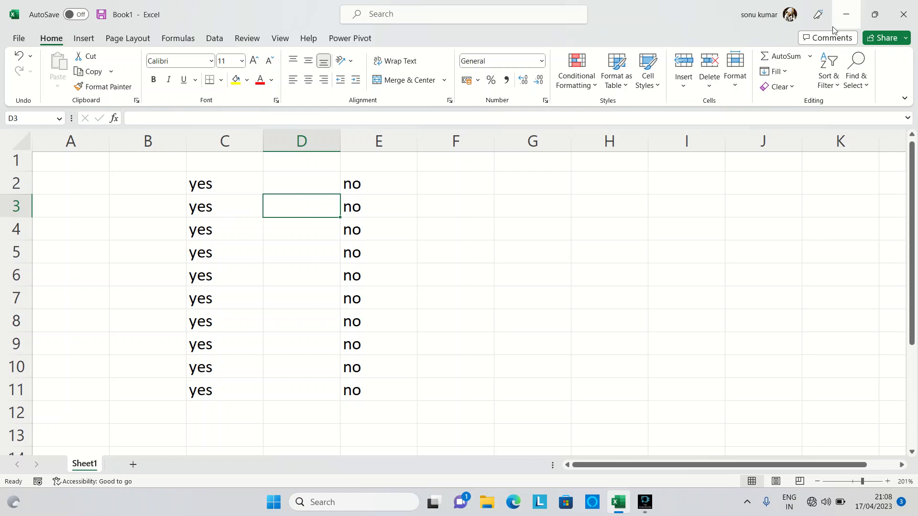
{"action": "left_click", "coordinate": [783, 71]}
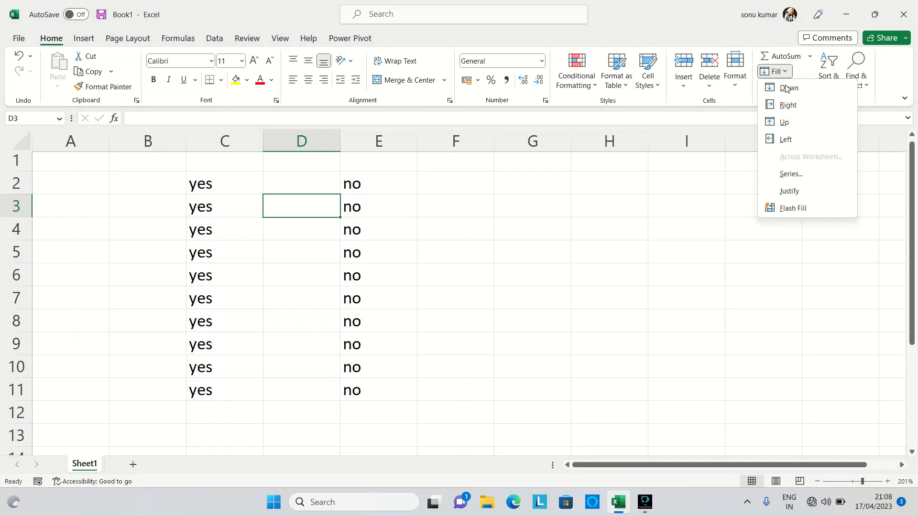
{"action": "left_click", "coordinate": [789, 105]}
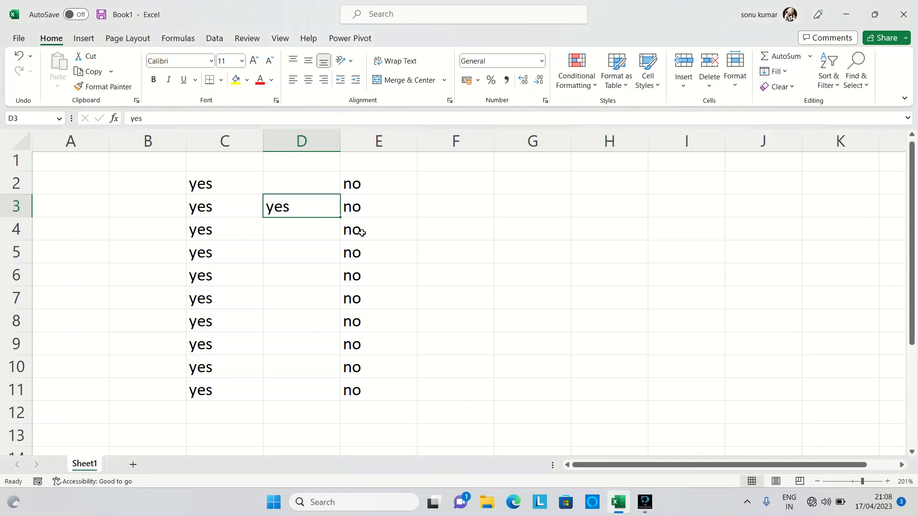
Step: Fill cell D4 with the value of cell E4 using the Fill Left command
{"action": "left_click", "coordinate": [310, 230]}
{"action": "left_click", "coordinate": [360, 228]}
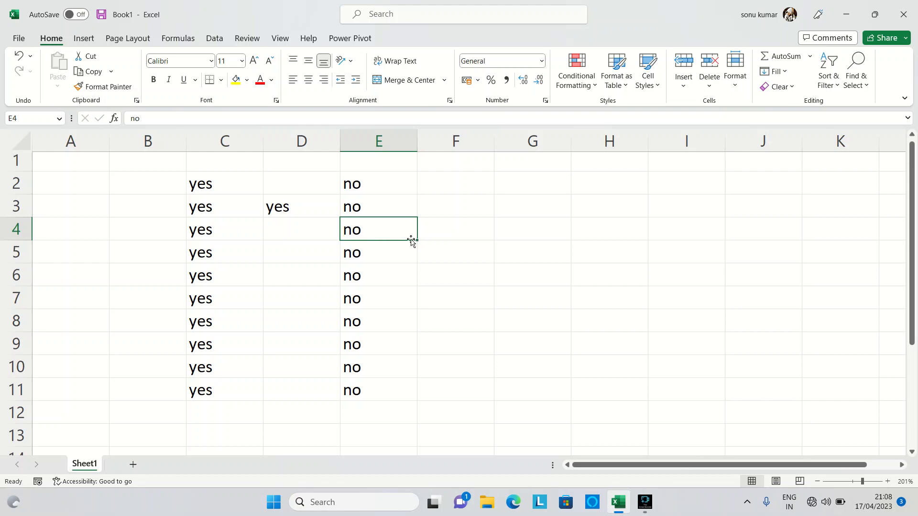
{"action": "left_click", "coordinate": [279, 230]}
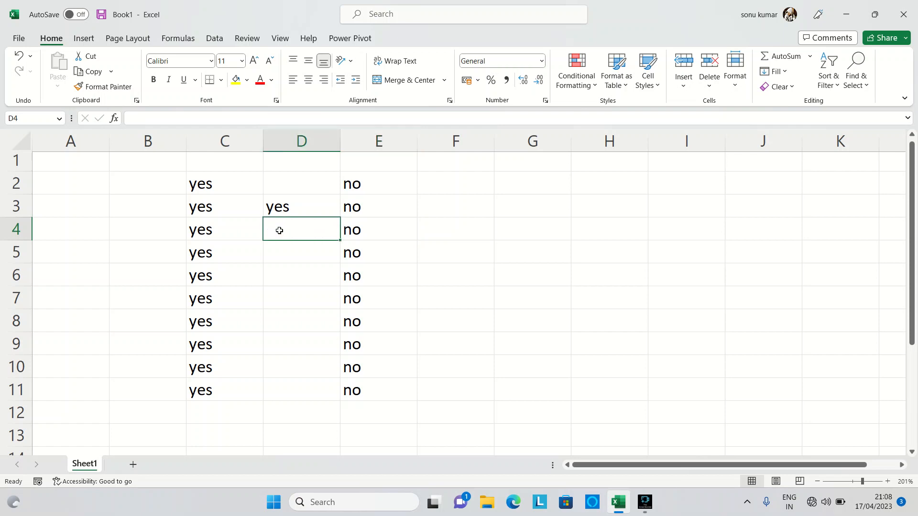
{"action": "left_click", "coordinate": [373, 228]}
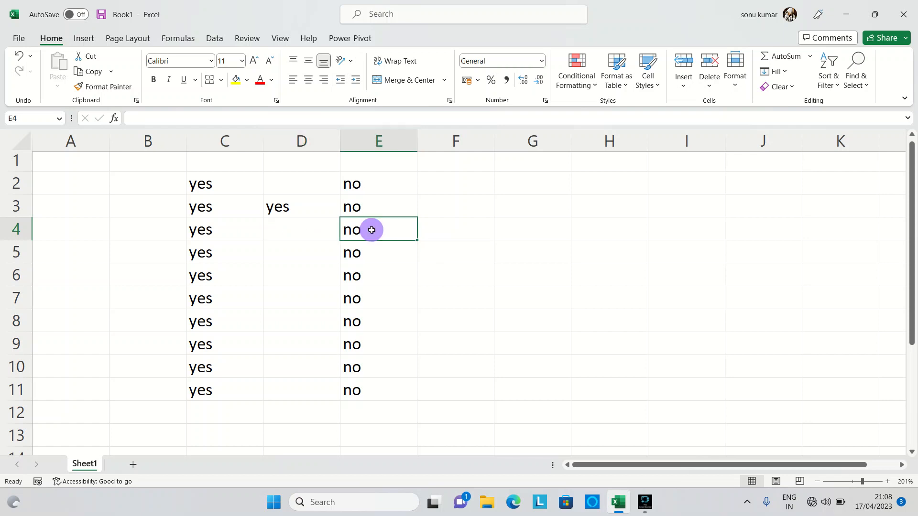
{"action": "left_click", "coordinate": [280, 230]}
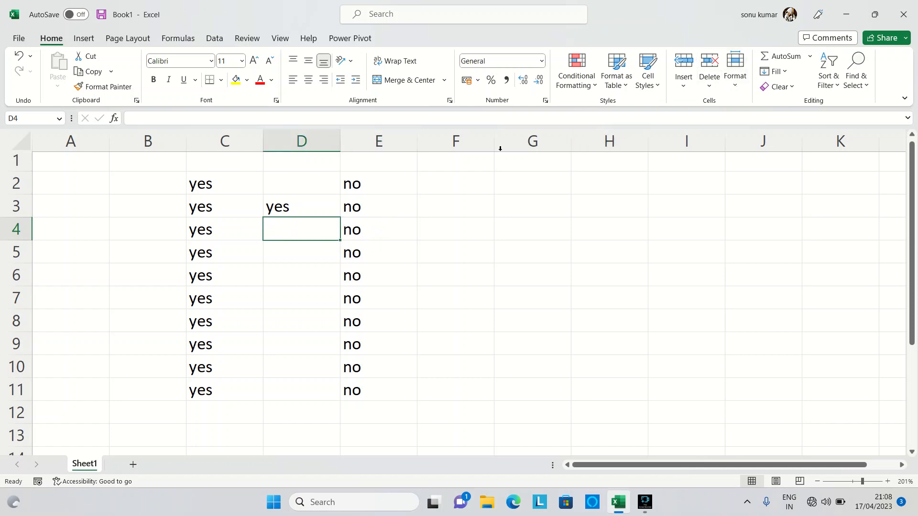
{"action": "left_click", "coordinate": [776, 71]}
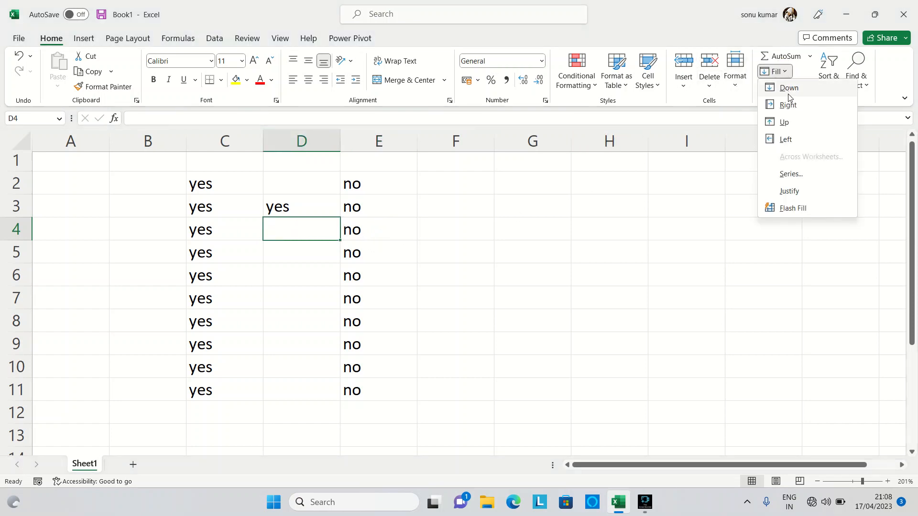
{"action": "left_click", "coordinate": [788, 139]}
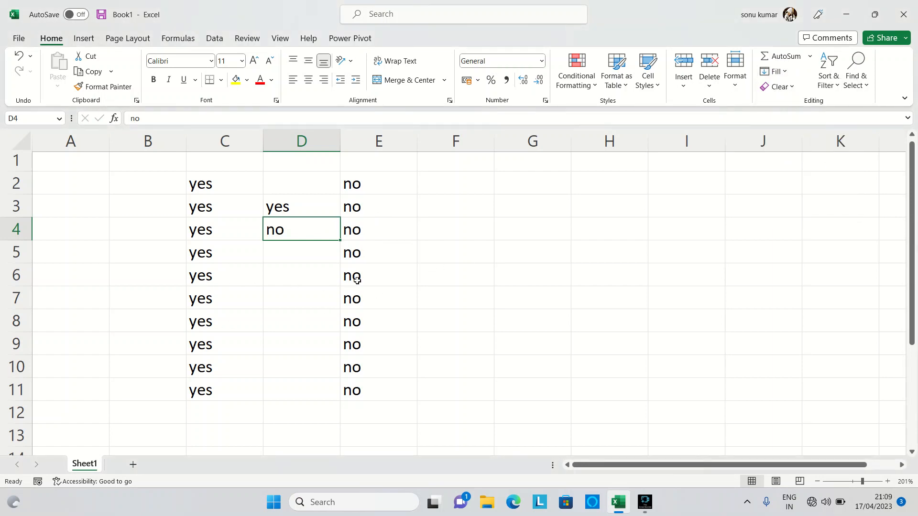
Step: Enter "yes" in cell E5 and insert a blank sheet row at row 6
{"action": "left_click", "coordinate": [359, 261]}
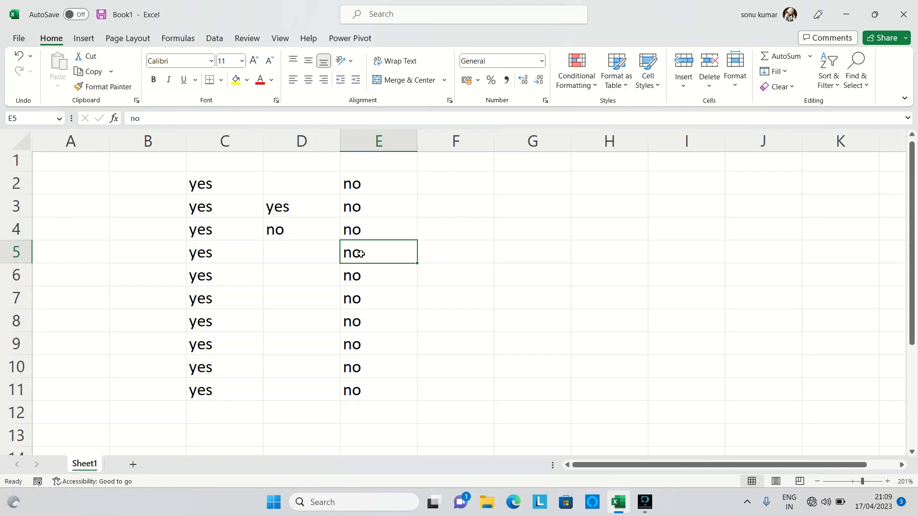
{"action": "type", "text": "yes"}
{"action": "key", "text": "Return"}
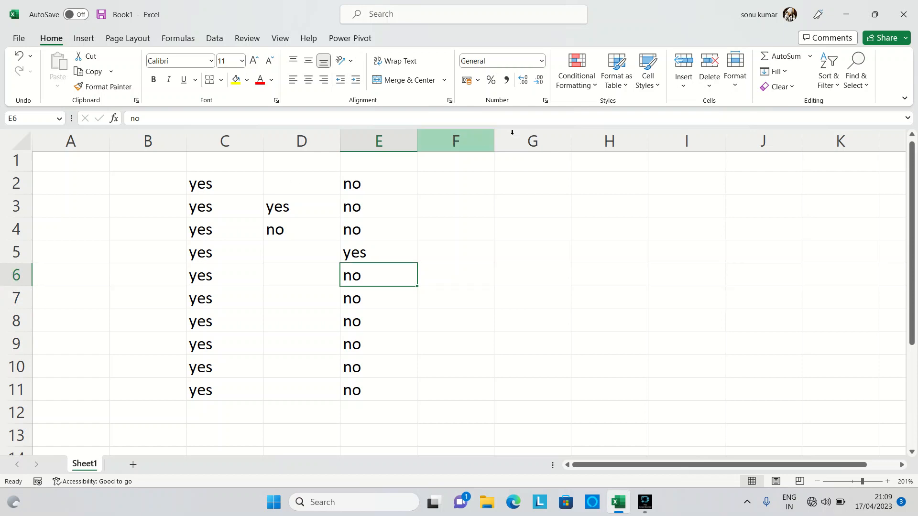
{"action": "left_click", "coordinate": [683, 81]}
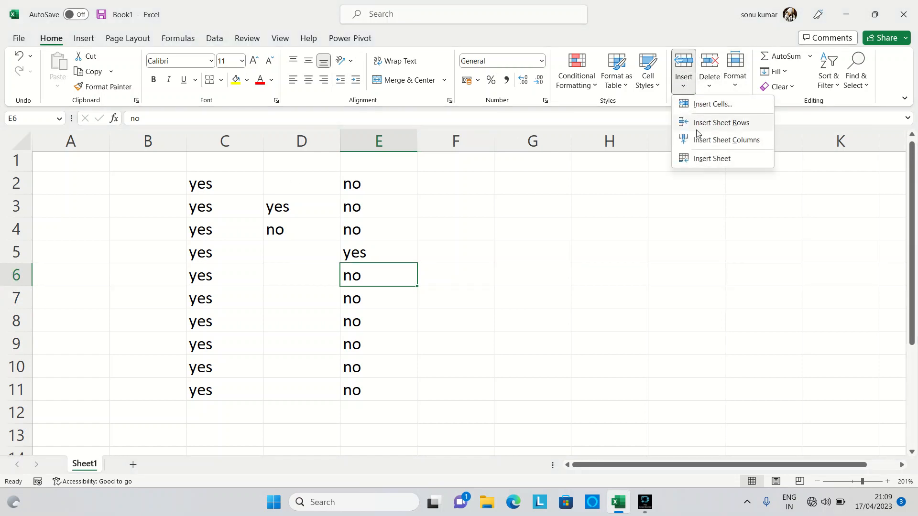
{"action": "left_click", "coordinate": [714, 123]}
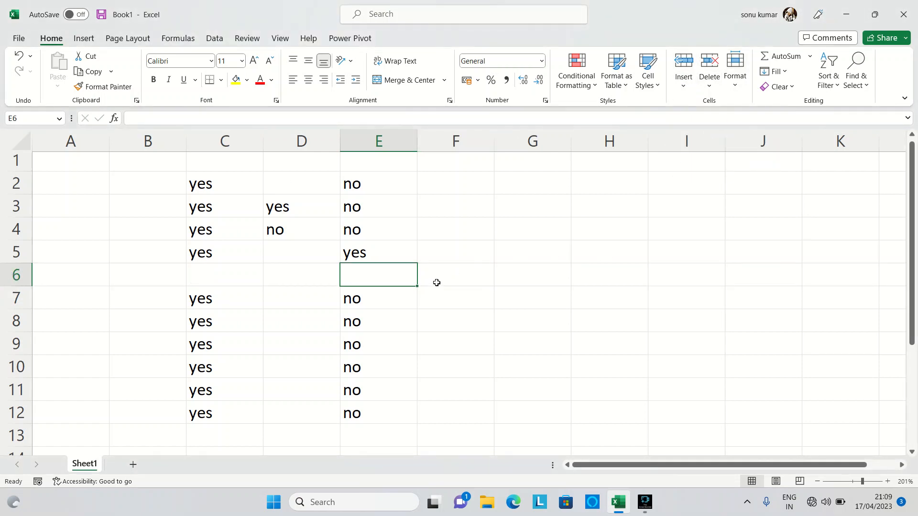
Step: Fill cell E6 from the cell below with the Fill Up command, and undo that fill
{"action": "left_click", "coordinate": [788, 75]}
{"action": "left_click", "coordinate": [795, 124]}
{"action": "key", "text": "ctrl+z"}
Step: Fill cell E6 with the value of cell E5 using the Fill Down command
{"action": "left_click", "coordinate": [787, 71]}
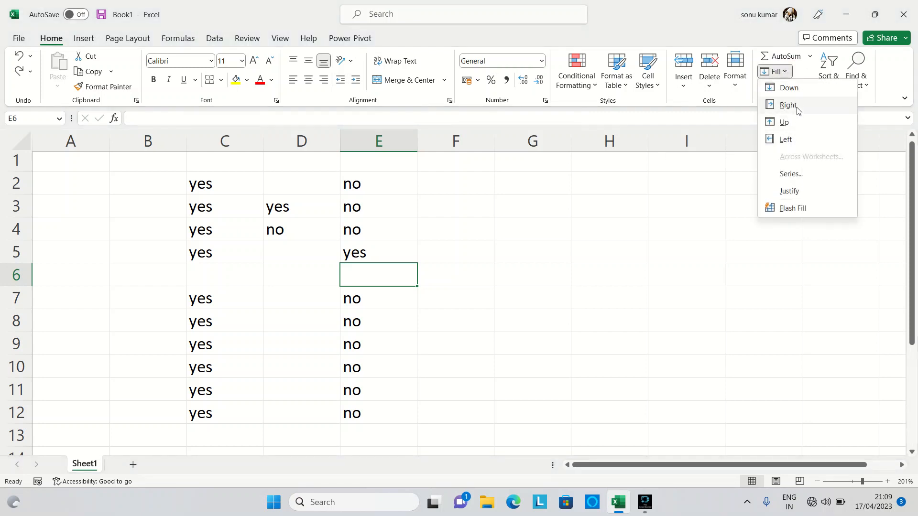
{"action": "left_click", "coordinate": [798, 91]}
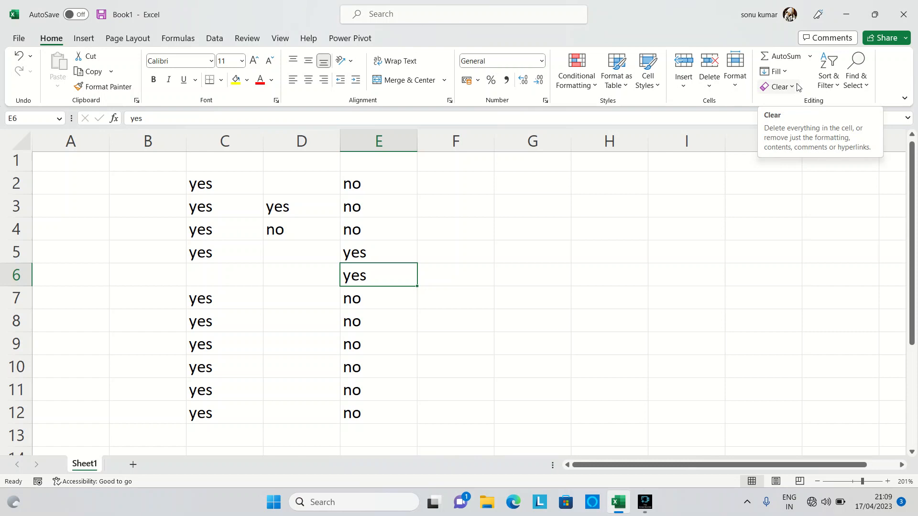
{"action": "left_click", "coordinate": [786, 73]}
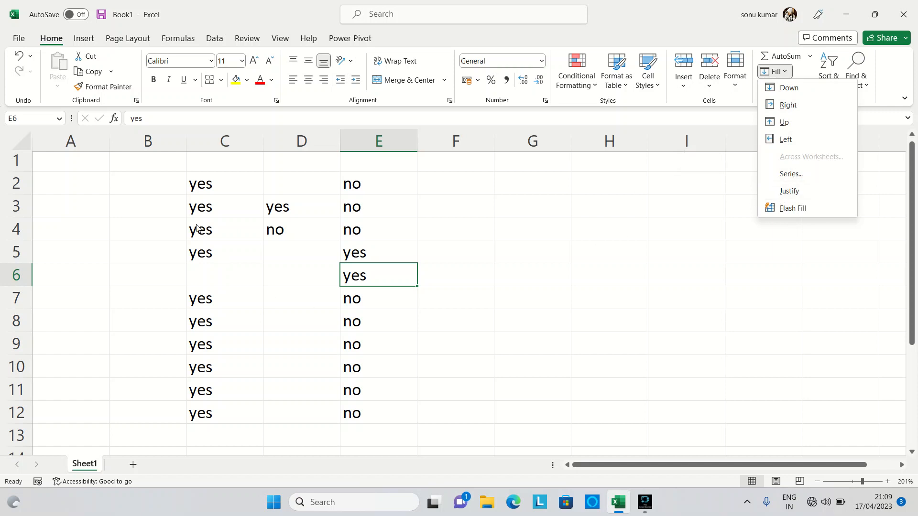
{"action": "left_click", "coordinate": [162, 166]}
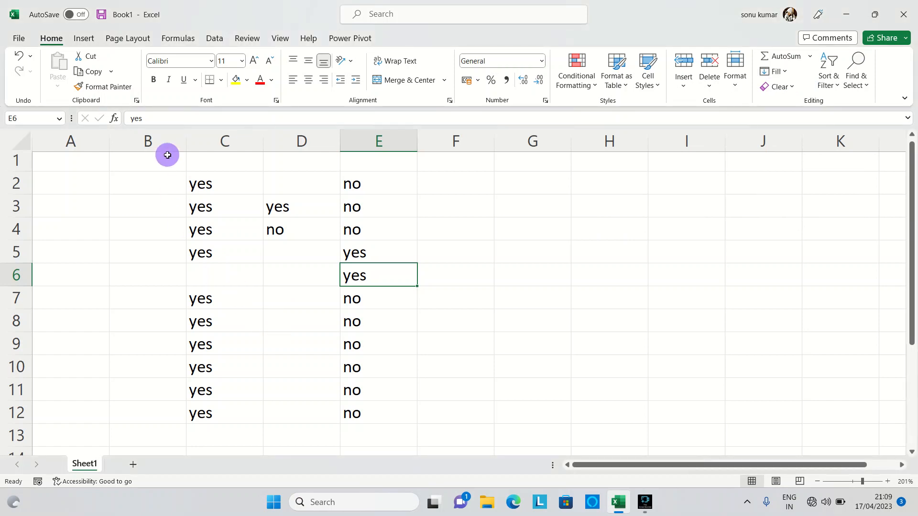
Step: Delete the contents of B1:E12 and enter 1 in cell A1, keeping that cell selected
{"action": "left_click_drag", "start_coordinate": [165, 158], "coordinate": [384, 422]}
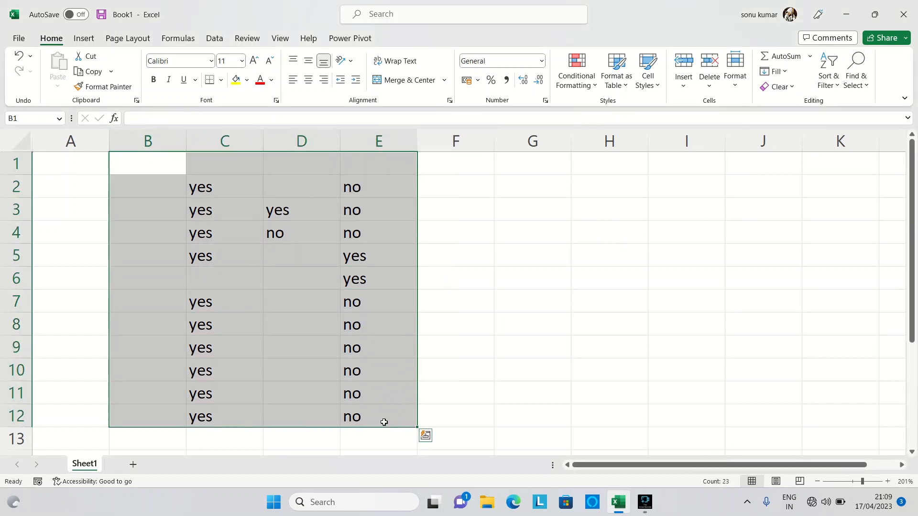
{"action": "key", "text": "Delete"}
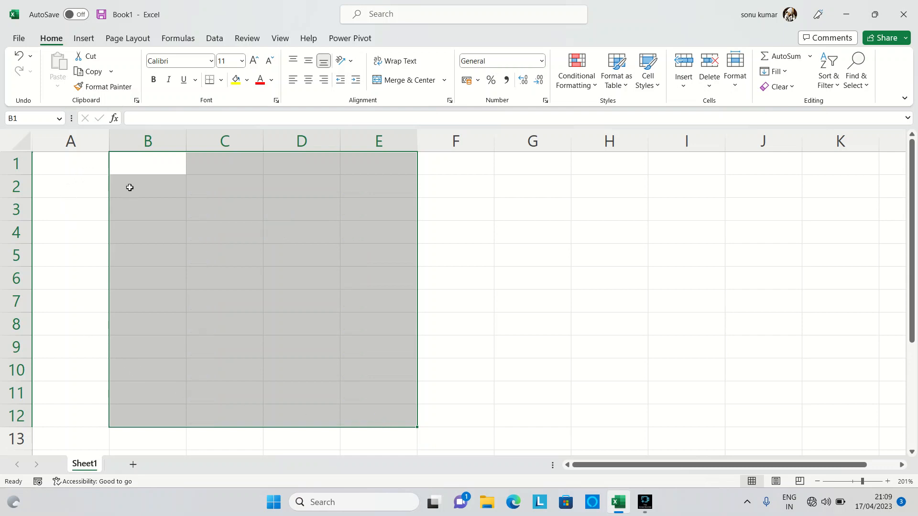
{"action": "left_click", "coordinate": [87, 175]}
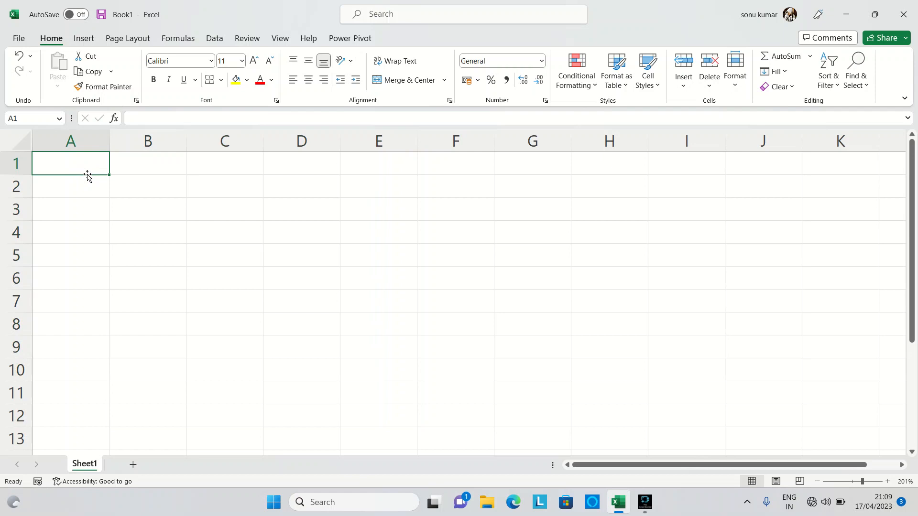
{"action": "type", "text": "1"}
{"action": "key", "text": "Return"}
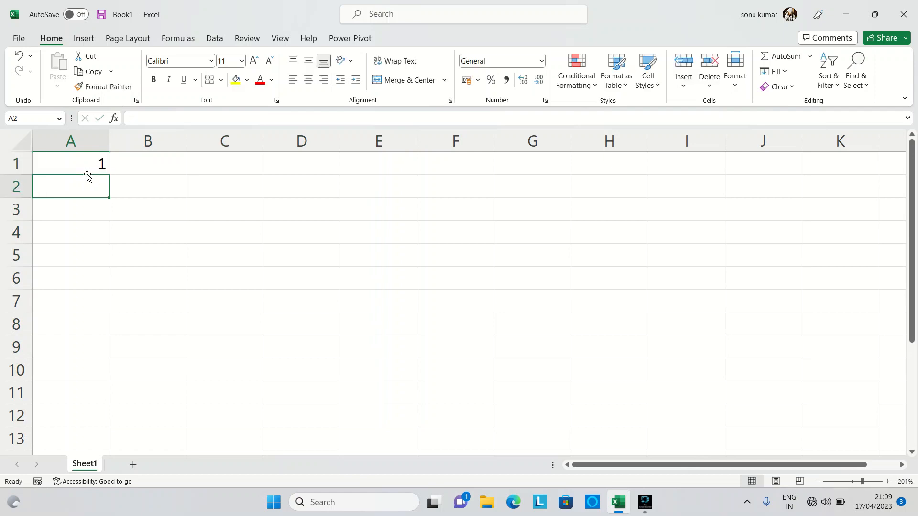
{"action": "key", "text": "Up"}
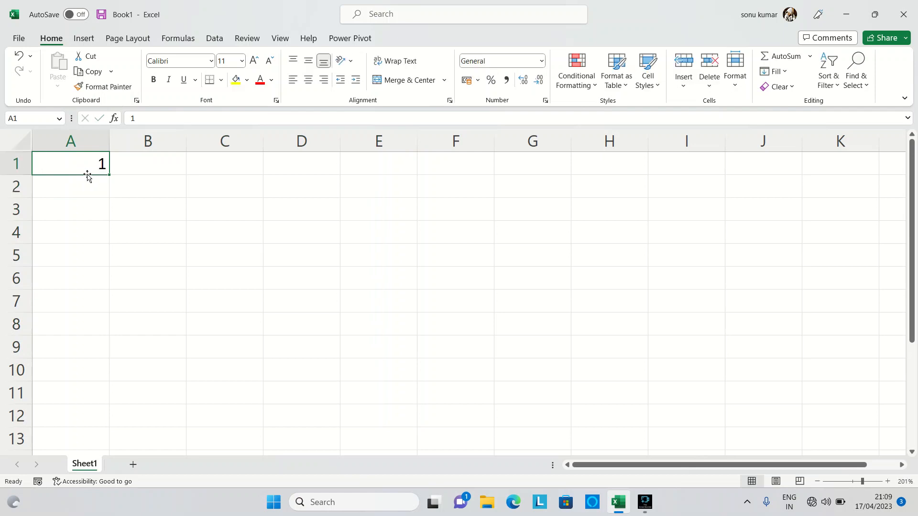
{"action": "left_click", "coordinate": [786, 76]}
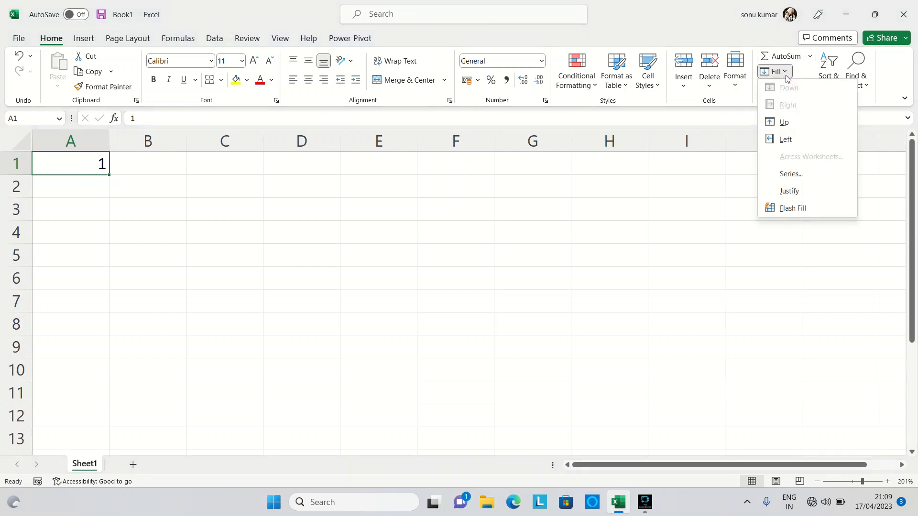
{"action": "left_click", "coordinate": [826, 175]}
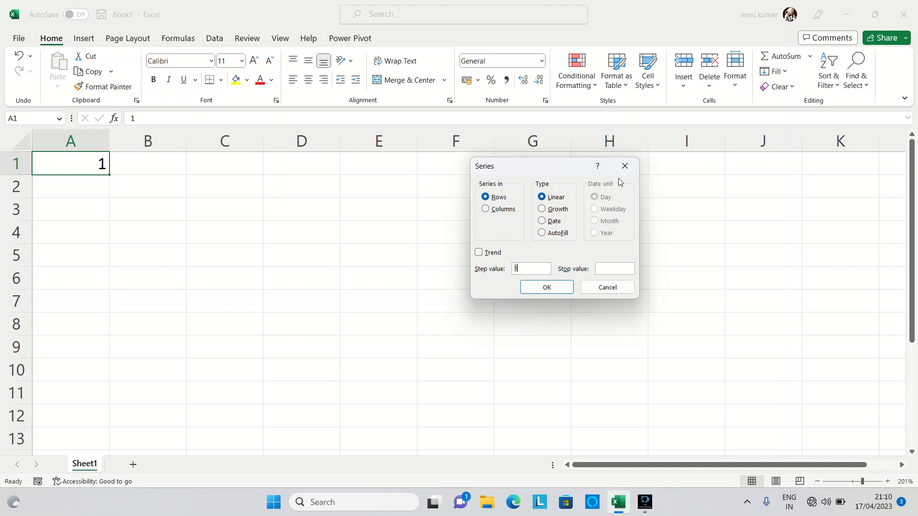
{"action": "left_click", "coordinate": [625, 166]}
Step: Enter 2 in cell A2 and 3 in cell A3 below the existing 1
{"action": "left_click", "coordinate": [65, 184]}
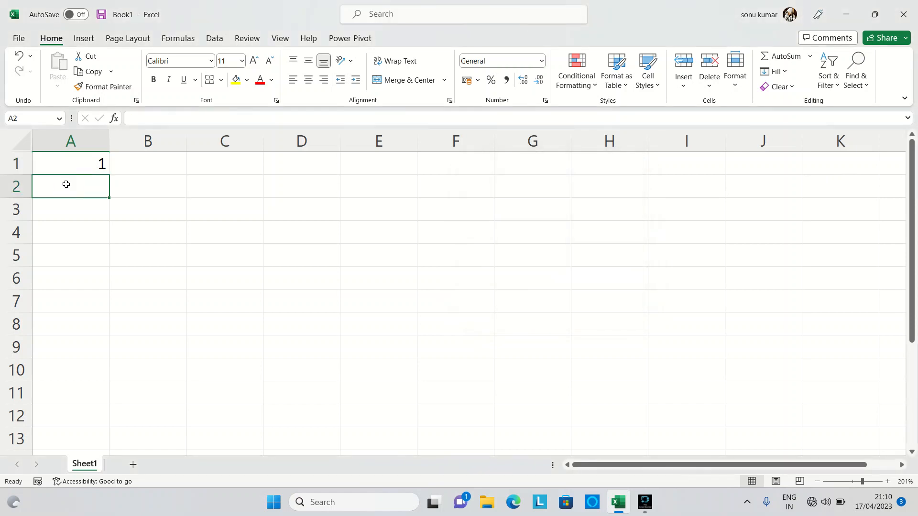
{"action": "type", "text": "2"}
{"action": "key", "text": "Return"}
{"action": "type", "text": "3"}
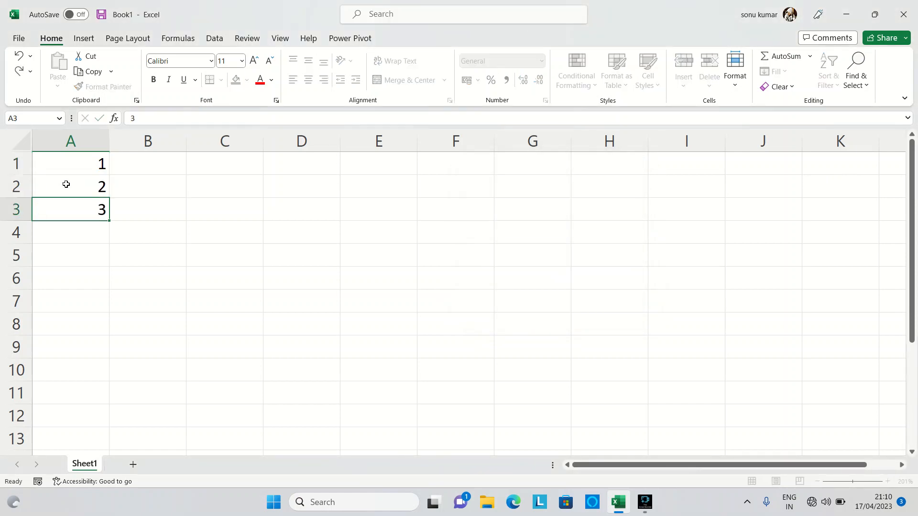
{"action": "key", "text": "Return"}
Step: Extend the number sequence in A1:A3 down to cell A13 with AutoFill
{"action": "left_click", "coordinate": [82, 165]}
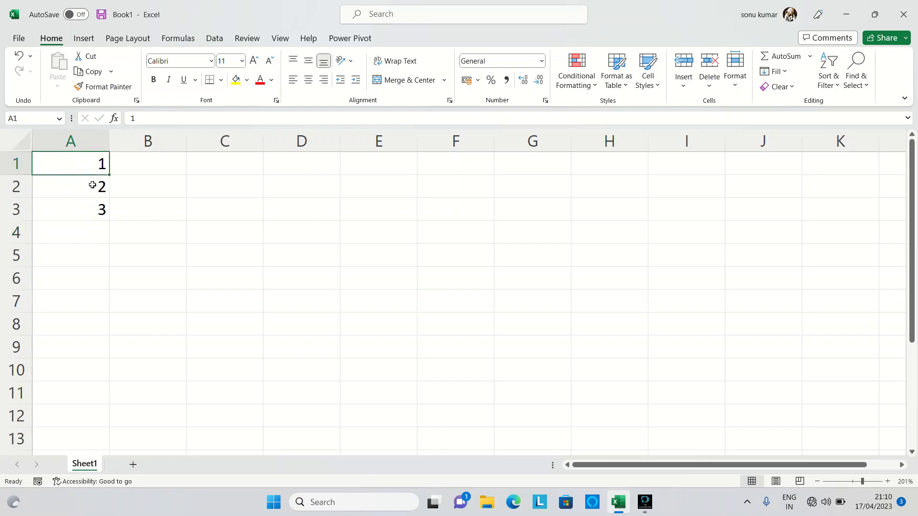
{"action": "key", "text": "shift+Down"}
{"action": "key", "text": "shift+Down"}
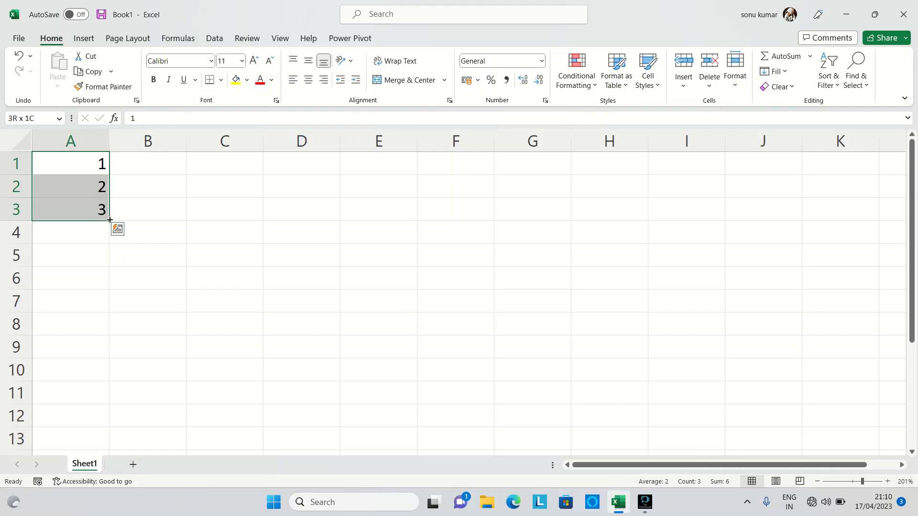
{"action": "left_click_drag", "start_coordinate": [109, 220], "coordinate": [117, 445]}
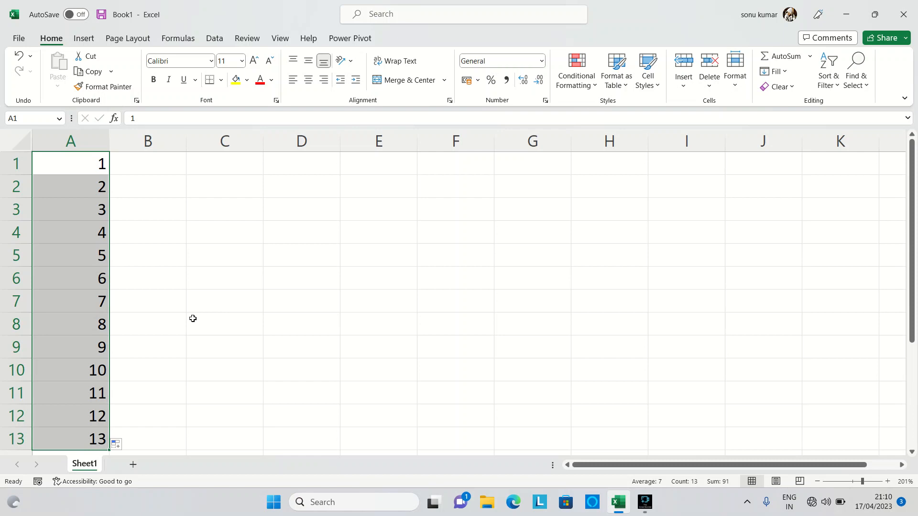
Step: Undo the AutoFill and the entry in A3, clear cell A2, and return to cell A1
{"action": "key", "text": "ctrl+z"}
{"action": "key", "text": "ctrl+z"}
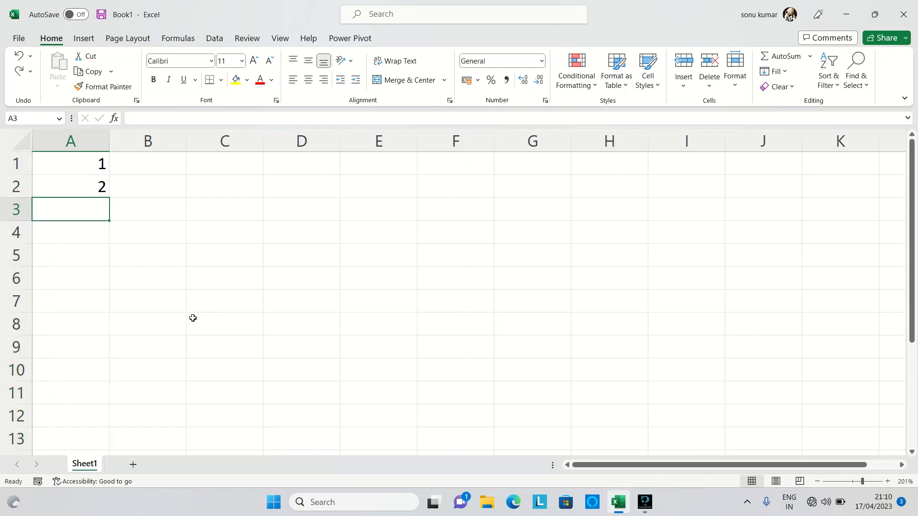
{"action": "key", "text": "BackSpace"}
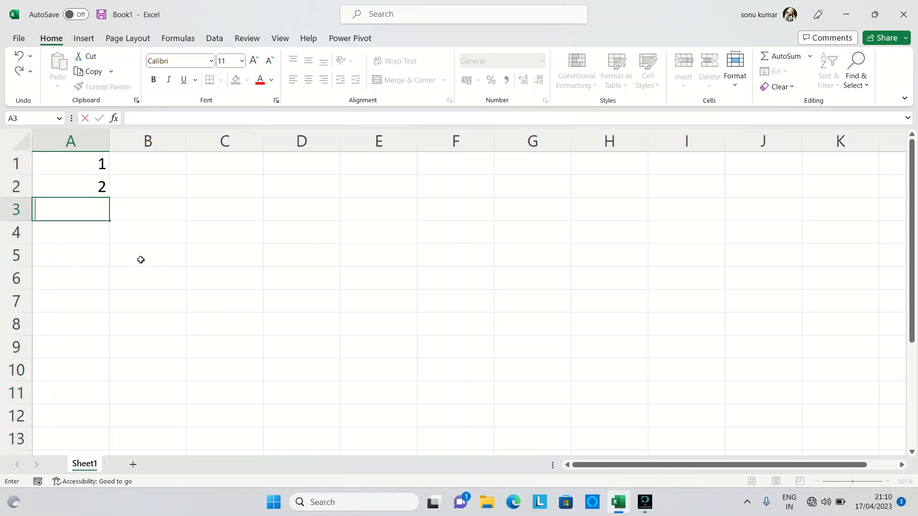
{"action": "key", "text": "Up"}
{"action": "key", "text": "BackSpace"}
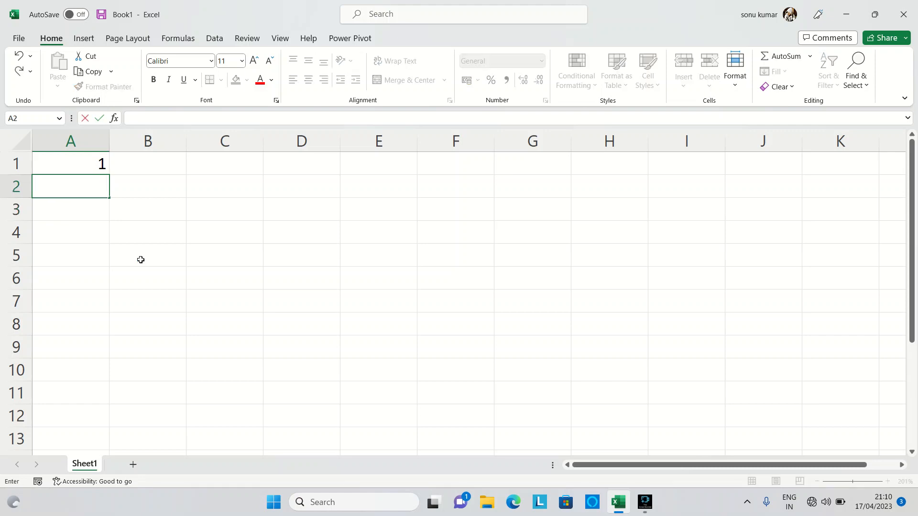
{"action": "key", "text": "Up"}
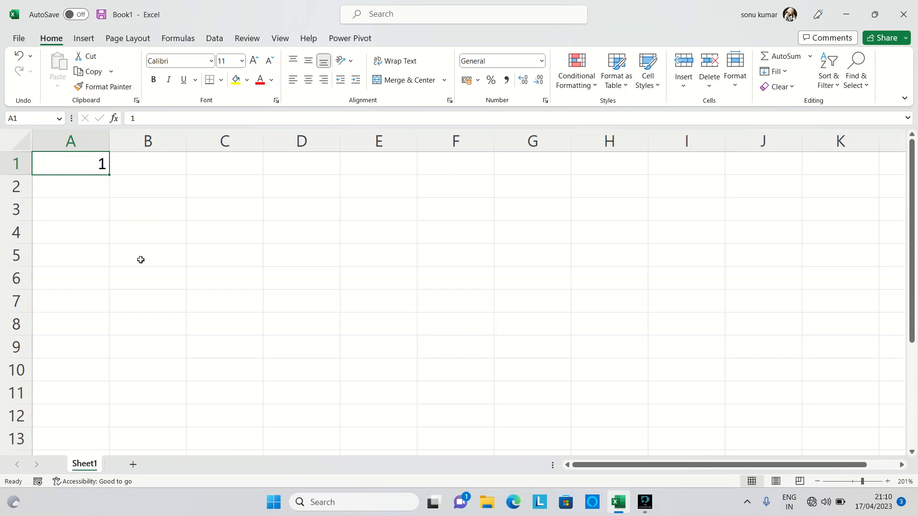
Step: Fill column A from cell A1 with a linear series in columns, using step value 1 and stop value 100, and look through the filled numbers
{"action": "left_click", "coordinate": [787, 72]}
{"action": "left_click", "coordinate": [804, 175]}
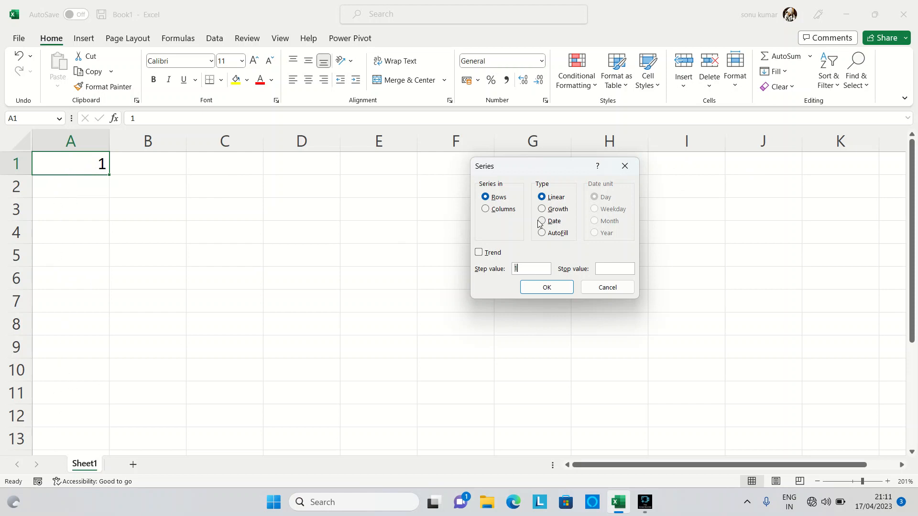
{"action": "left_click", "coordinate": [484, 212]}
{"action": "left_click", "coordinate": [607, 269]}
{"action": "left_click", "coordinate": [607, 269]}
{"action": "type", "text": "100"}
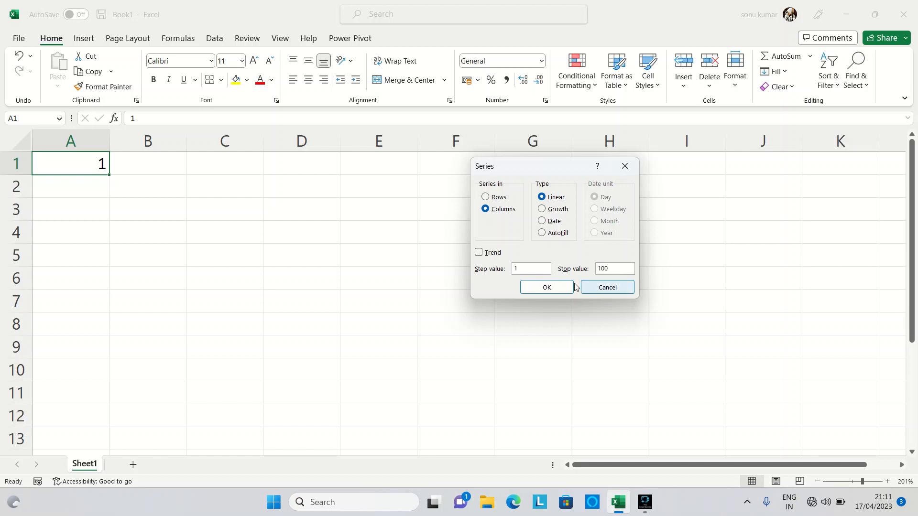
{"action": "left_click", "coordinate": [556, 287]}
{"action": "scroll", "coordinate": [51, 262], "scroll_direction": "down", "scroll_amount": 8}
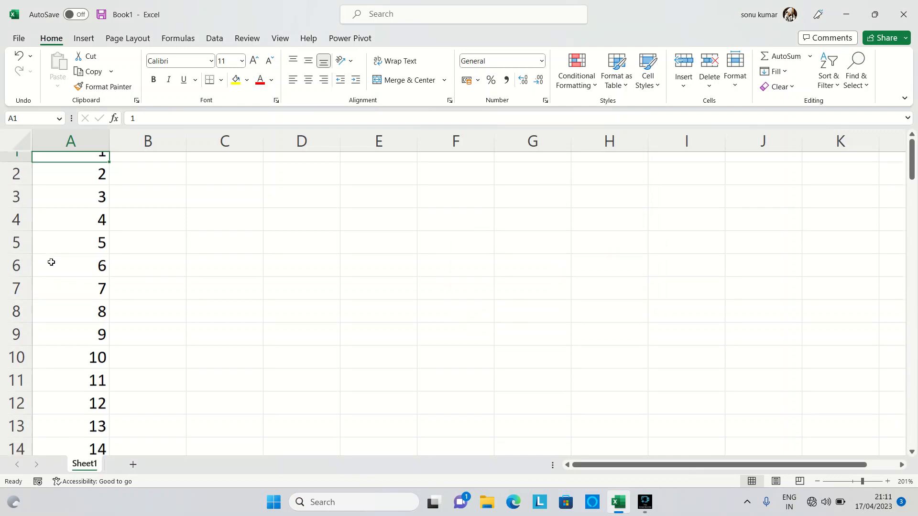
{"action": "scroll", "coordinate": [52, 262], "scroll_direction": "down", "scroll_amount": 20}
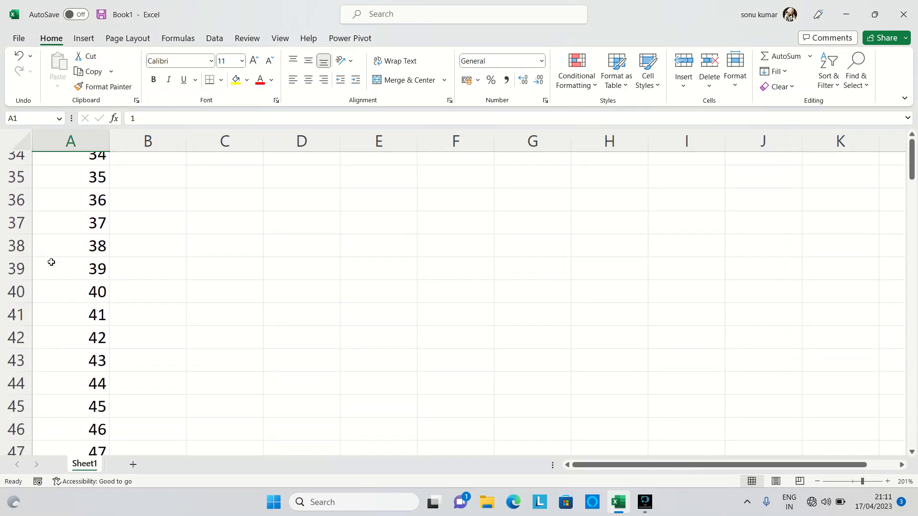
{"action": "scroll", "coordinate": [51, 262], "scroll_direction": "up", "scroll_amount": 10}
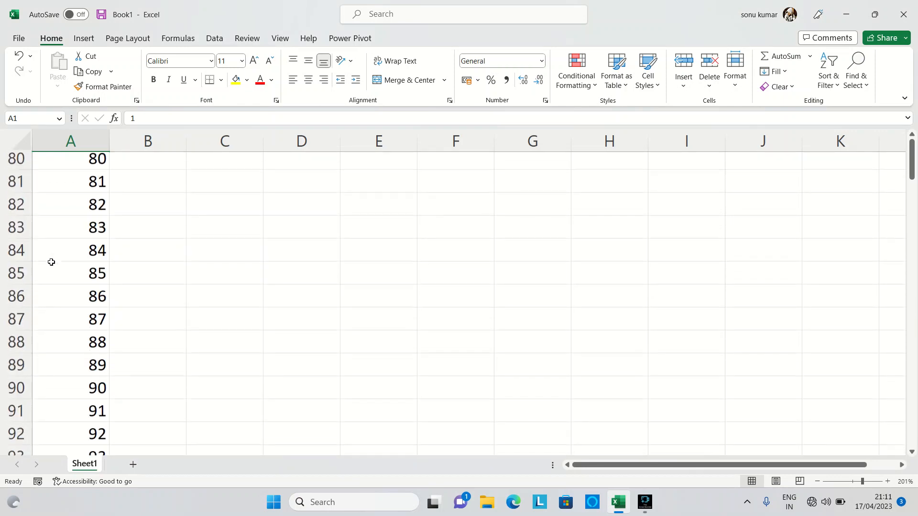
Step: Check the end of the filled number series at cell A100 and return to the top of the sheet
{"action": "scroll", "coordinate": [51, 262], "scroll_direction": "down", "scroll_amount": 4}
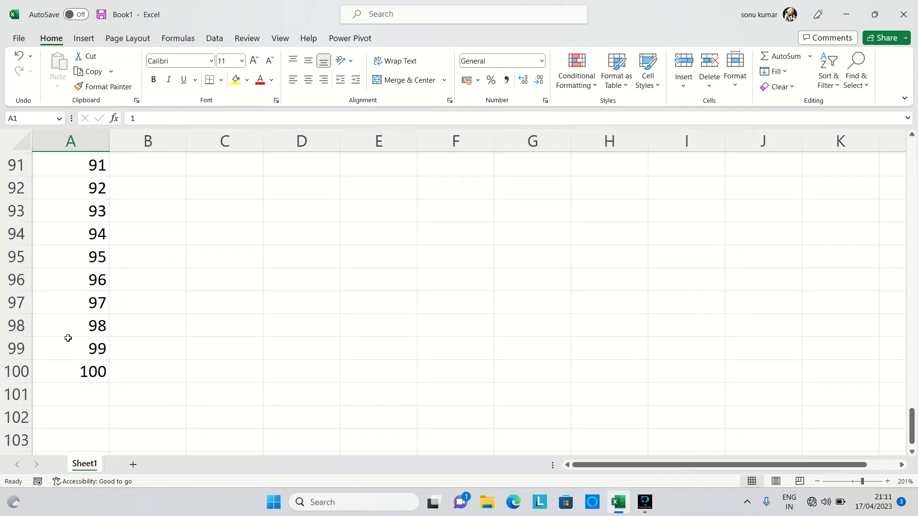
{"action": "left_click", "coordinate": [79, 372]}
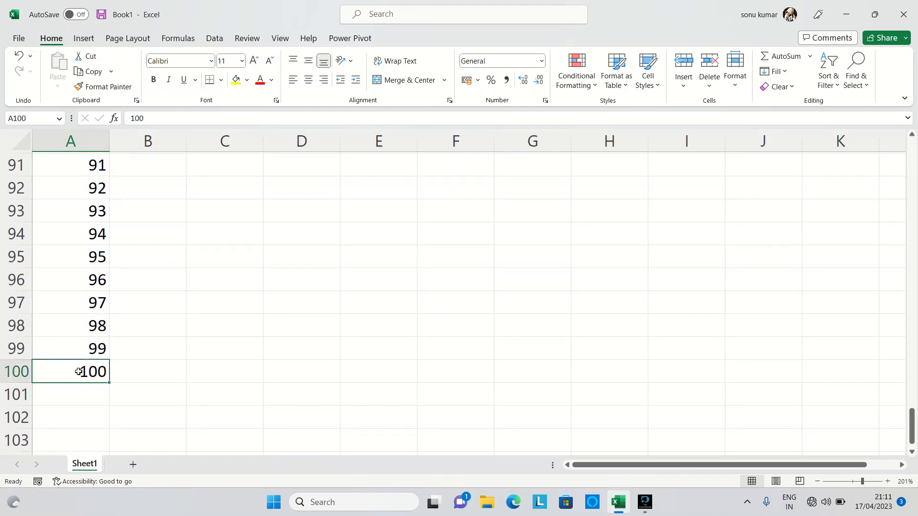
{"action": "scroll", "coordinate": [79, 371], "scroll_direction": "up", "scroll_amount": 20}
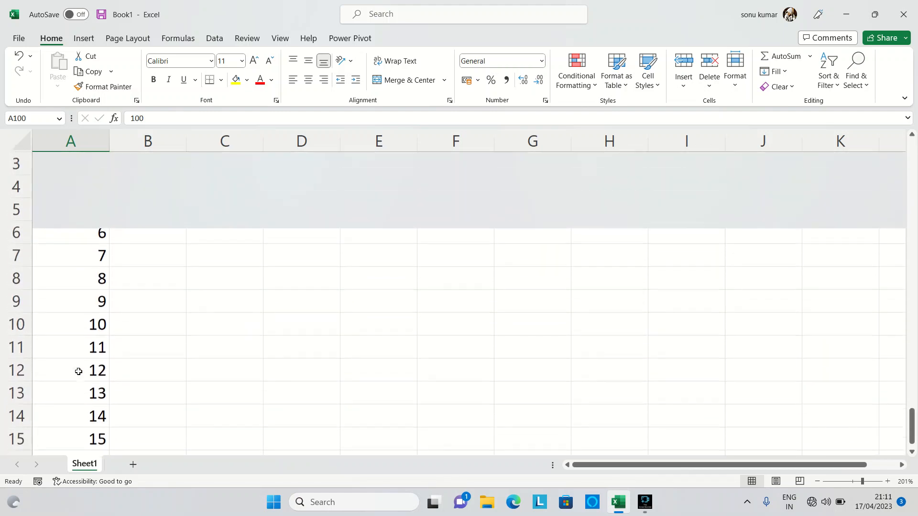
{"action": "scroll", "coordinate": [79, 371], "scroll_direction": "up", "scroll_amount": 1}
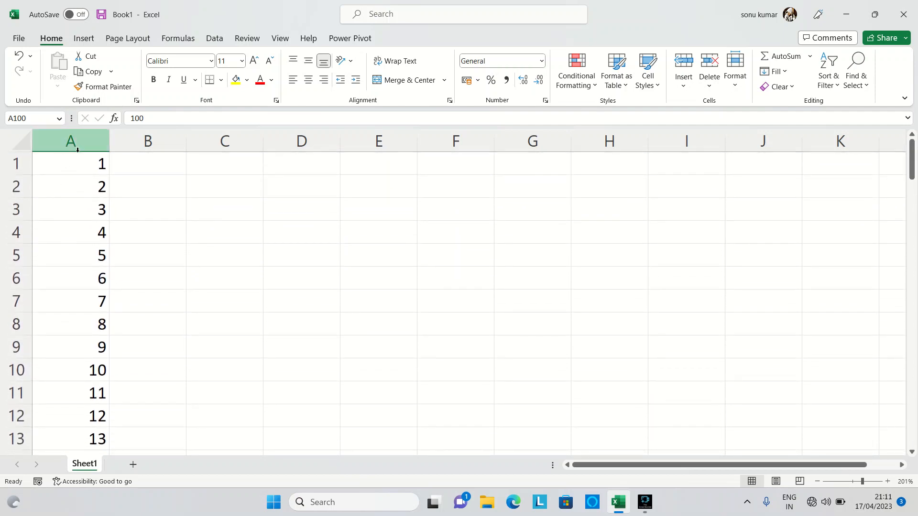
Step: Try to fill row 1 from cell A1 with a growth series in rows, using step value 1 and stop value 20
{"action": "left_click", "coordinate": [78, 161]}
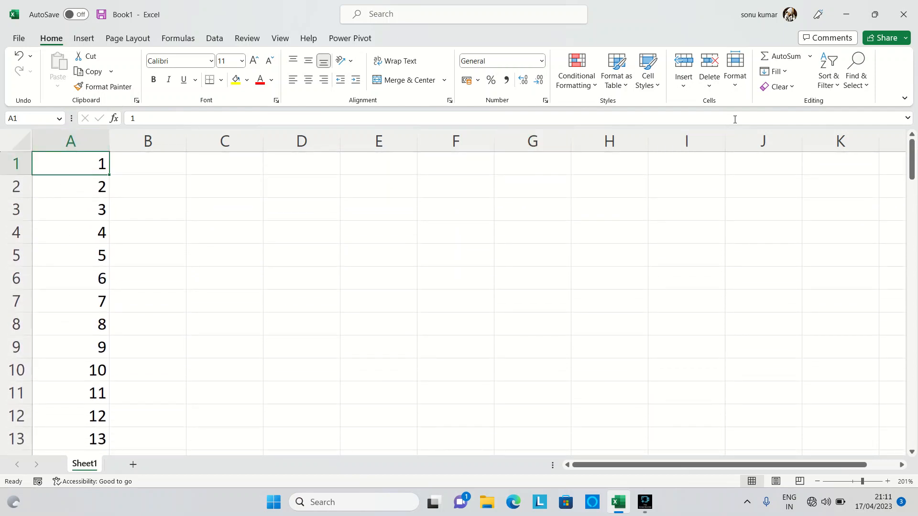
{"action": "left_click", "coordinate": [787, 73]}
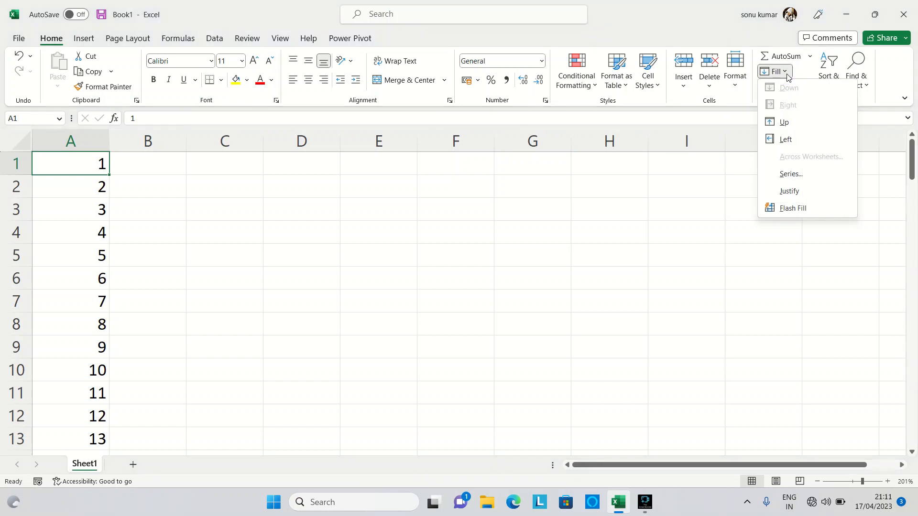
{"action": "left_click", "coordinate": [795, 170]}
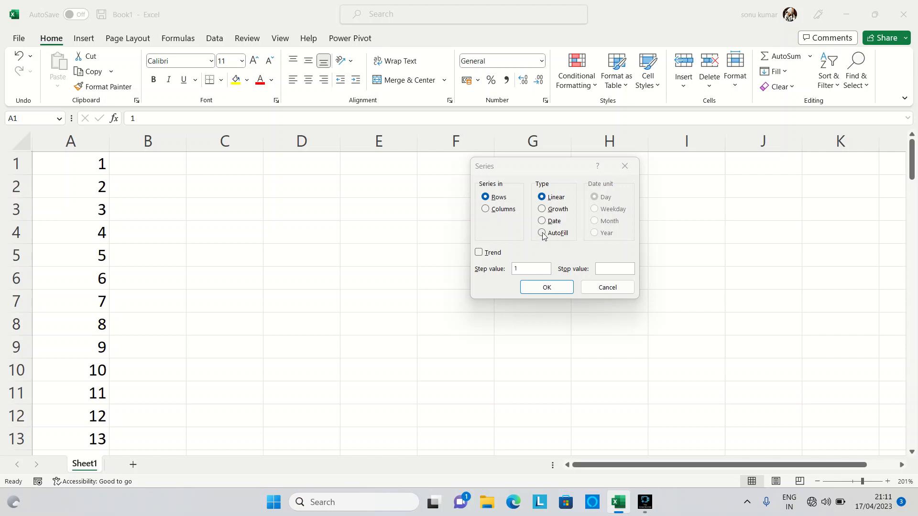
{"action": "left_click", "coordinate": [543, 210]}
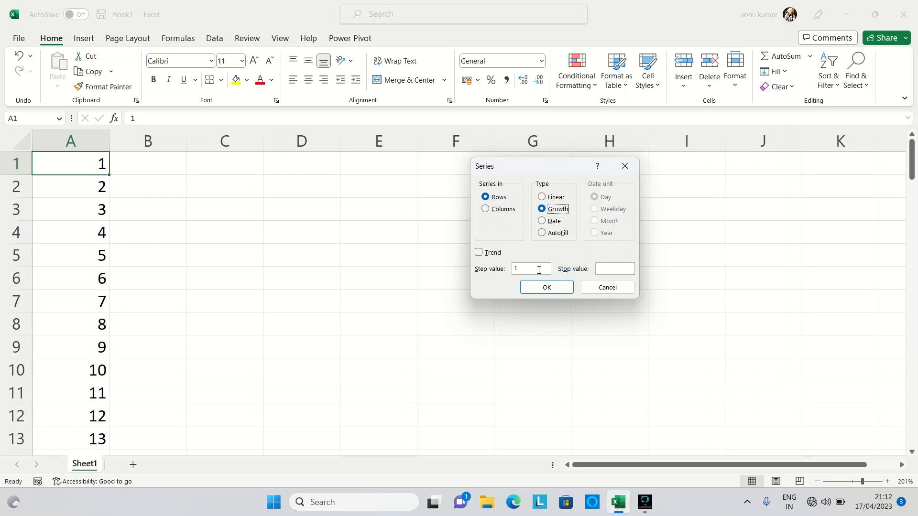
{"action": "left_click", "coordinate": [609, 269]}
{"action": "type", "text": "20"}
{"action": "left_click", "coordinate": [552, 288]}
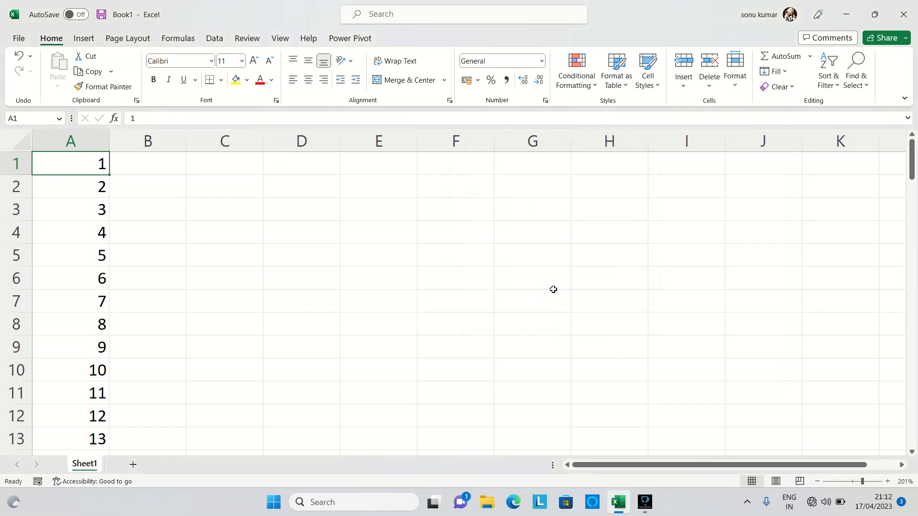
Step: Open the Series settings for cell A1 and examine the AutoFill, Linear, Growth and Date types
{"action": "left_click", "coordinate": [94, 167]}
{"action": "left_click", "coordinate": [788, 72]}
{"action": "left_click", "coordinate": [802, 175]}
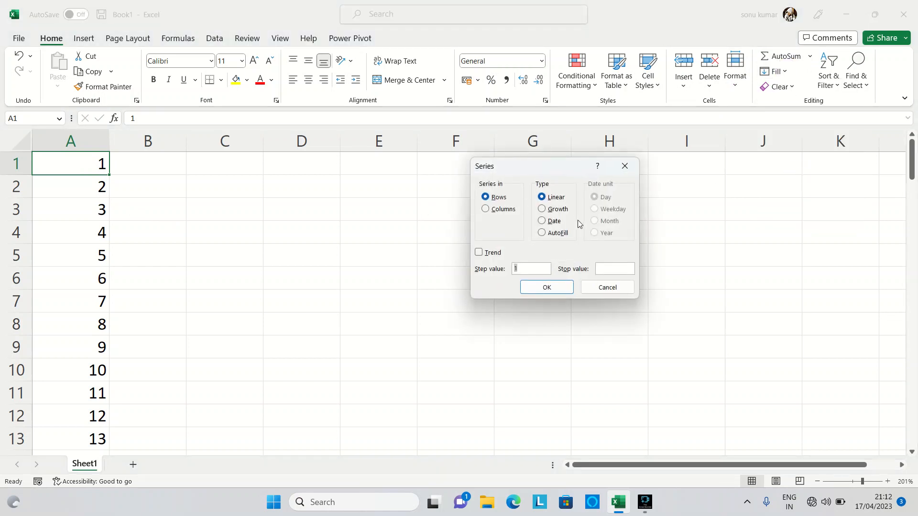
{"action": "left_click", "coordinate": [542, 234]}
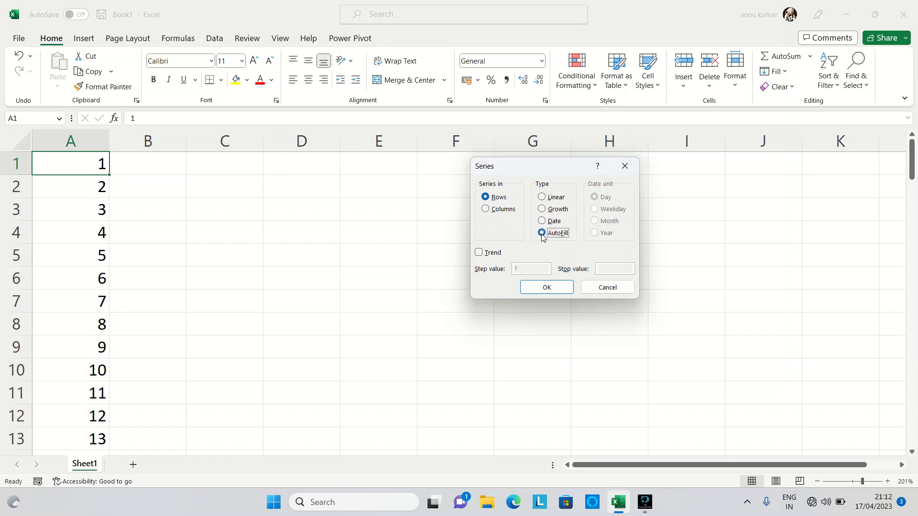
{"action": "left_click", "coordinate": [544, 197]}
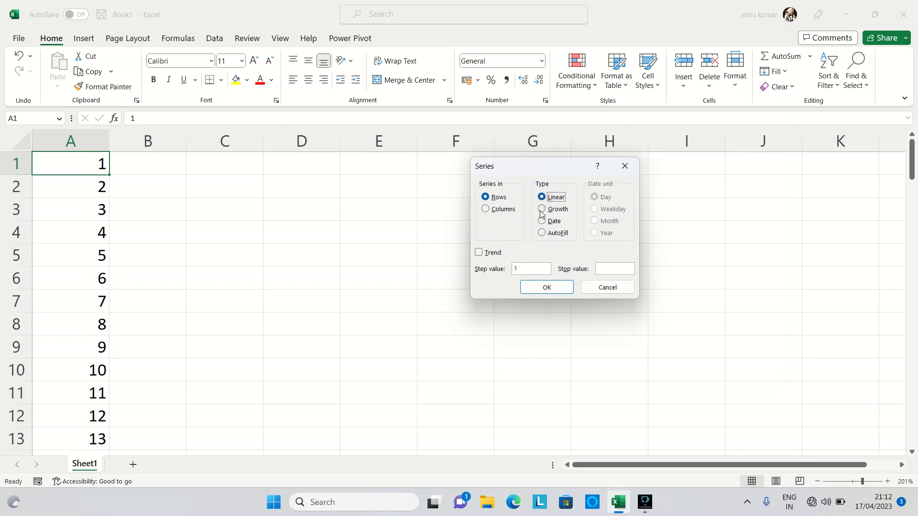
{"action": "left_click", "coordinate": [542, 210]}
{"action": "left_click", "coordinate": [542, 221]}
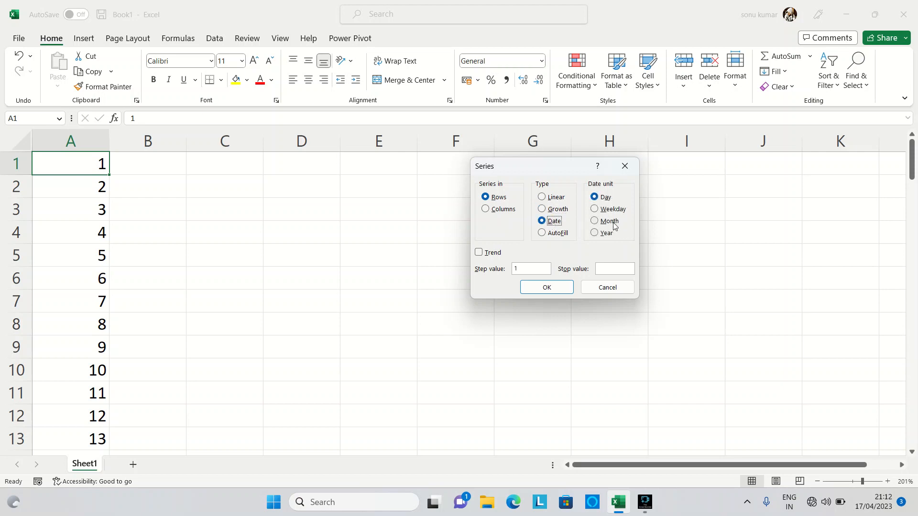
Step: Fill row 1 from cell A1 with a growth series in rows, using step value 2 and stop value 20, and check the filled cells
{"action": "left_click", "coordinate": [542, 210]}
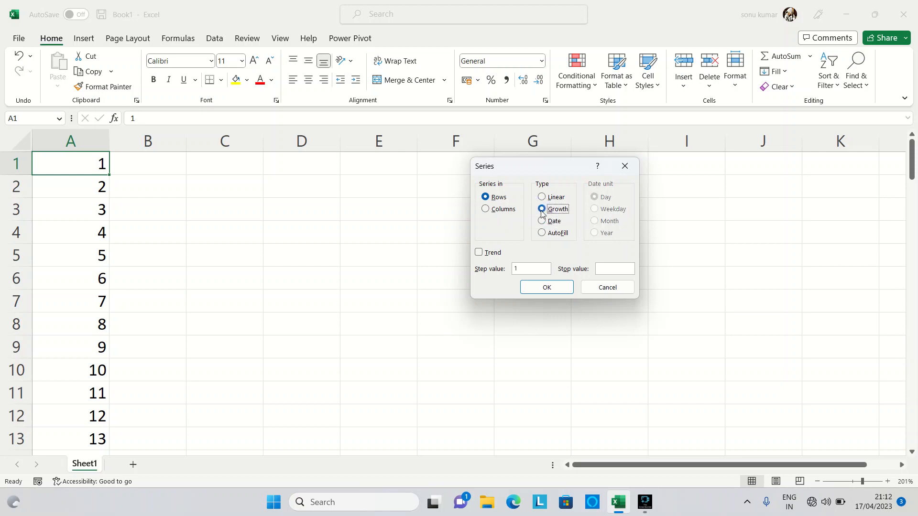
{"action": "left_click_drag", "start_coordinate": [531, 270], "coordinate": [511, 272]}
{"action": "type", "text": "2"}
{"action": "left_click", "coordinate": [612, 270]}
{"action": "type", "text": "20"}
{"action": "left_click", "coordinate": [558, 287]}
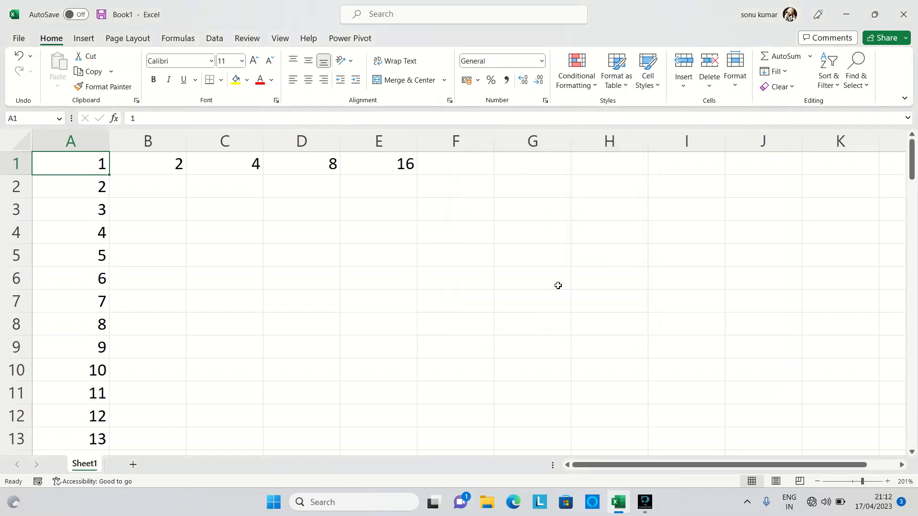
{"action": "left_click", "coordinate": [149, 168]}
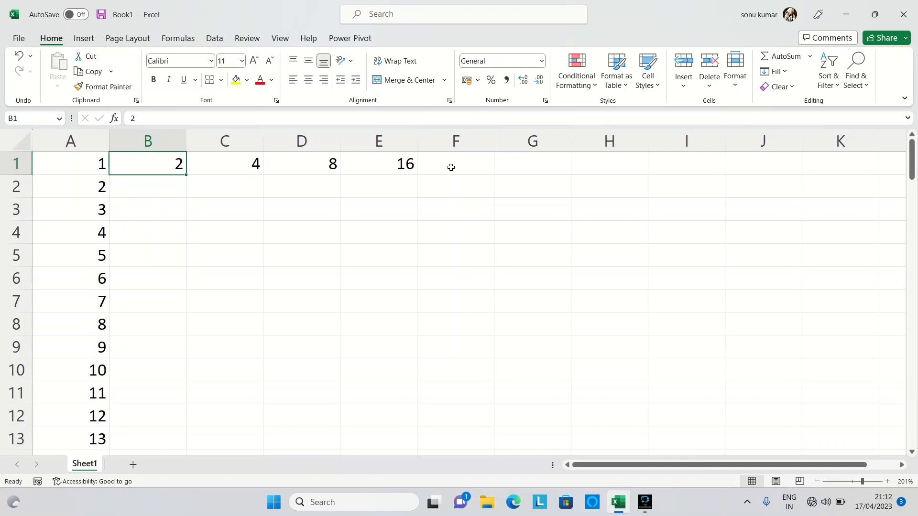
{"action": "left_click", "coordinate": [399, 164]}
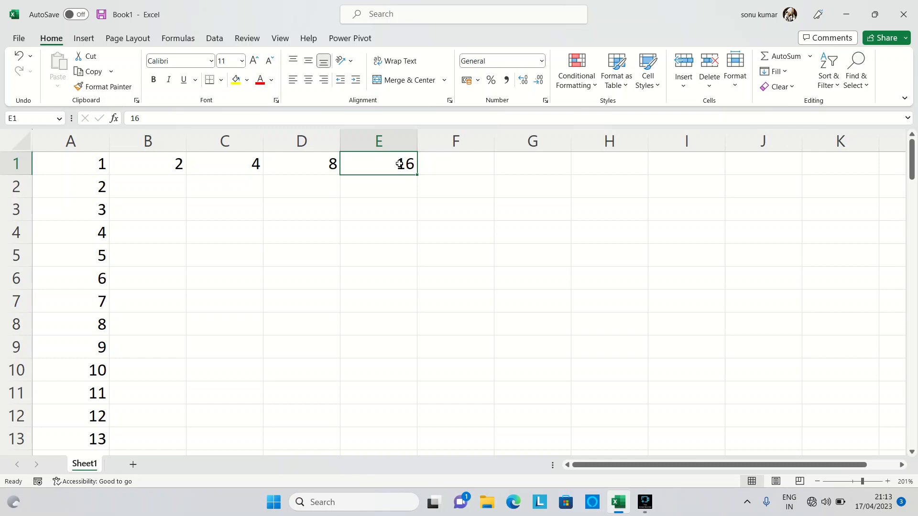
Step: Try a growth series in rows starting from cell B1, with step value 2 and stop value 20
{"action": "left_click", "coordinate": [165, 163]}
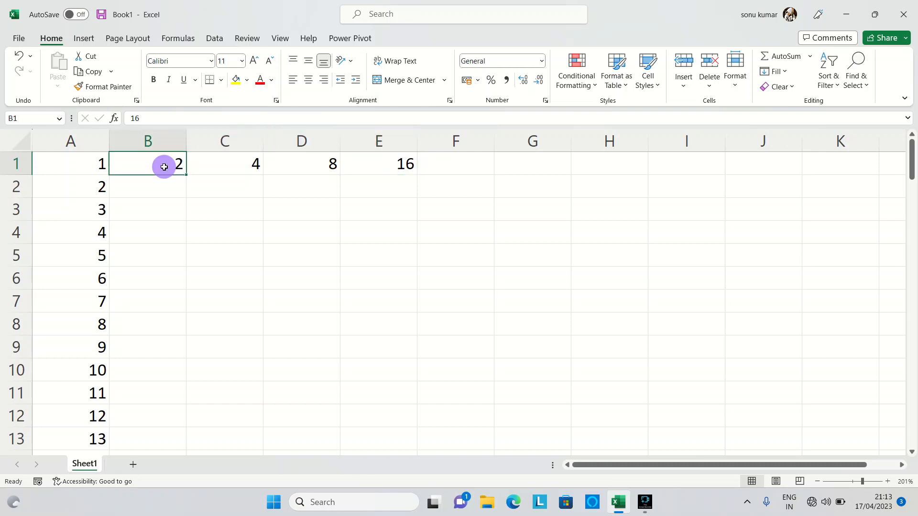
{"action": "left_click", "coordinate": [785, 72]}
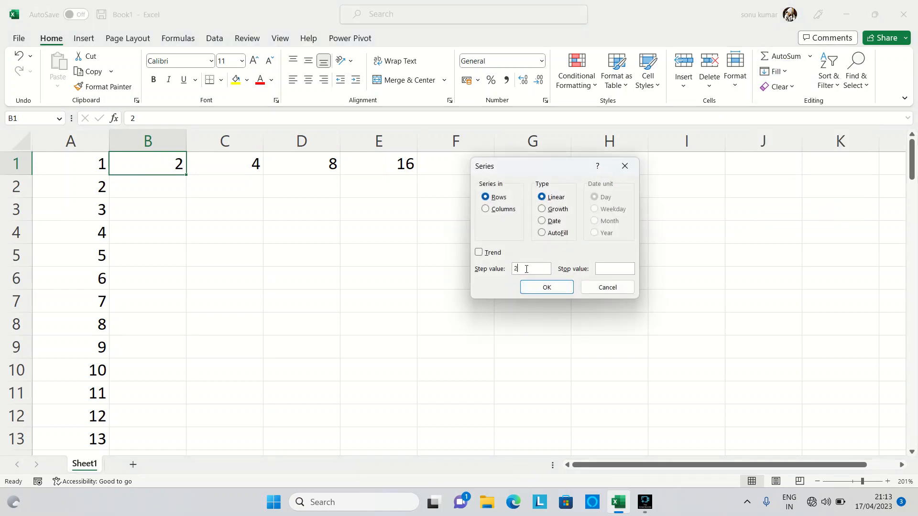
{"action": "left_click", "coordinate": [544, 209]}
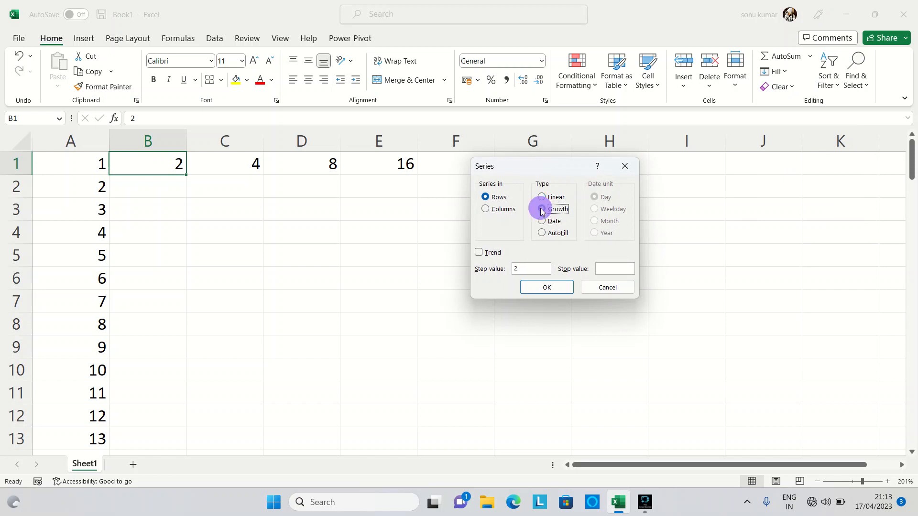
{"action": "left_click", "coordinate": [610, 269]}
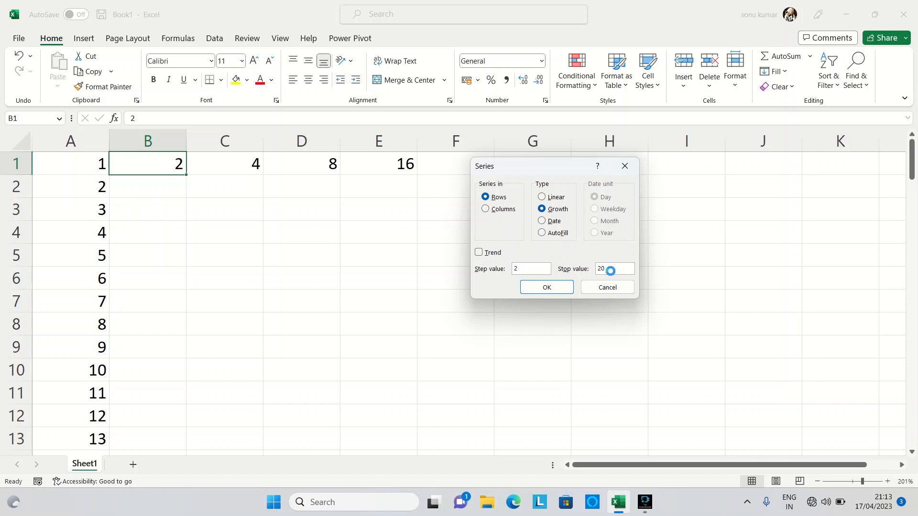
{"action": "key", "text": "Return"}
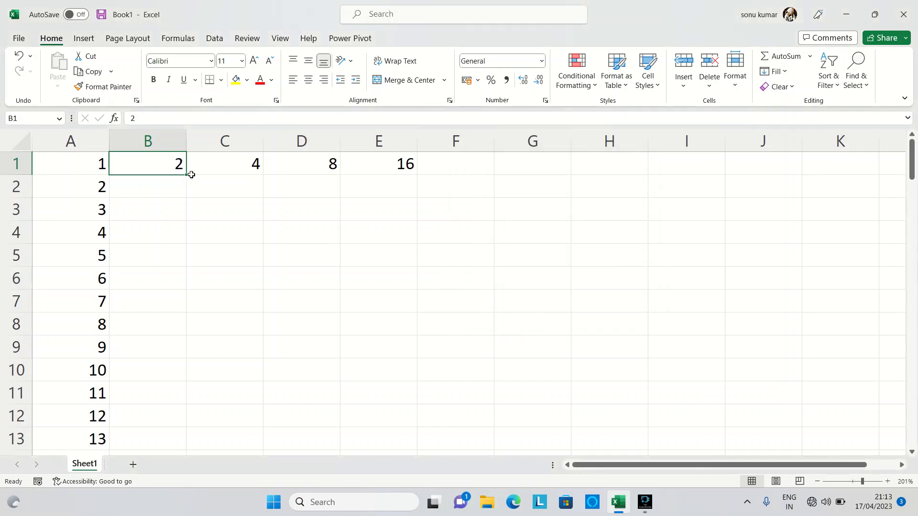
Step: Fill column B from cell B1 with a growth series in columns, using step value 2 and stop value 20
{"action": "left_click", "coordinate": [164, 169]}
{"action": "left_click", "coordinate": [784, 72]}
{"action": "left_click", "coordinate": [793, 177]}
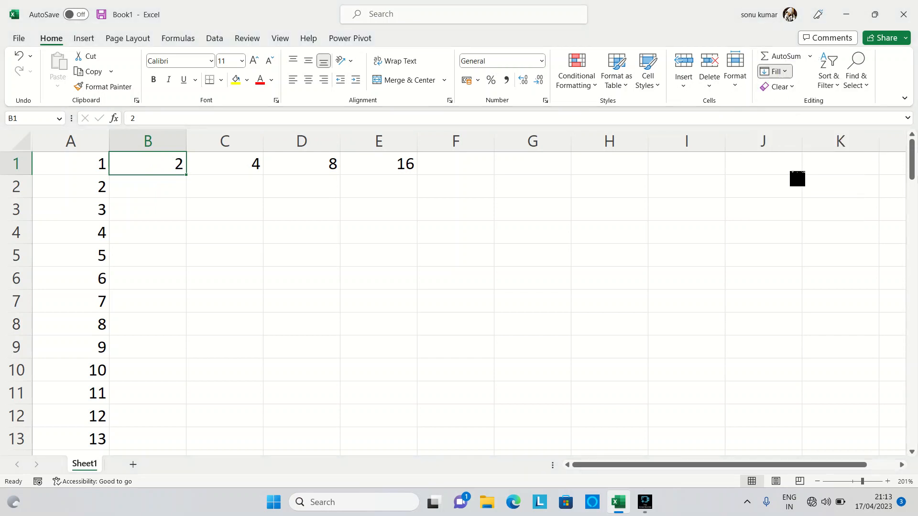
{"action": "left_click", "coordinate": [502, 210]}
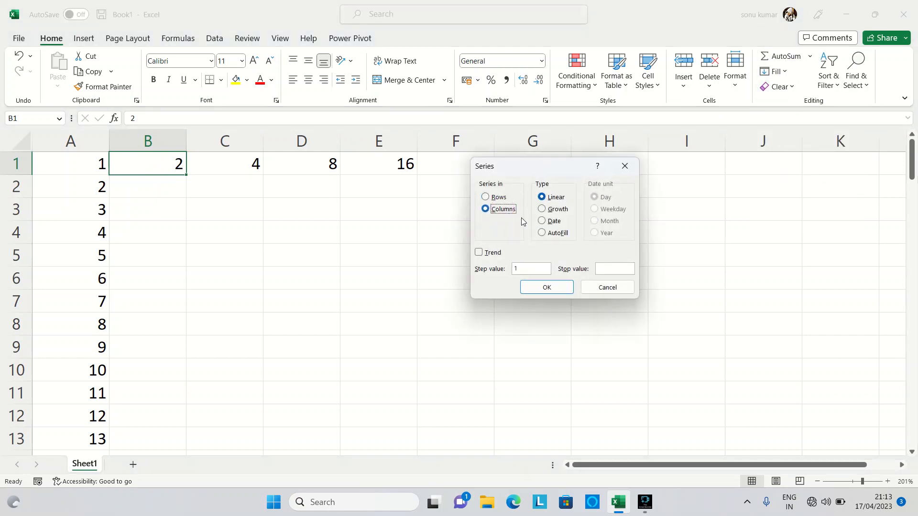
{"action": "left_click", "coordinate": [553, 211]}
{"action": "left_click", "coordinate": [520, 269]}
{"action": "left_click", "coordinate": [604, 268]}
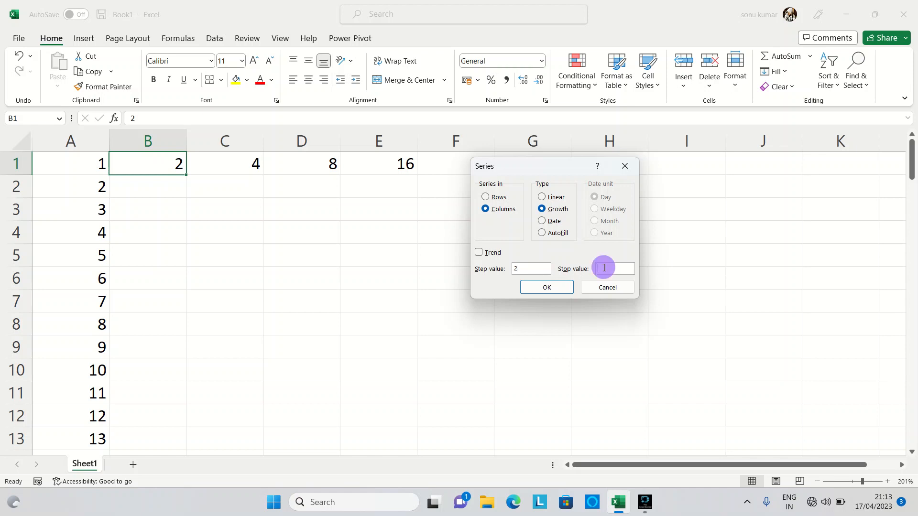
{"action": "left_click", "coordinate": [562, 287]}
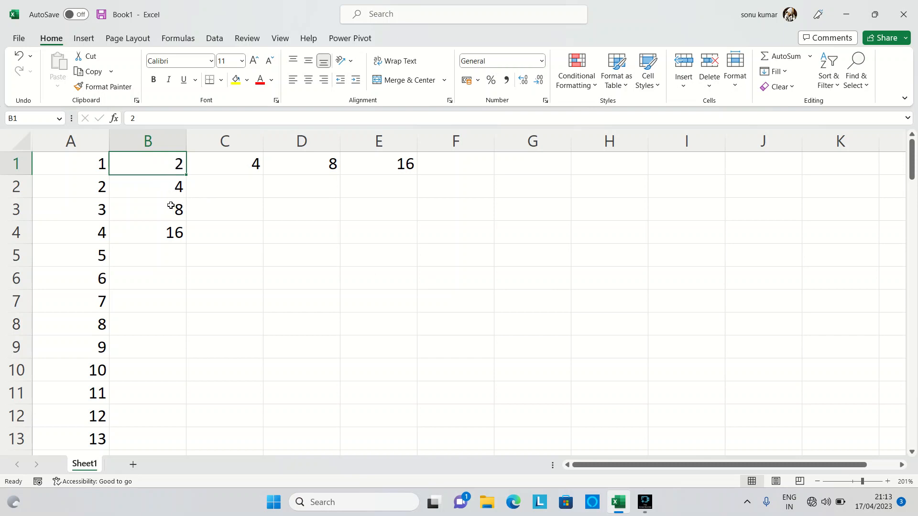
{"action": "left_click", "coordinate": [180, 185]}
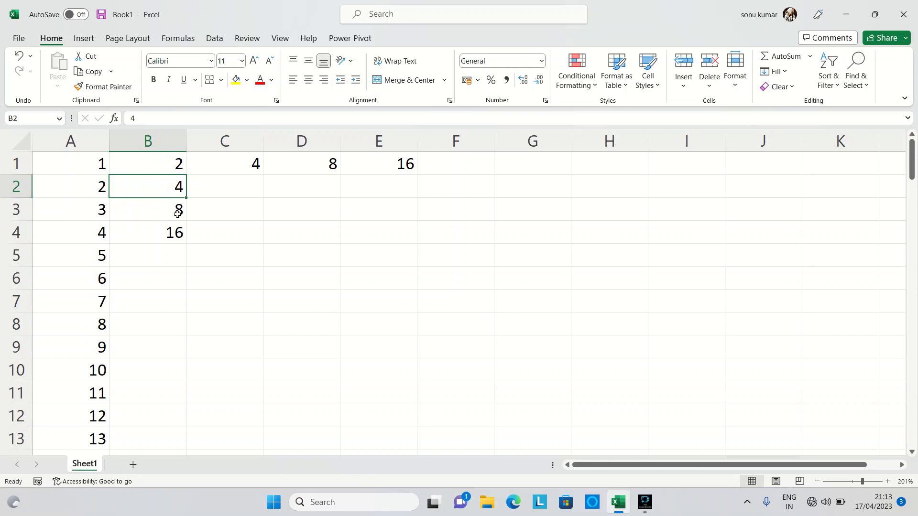
Step: Try the Fill Justify command on the numbers in cells B1:B4
{"action": "left_click", "coordinate": [238, 246]}
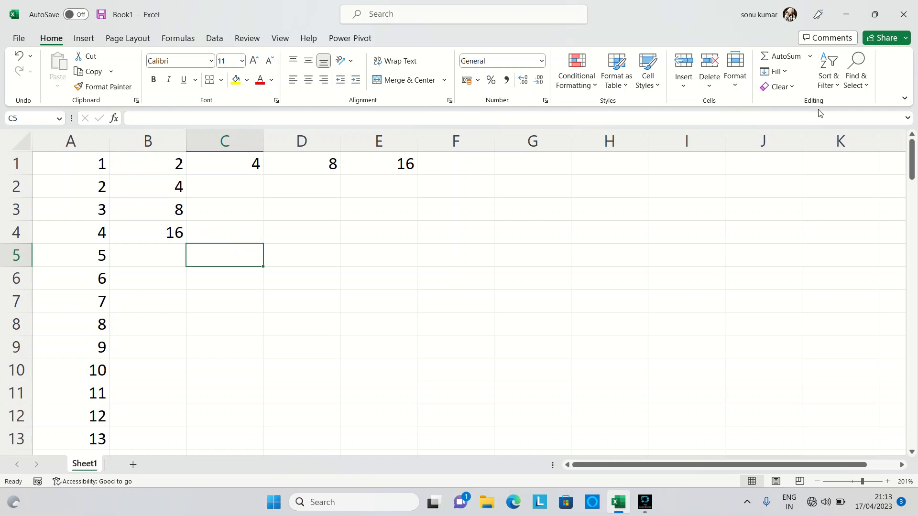
{"action": "left_click", "coordinate": [787, 72]}
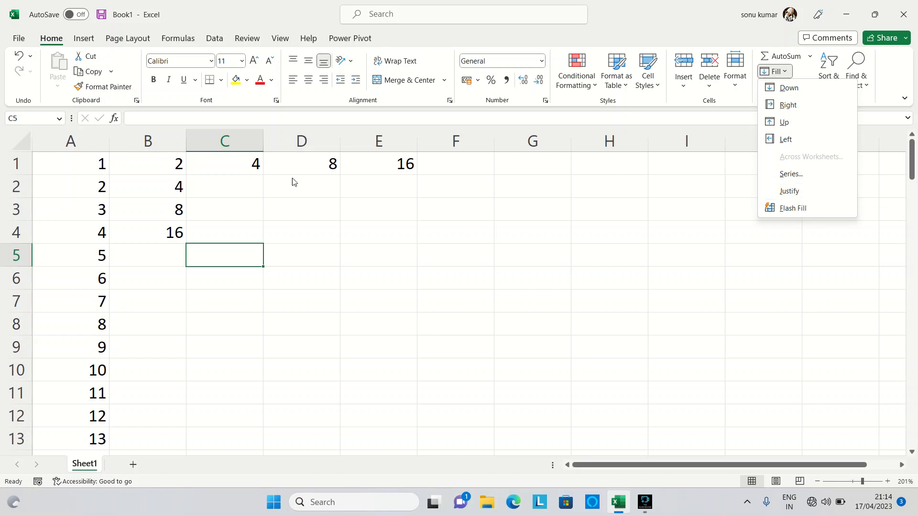
{"action": "left_click", "coordinate": [163, 157]}
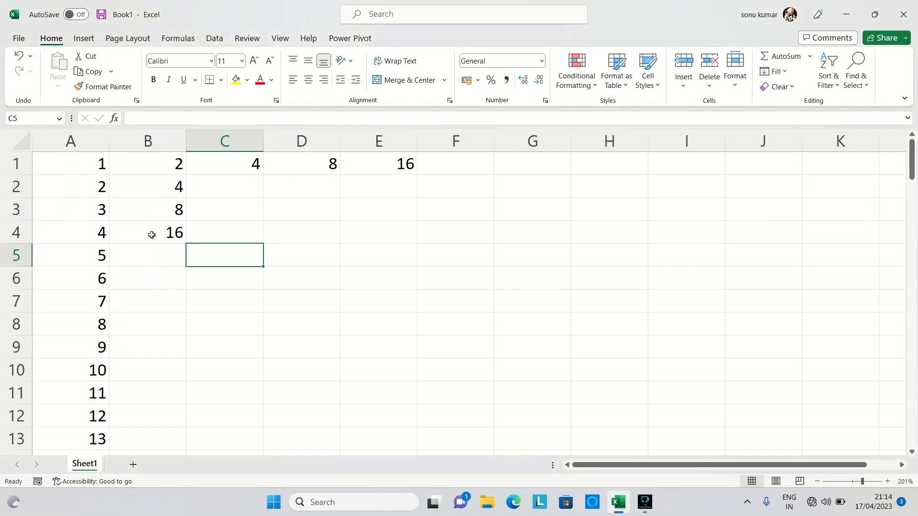
{"action": "left_click", "coordinate": [155, 162]}
{"action": "left_click_drag", "start_coordinate": [155, 162], "coordinate": [165, 234]}
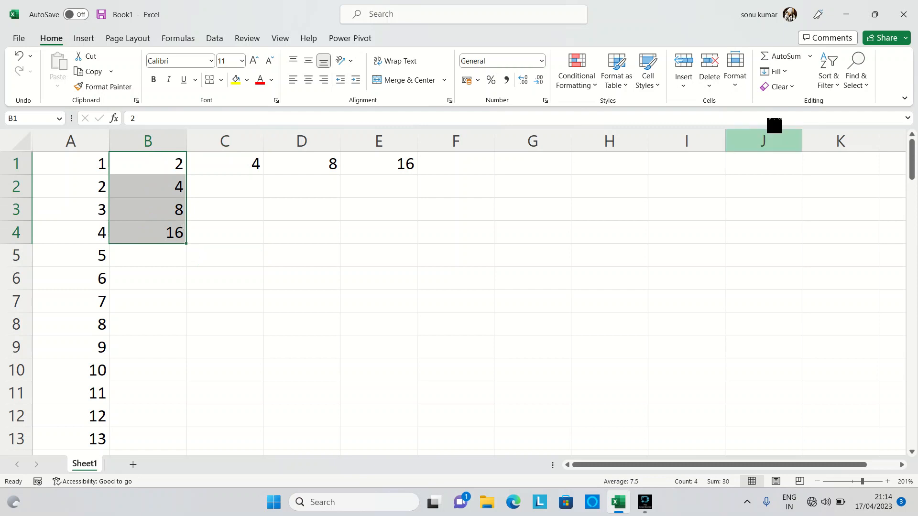
{"action": "left_click", "coordinate": [785, 72]}
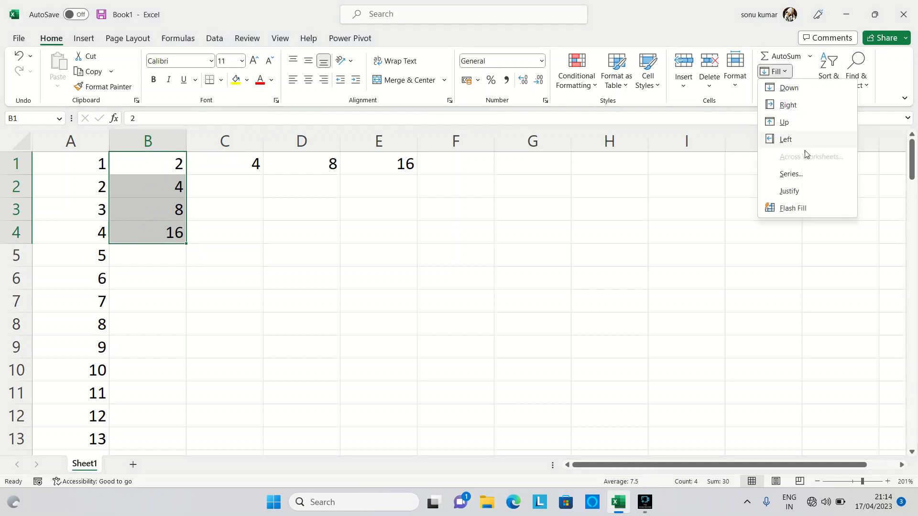
{"action": "left_click", "coordinate": [798, 192]}
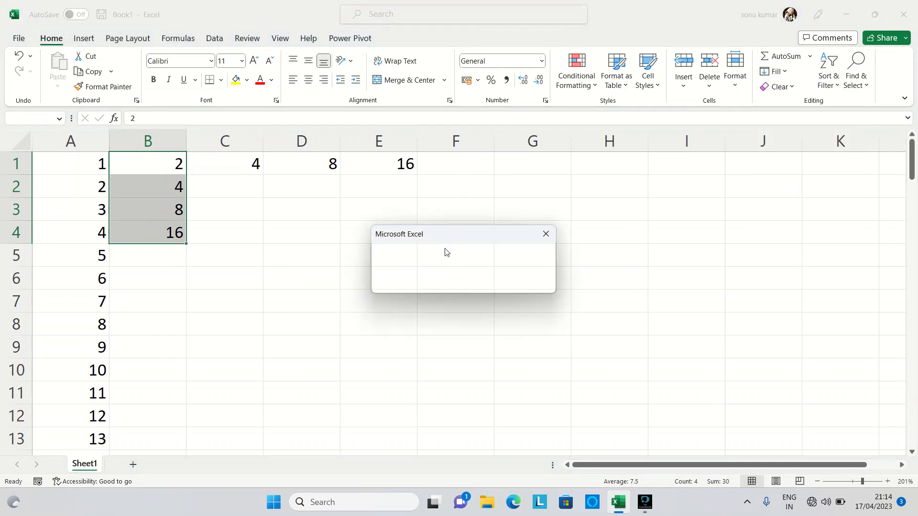
{"action": "left_click", "coordinate": [481, 276]}
{"action": "left_click", "coordinate": [550, 233]}
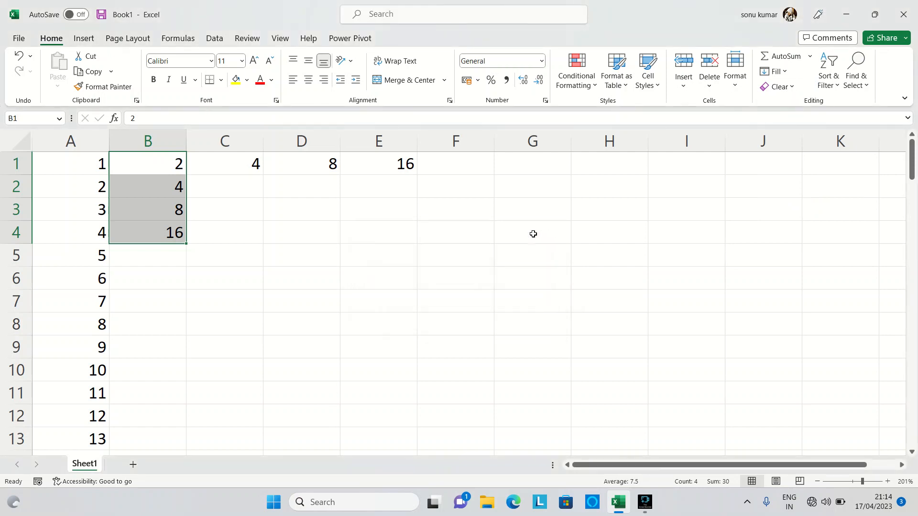
Step: Clear the number in cell A1
{"action": "left_click_drag", "start_coordinate": [218, 227], "coordinate": [423, 299]}
{"action": "left_click", "coordinate": [423, 299]}
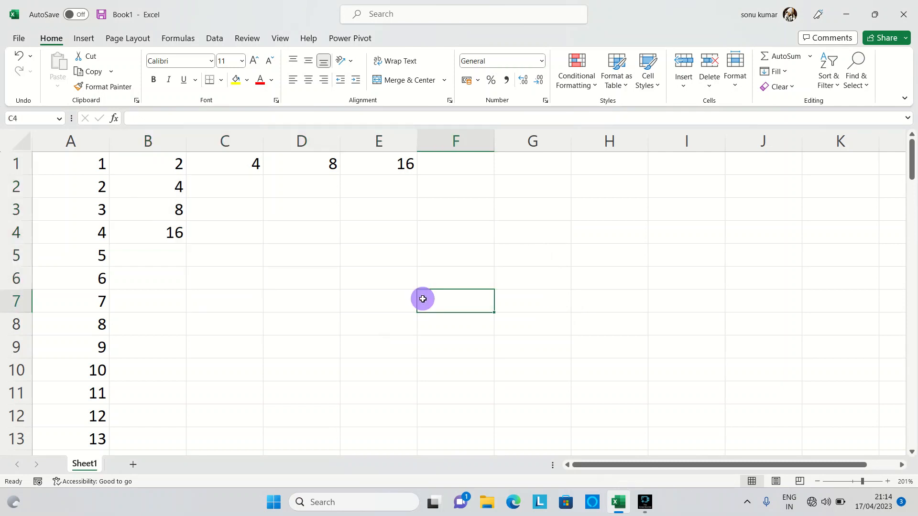
{"action": "left_click", "coordinate": [73, 163]}
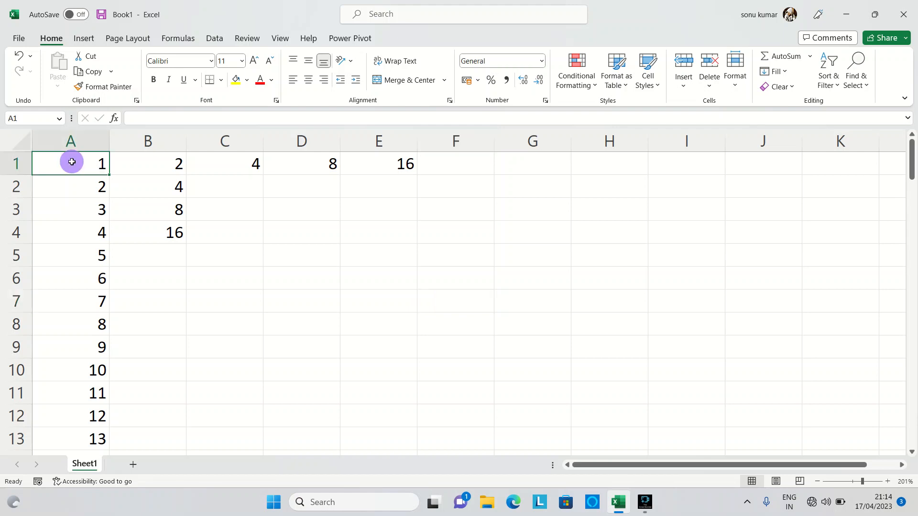
{"action": "double_click", "coordinate": [73, 162]}
{"action": "double_click", "coordinate": [73, 162]}
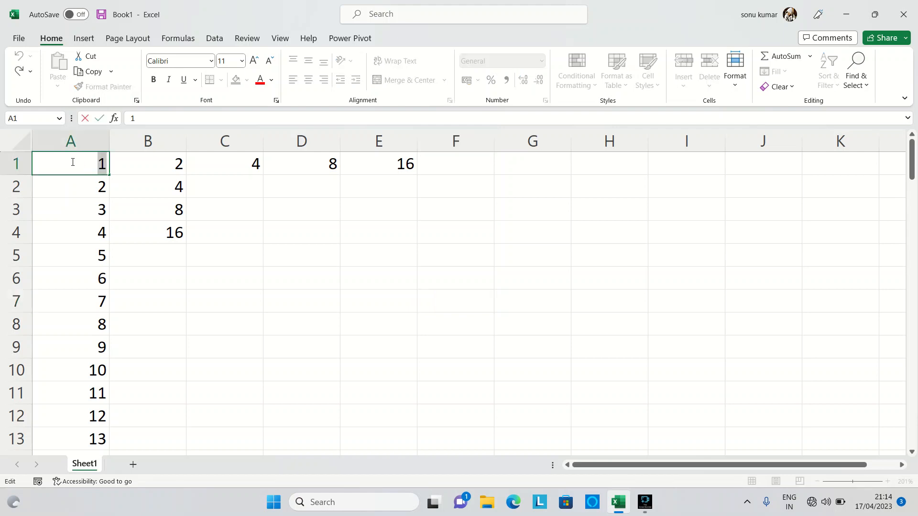
{"action": "key", "text": "BackSpace"}
{"action": "key", "text": "Return"}
Step: Delete all the remaining numbers in columns A to E to empty the worksheet
{"action": "key", "text": "ctrl+a"}
{"action": "key", "text": "BackSpace"}
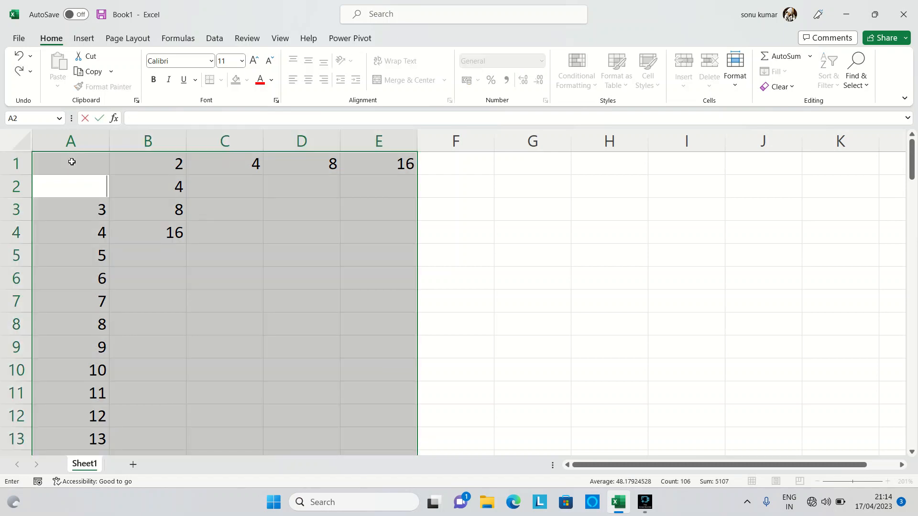
{"action": "key", "text": "Escape"}
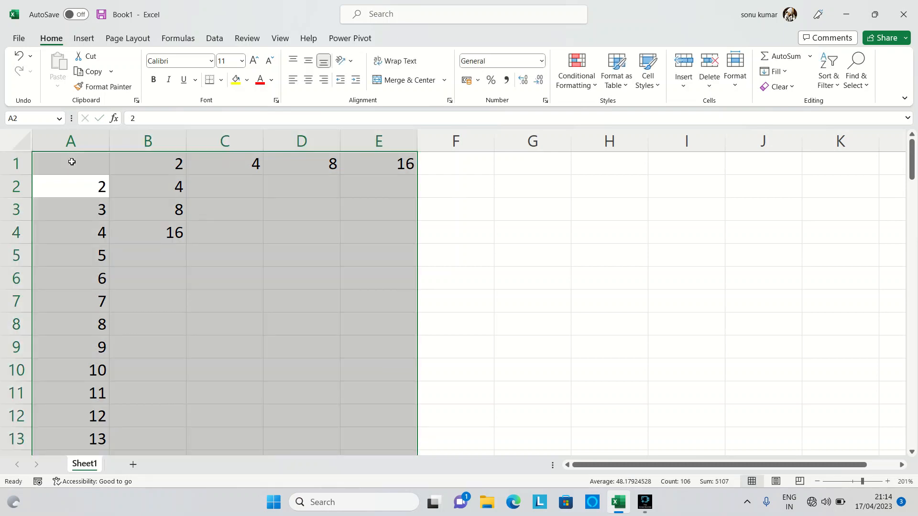
{"action": "left_click", "coordinate": [71, 162]}
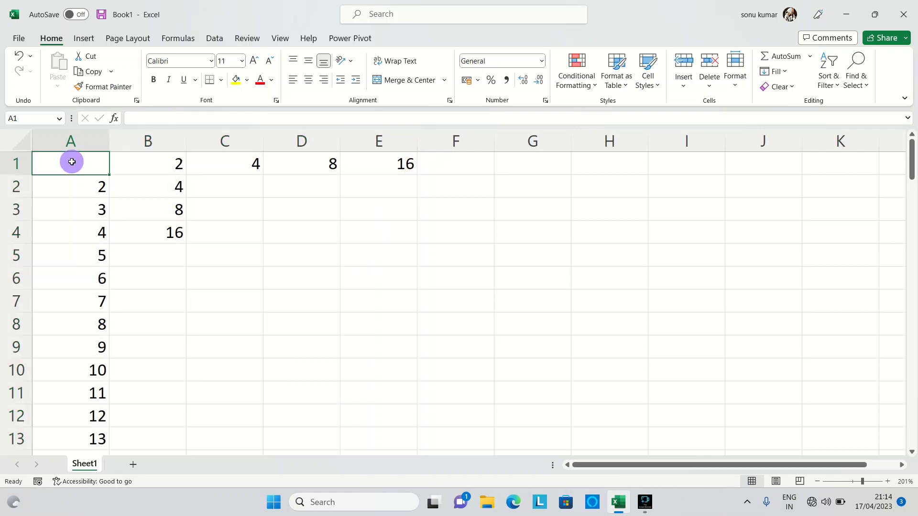
{"action": "key", "text": "ctrl+shift+End"}
{"action": "key", "text": "Delete"}
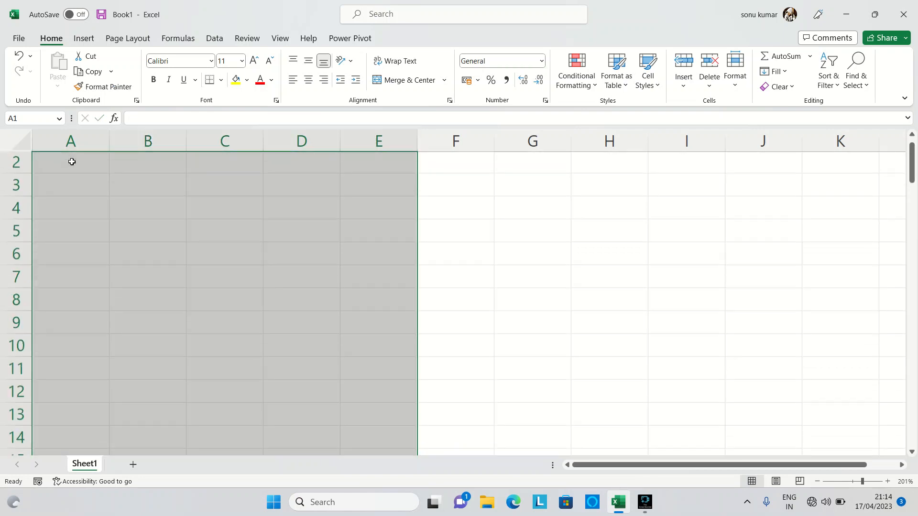
Step: Enter three first names in lowercase in cells A2:A4, one per cell, leaving cell A1 empty
{"action": "left_click", "coordinate": [82, 178]}
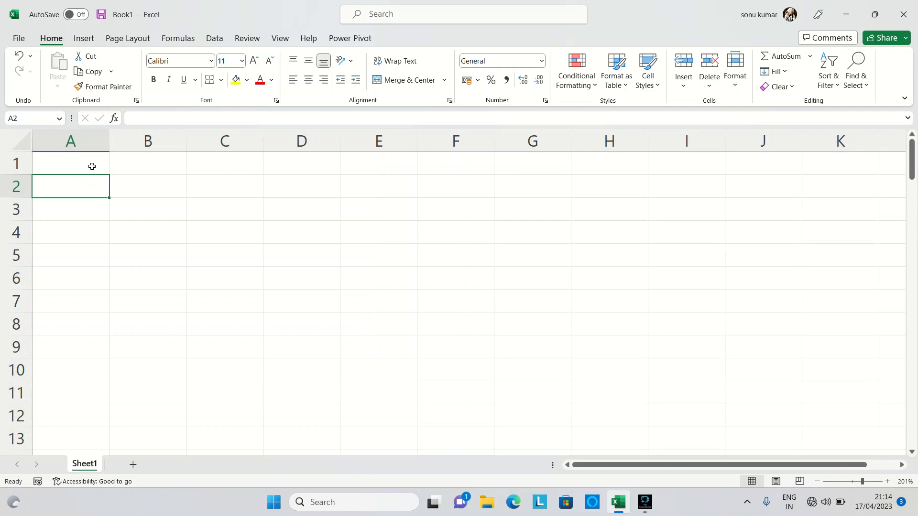
{"action": "left_click", "coordinate": [90, 165]}
{"action": "left_click", "coordinate": [93, 184]}
{"action": "type", "text": "sonu"}
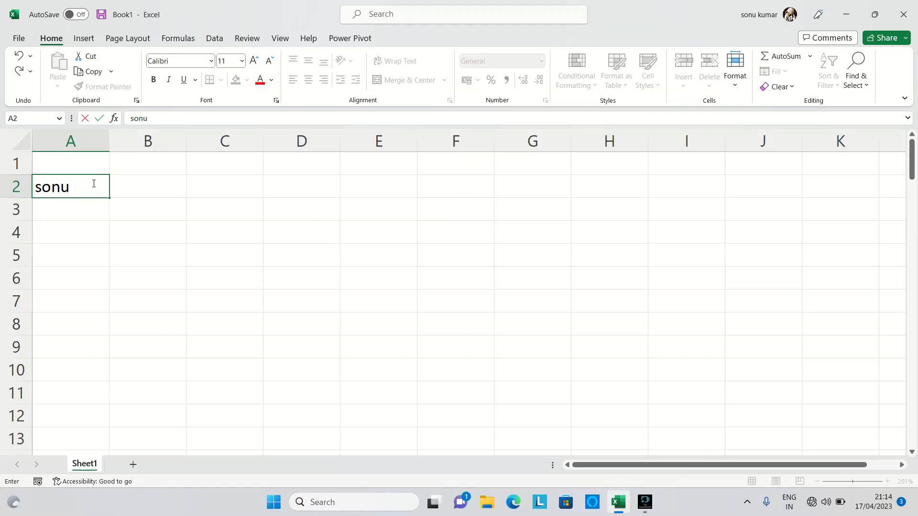
{"action": "key", "text": "Return"}
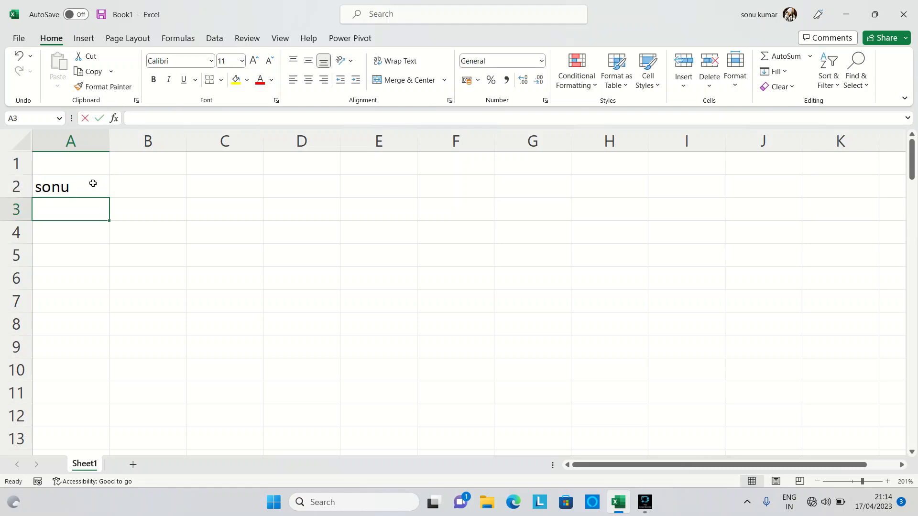
{"action": "type", "text": "monu"}
{"action": "key", "text": "Return"}
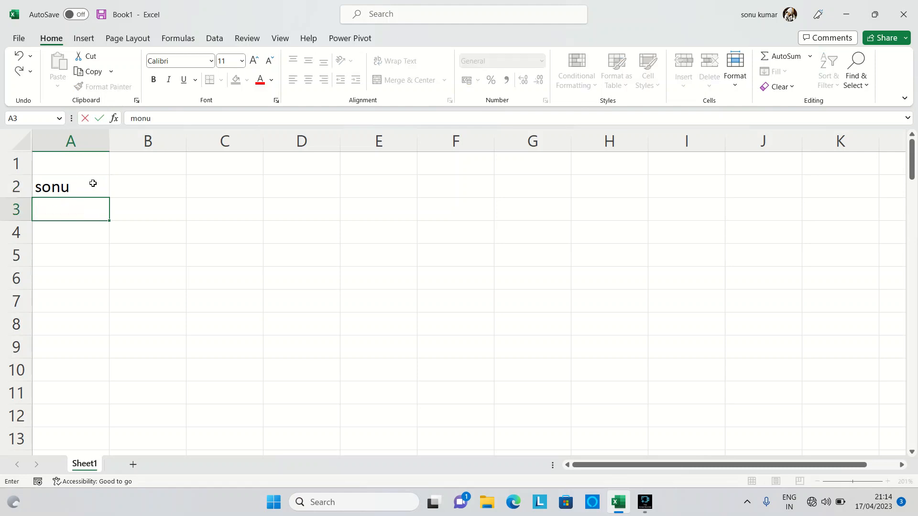
{"action": "type", "text": "deep"}
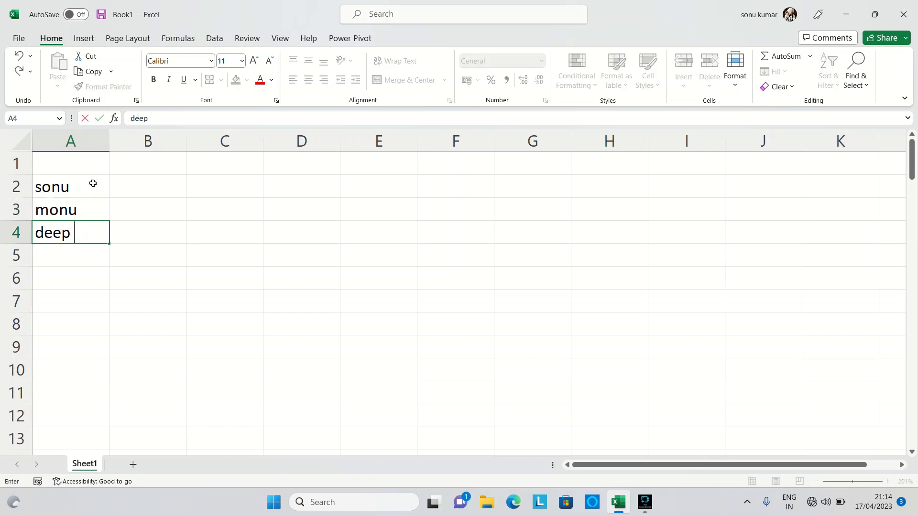
{"action": "key", "text": "Return"}
Step: Extend the list with three more lowercase first names in cells A5:A7
{"action": "type", "text": "shat"}
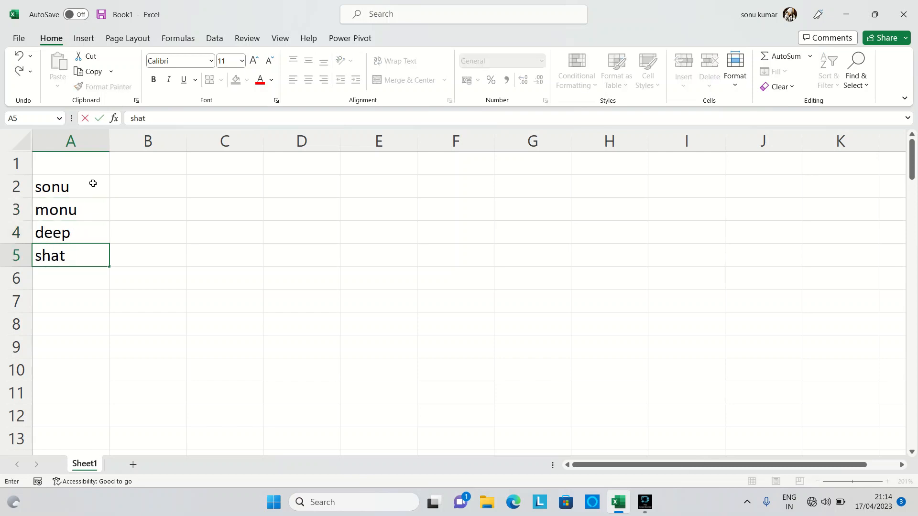
{"action": "key", "text": "BackSpace"}
{"action": "type", "text": "ym"}
{"action": "key", "text": "Return"}
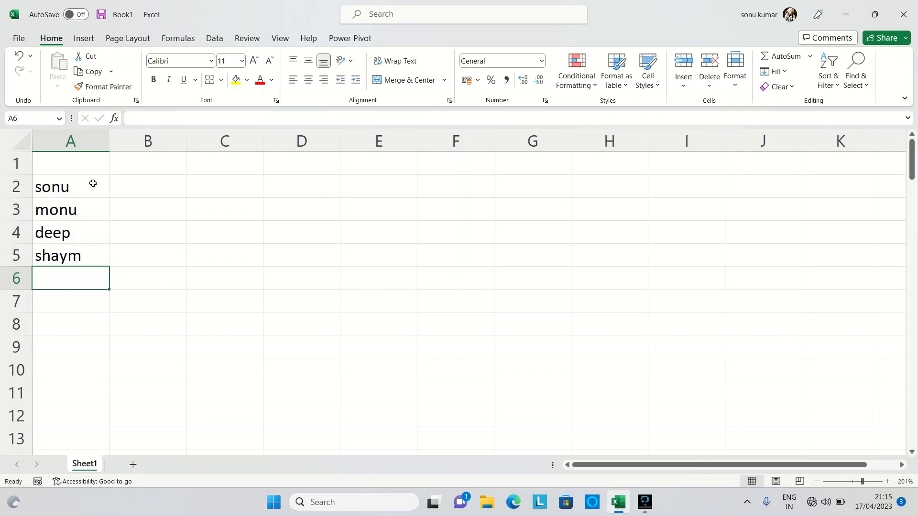
{"action": "type", "text": "moni"}
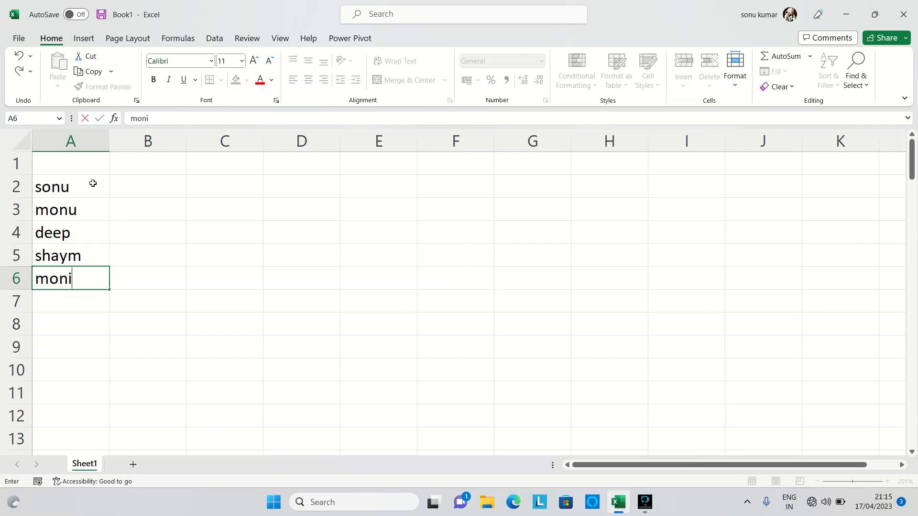
{"action": "type", "text": "ka"}
{"action": "key", "text": "Return"}
{"action": "type", "text": "s"}
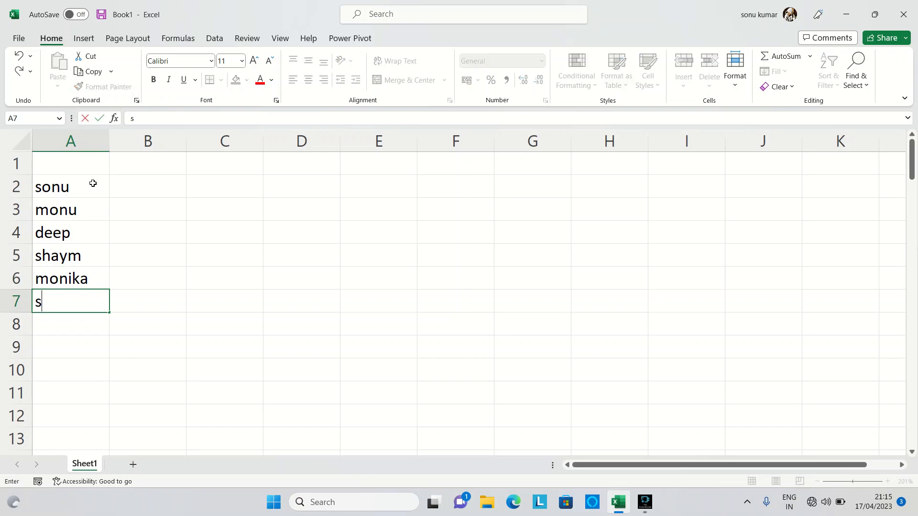
{"action": "type", "text": "onai"}
{"action": "key", "text": "BackSpace"}
{"action": "key", "text": "BackSpace"}
{"action": "type", "text": "ia"}
{"action": "key", "text": "Return"}
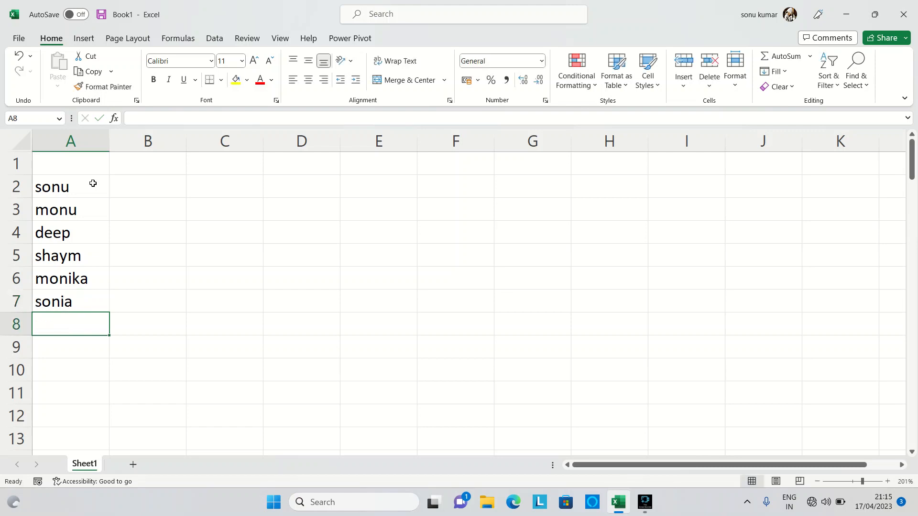
Step: Enter the first two letters of the first two names: "so" in cell B2 and "mo" in cell B3
{"action": "left_click", "coordinate": [150, 187]}
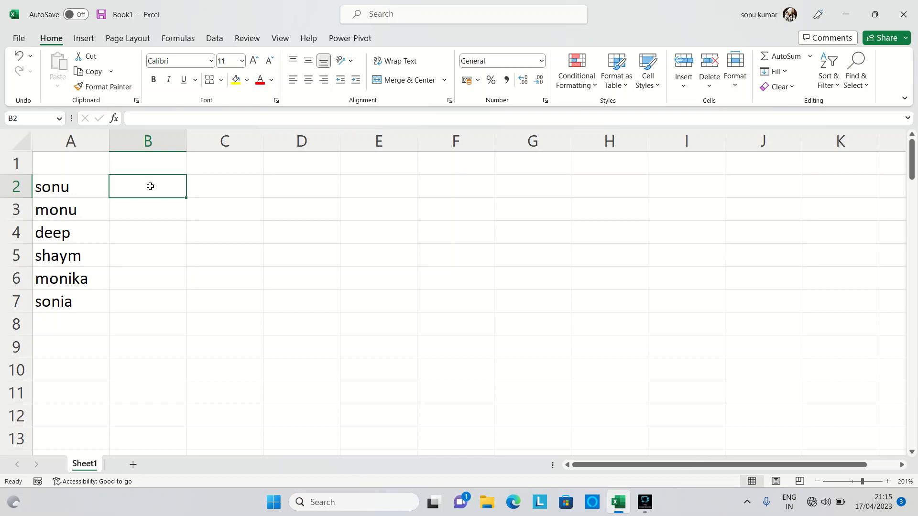
{"action": "type", "text": "so"}
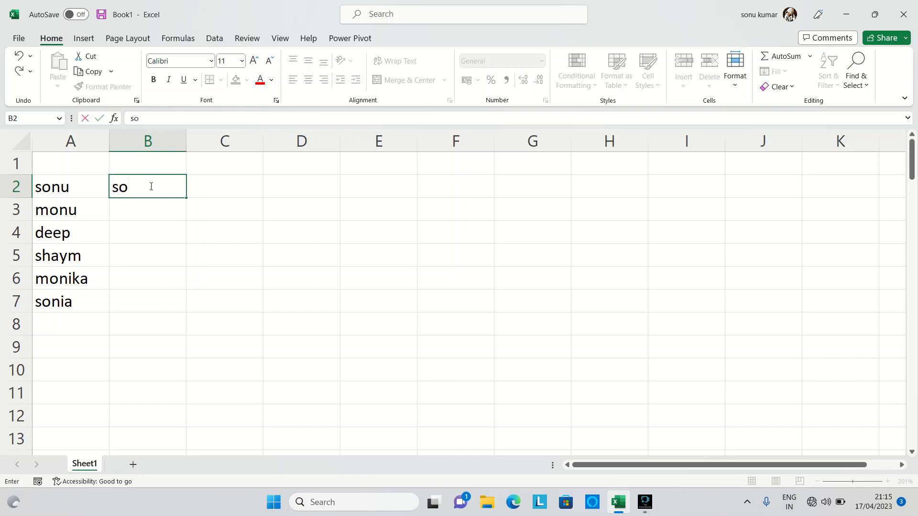
{"action": "key", "text": "Return"}
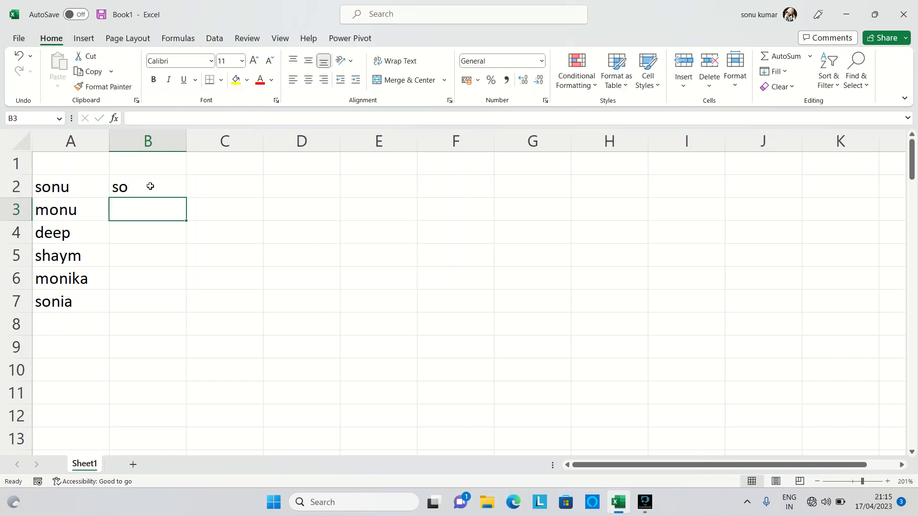
{"action": "left_click", "coordinate": [150, 186]}
{"action": "key", "text": "shift+Down"}
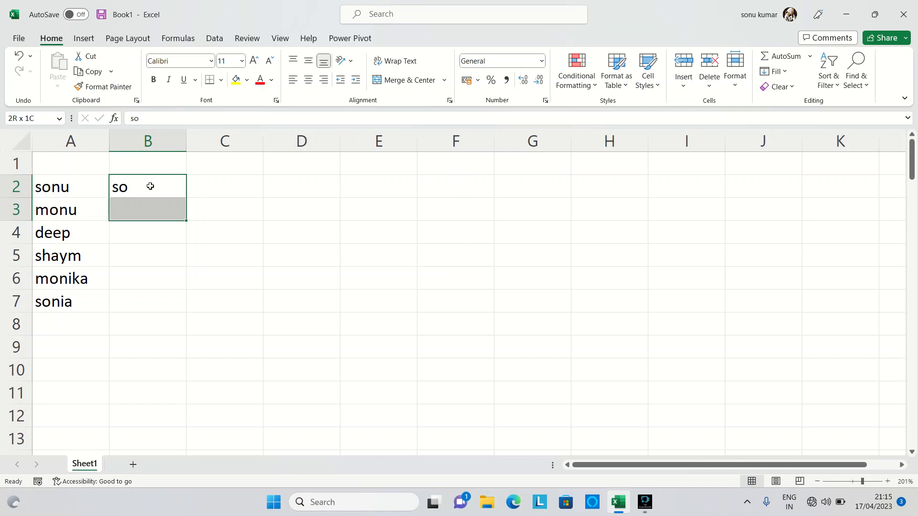
{"action": "key", "text": "Down"}
{"action": "type", "text": "mo"}
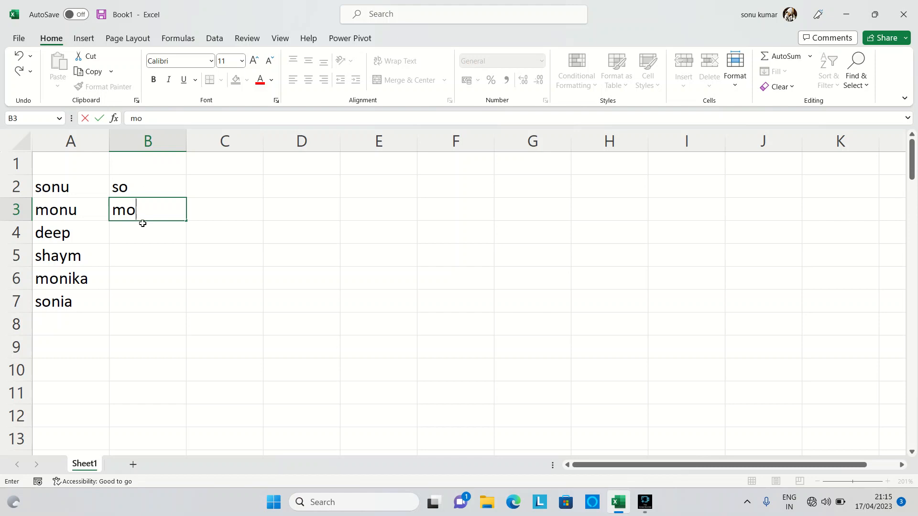
Step: Try AutoFill from cells B2:B3 down to B7, and undo both the fill and the entry in B3
{"action": "left_click", "coordinate": [148, 183]}
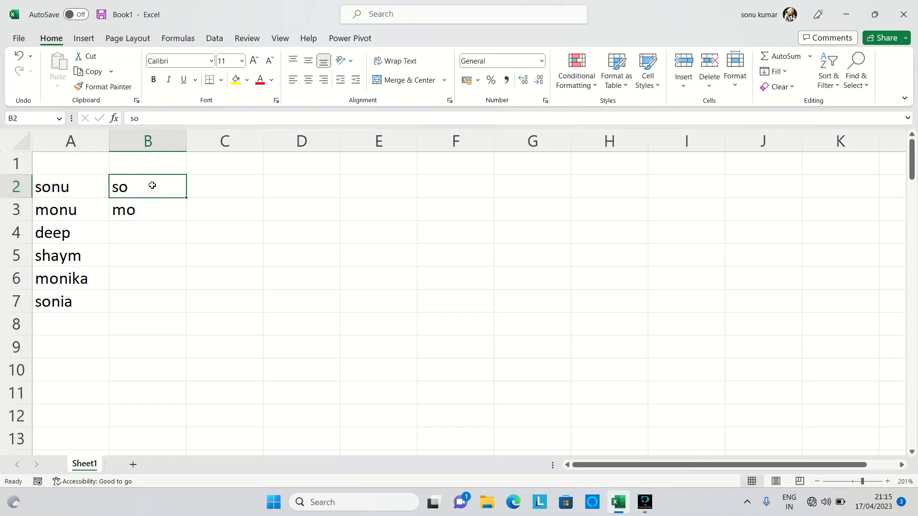
{"action": "key", "text": "shift+Down"}
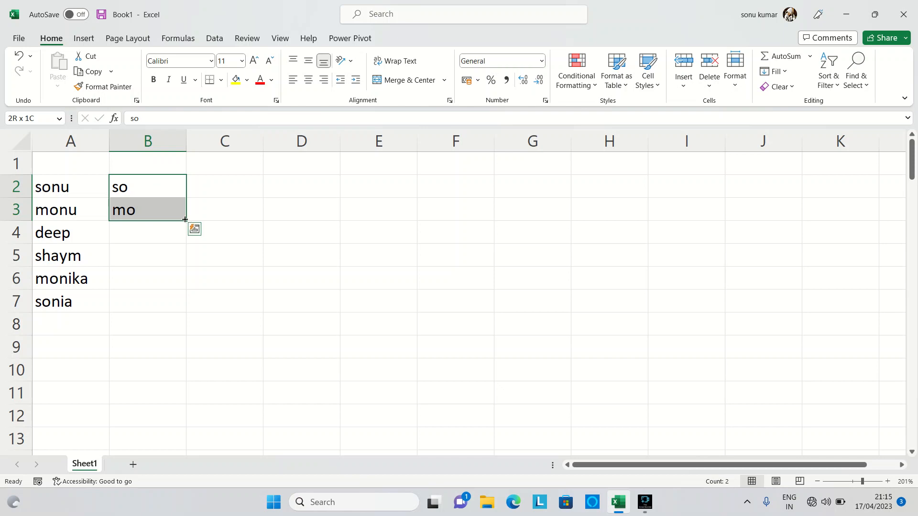
{"action": "left_click_drag", "start_coordinate": [186, 221], "coordinate": [186, 305]}
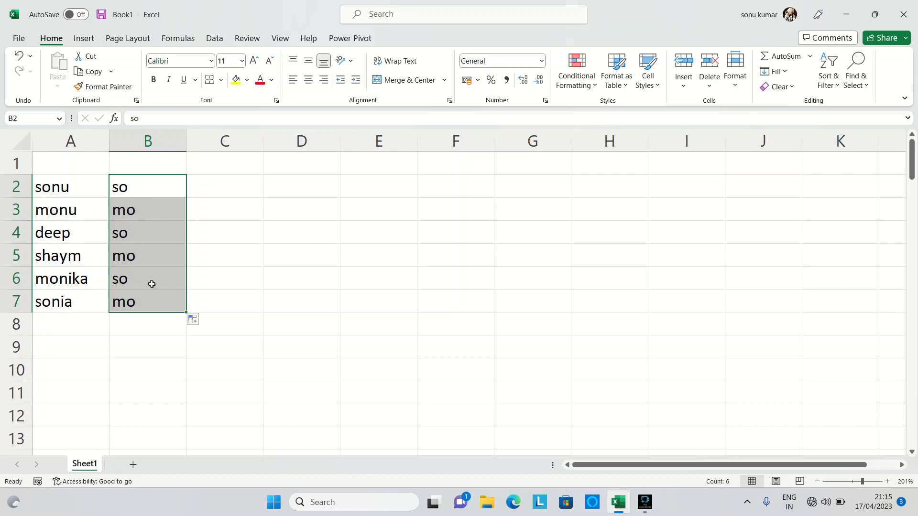
{"action": "key", "text": "ctrl+z"}
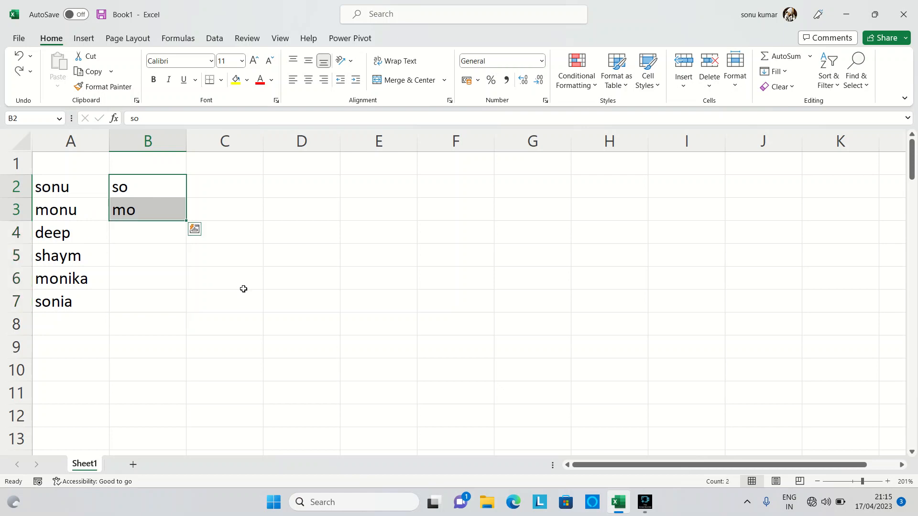
{"action": "key", "text": "ctrl+z"}
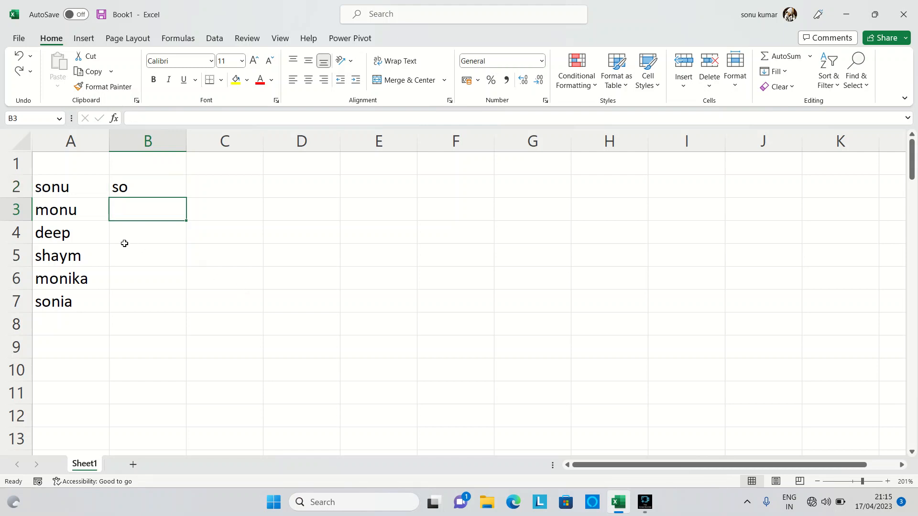
Step: Clear cell B2 and try Flash Fill on the empty cell, dismissing the message
{"action": "left_click", "coordinate": [136, 191]}
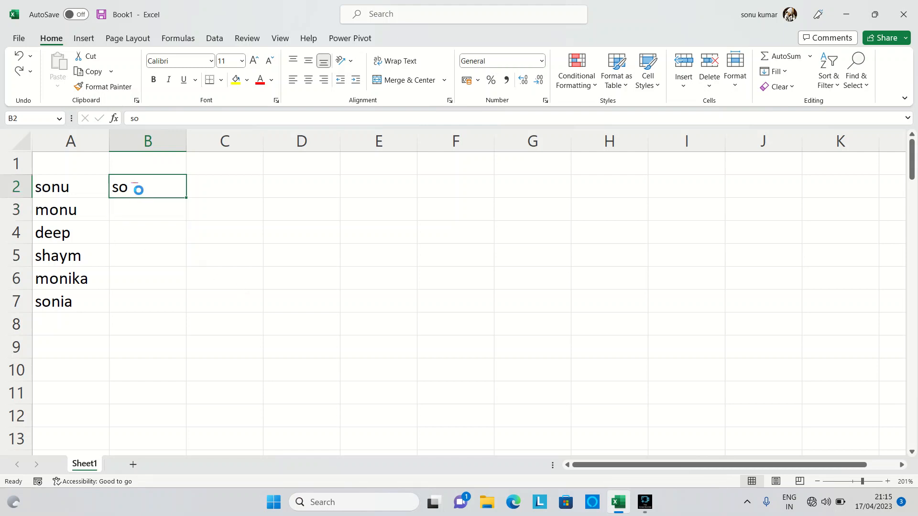
{"action": "key", "text": "Delete"}
{"action": "left_click", "coordinate": [784, 72]}
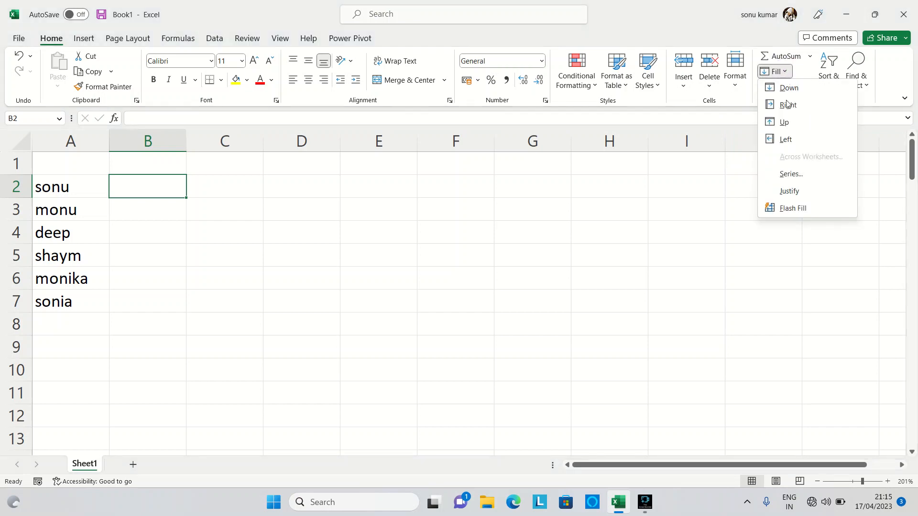
{"action": "left_click", "coordinate": [800, 210]}
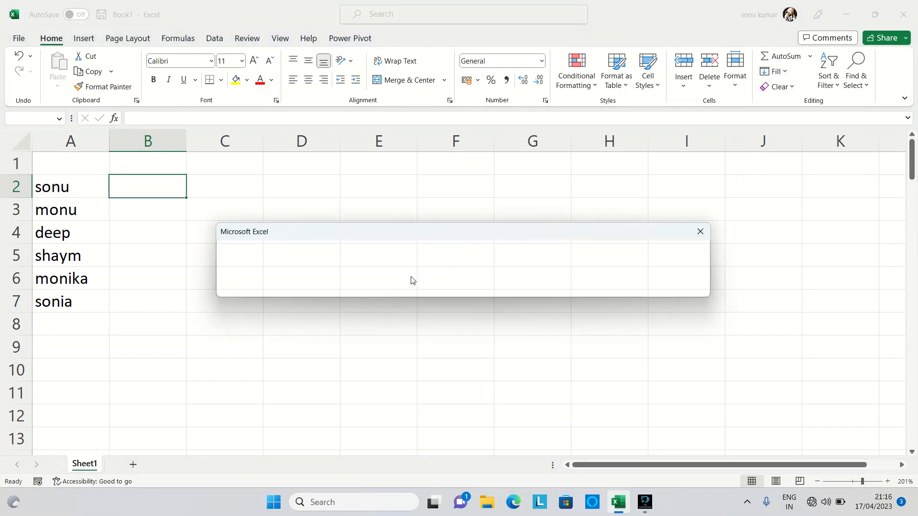
{"action": "left_click", "coordinate": [464, 286]}
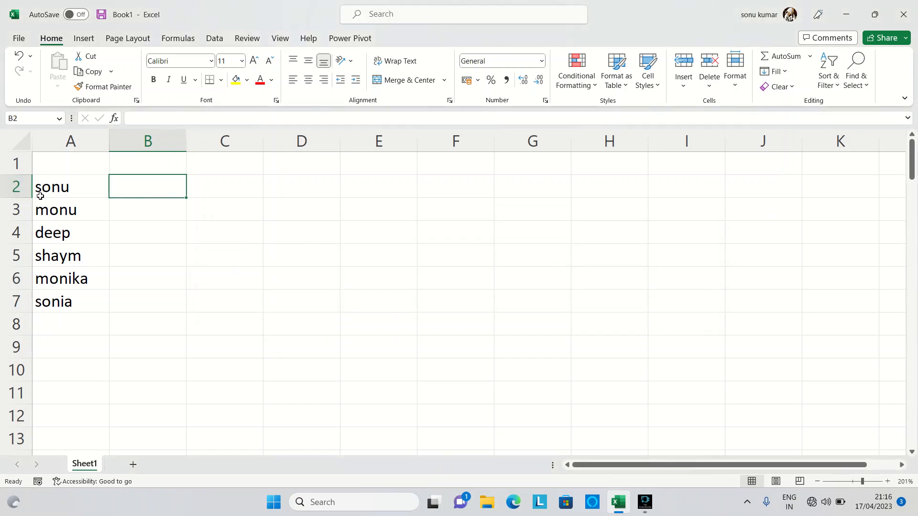
Step: Enter "so" in cell B2 and use Flash Fill on B2:B7 to extract the first two letters of each name
{"action": "left_click", "coordinate": [127, 193]}
{"action": "type", "text": "so"}
{"action": "key", "text": "Return"}
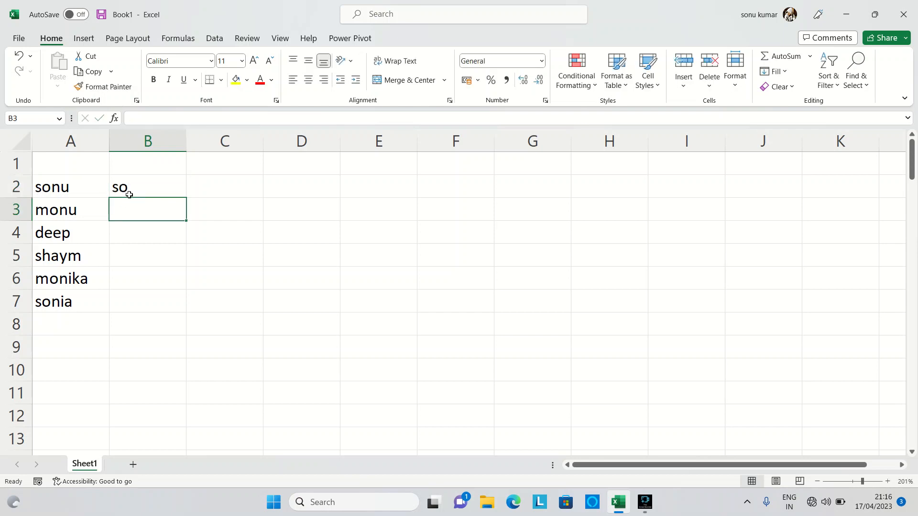
{"action": "left_click", "coordinate": [129, 195]}
{"action": "key", "text": "shift+Down"}
{"action": "key", "text": "shift+Down"}
{"action": "key", "text": "shift+Down"}
{"action": "key", "text": "shift+Down"}
{"action": "key", "text": "shift+Down"}
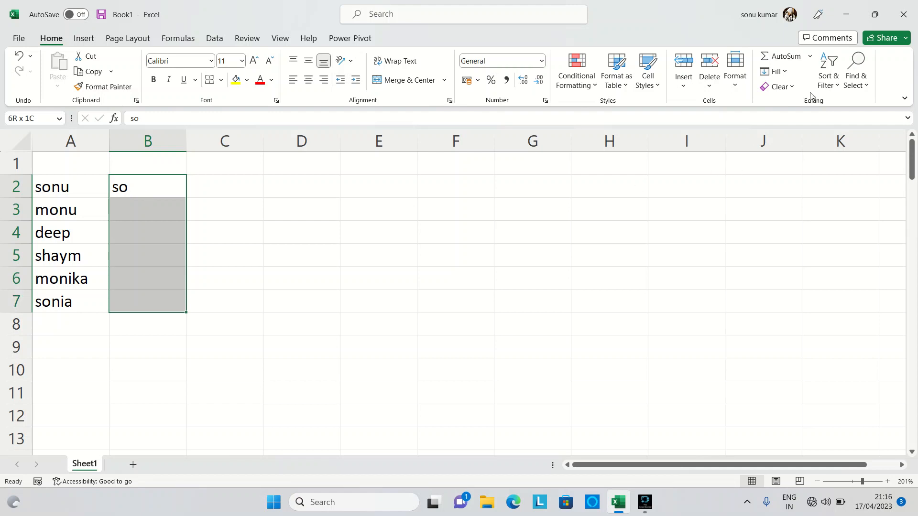
{"action": "left_click", "coordinate": [784, 72]}
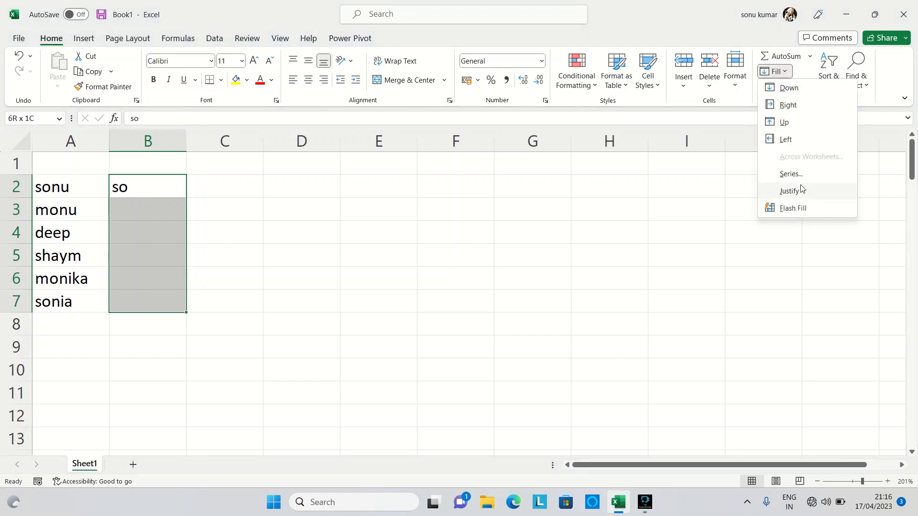
{"action": "left_click", "coordinate": [795, 208]}
{"action": "left_click", "coordinate": [281, 338]}
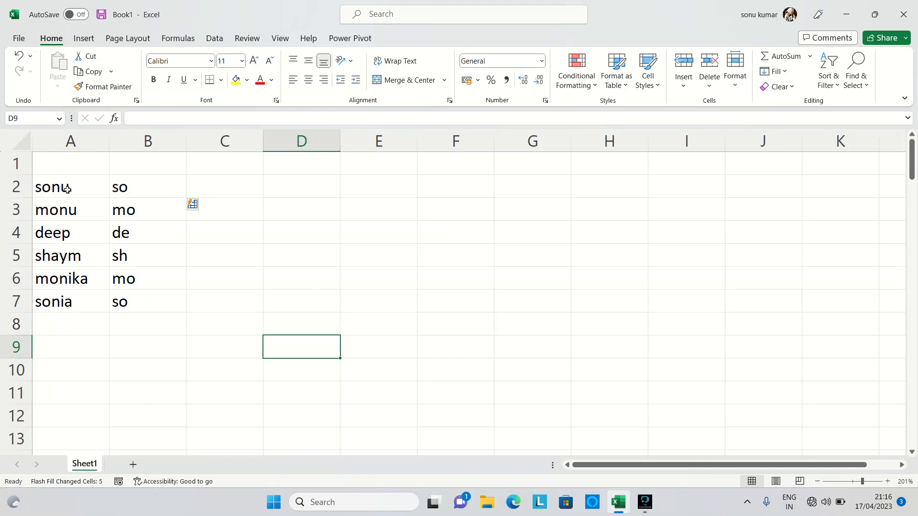
{"action": "left_click", "coordinate": [144, 189]}
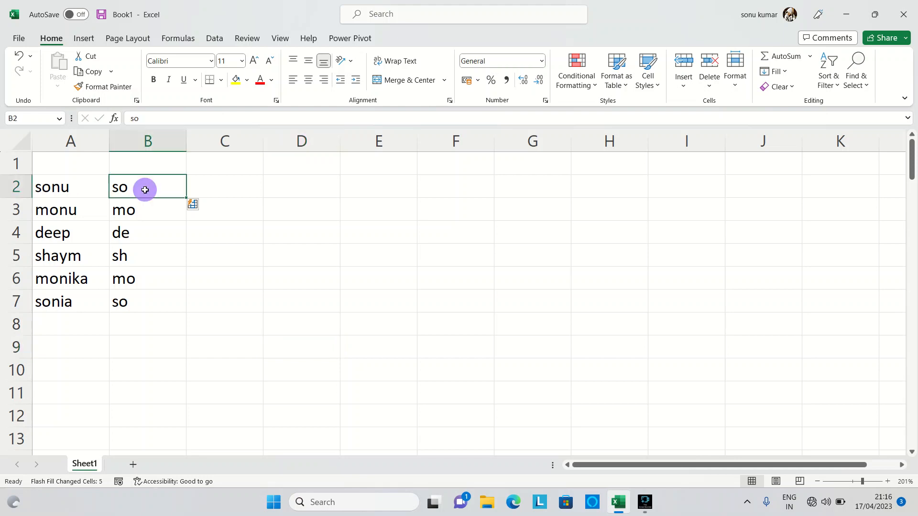
Step: Enter "u" in B2 and "m" in B5 so that Flash Fill extracts the last letter of each name
{"action": "type", "text": "u"}
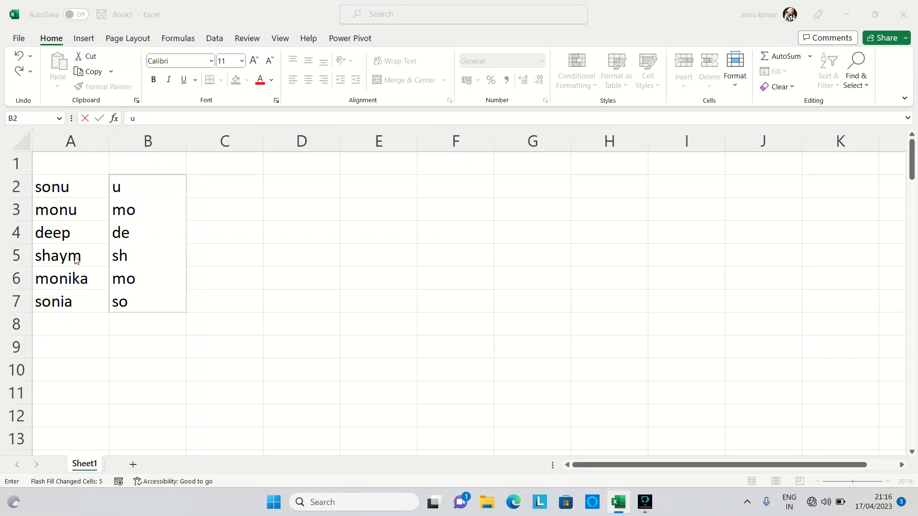
{"action": "left_click", "coordinate": [152, 186]}
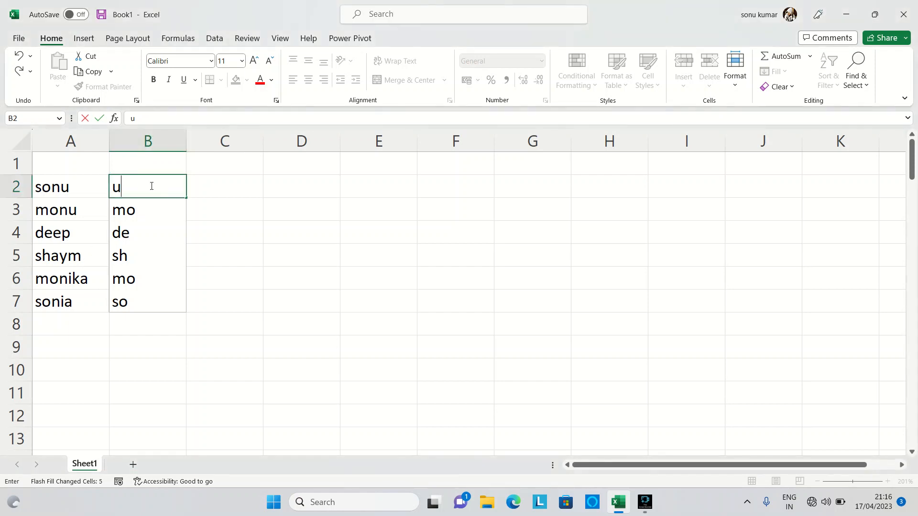
{"action": "key", "text": "Return"}
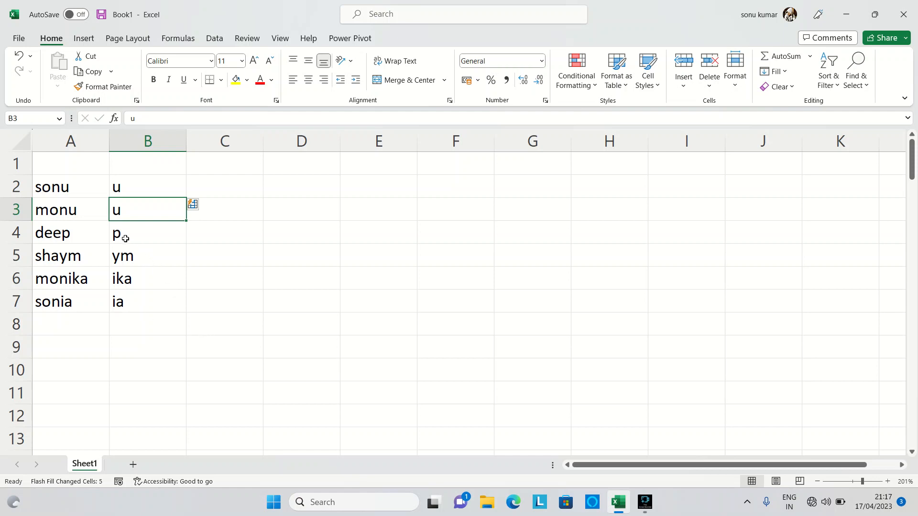
{"action": "left_click", "coordinate": [132, 259]}
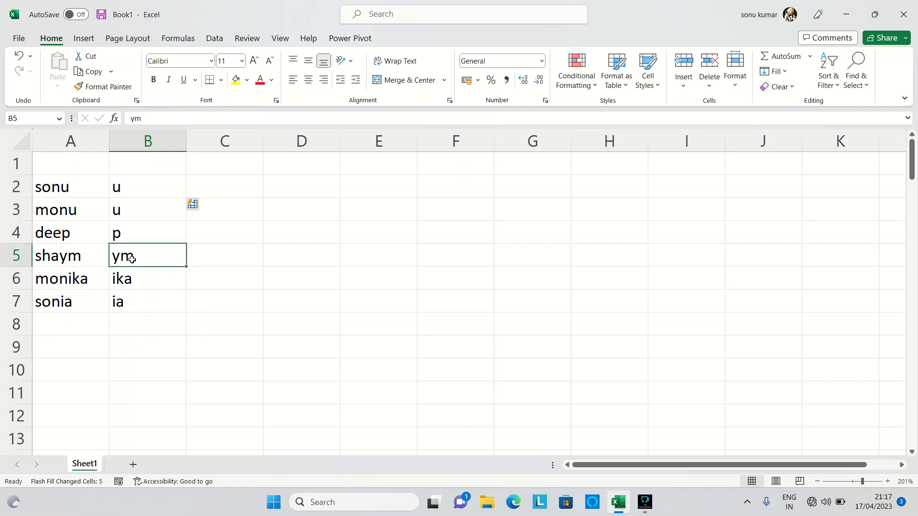
{"action": "type", "text": "m"}
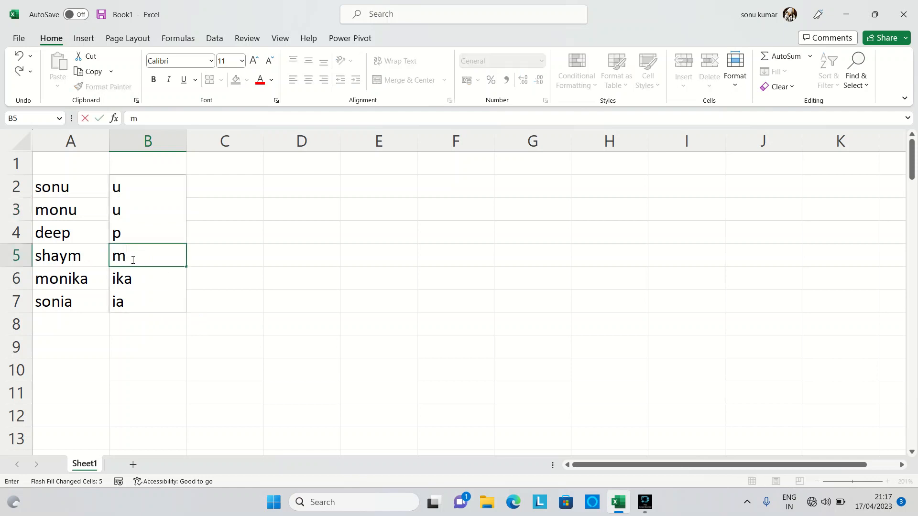
{"action": "key", "text": "Return"}
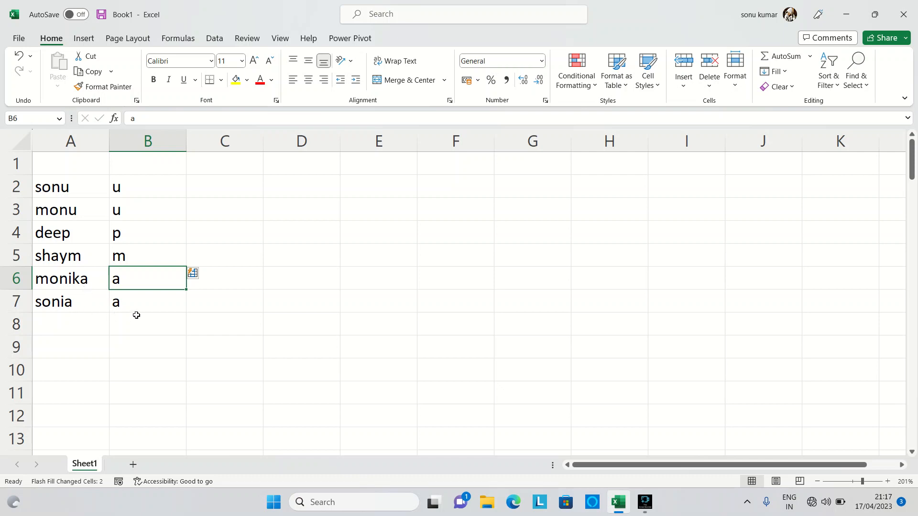
Step: Clear the extracted letters in B2:B7 and move the list of names from A2:A7 to C3:C8
{"action": "left_click_drag", "start_coordinate": [132, 183], "coordinate": [143, 298]}
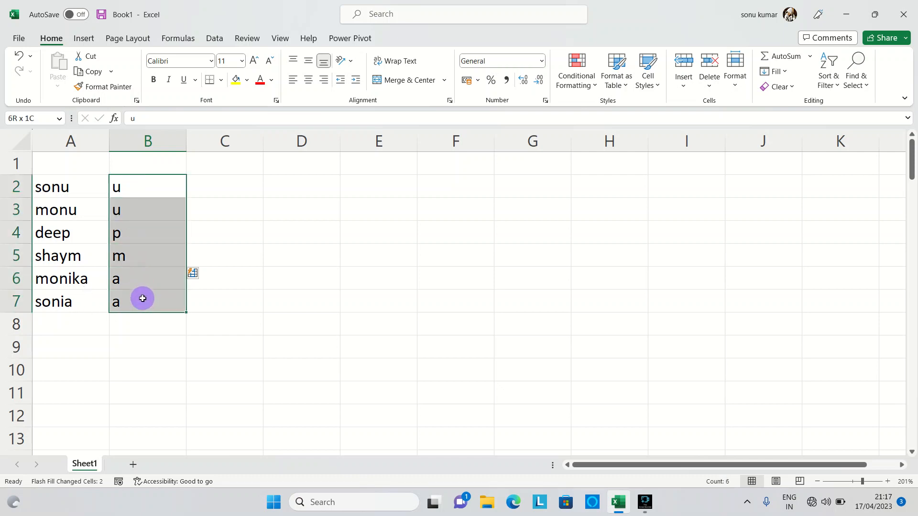
{"action": "key", "text": "Delete"}
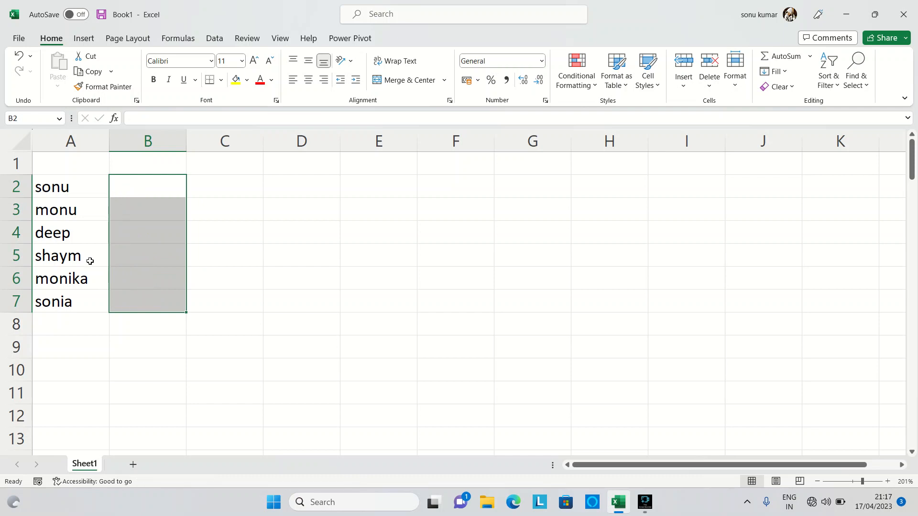
{"action": "left_click_drag", "start_coordinate": [64, 178], "coordinate": [57, 300]}
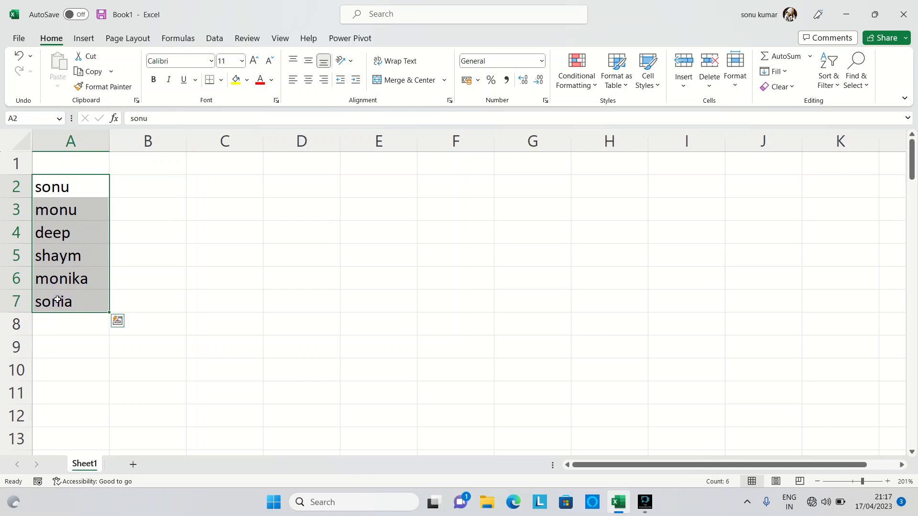
{"action": "key", "text": "ctrl+c"}
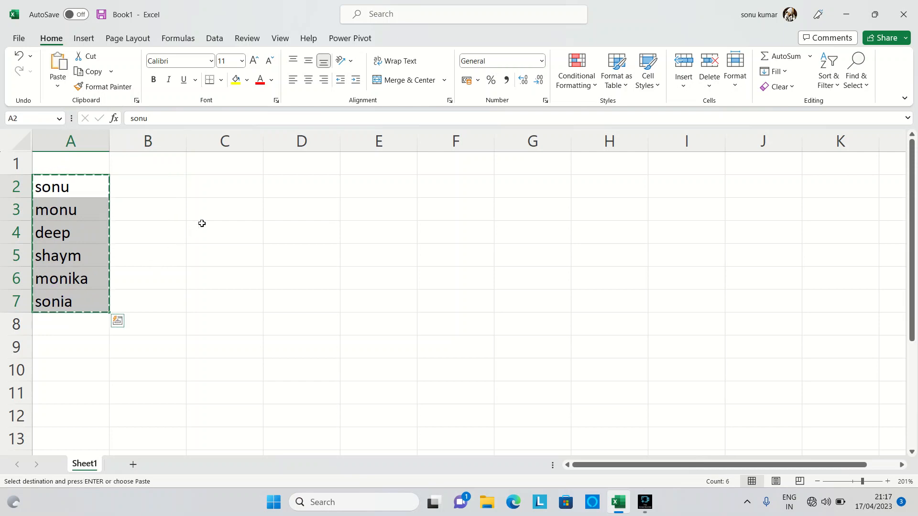
{"action": "left_click", "coordinate": [221, 213]}
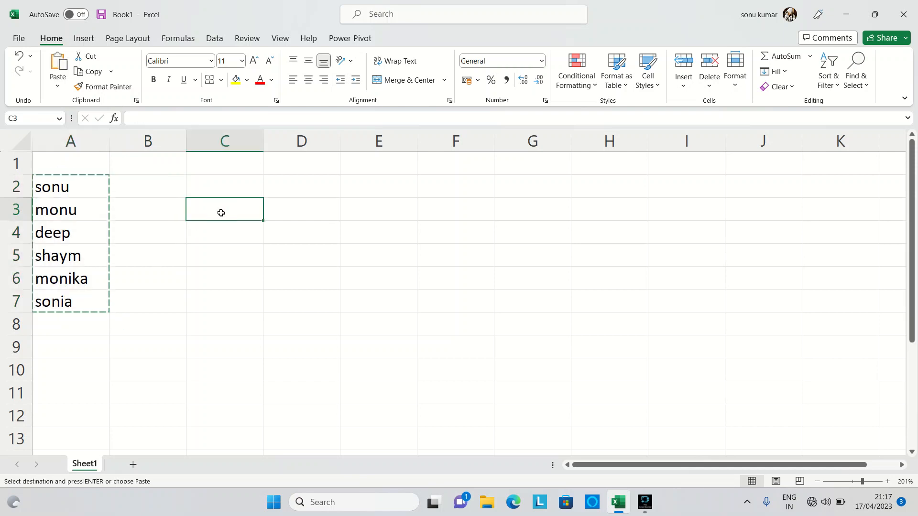
{"action": "key", "text": "ctrl+v"}
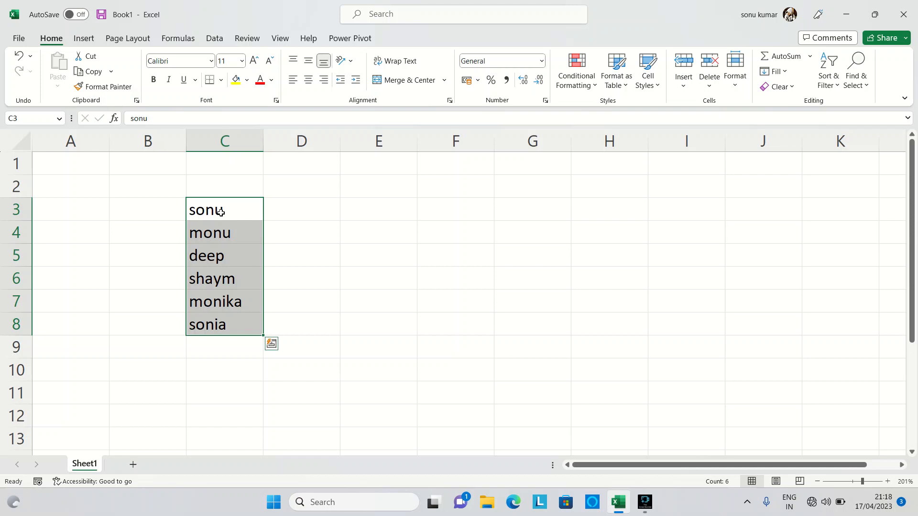
Step: Make the names in C3:C5 bold and apply Clear All to these cells
{"action": "left_click", "coordinate": [231, 188]}
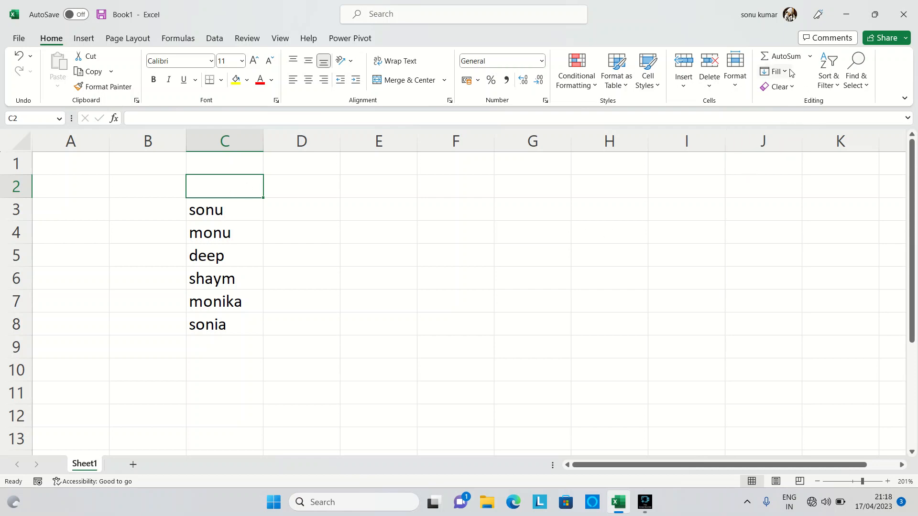
{"action": "left_click", "coordinate": [794, 89]}
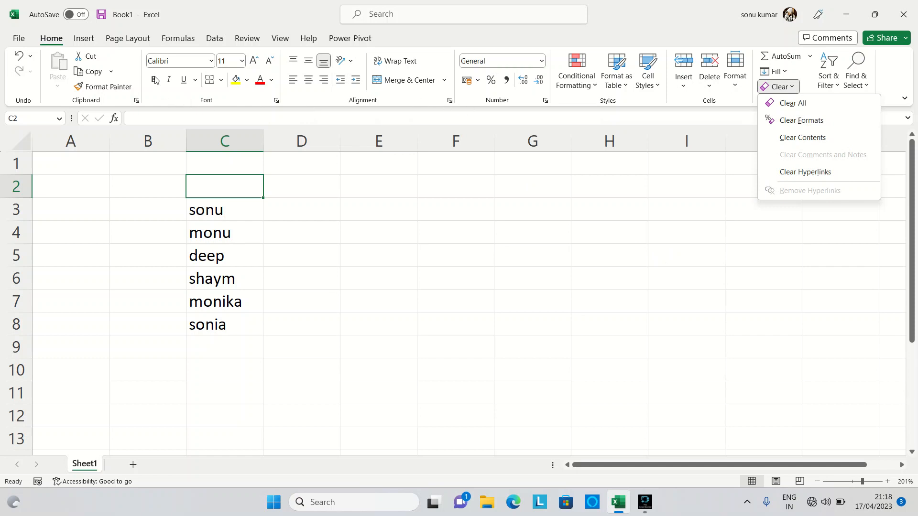
{"action": "left_click", "coordinate": [230, 205]}
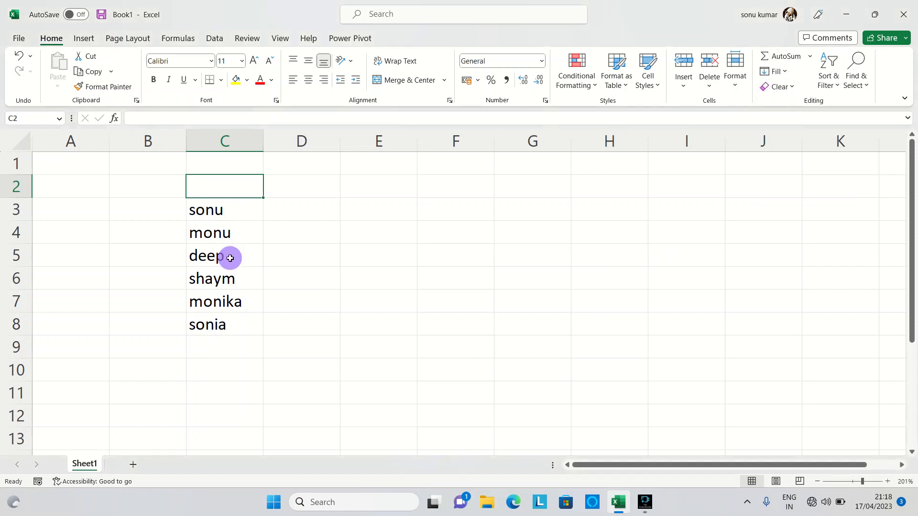
{"action": "left_click_drag", "start_coordinate": [240, 213], "coordinate": [237, 251]}
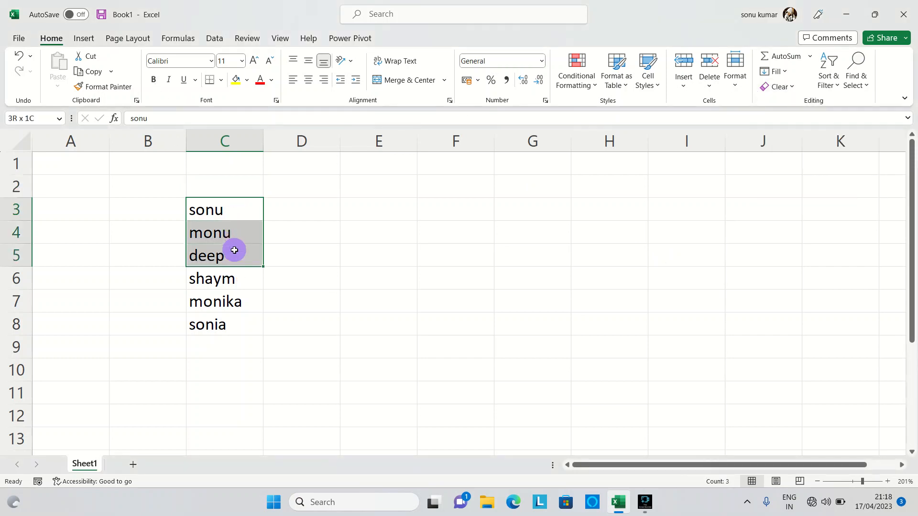
{"action": "key", "text": "ctrl+b"}
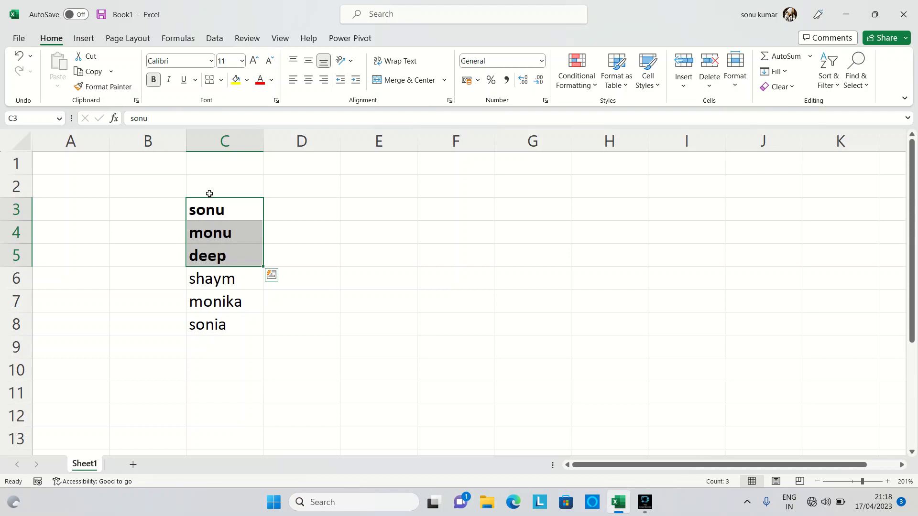
{"action": "left_click", "coordinate": [792, 91]}
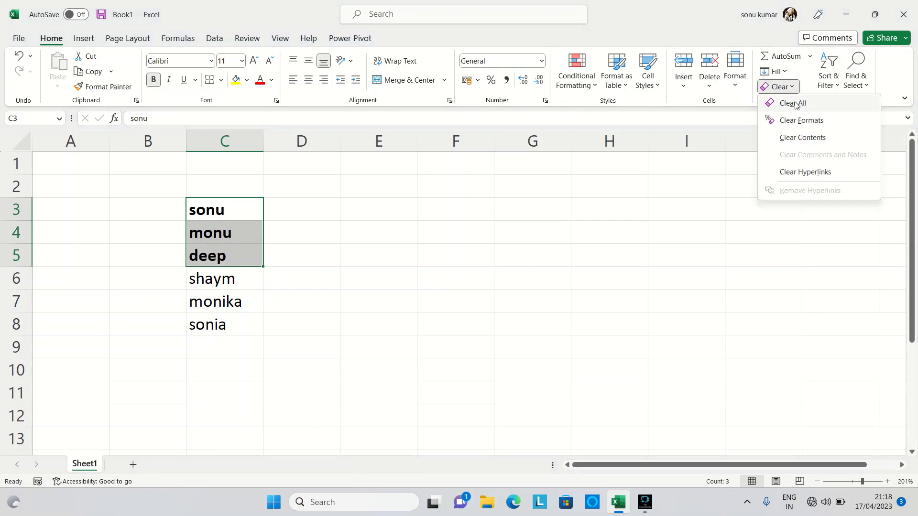
{"action": "left_click", "coordinate": [799, 103]}
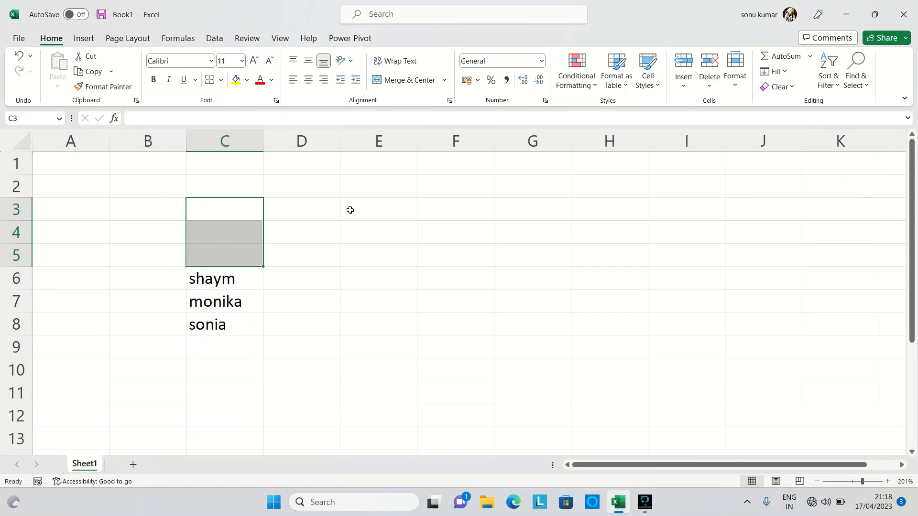
Step: Undo the Clear All and the bold formatting on cells C3:C5
{"action": "left_click", "coordinate": [322, 269]}
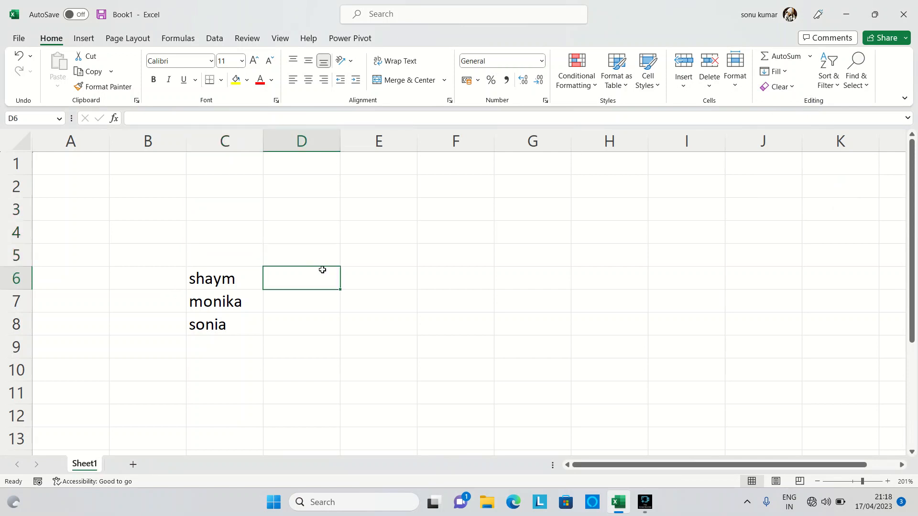
{"action": "key", "text": "ctrl+z"}
{"action": "left_click", "coordinate": [322, 270]}
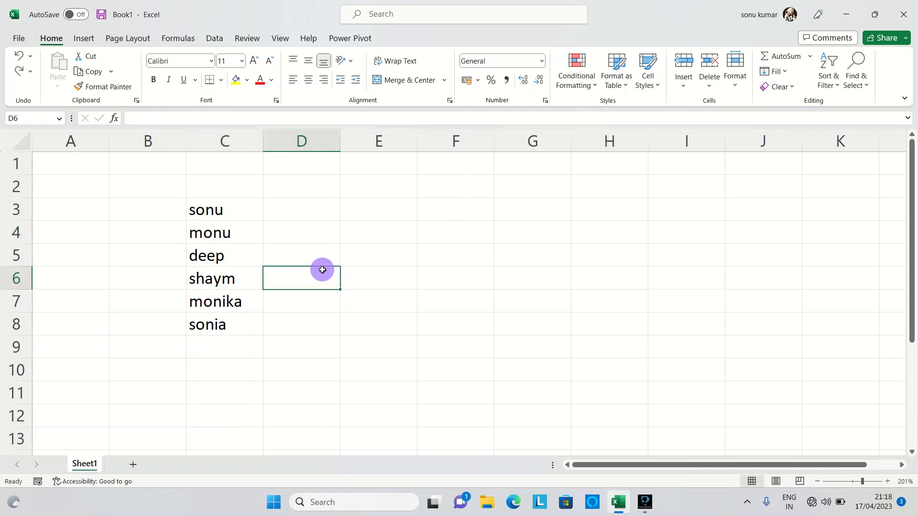
Step: Make all the names in C3:C8 bold and strip the formatting with Clear Formats
{"action": "left_click_drag", "start_coordinate": [219, 211], "coordinate": [218, 325]}
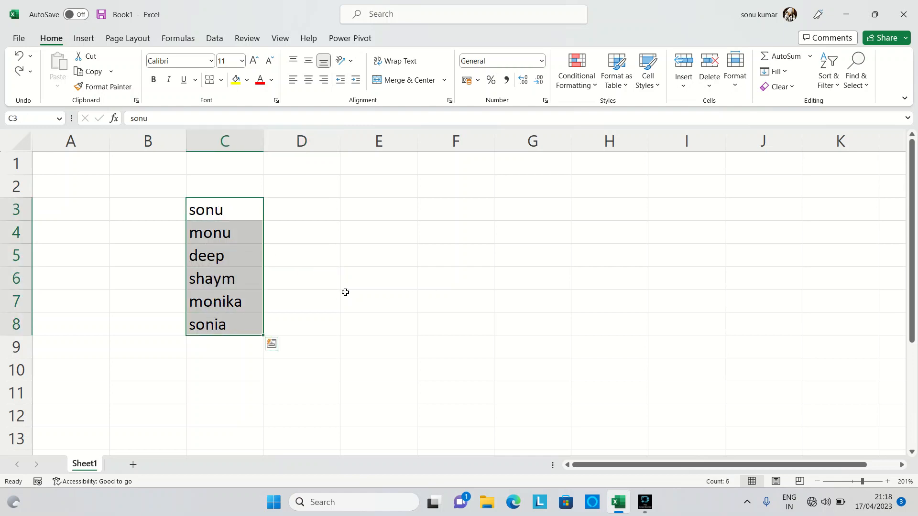
{"action": "key", "text": "ctrl+b"}
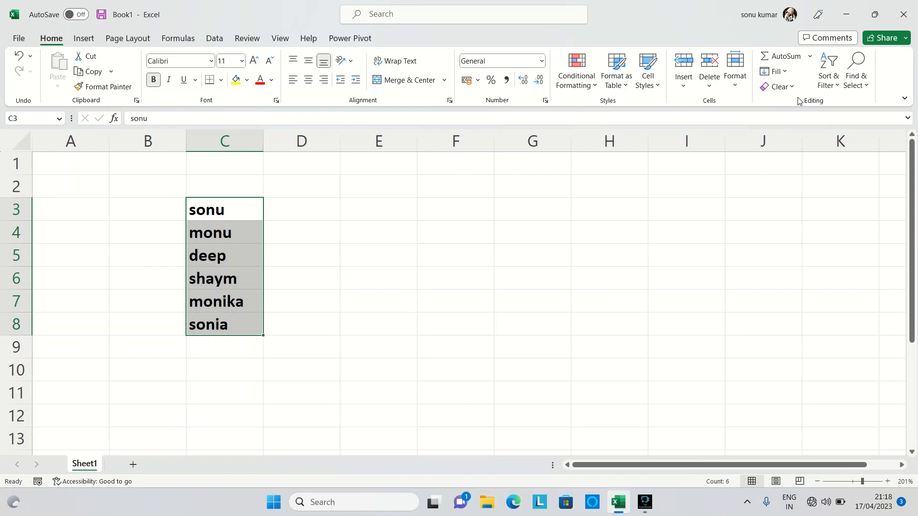
{"action": "left_click", "coordinate": [791, 87]}
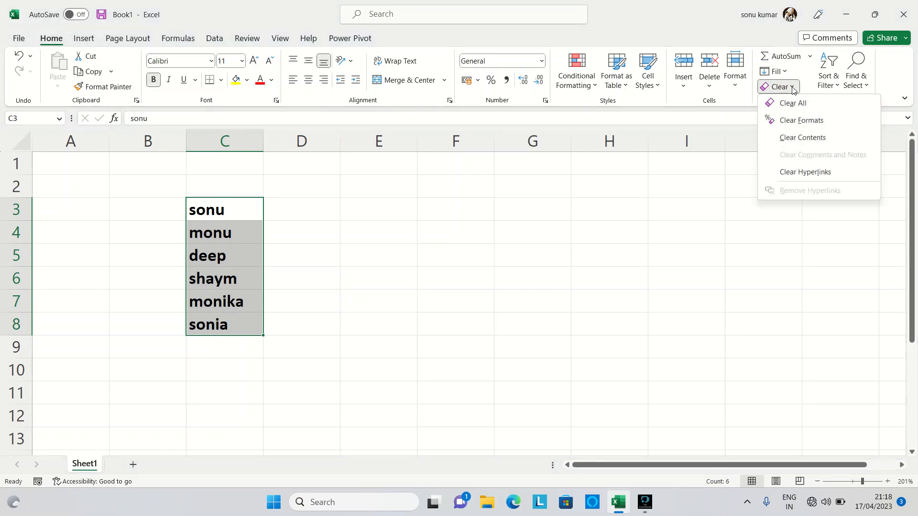
{"action": "left_click", "coordinate": [809, 122]}
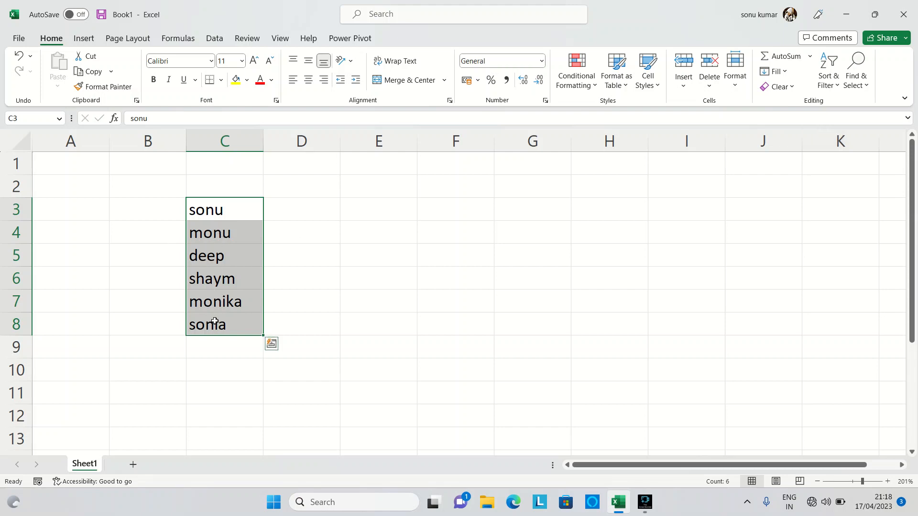
{"action": "left_click", "coordinate": [792, 89]}
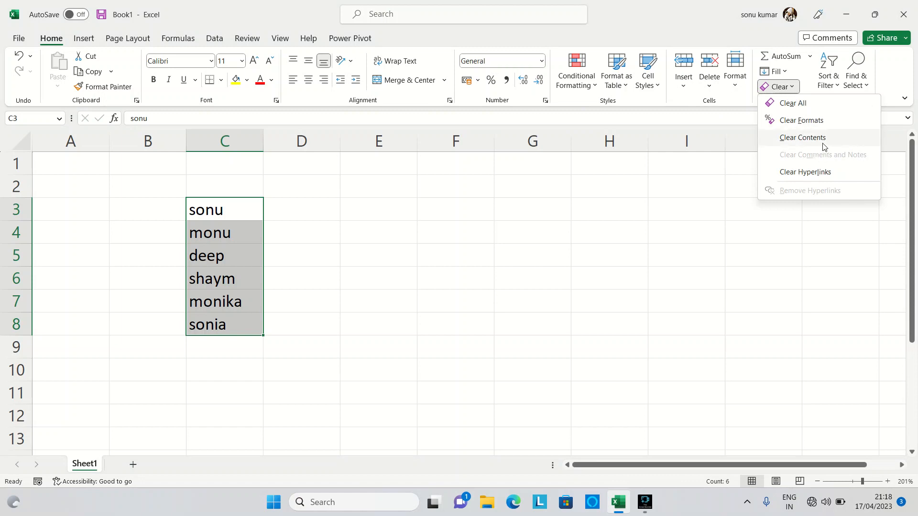
Step: Post a new comment containing a person's full name on cell C3, and display the comment
{"action": "left_click", "coordinate": [241, 213]}
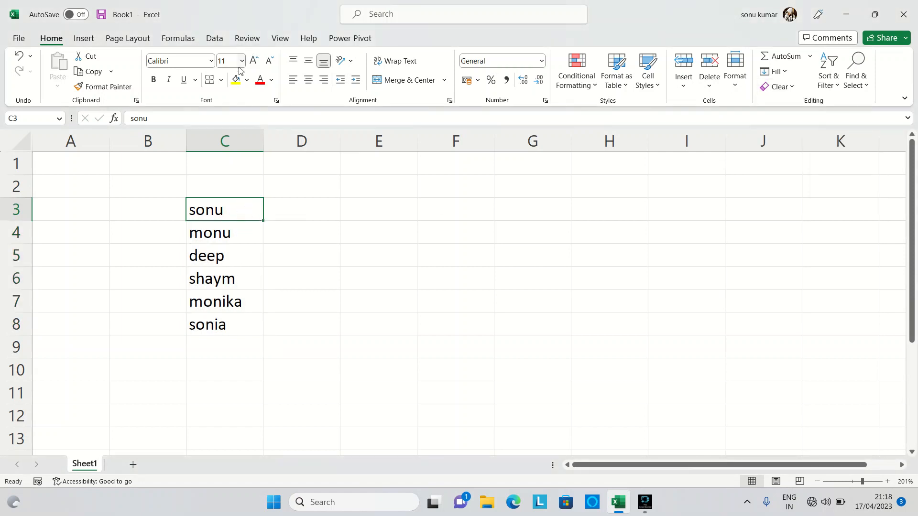
{"action": "left_click", "coordinate": [280, 30]}
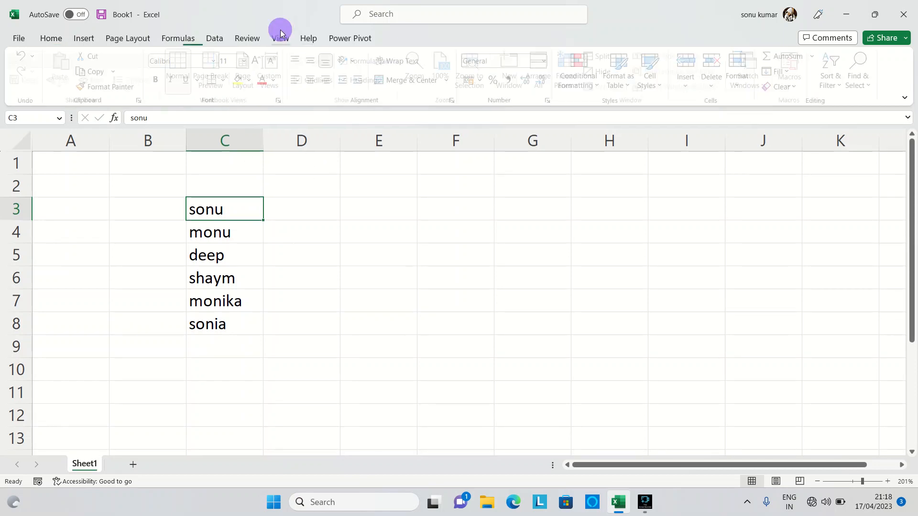
{"action": "left_click", "coordinate": [247, 38]}
{"action": "left_click", "coordinate": [309, 76]}
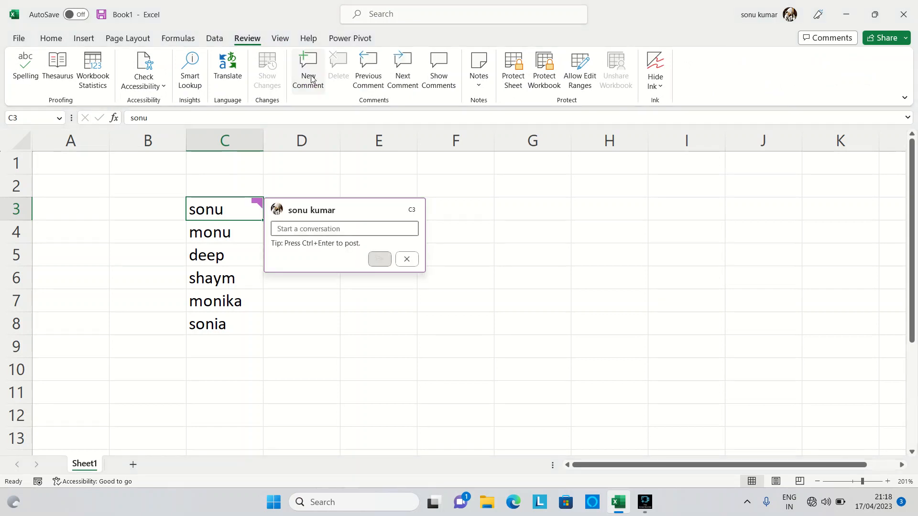
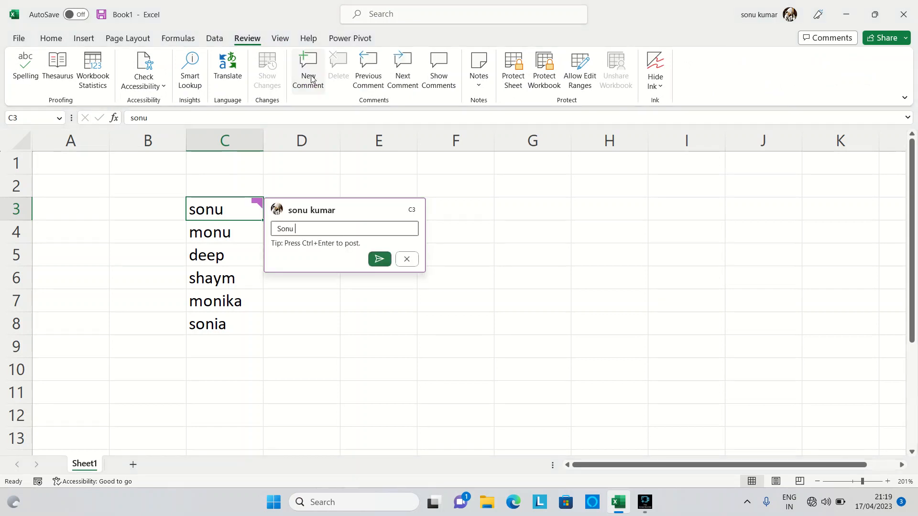
{"action": "left_click", "coordinate": [380, 260]}
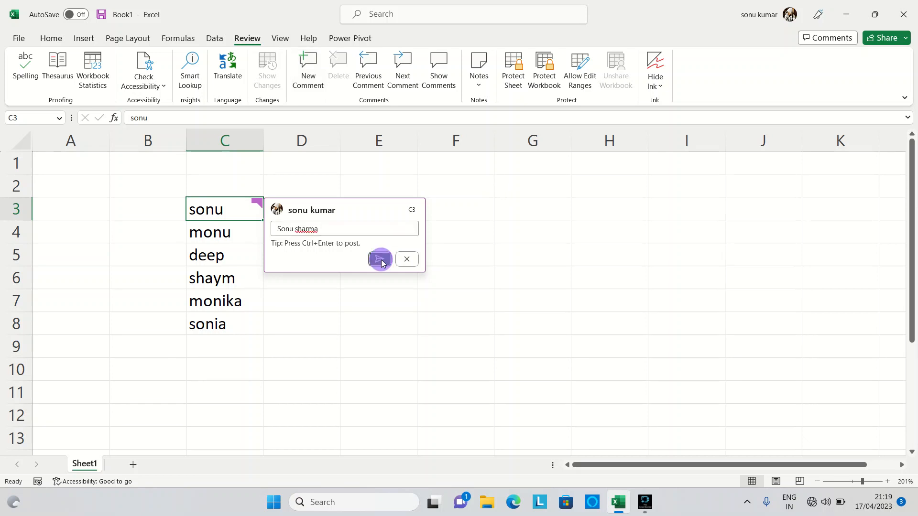
{"action": "left_click", "coordinate": [484, 360]}
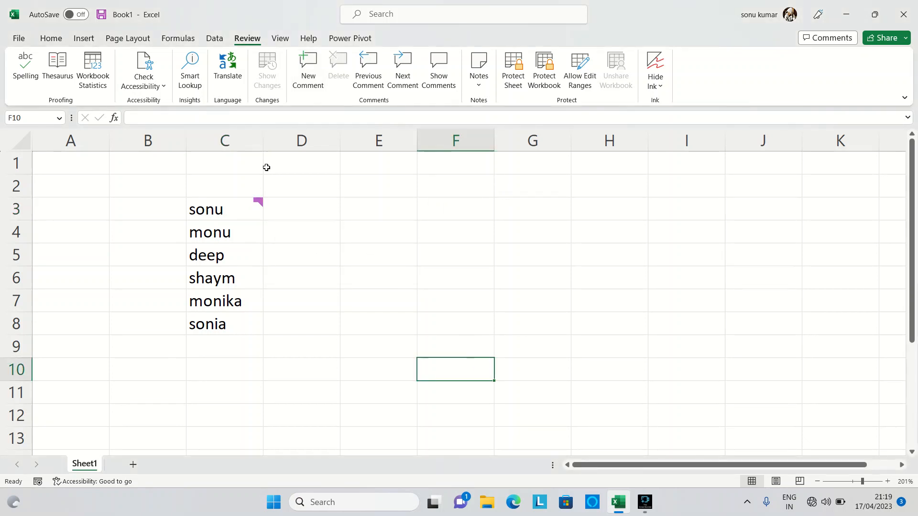
{"action": "mouse_move", "coordinate": [256, 202]}
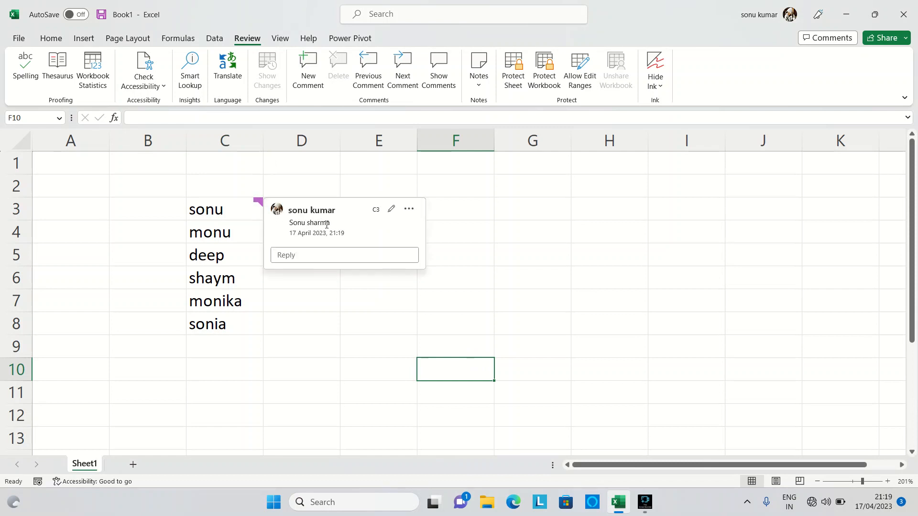
{"action": "left_click", "coordinate": [334, 301]}
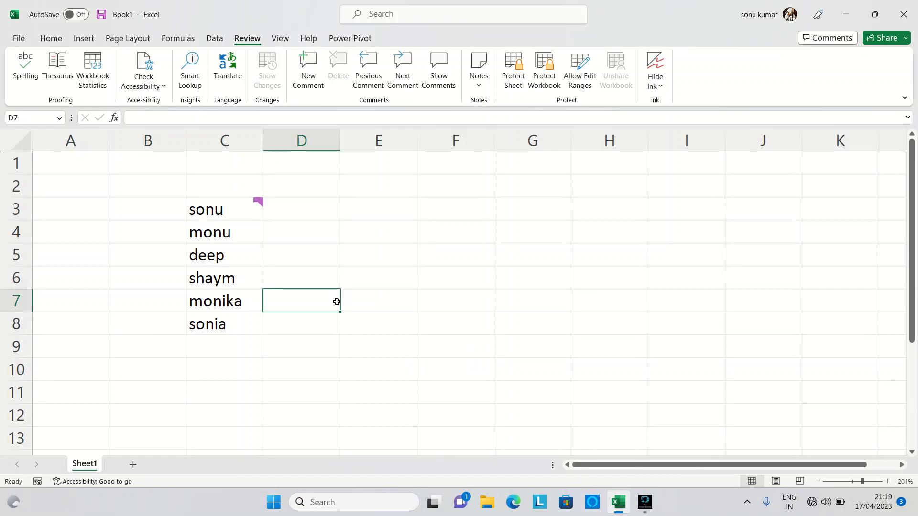
Step: Clear the comments and notes from the names in C3:C8
{"action": "left_click", "coordinate": [86, 39]}
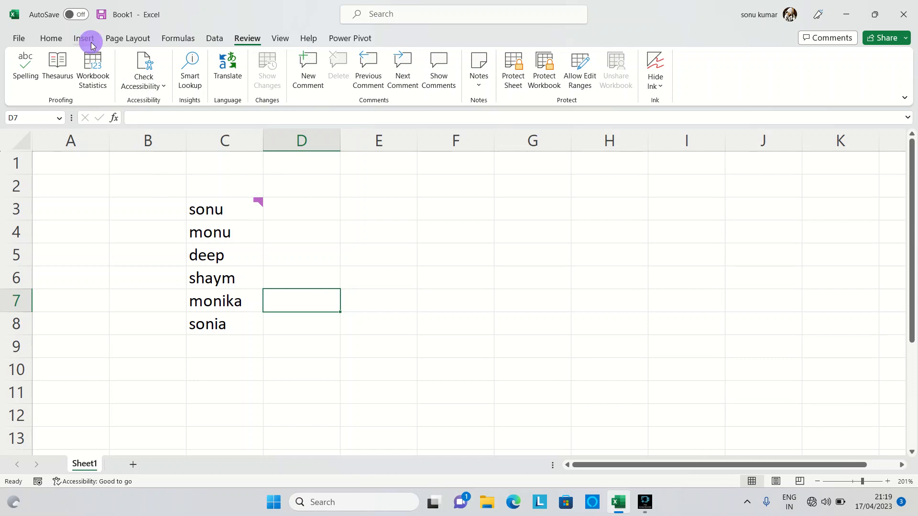
{"action": "left_click", "coordinate": [66, 37]}
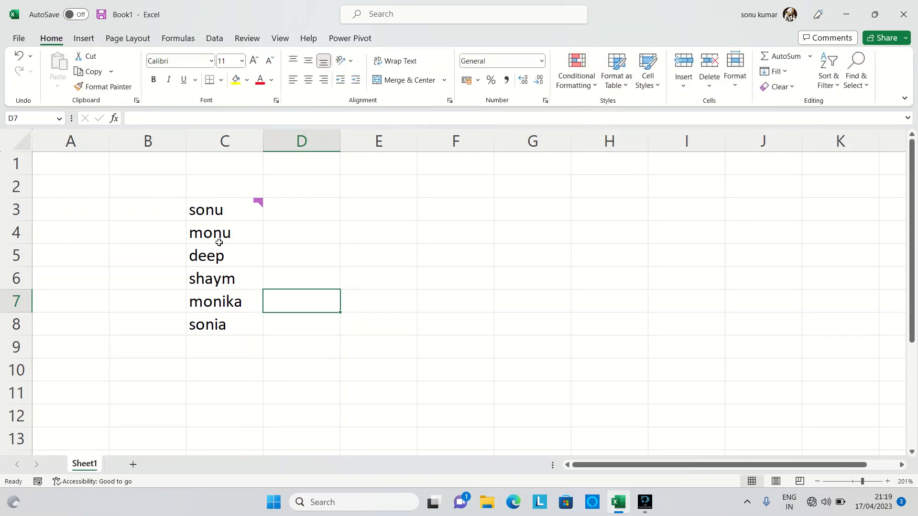
{"action": "left_click_drag", "start_coordinate": [218, 210], "coordinate": [219, 326]}
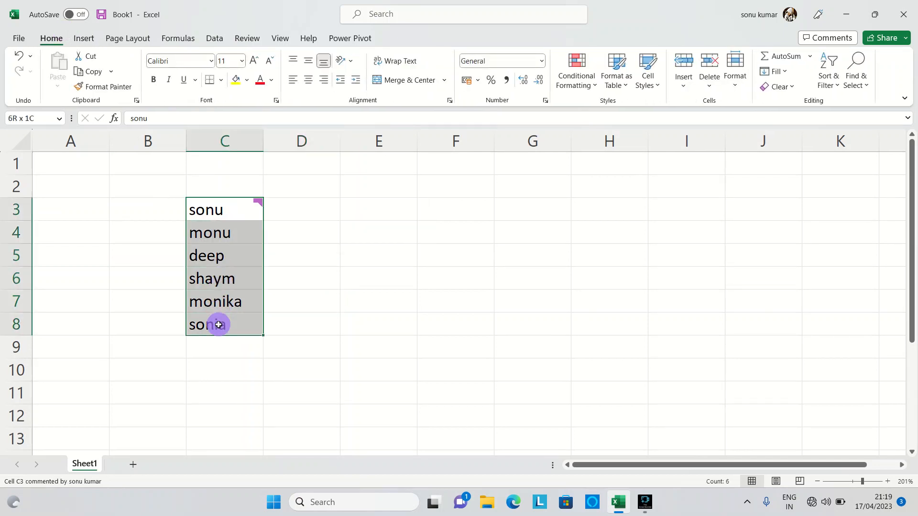
{"action": "left_click", "coordinate": [792, 86]}
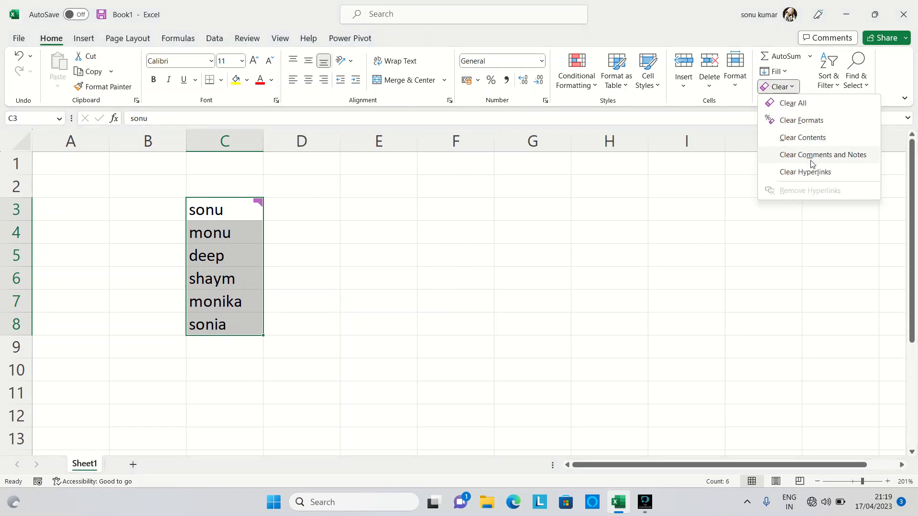
{"action": "left_click", "coordinate": [839, 156]}
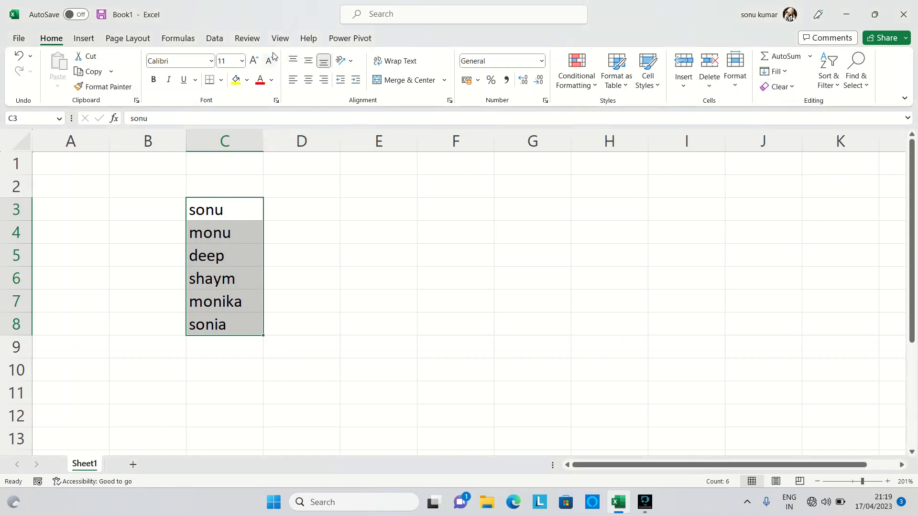
Step: Add a new note to cell C3
{"action": "left_click", "coordinate": [260, 46]}
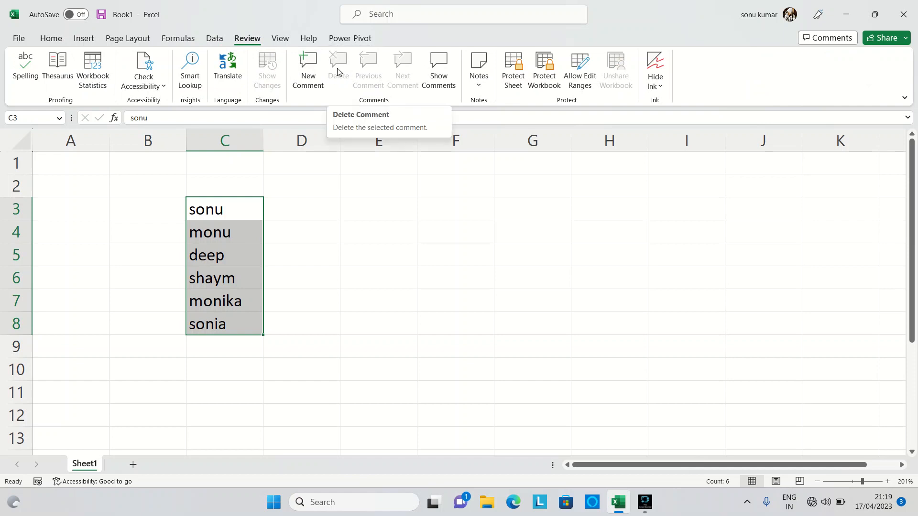
{"action": "left_click", "coordinate": [223, 209]}
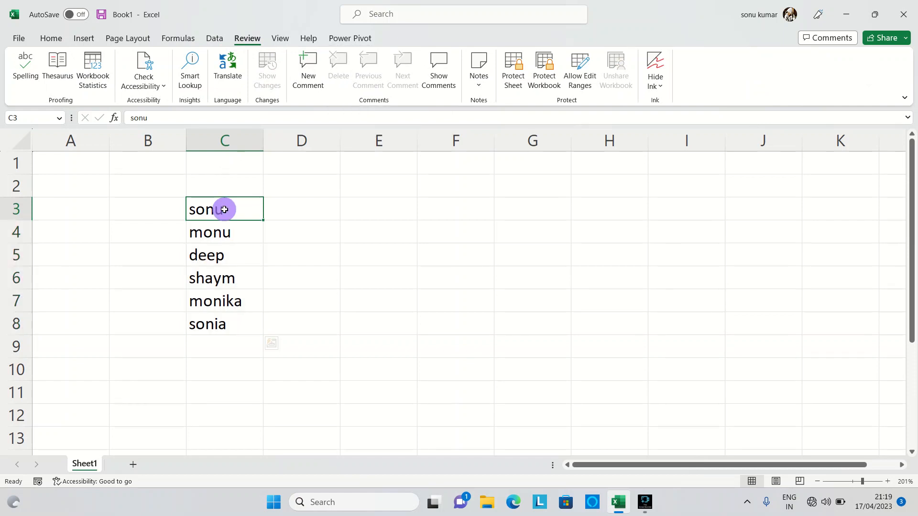
{"action": "right_click", "coordinate": [227, 213]}
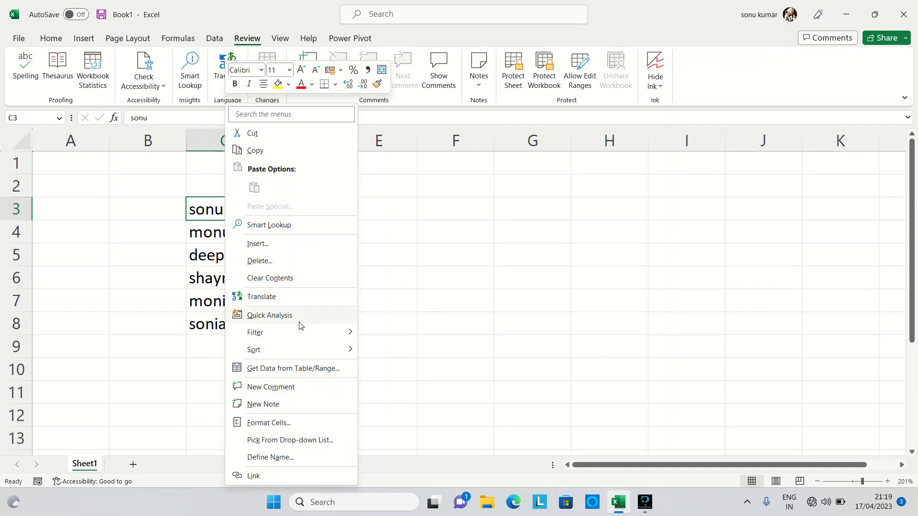
{"action": "mouse_move", "coordinate": [304, 350]}
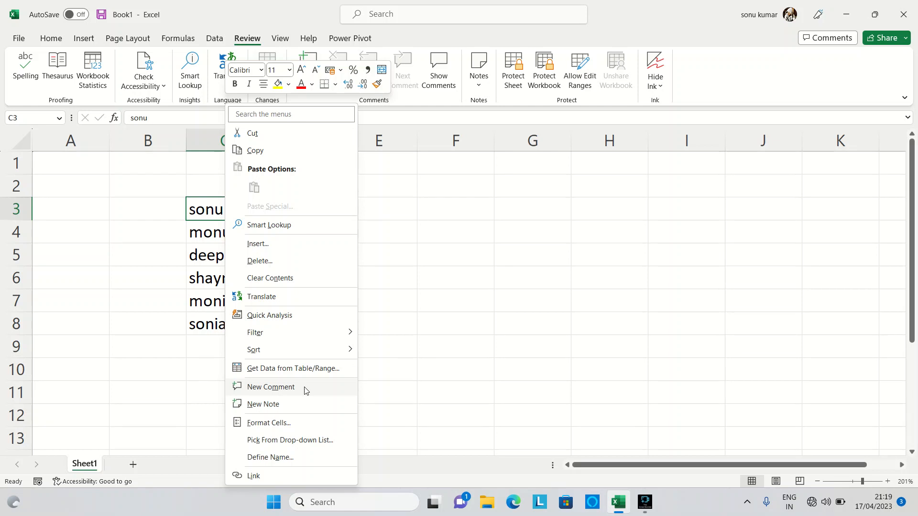
{"action": "left_click", "coordinate": [274, 406]}
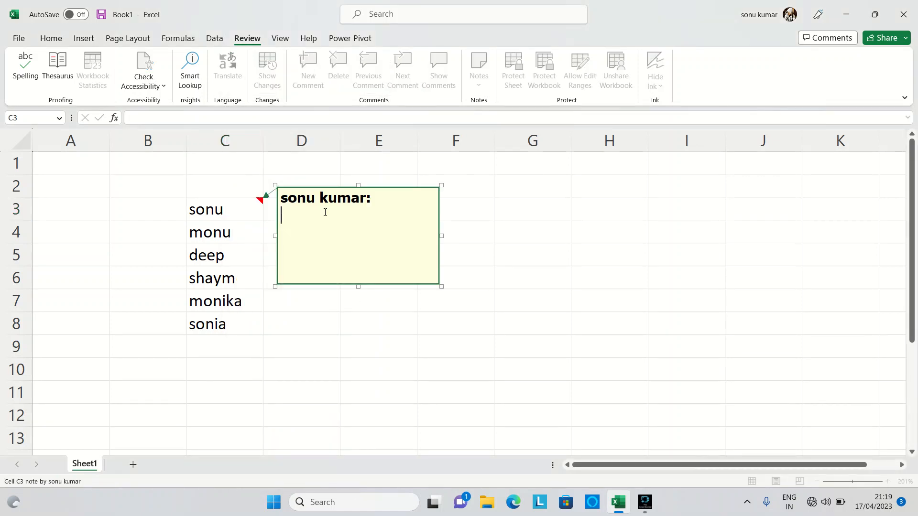
Step: Write "hey this is" followed by a person's full name in the C3 note, and display the finished note
{"action": "left_click", "coordinate": [438, 287]}
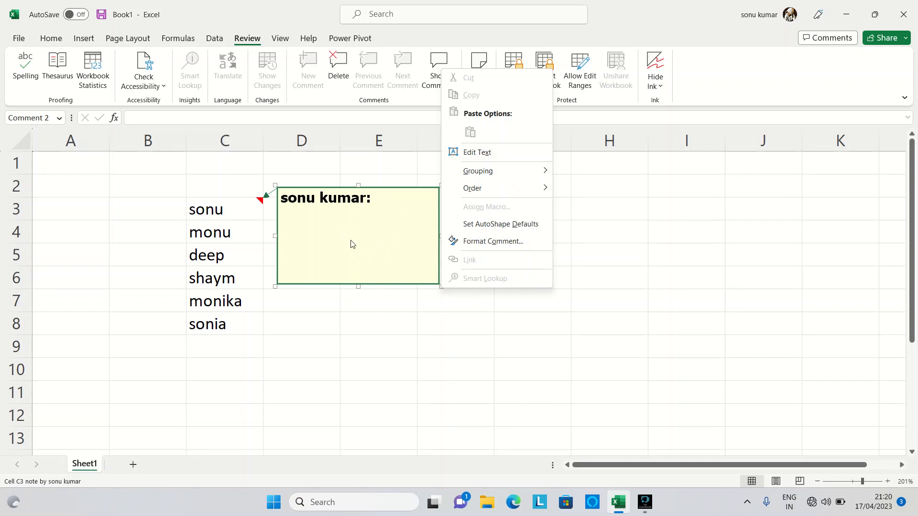
{"action": "left_click", "coordinate": [378, 344]}
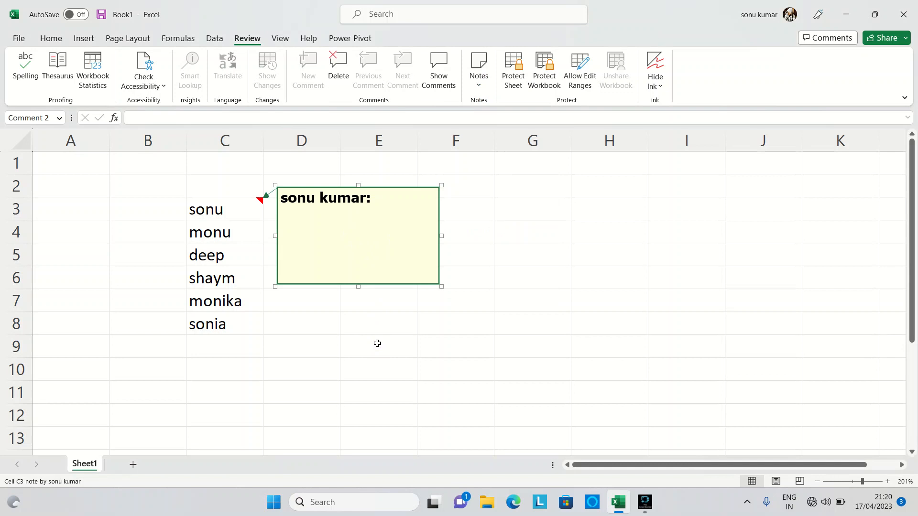
{"action": "left_click", "coordinate": [393, 222]}
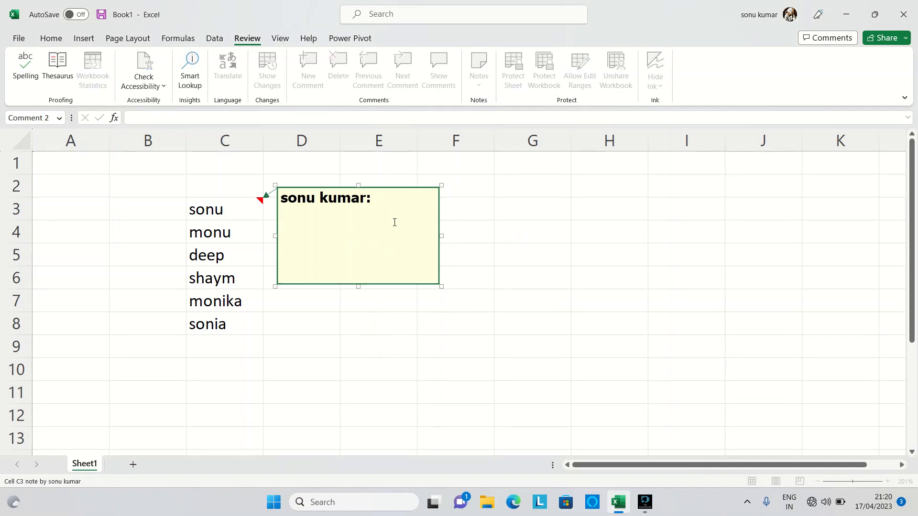
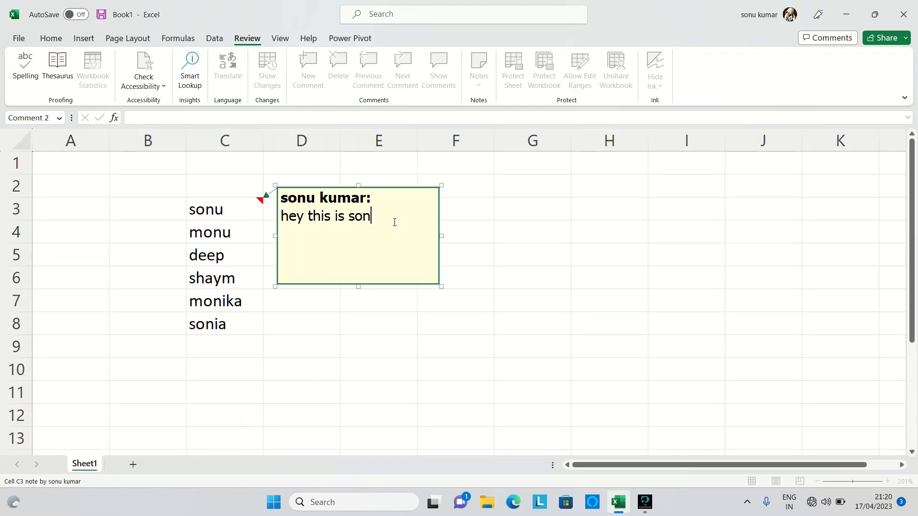
{"action": "left_click", "coordinate": [475, 341]}
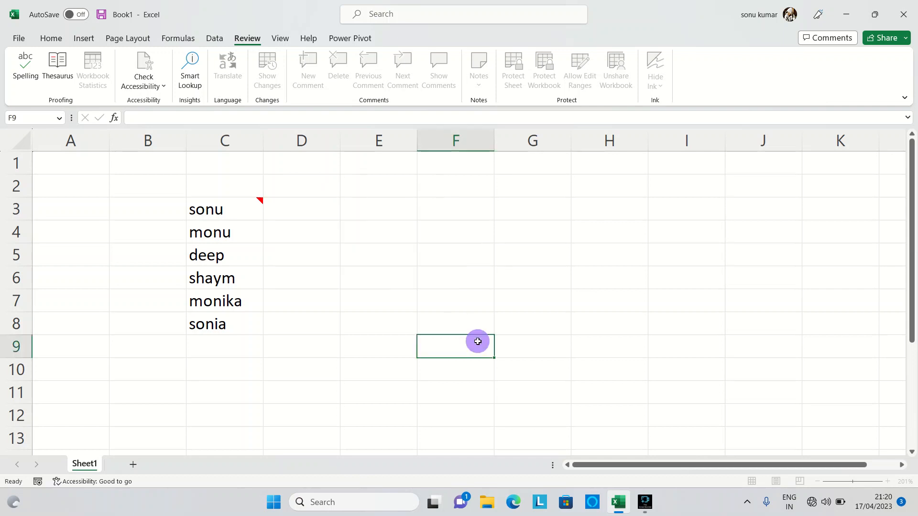
{"action": "mouse_move", "coordinate": [239, 208]}
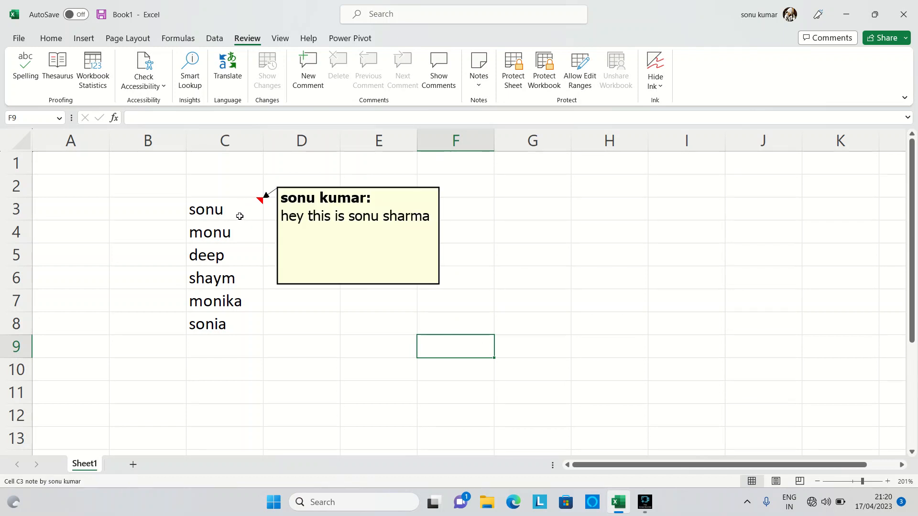
Step: Remove the note from the range C3:C8 with Clear Comments and Notes, and erase the names with Clear Contents
{"action": "left_click", "coordinate": [233, 209]}
{"action": "left_click_drag", "start_coordinate": [234, 209], "coordinate": [223, 315]}
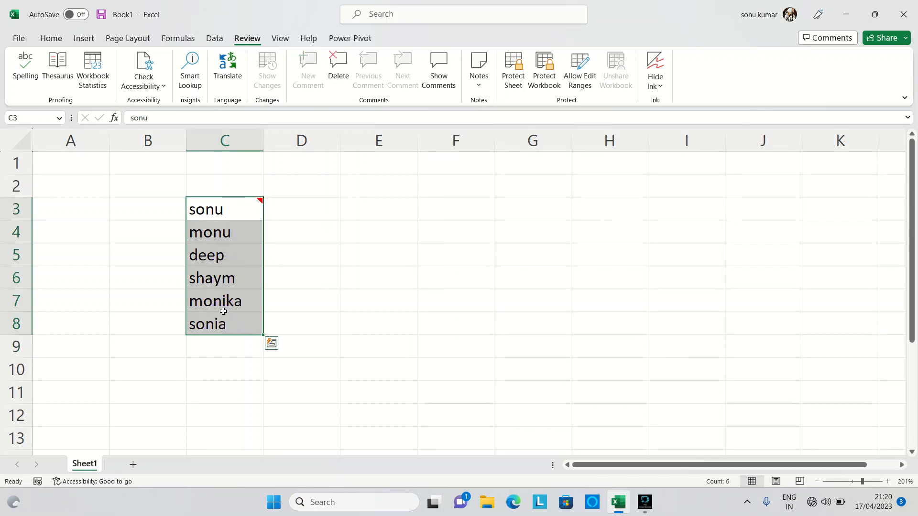
{"action": "left_click", "coordinate": [51, 38]}
{"action": "left_click", "coordinate": [787, 87]}
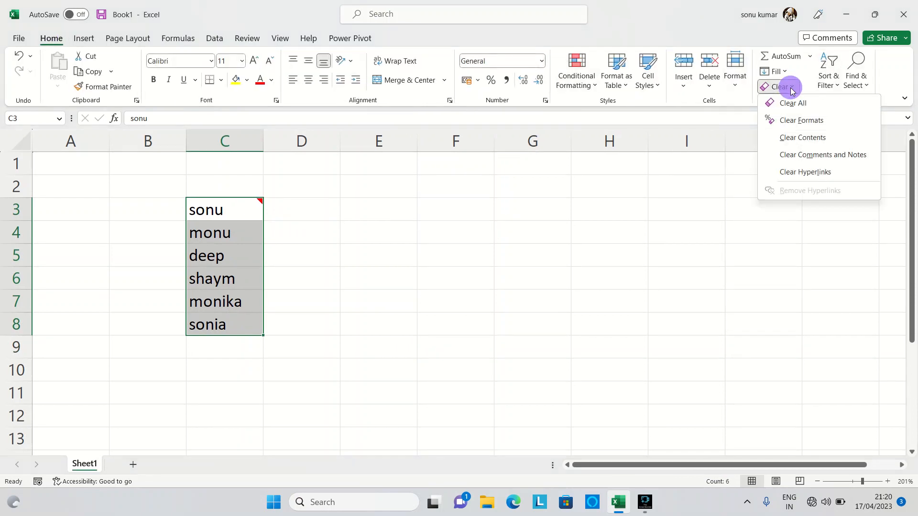
{"action": "left_click", "coordinate": [816, 155]}
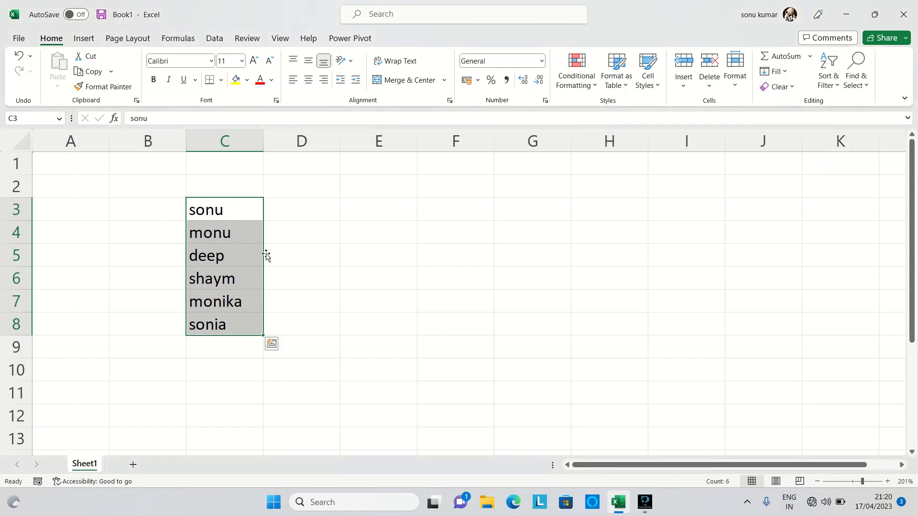
{"action": "left_click", "coordinate": [789, 86]}
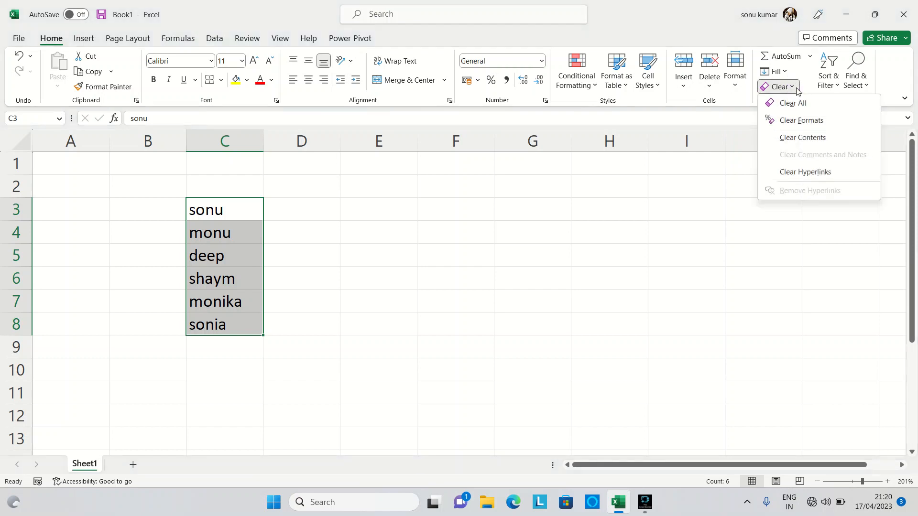
{"action": "left_click", "coordinate": [813, 138]}
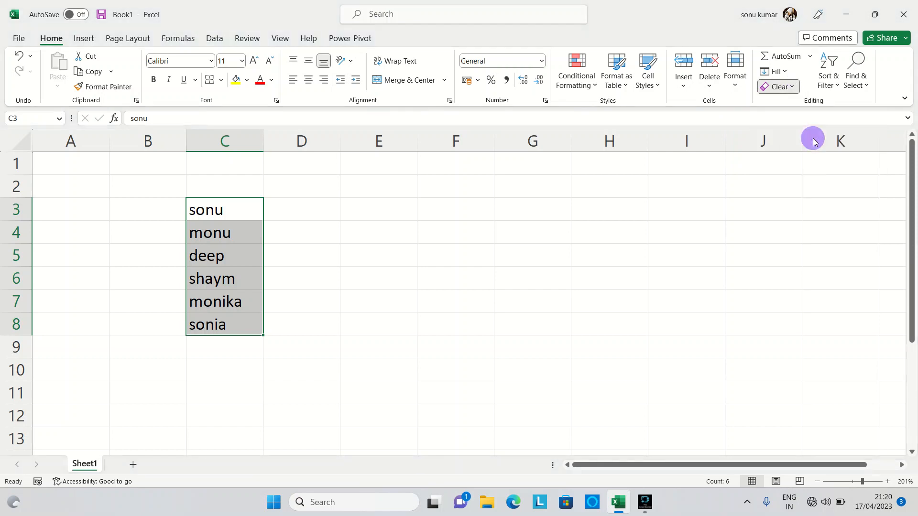
Step: Enter a person's first name in the empty cell C3
{"action": "left_click", "coordinate": [788, 91]}
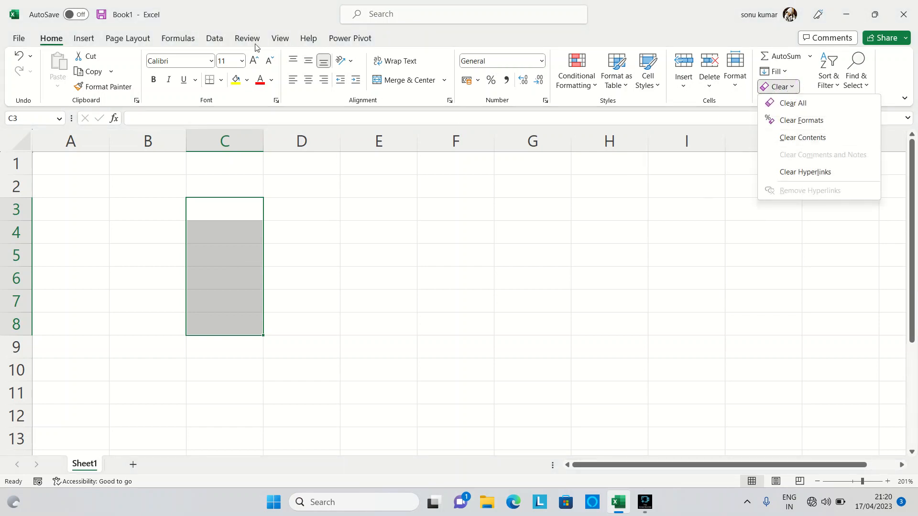
{"action": "left_click", "coordinate": [84, 38]}
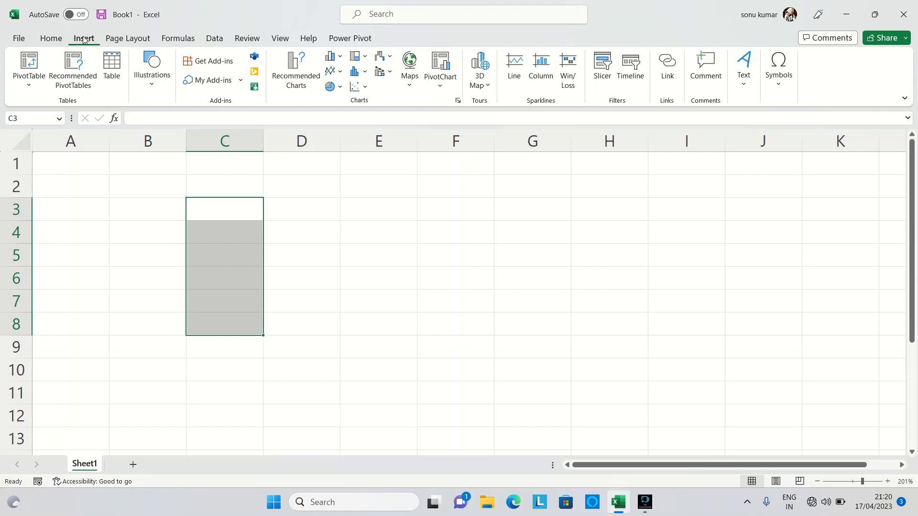
{"action": "left_click", "coordinate": [234, 215]}
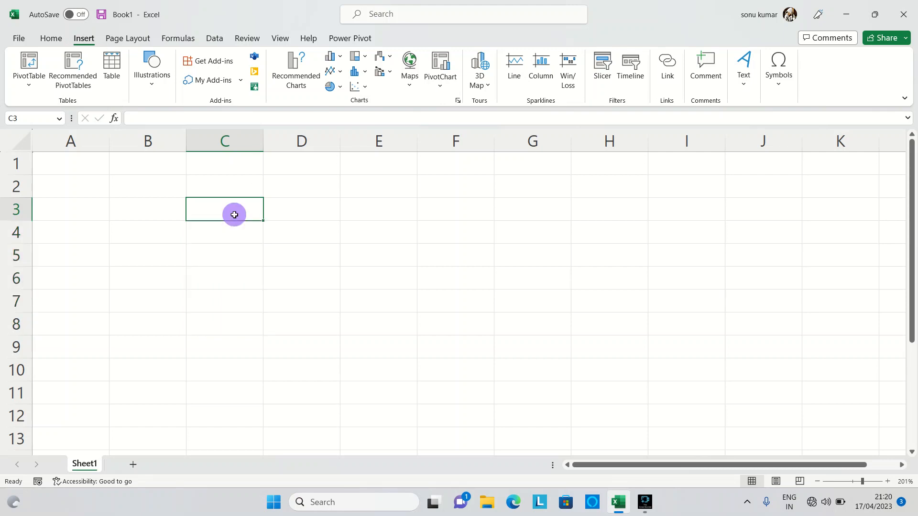
{"action": "type", "text": "sonu"}
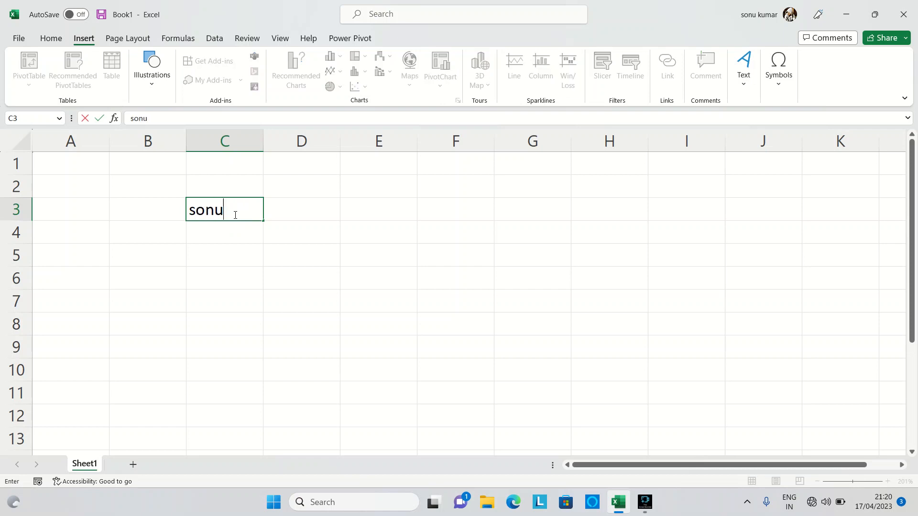
{"action": "key", "text": "Return"}
Step: Hyperlink cell C3 to the existing java.pptx file in the "Z Blluetooth file" folder on drive D:
{"action": "left_click", "coordinate": [234, 215]}
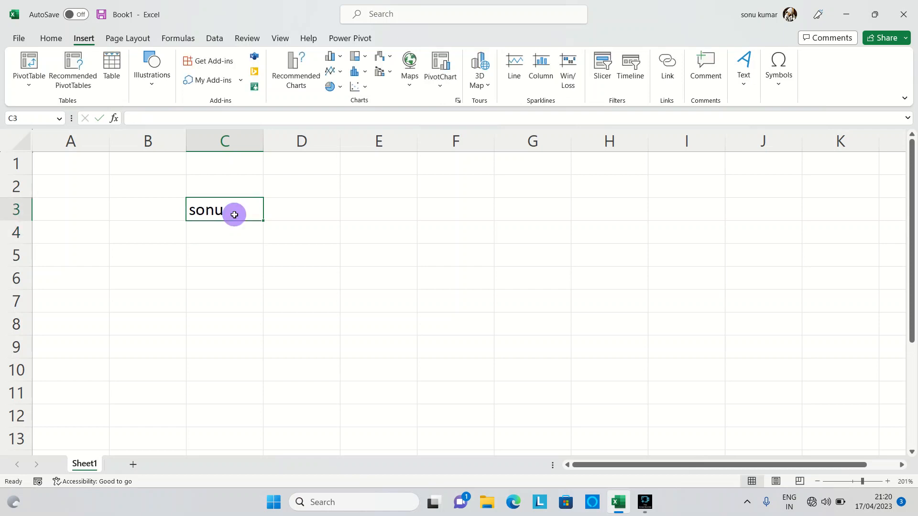
{"action": "left_click", "coordinate": [668, 72]}
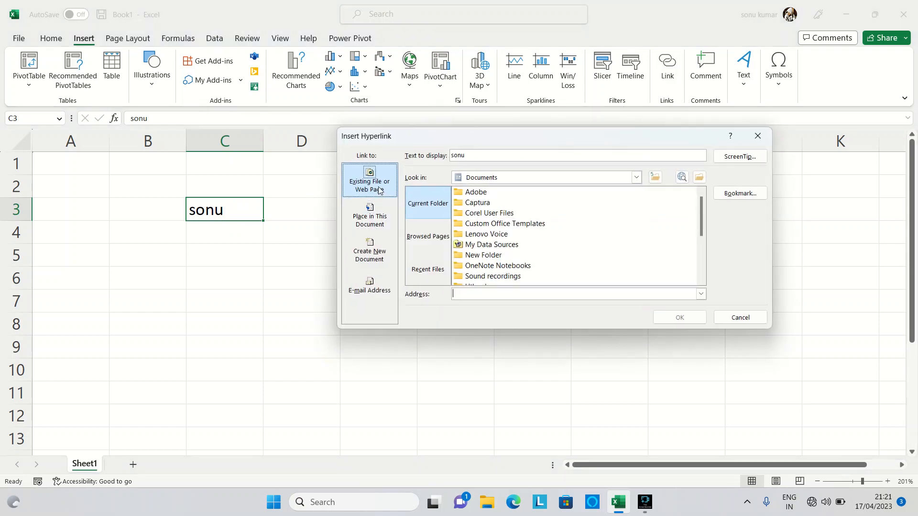
{"action": "left_click", "coordinate": [380, 190]}
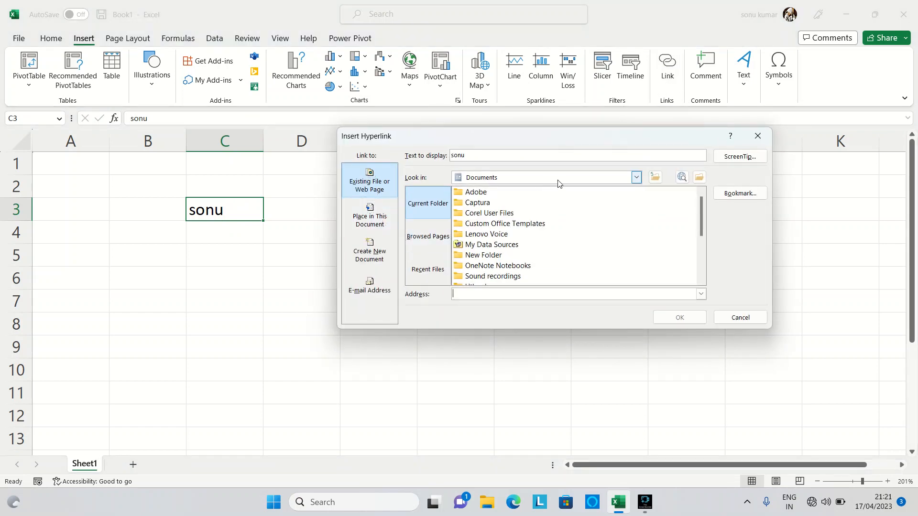
{"action": "left_click", "coordinate": [637, 178]}
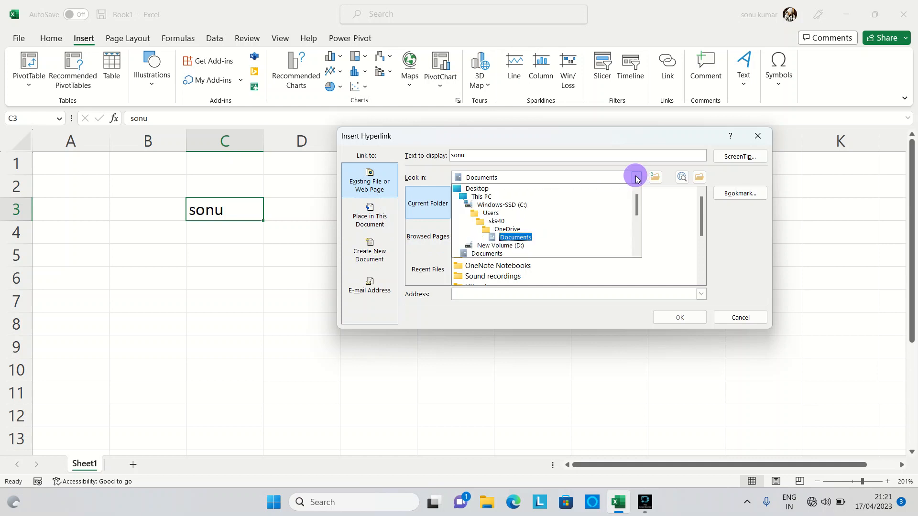
{"action": "left_click", "coordinate": [519, 246]}
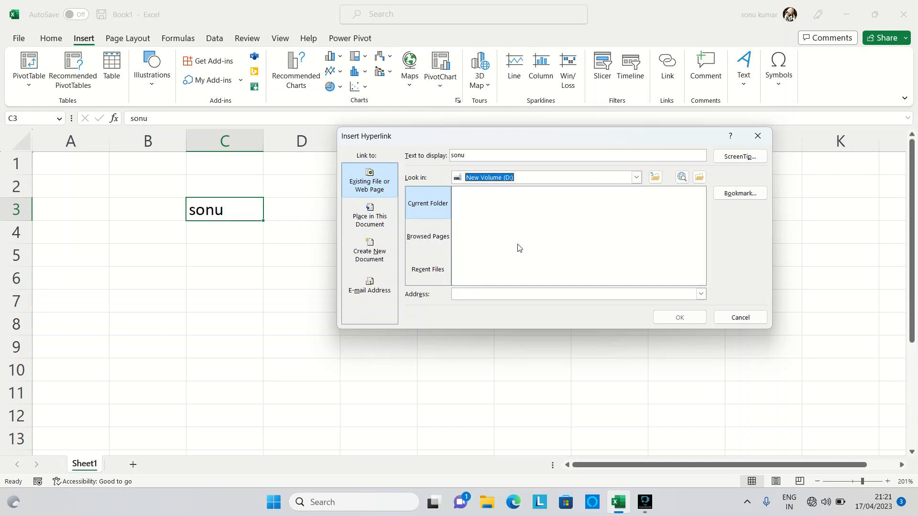
{"action": "scroll", "coordinate": [520, 248], "scroll_direction": "down", "scroll_amount": 2}
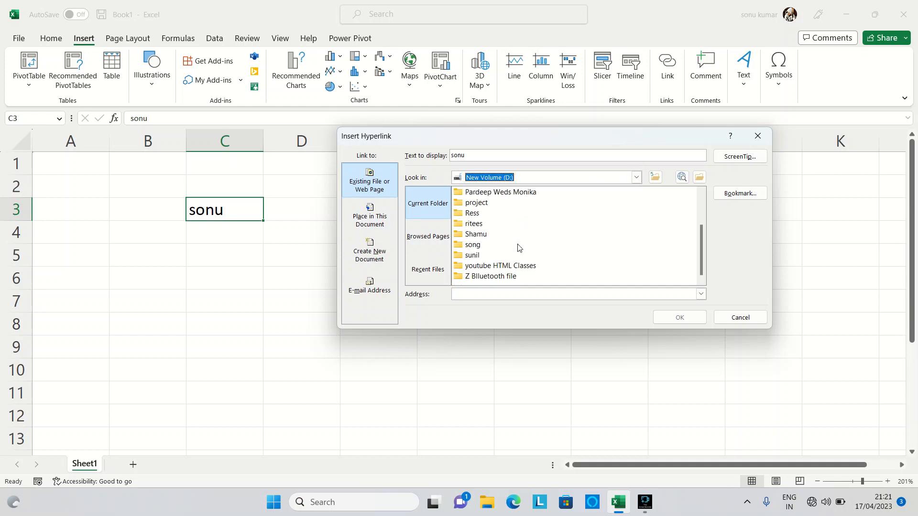
{"action": "double_click", "coordinate": [507, 278]}
{"action": "scroll", "coordinate": [508, 280], "scroll_direction": "down", "scroll_amount": 1}
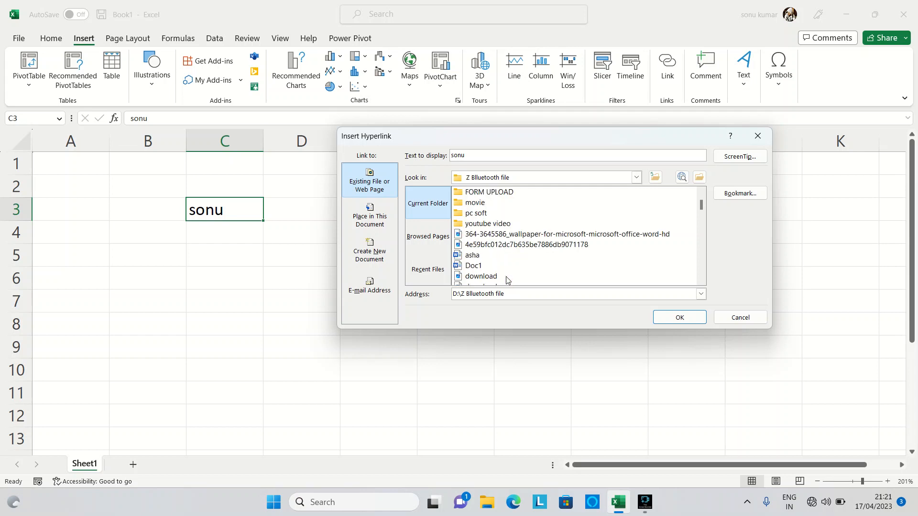
{"action": "scroll", "coordinate": [508, 280], "scroll_direction": "down", "scroll_amount": 1}
{"action": "scroll", "coordinate": [508, 280], "scroll_direction": "down", "scroll_amount": 3}
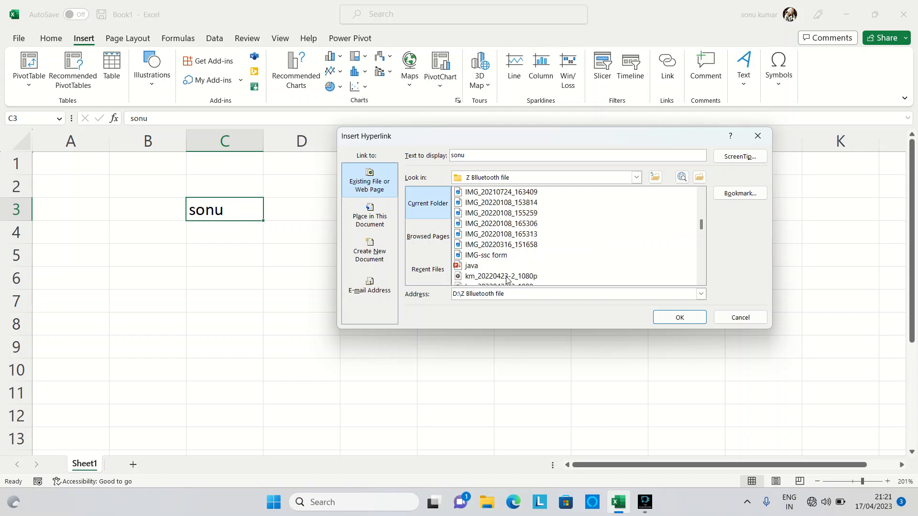
{"action": "left_click", "coordinate": [478, 266]}
{"action": "left_click", "coordinate": [682, 318]}
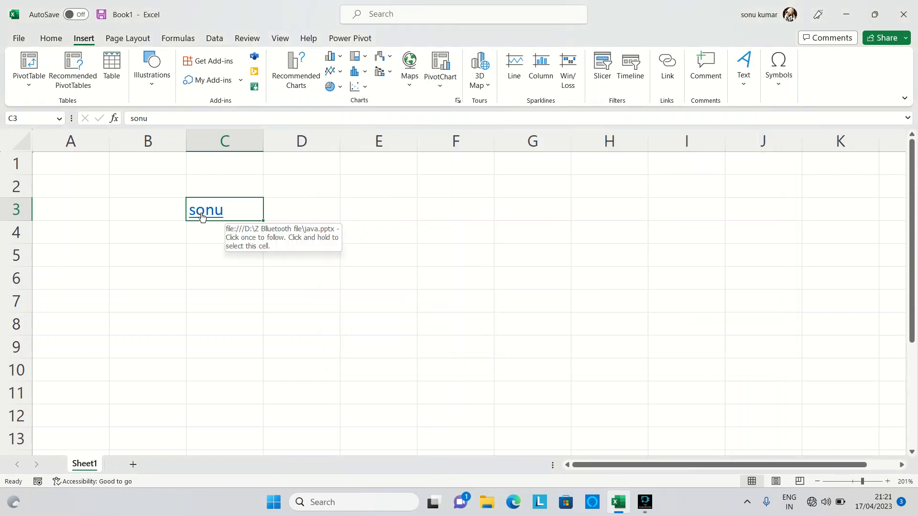
Step: Follow the hyperlink in cell C3, allow java.pptx to open in PowerPoint, and close the presentation to return to Excel
{"action": "left_click", "coordinate": [200, 212]}
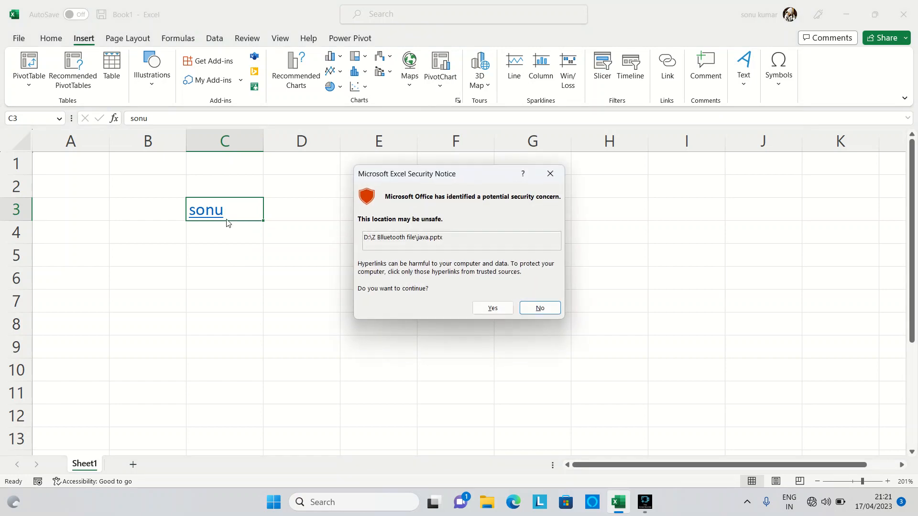
{"action": "left_click", "coordinate": [500, 308]}
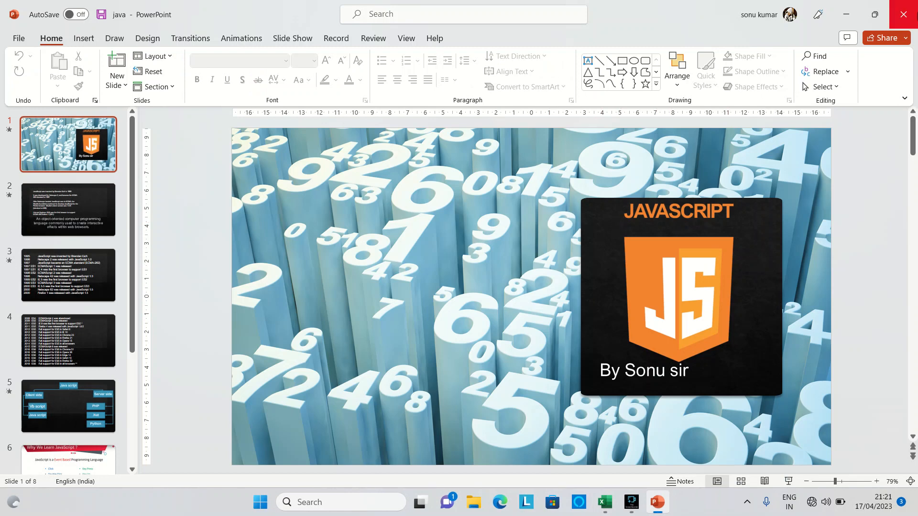
{"action": "left_click", "coordinate": [914, 19]}
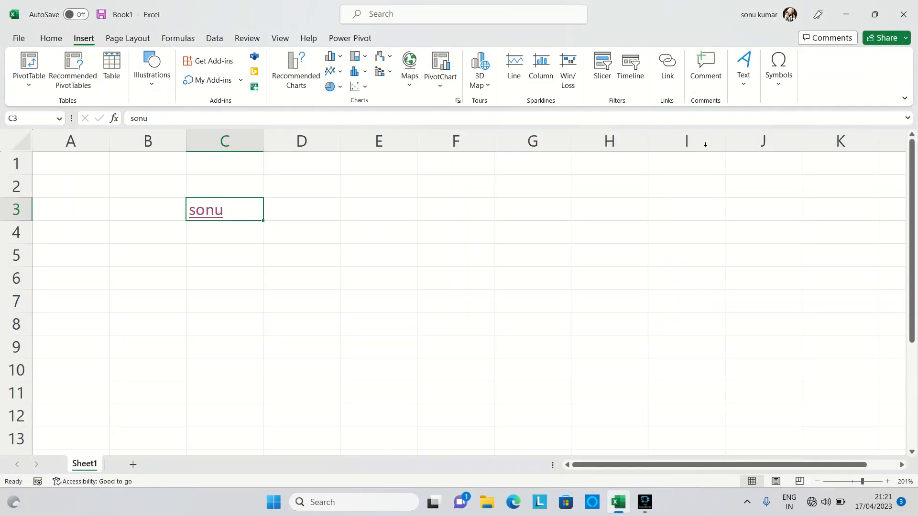
Step: Remove the hyperlink from cell C3 with Remove Hyperlinks, so its link formatting goes too
{"action": "left_click", "coordinate": [50, 38]}
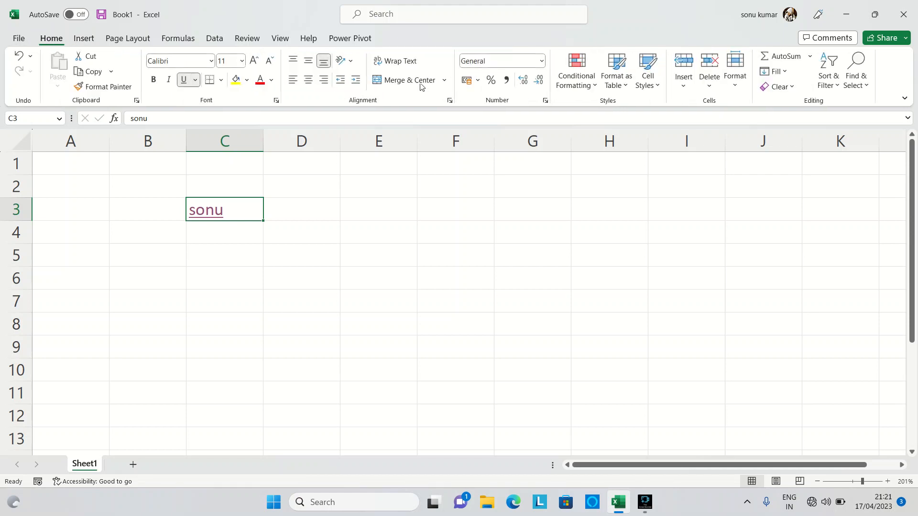
{"action": "left_click", "coordinate": [790, 88]}
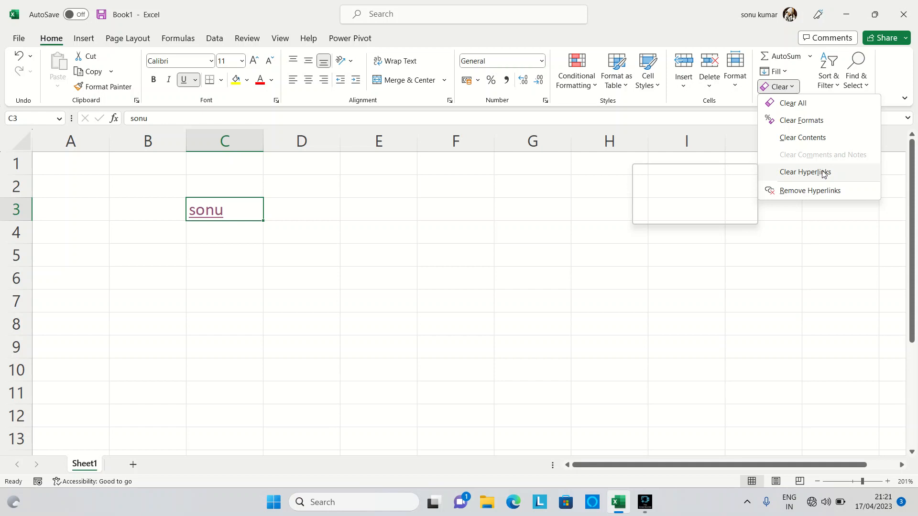
{"action": "left_click", "coordinate": [835, 191]}
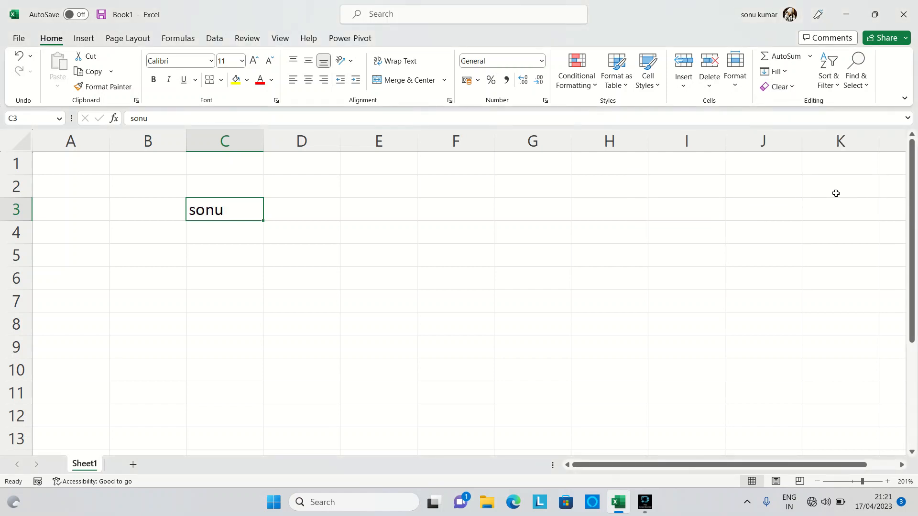
Step: Display the Sort & Filter options with cell C3 selected
{"action": "key", "text": "ctrl+k"}
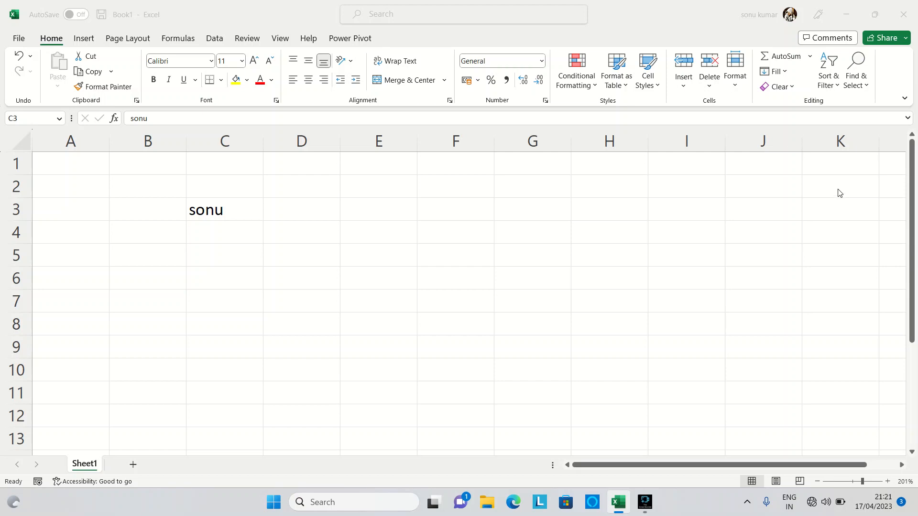
{"action": "left_click", "coordinate": [837, 86]}
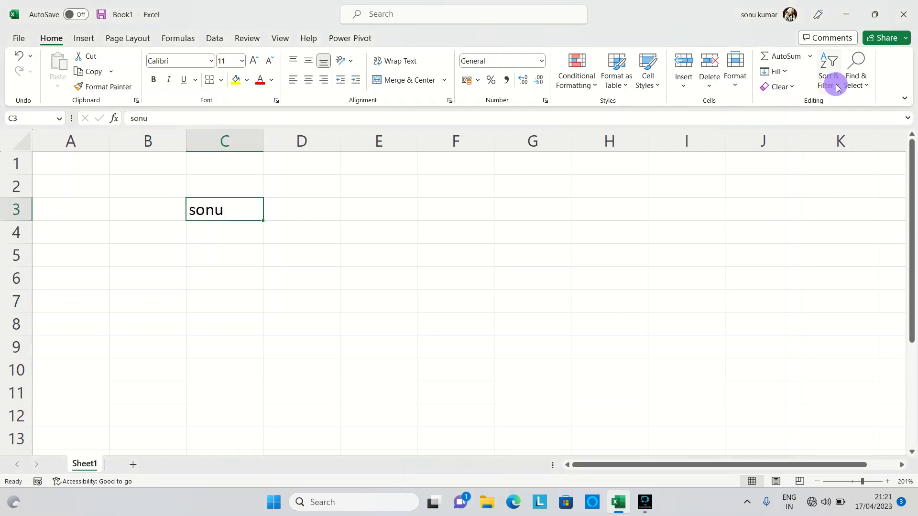
{"action": "left_click", "coordinate": [837, 86]}
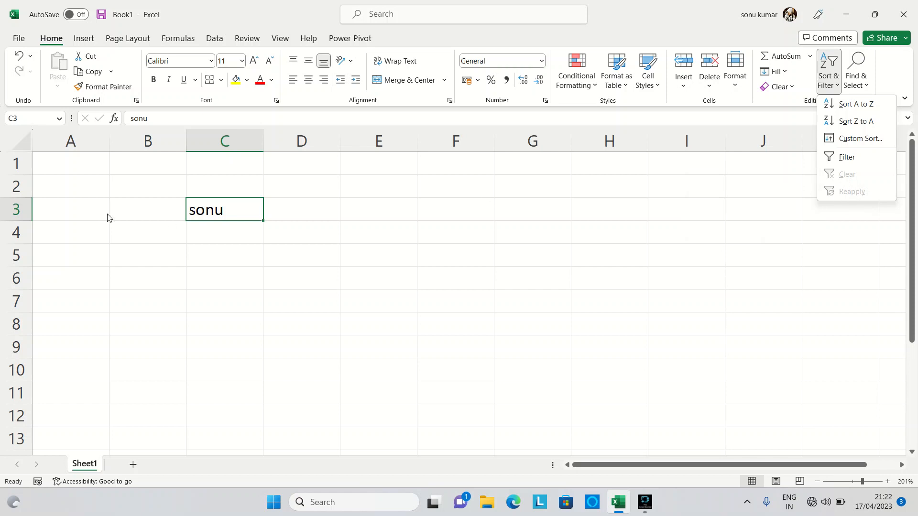
Step: Close the sort options and delete the contents of cells B3:C3
{"action": "left_click", "coordinate": [119, 203]}
{"action": "left_click_drag", "start_coordinate": [154, 209], "coordinate": [197, 211]}
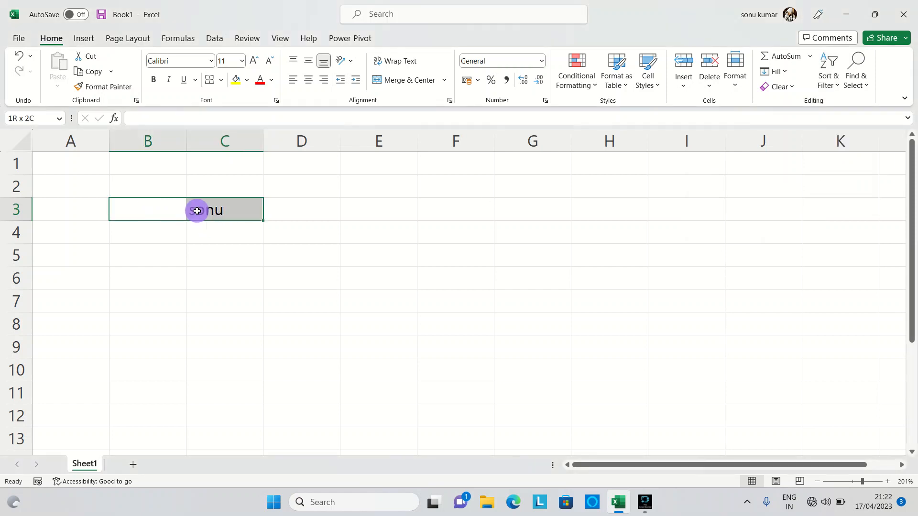
{"action": "key", "text": "Delete"}
{"action": "left_click", "coordinate": [219, 211]}
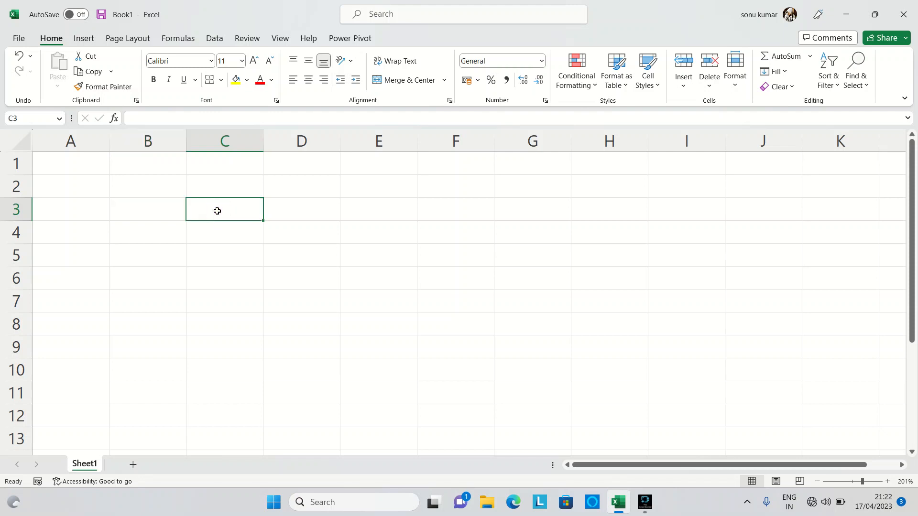
Step: Enter the headers name, class and roll no in cells B3, C3 and D3
{"action": "left_click", "coordinate": [161, 212]}
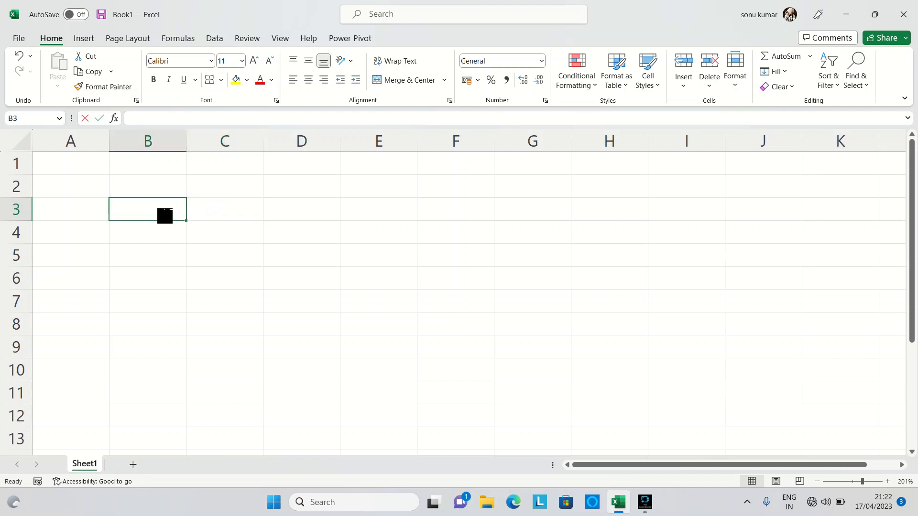
{"action": "type", "text": "name"}
{"action": "key", "text": "Tab"}
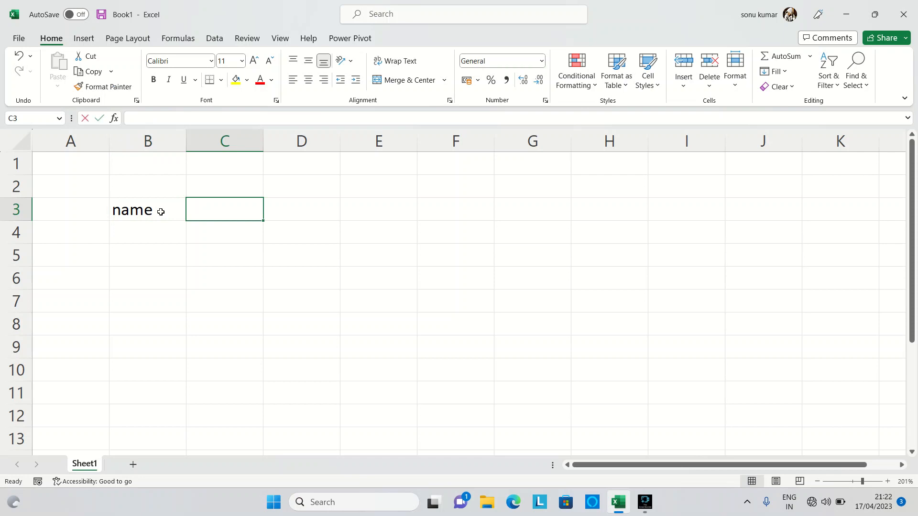
{"action": "type", "text": "class"}
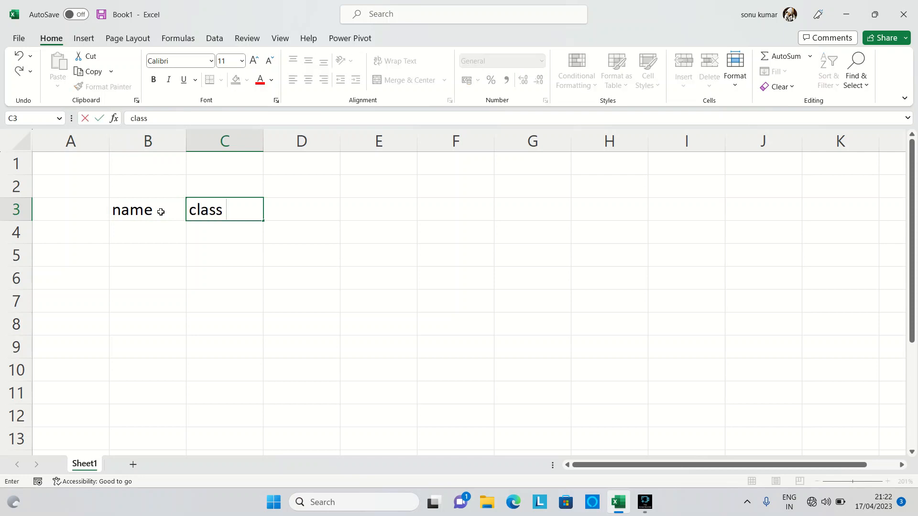
{"action": "key", "text": "Tab"}
{"action": "type", "text": "roll no"}
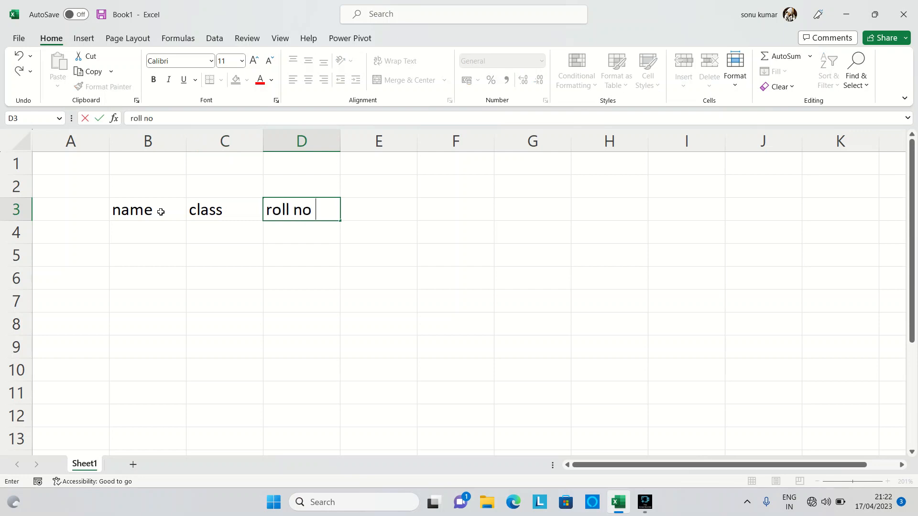
{"action": "key", "text": "Return"}
Step: Fill cells B4:B7 under the name header with four students' first names
{"action": "type", "text": "sonu"}
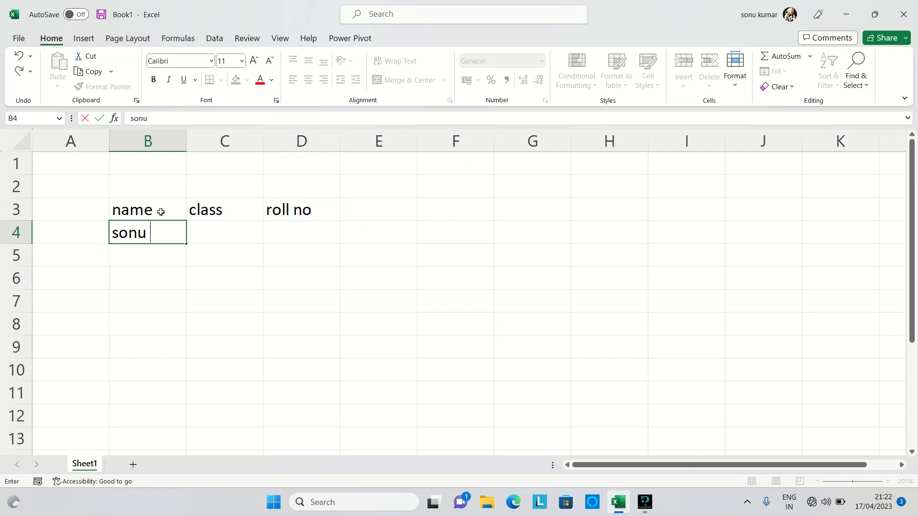
{"action": "key", "text": "Return"}
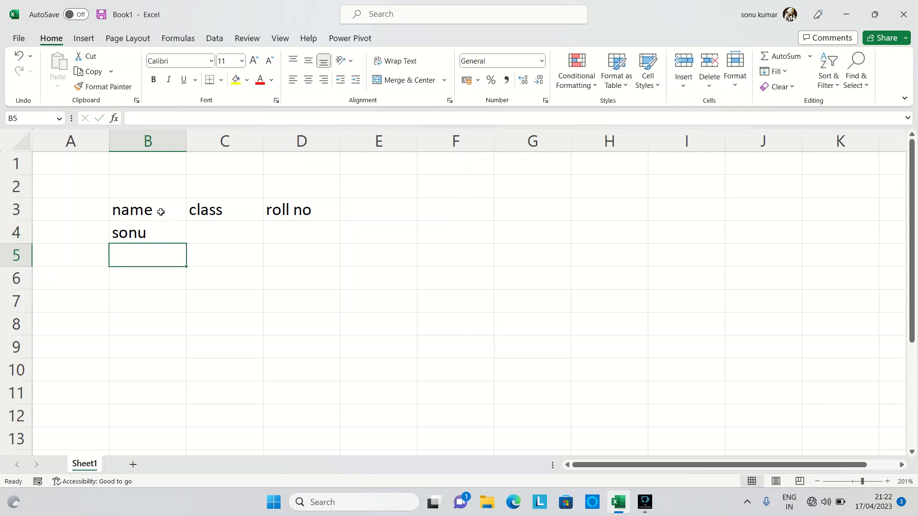
{"action": "type", "text": "monu"}
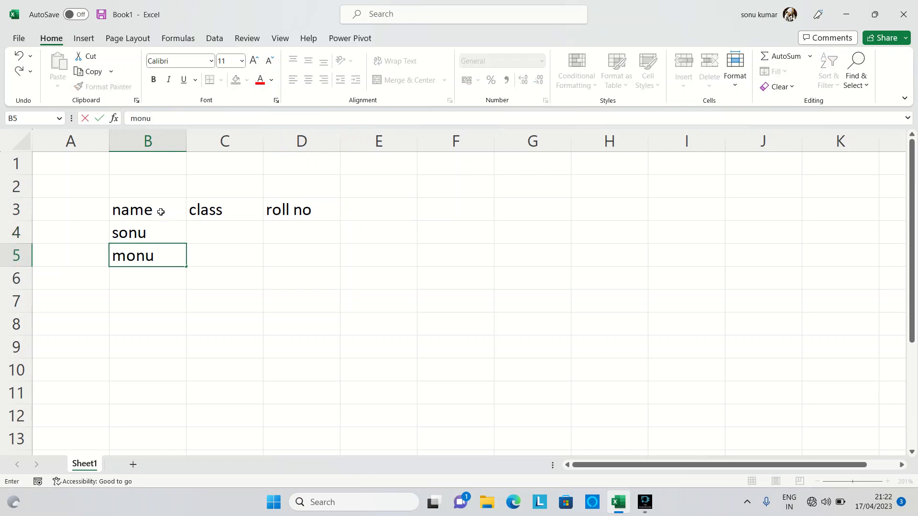
{"action": "key", "text": "Return"}
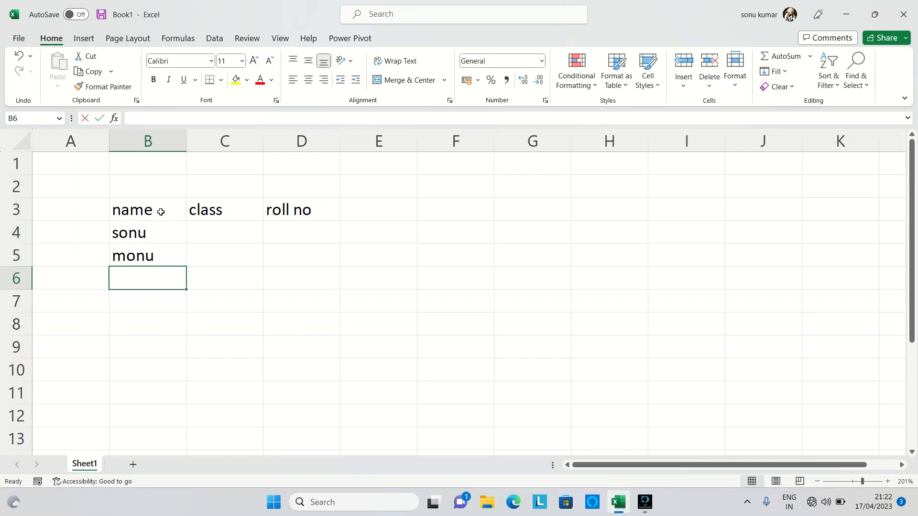
{"action": "type", "text": "deep"}
{"action": "key", "text": "Return"}
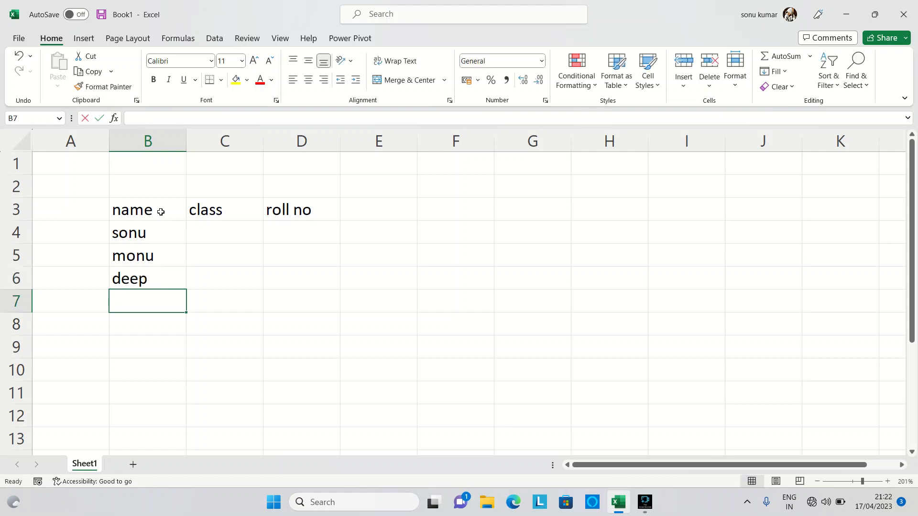
{"action": "type", "text": "sonia"}
{"action": "key", "text": "Return"}
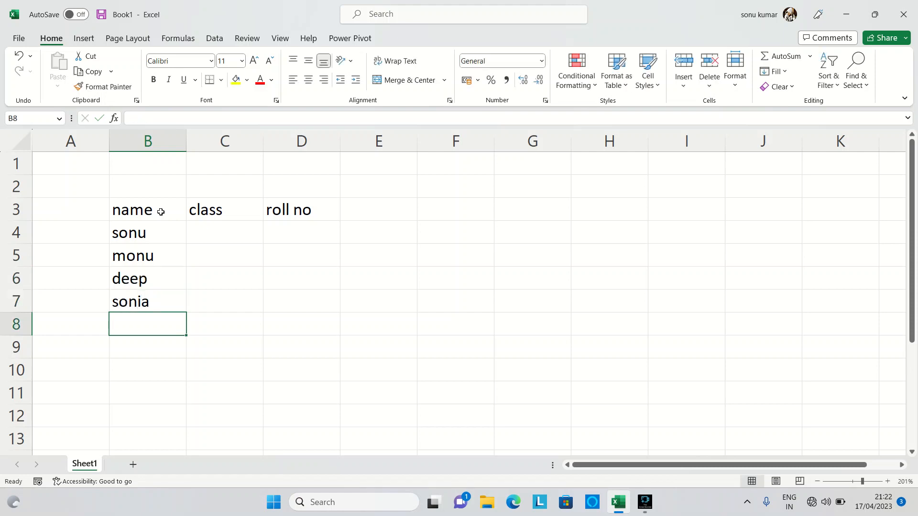
Step: Add two more students' first names in cells B8 and B9 of the name column
{"action": "type", "text": "monika"}
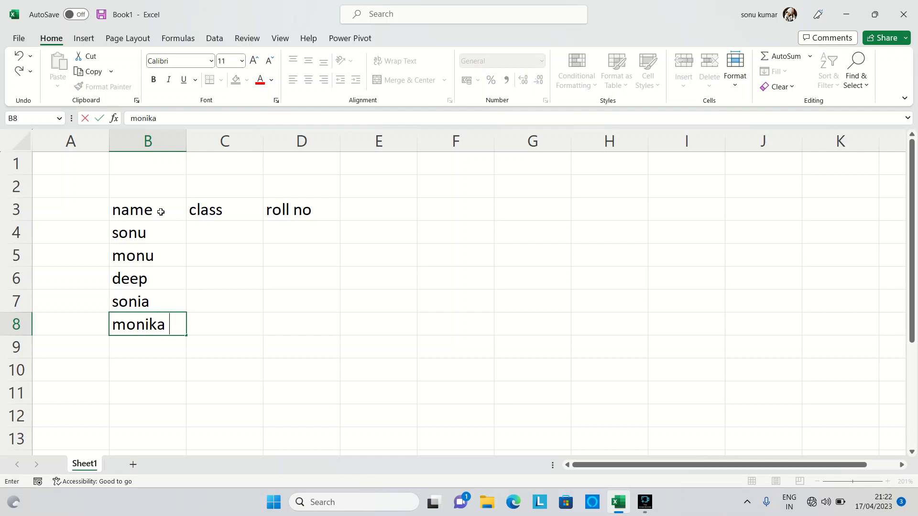
{"action": "key", "text": "Return"}
{"action": "type", "text": "shay"}
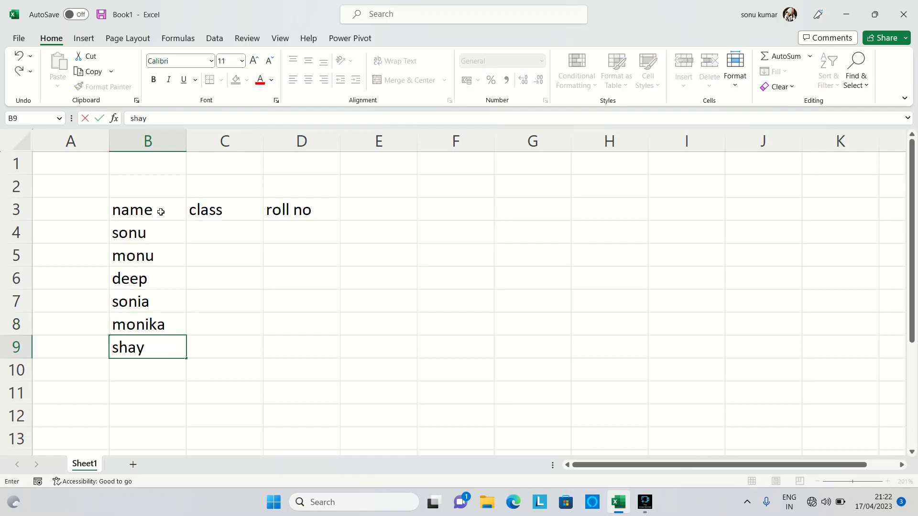
{"action": "key", "text": "BackSpace"}
{"action": "key", "text": "BackSpace"}
{"action": "type", "text": "yam"}
{"action": "key", "text": "Return"}
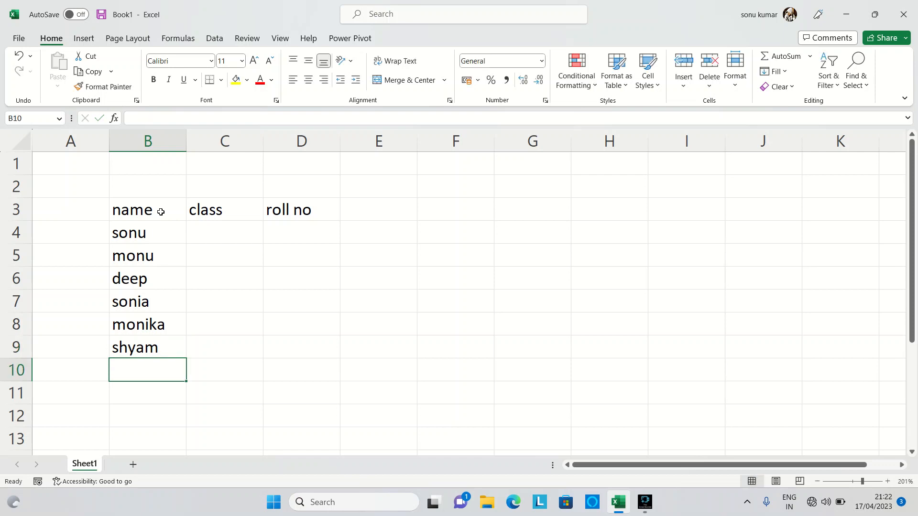
Step: Enter ba as the class in cells C9 and C8 for the last two students
{"action": "key", "text": "Right"}
{"action": "key", "text": "Up"}
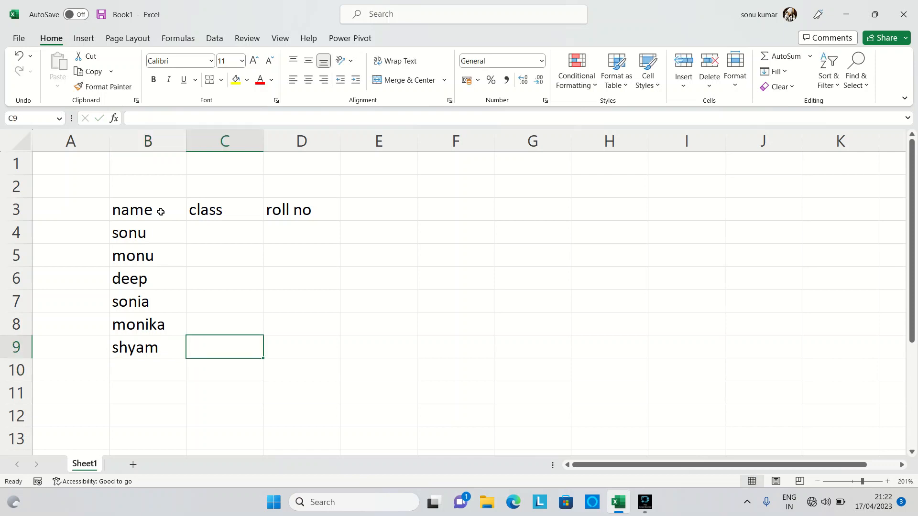
{"action": "type", "text": "ba"}
{"action": "key", "text": "Up"}
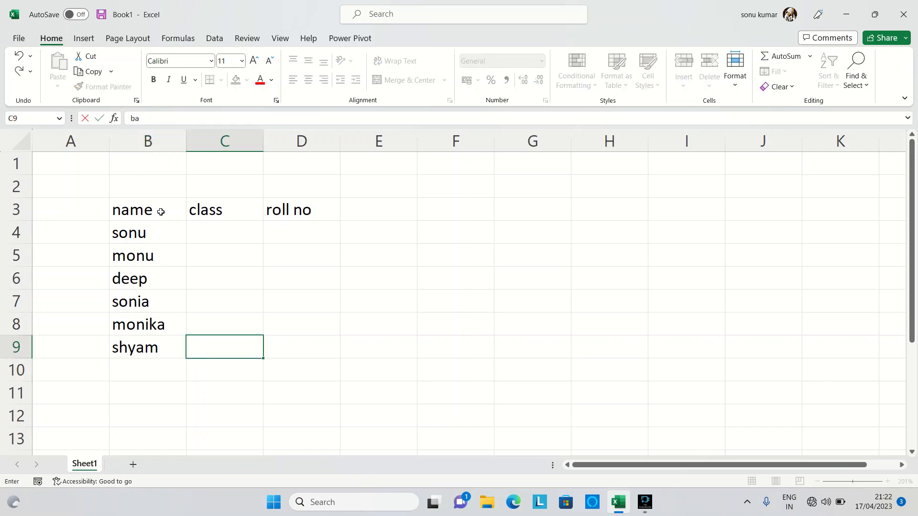
{"action": "type", "text": "ba"}
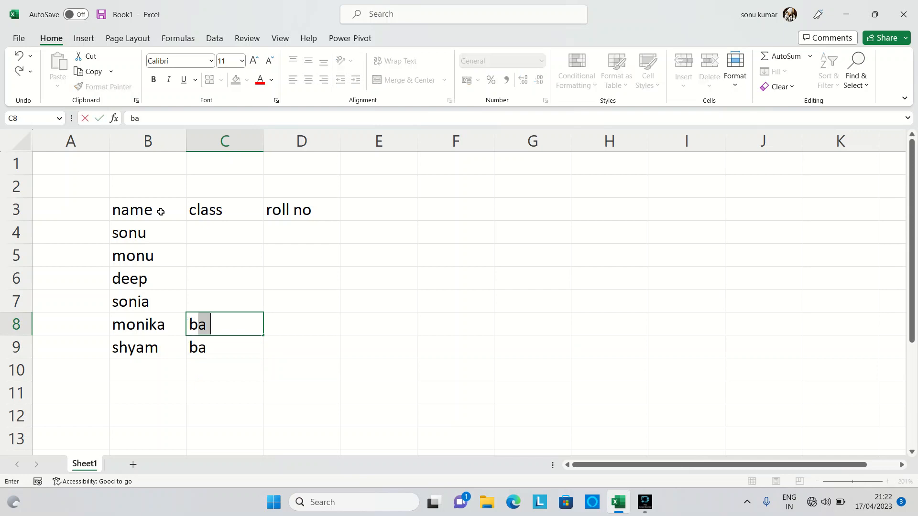
{"action": "key", "text": "Up"}
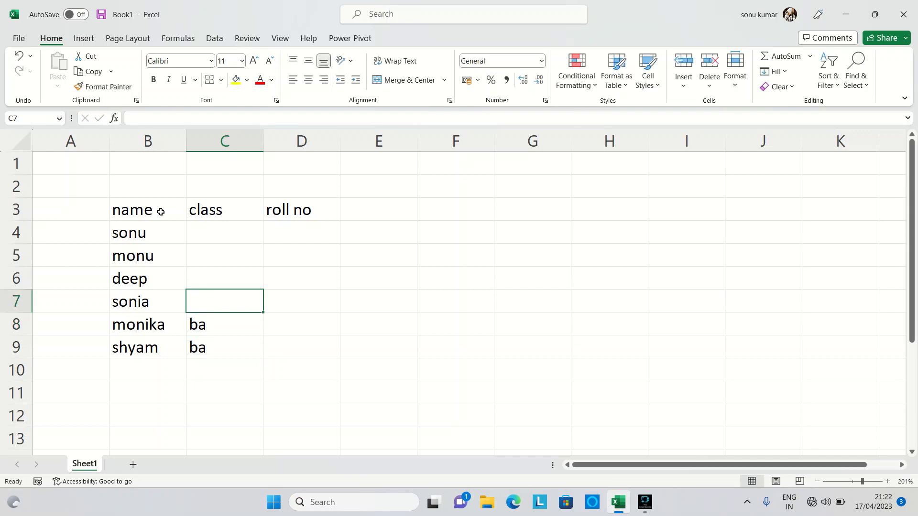
Step: Enter cts as the class in cell C7 for the fourth student
{"action": "type", "text": "2"}
{"action": "key", "text": "BackSpace"}
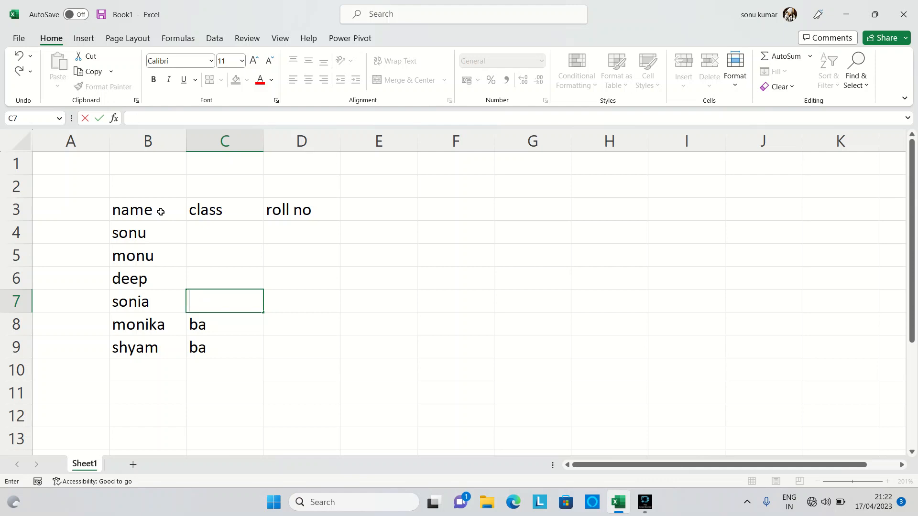
{"action": "type", "text": "ctd"}
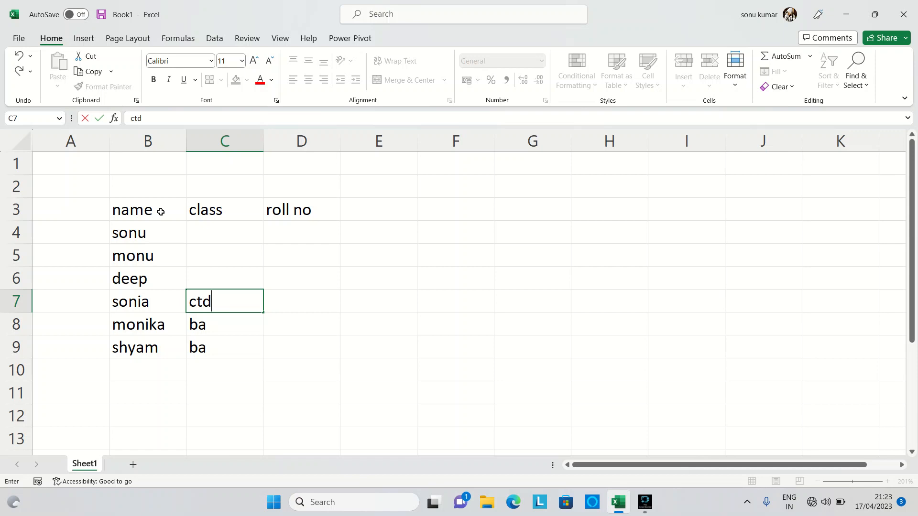
{"action": "key", "text": "BackSpace"}
{"action": "type", "text": "s"}
{"action": "key", "text": "Up"}
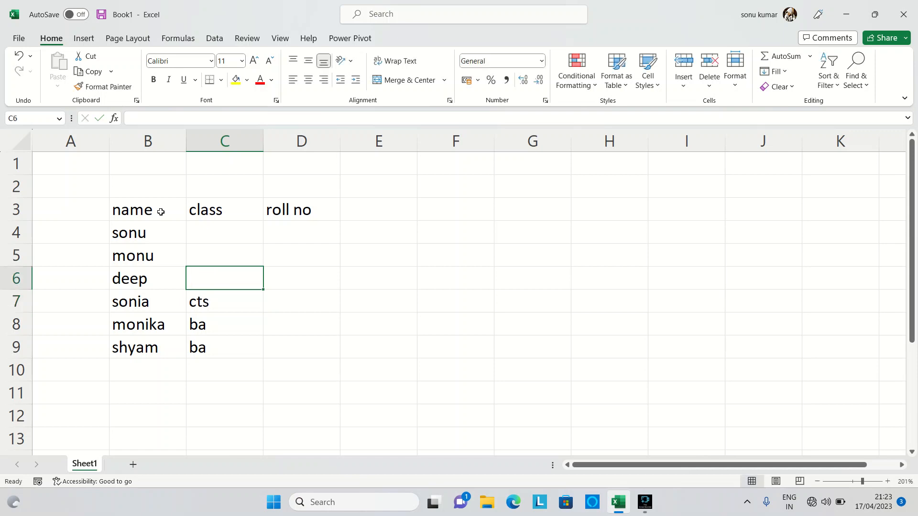
Step: Enter 12 as the class in cells C6, C5 and C4 for the first three students
{"action": "type", "text": "12"}
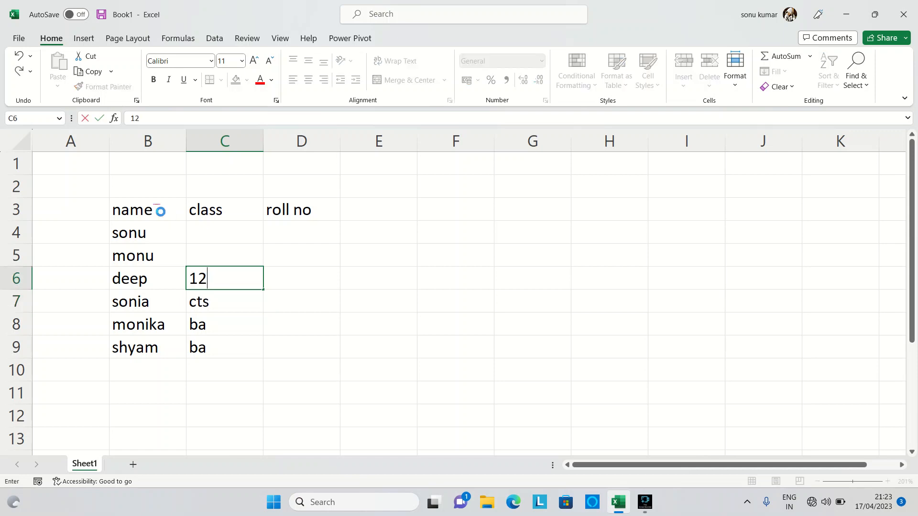
{"action": "key", "text": "Tab"}
{"action": "key", "text": "Up"}
{"action": "key", "text": "Left"}
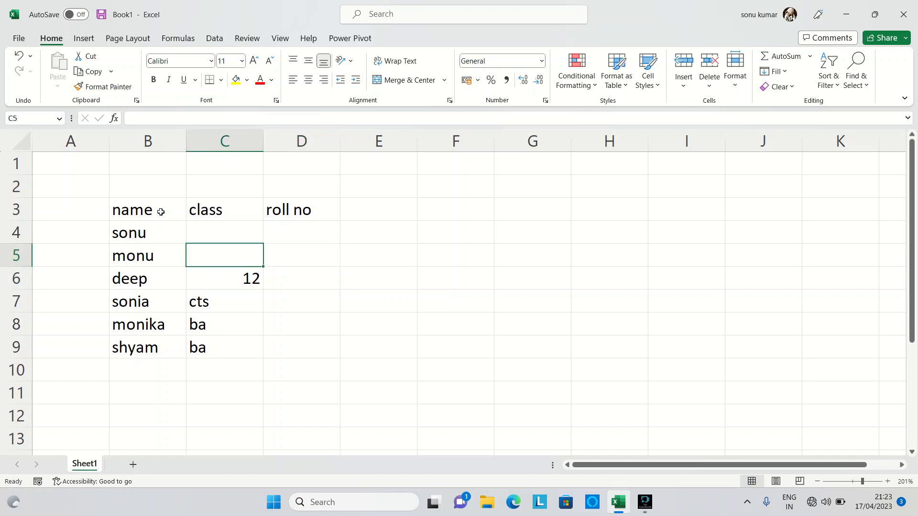
{"action": "type", "text": "12"}
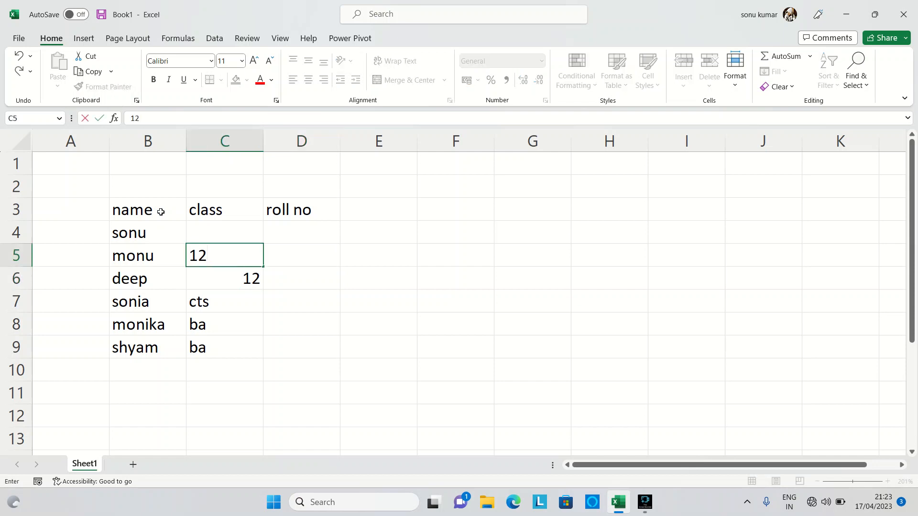
{"action": "key", "text": "ctrl+Return"}
{"action": "key", "text": "Up"}
{"action": "type", "text": "2"}
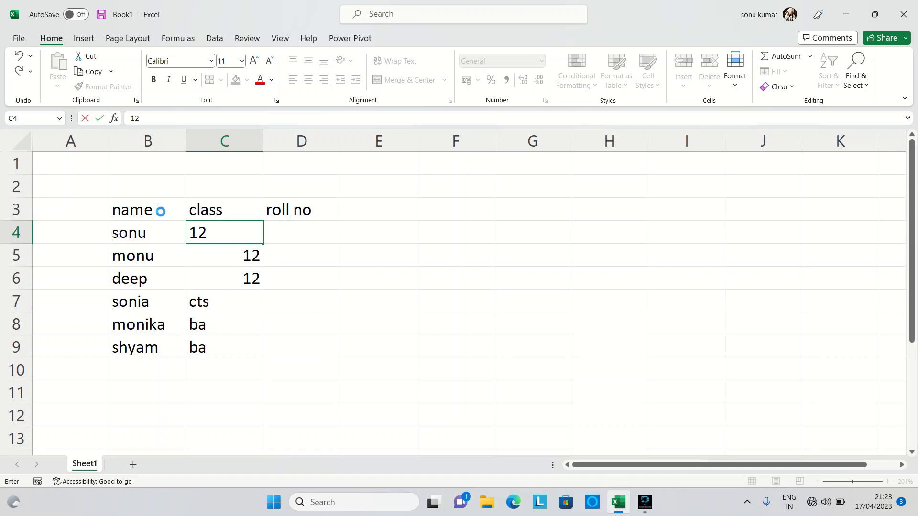
{"action": "key", "text": "Return"}
Step: Enter the roll numbers 22, 41 and 12 in cells D4, D5 and D6
{"action": "key", "text": "Right"}
{"action": "key", "text": "Right"}
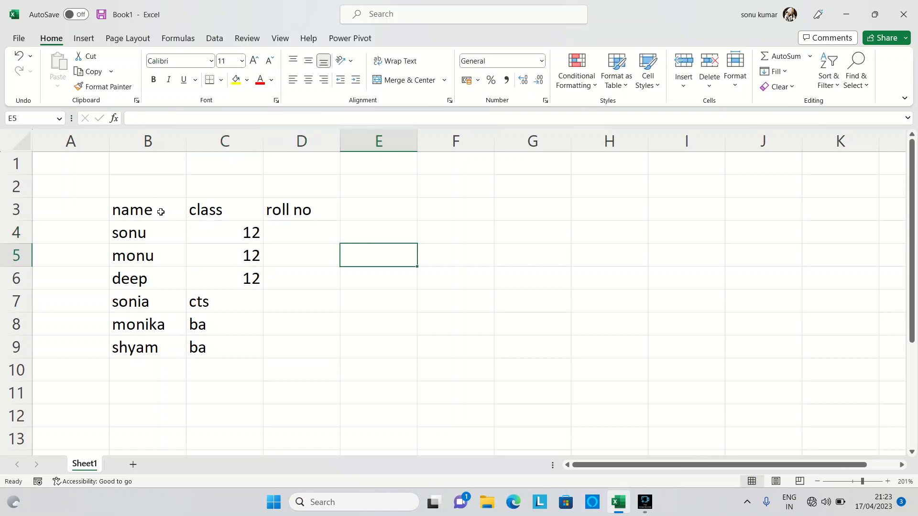
{"action": "key", "text": "Up"}
{"action": "key", "text": "Left"}
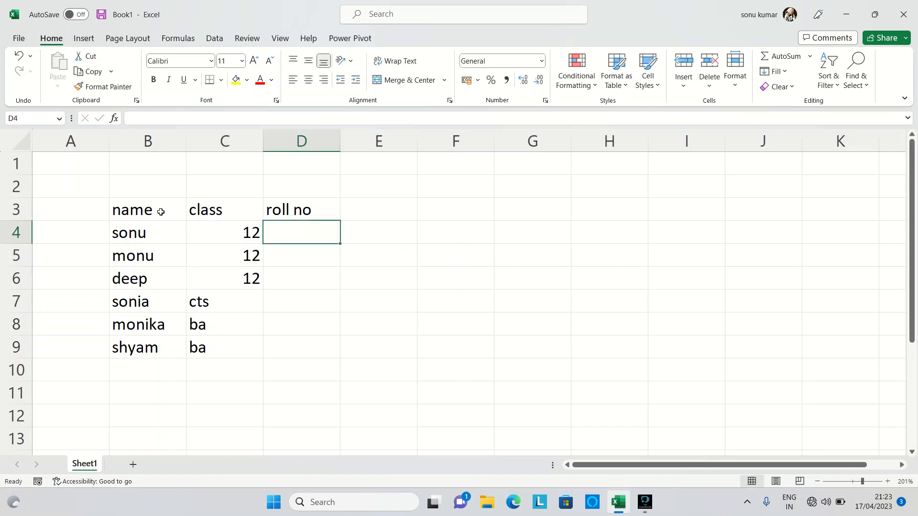
{"action": "type", "text": "22"}
{"action": "key", "text": "Return"}
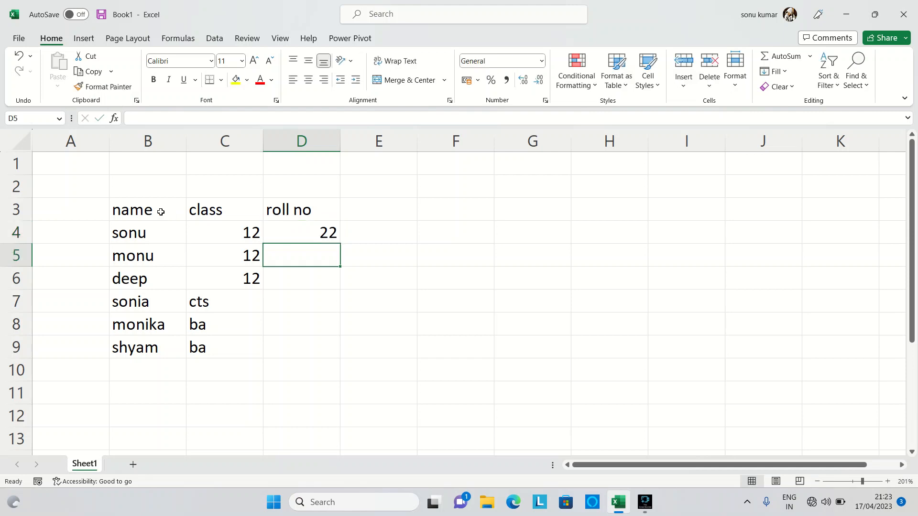
{"action": "type", "text": "41"}
{"action": "key", "text": "Return"}
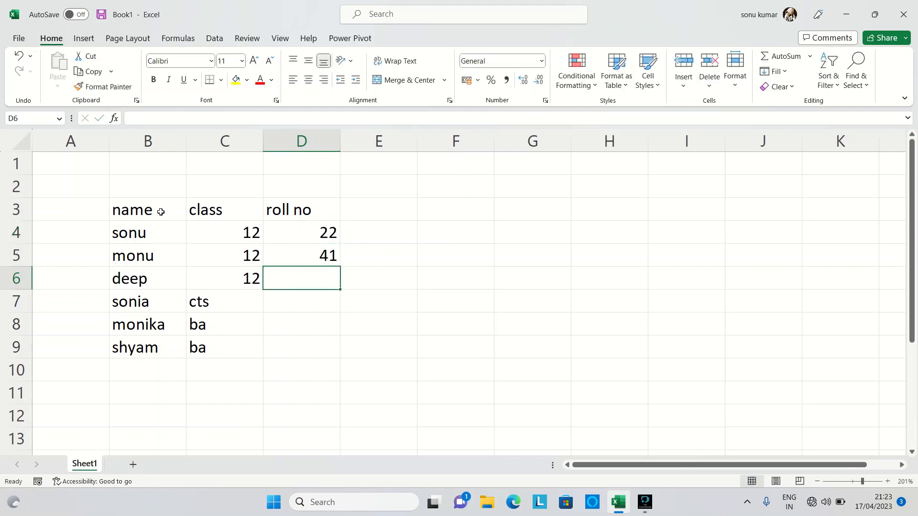
{"action": "type", "text": "12"}
{"action": "key", "text": "Return"}
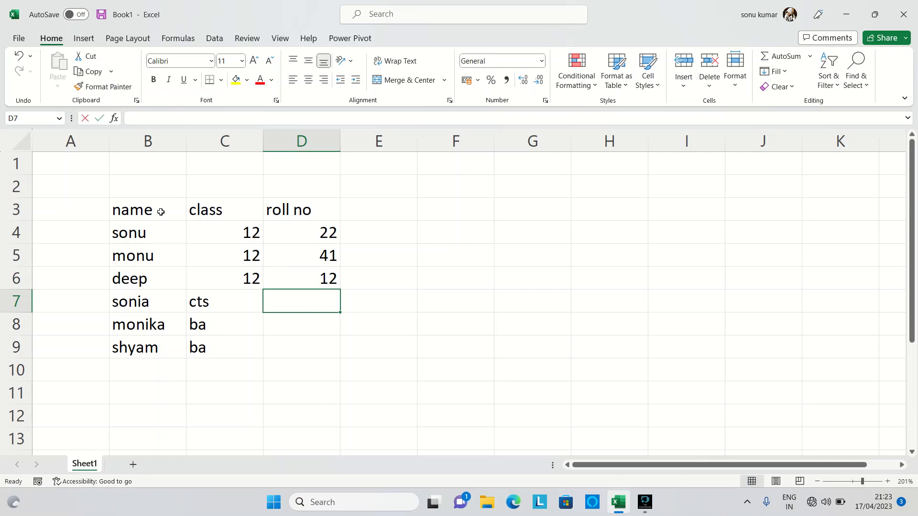
Step: Complete the roll no column with 6, 8 and 2 in cells D7, D8 and D9
{"action": "type", "text": "6"}
{"action": "key", "text": "Return"}
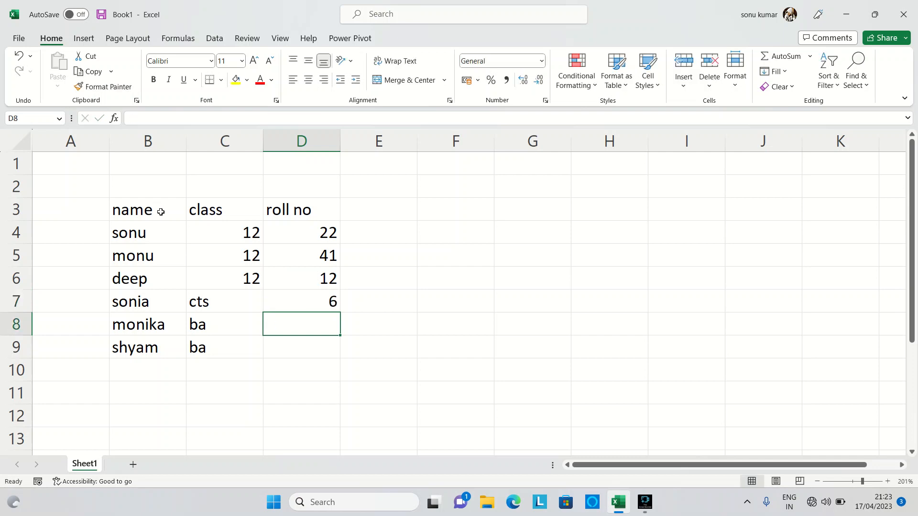
{"action": "type", "text": "8"}
{"action": "key", "text": "Return"}
{"action": "type", "text": "2"}
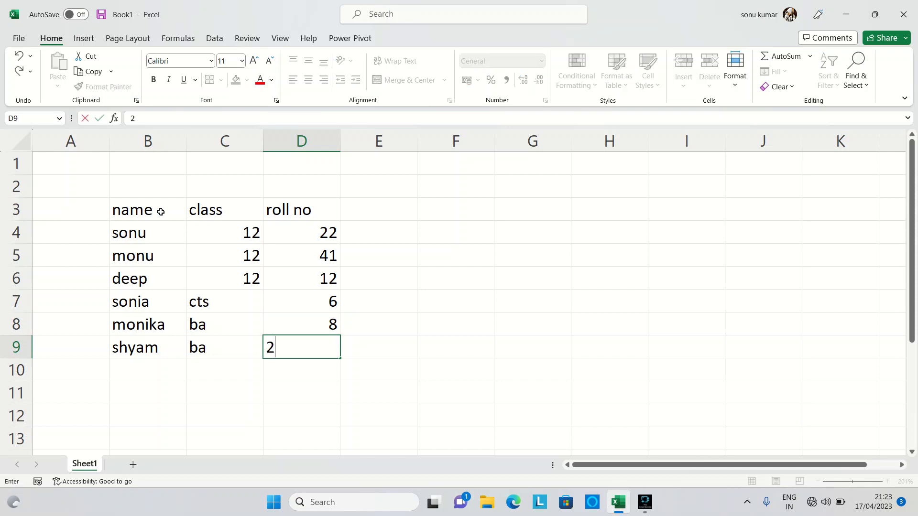
{"action": "key", "text": "Return"}
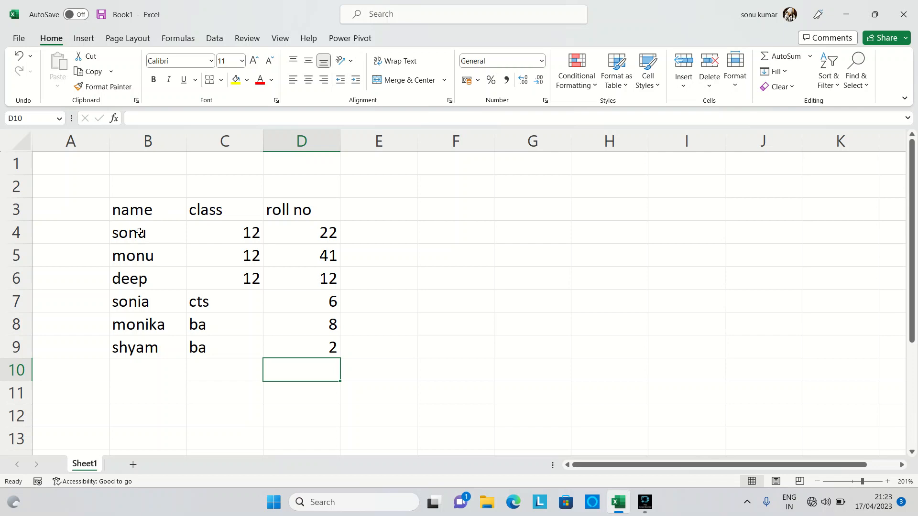
Step: Enter the numbers 1 through 5 down cells G3 to G7
{"action": "left_click_drag", "start_coordinate": [139, 209], "coordinate": [387, 368]}
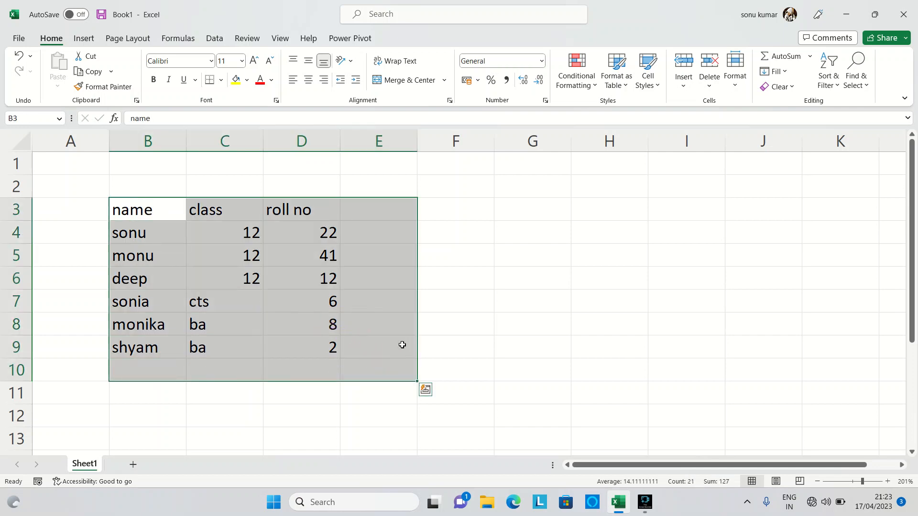
{"action": "left_click", "coordinate": [494, 216]}
{"action": "left_click", "coordinate": [514, 214]}
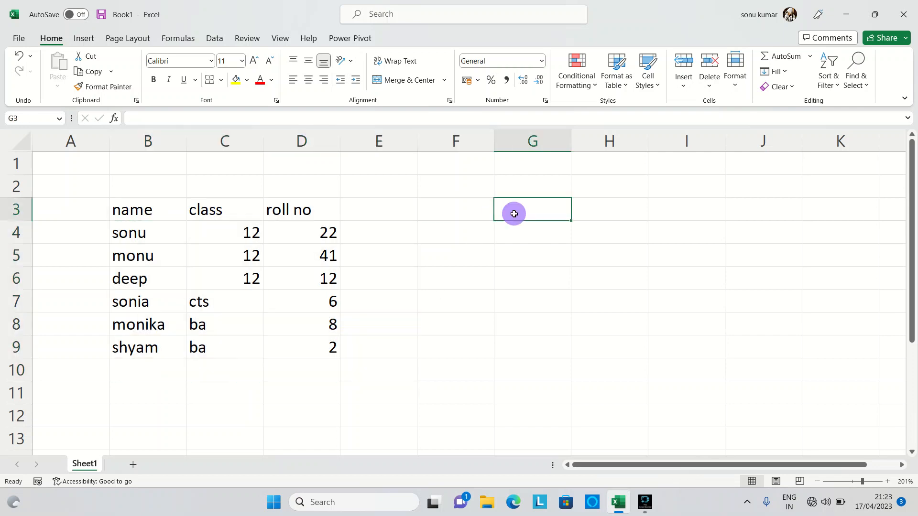
{"action": "type", "text": "1"}
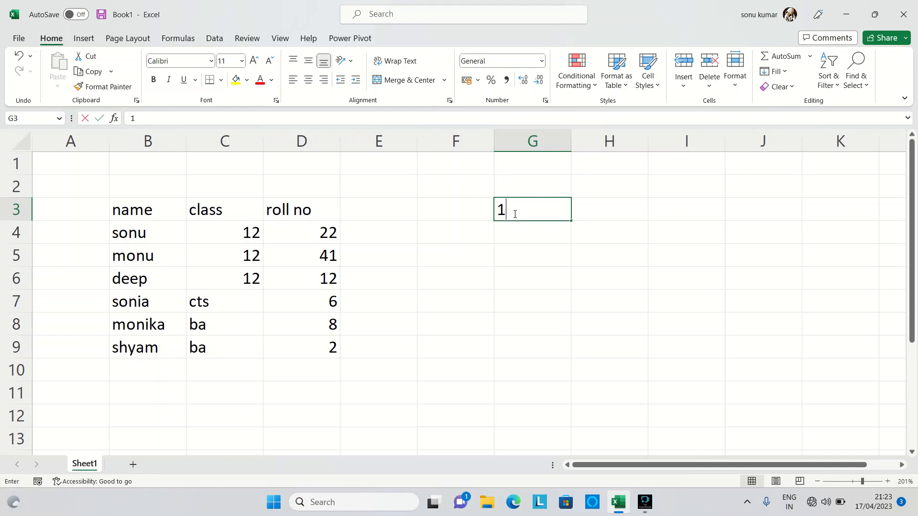
{"action": "key", "text": "Return"}
{"action": "type", "text": "2"}
{"action": "key", "text": "Return"}
{"action": "type", "text": "3"}
{"action": "key", "text": "Return"}
{"action": "type", "text": "4"}
{"action": "key", "text": "Return"}
{"action": "key", "text": "Return"}
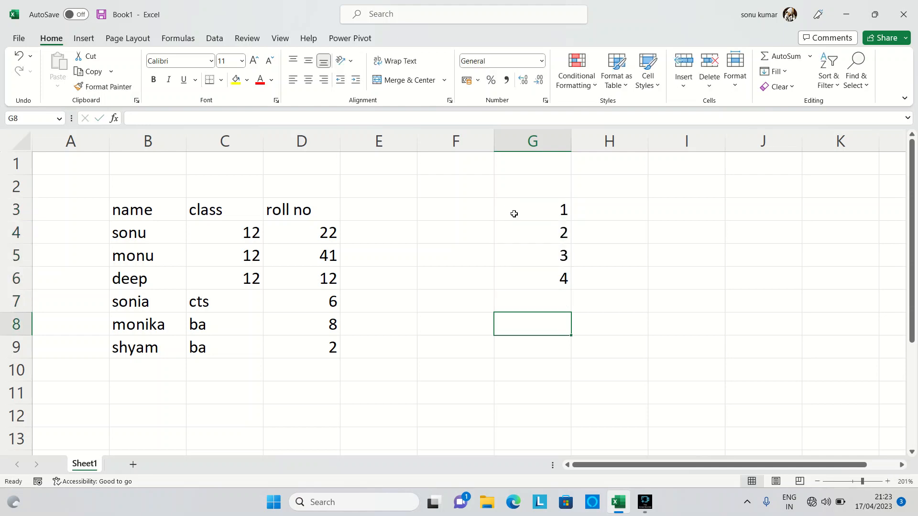
{"action": "key", "text": "Up"}
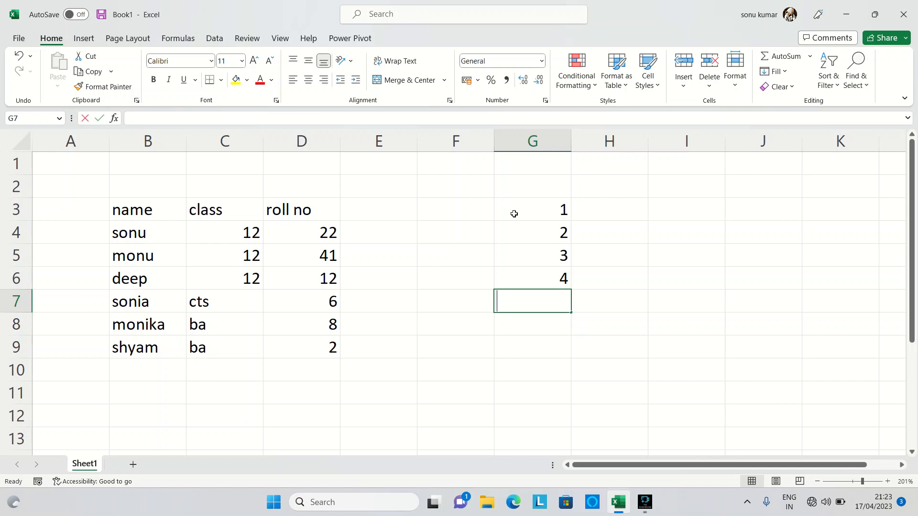
{"action": "type", "text": "5"}
{"action": "key", "text": "Return"}
Step: Sort the numbers in G3:G7 from largest to smallest
{"action": "left_click_drag", "start_coordinate": [515, 214], "coordinate": [528, 299]}
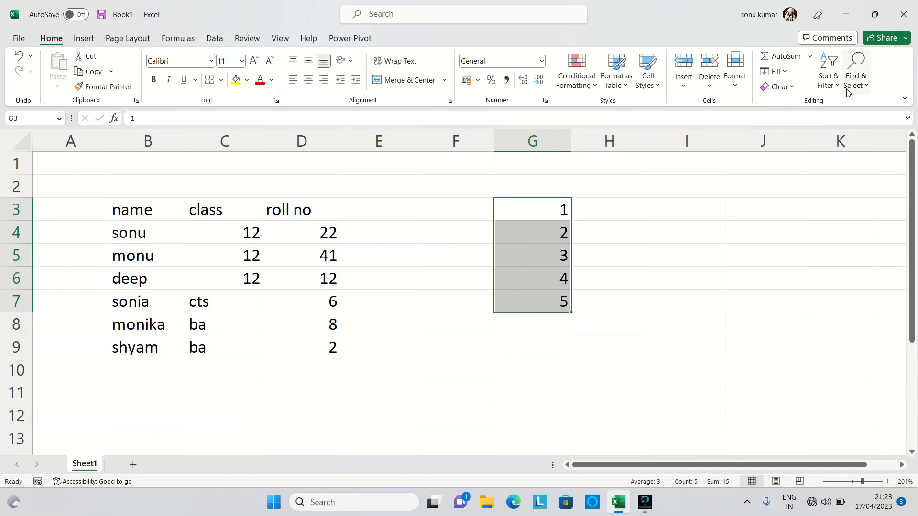
{"action": "left_click", "coordinate": [828, 81]}
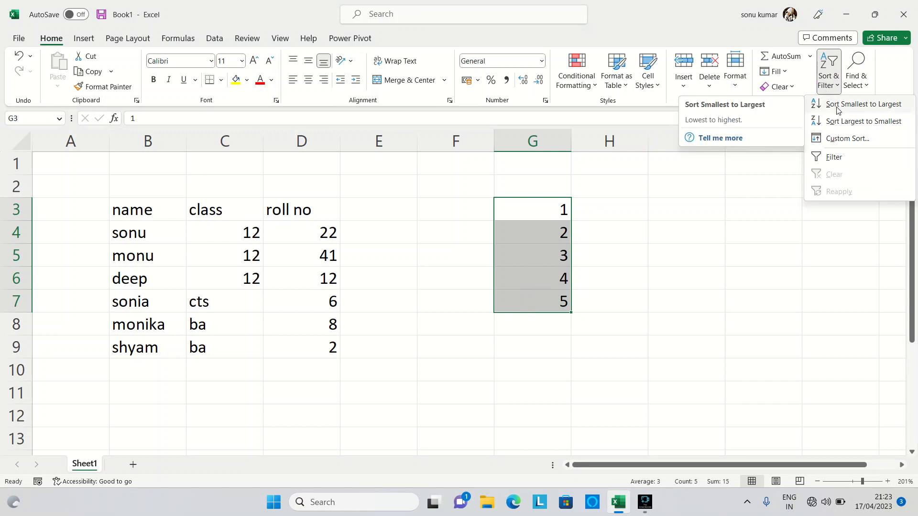
{"action": "left_click", "coordinate": [866, 121]}
{"action": "left_click", "coordinate": [546, 208]}
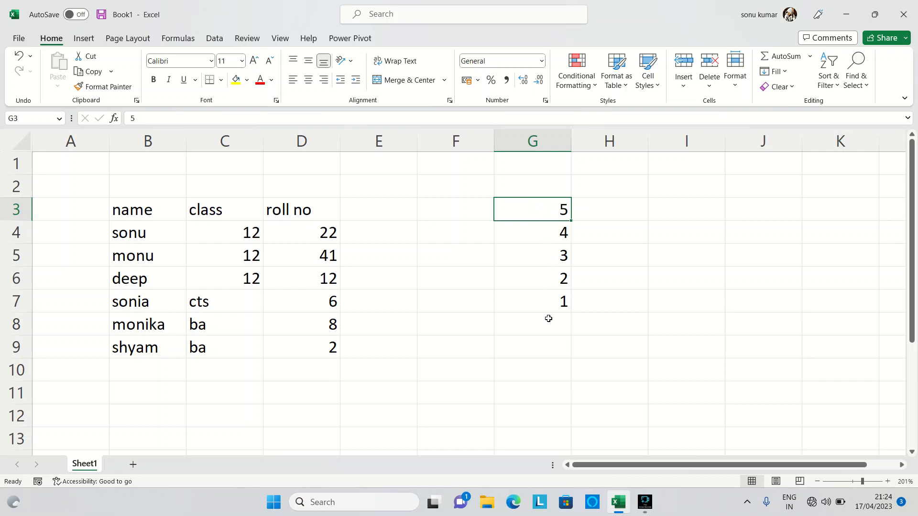
{"action": "left_click_drag", "start_coordinate": [544, 208], "coordinate": [560, 314]}
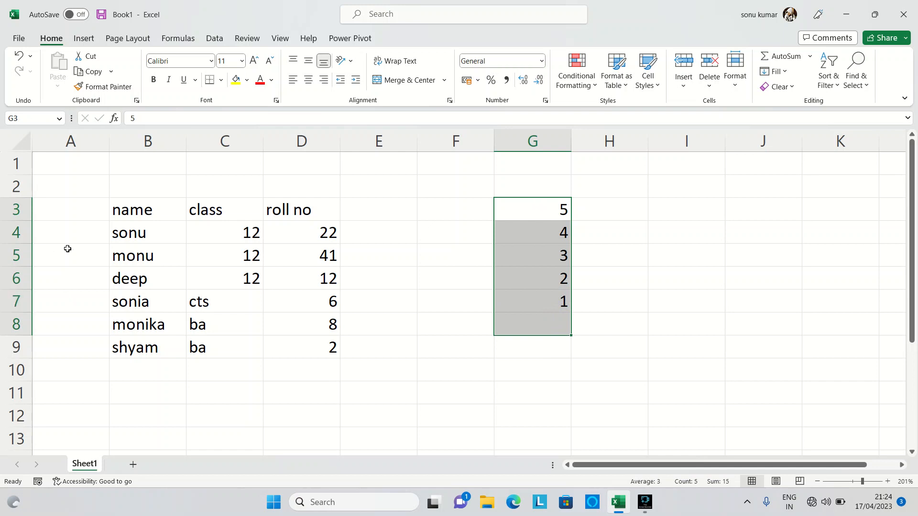
Step: Sort the name column B3:B9 from Z to A, expanding the selection so the class and roll no columns follow
{"action": "left_click_drag", "start_coordinate": [132, 209], "coordinate": [118, 342]}
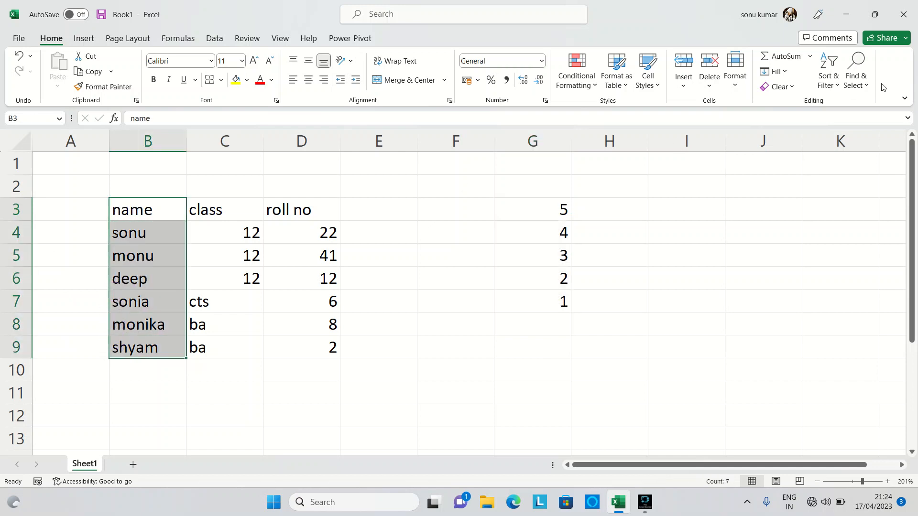
{"action": "left_click", "coordinate": [838, 87]}
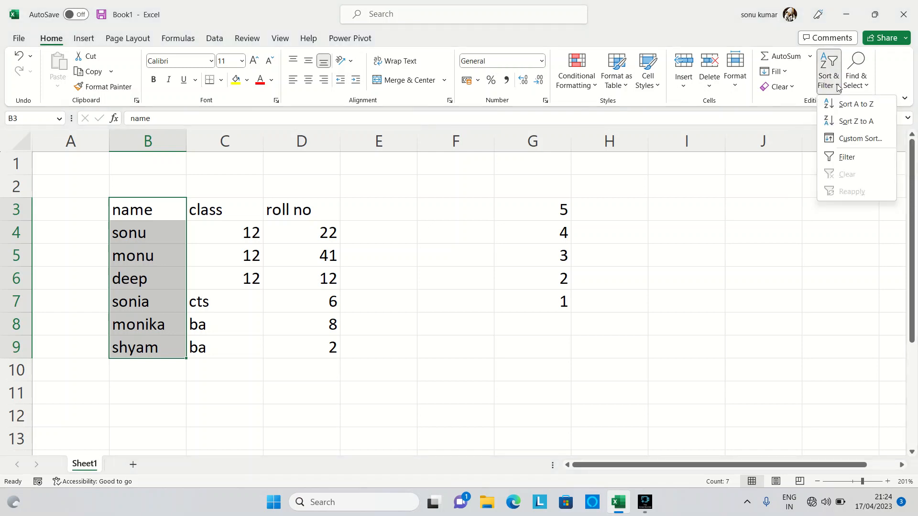
{"action": "left_click", "coordinate": [869, 119]}
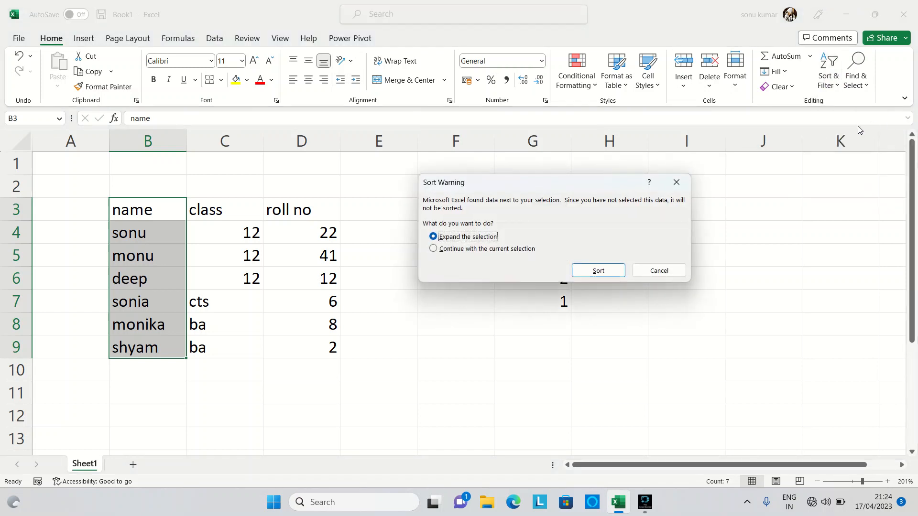
{"action": "left_click", "coordinate": [590, 273]}
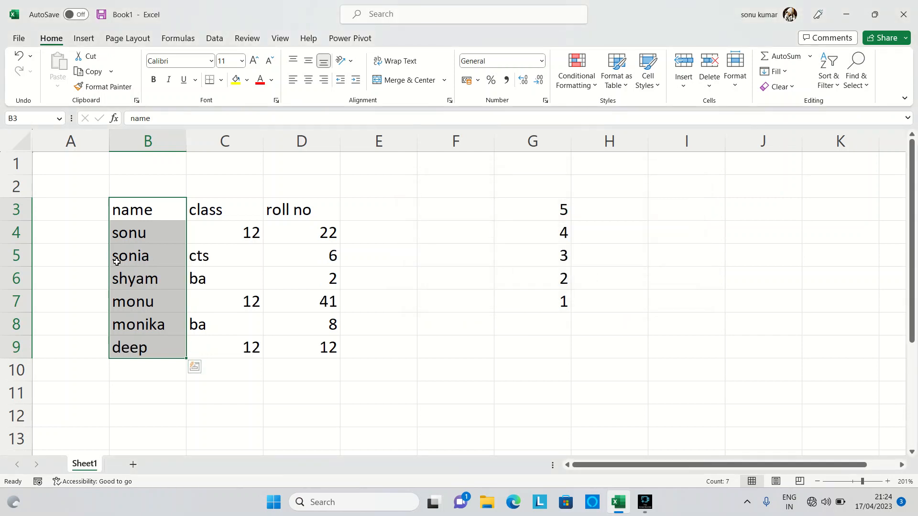
{"action": "left_click", "coordinate": [152, 369]}
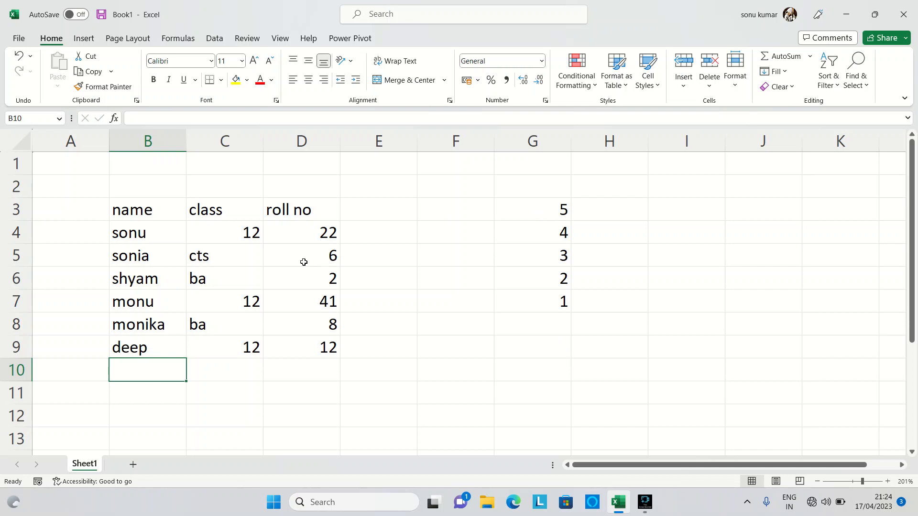
Step: Sort the name column B3:B9 from A to Z, expanding the selection to the adjacent columns
{"action": "left_click_drag", "start_coordinate": [148, 209], "coordinate": [138, 347]}
{"action": "left_click", "coordinate": [825, 85]}
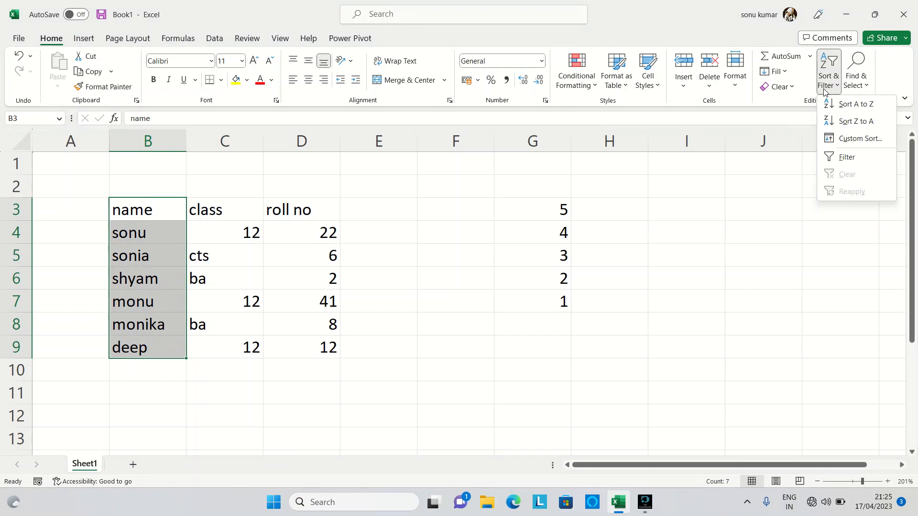
{"action": "left_click", "coordinate": [854, 104]}
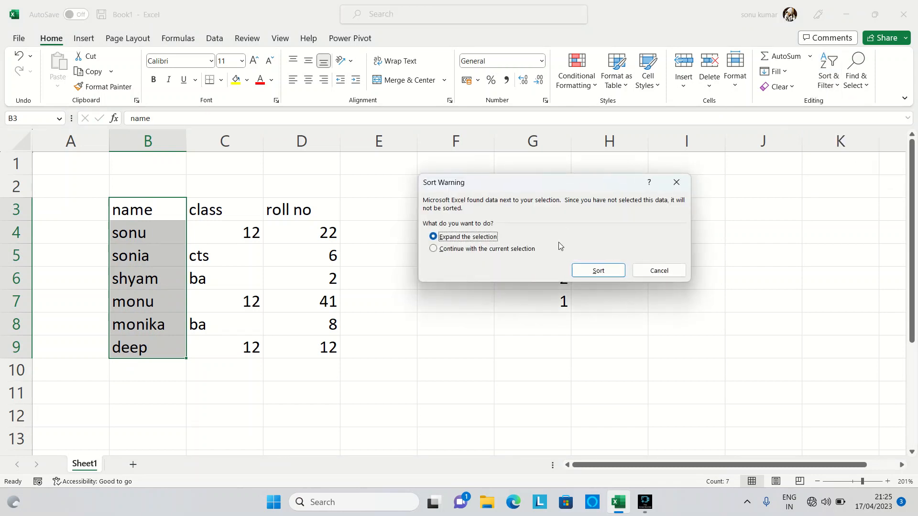
{"action": "left_click", "coordinate": [593, 271]}
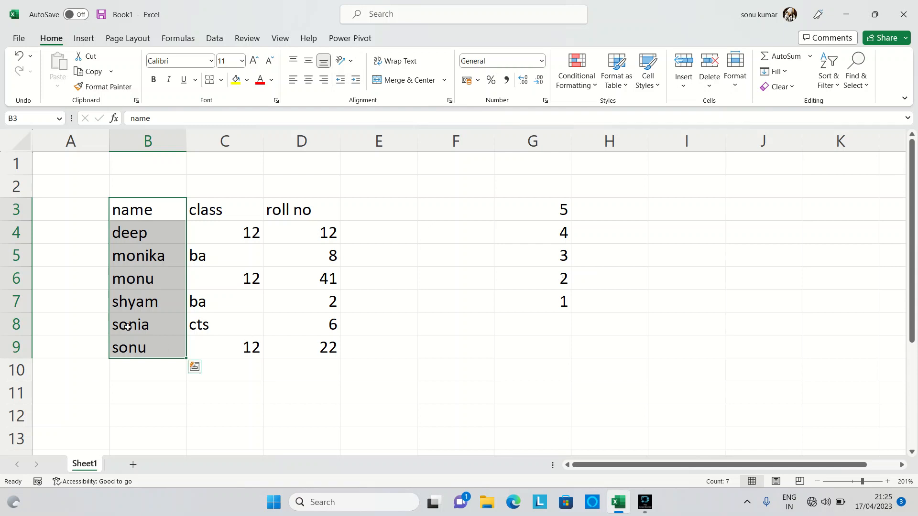
{"action": "left_click", "coordinate": [159, 257]}
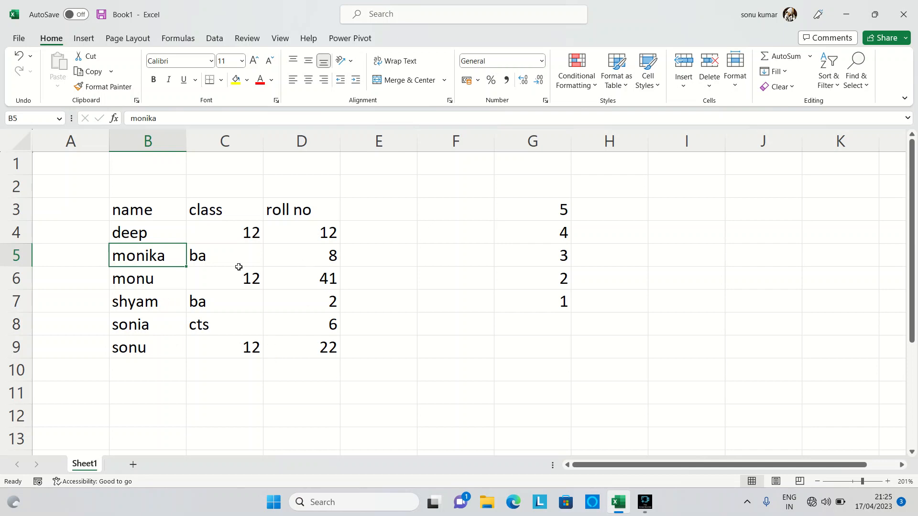
Step: Start a custom sort on the student table B3:D9 with class as the sort-by column
{"action": "left_click", "coordinate": [139, 216]}
{"action": "left_click_drag", "start_coordinate": [139, 216], "coordinate": [315, 359]}
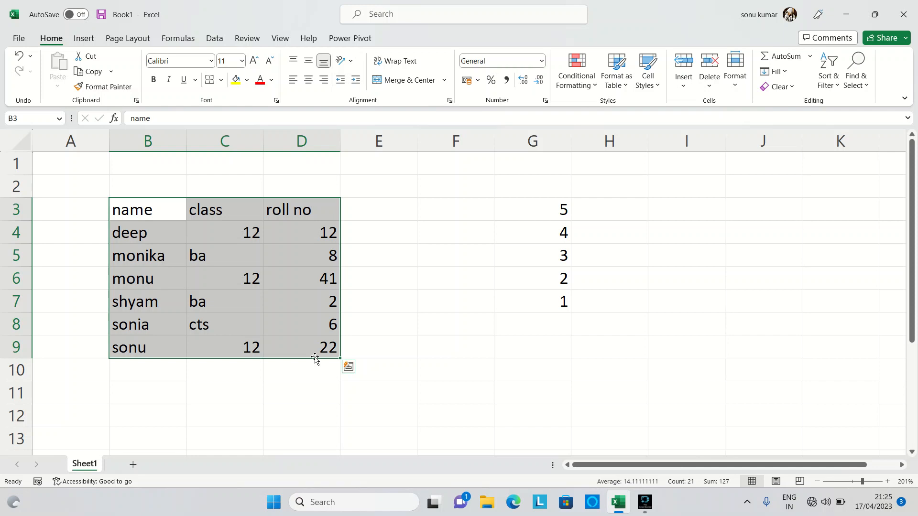
{"action": "left_click", "coordinate": [838, 87]}
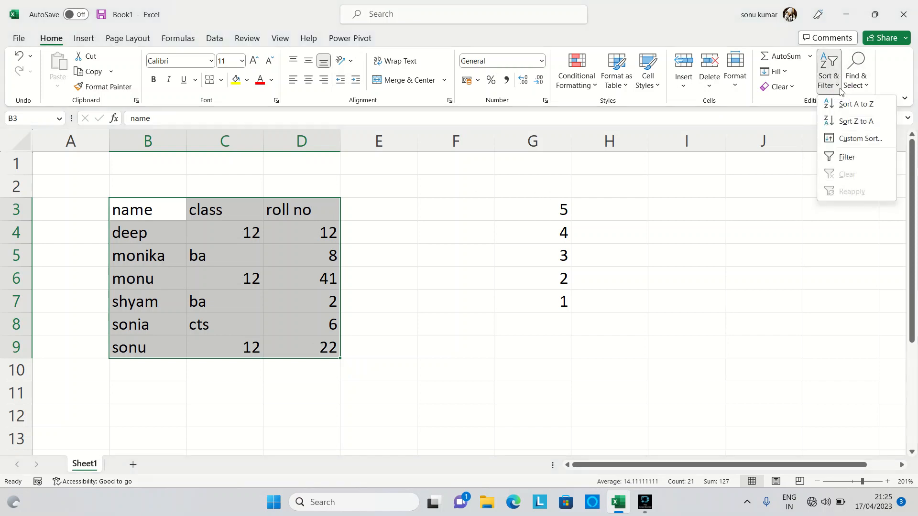
{"action": "left_click", "coordinate": [861, 140]}
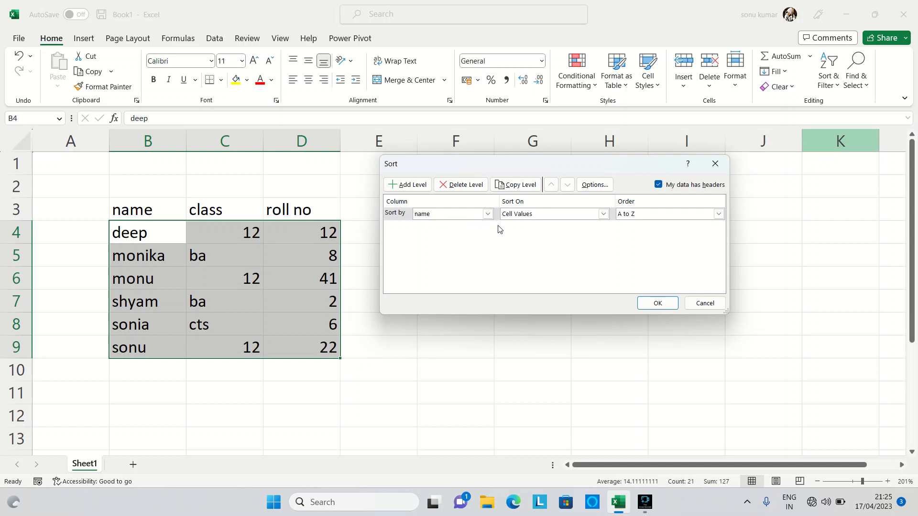
{"action": "left_click", "coordinate": [489, 215]}
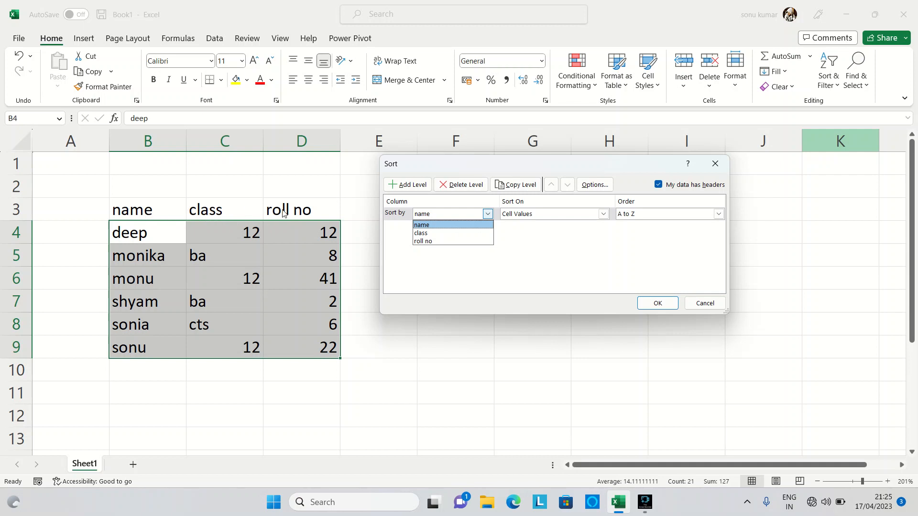
{"action": "left_click", "coordinate": [450, 231]}
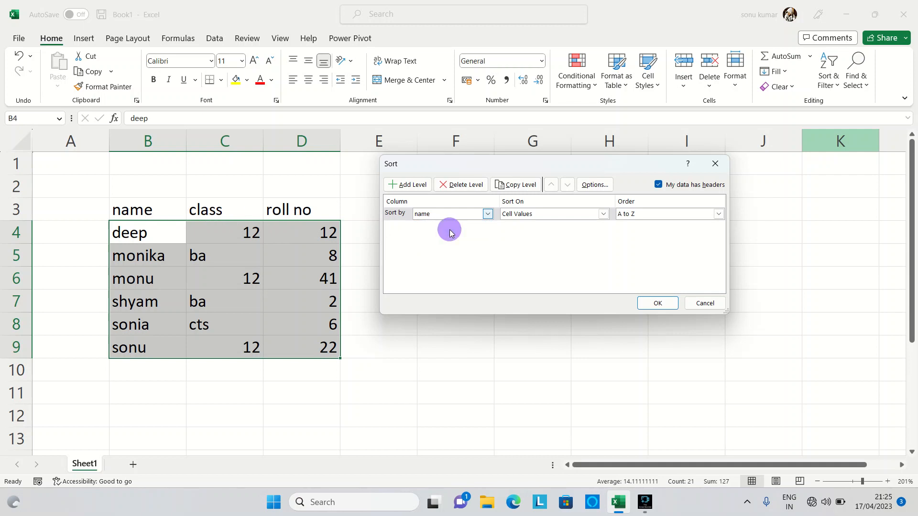
Step: Set the class sort to Cell Color with No Cell Color placed On Bottom, and apply it
{"action": "left_click", "coordinate": [604, 213]}
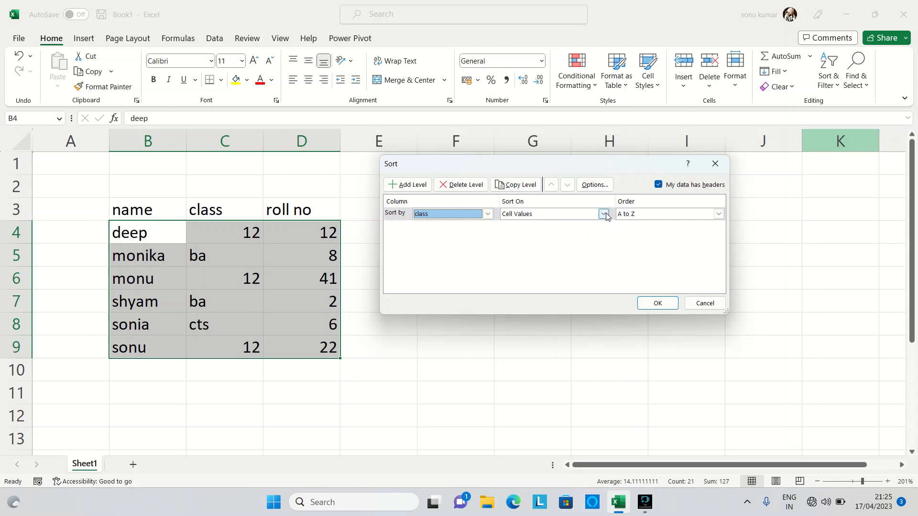
{"action": "left_click", "coordinate": [568, 233]}
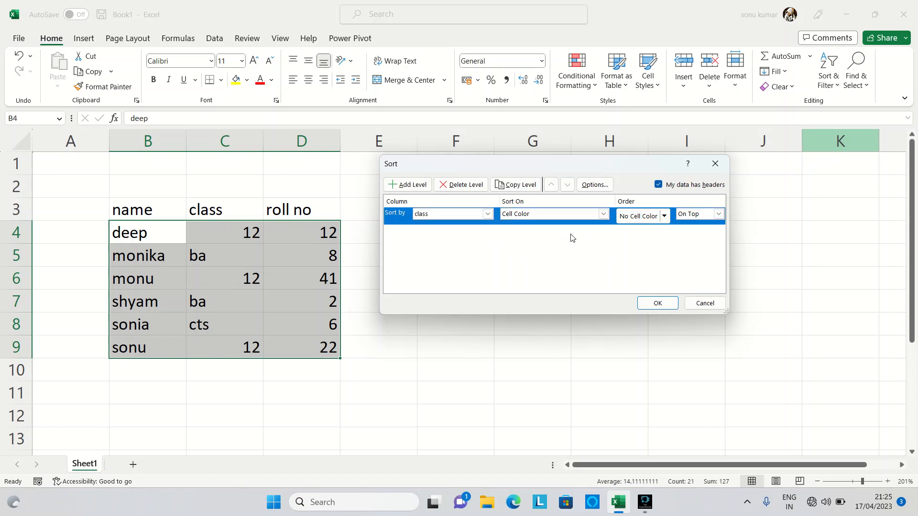
{"action": "left_click", "coordinate": [665, 216]}
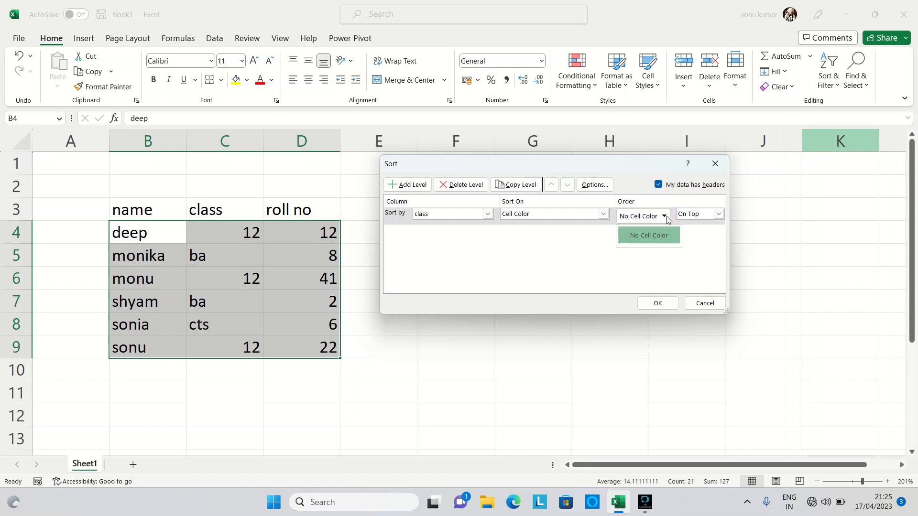
{"action": "left_click", "coordinate": [656, 242]}
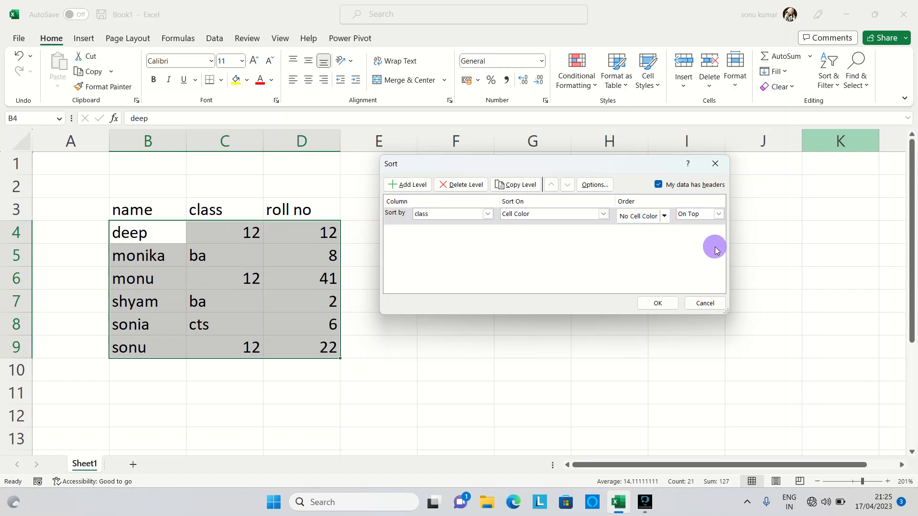
{"action": "left_click", "coordinate": [722, 216]}
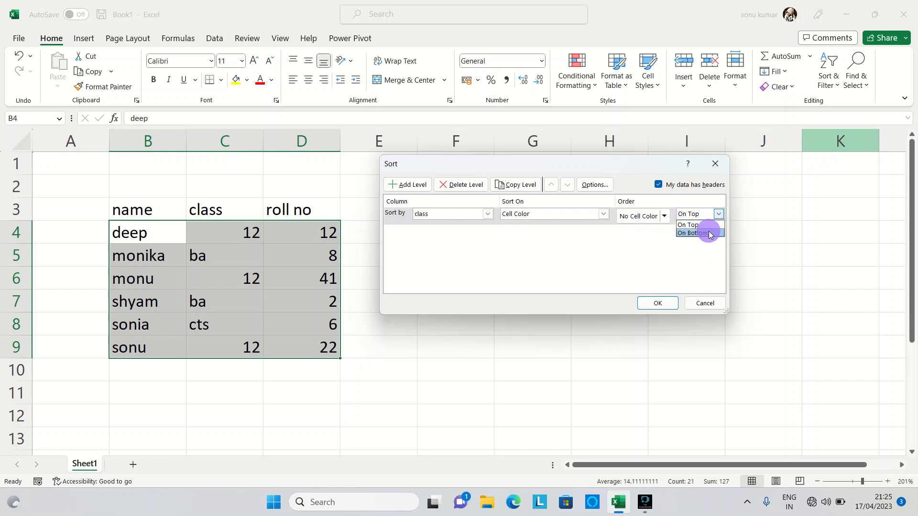
{"action": "left_click", "coordinate": [709, 232]}
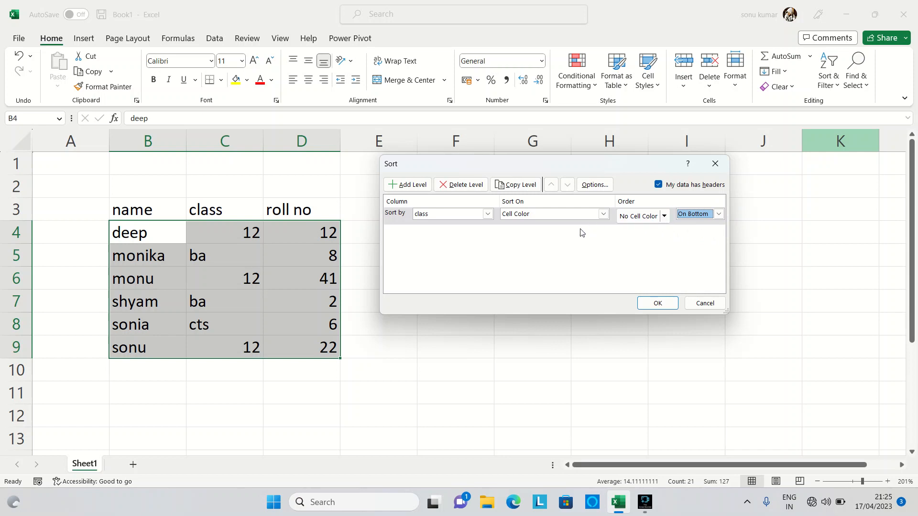
{"action": "left_click", "coordinate": [662, 304]}
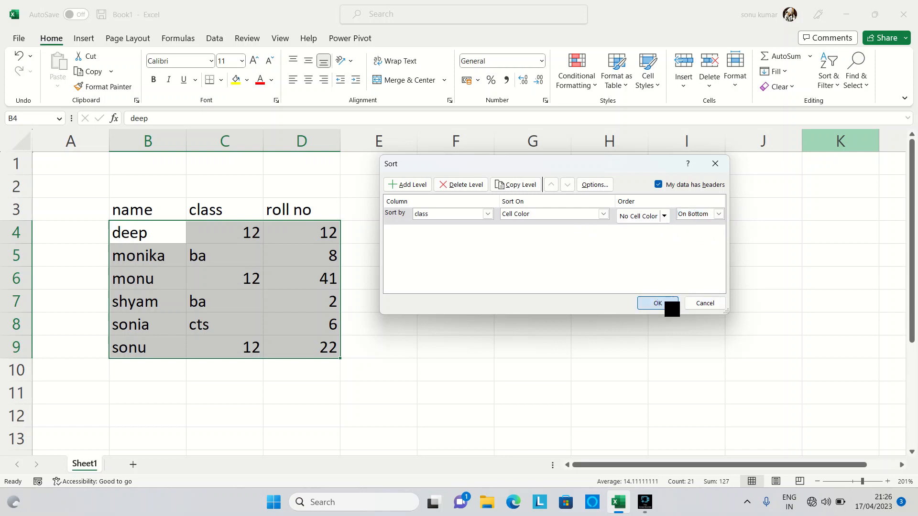
Step: Start a custom sort from header row B3:D3, expanding the selection to the table and choosing name as the sort-by column
{"action": "left_click", "coordinate": [217, 210]}
{"action": "left_click_drag", "start_coordinate": [127, 209], "coordinate": [337, 213]}
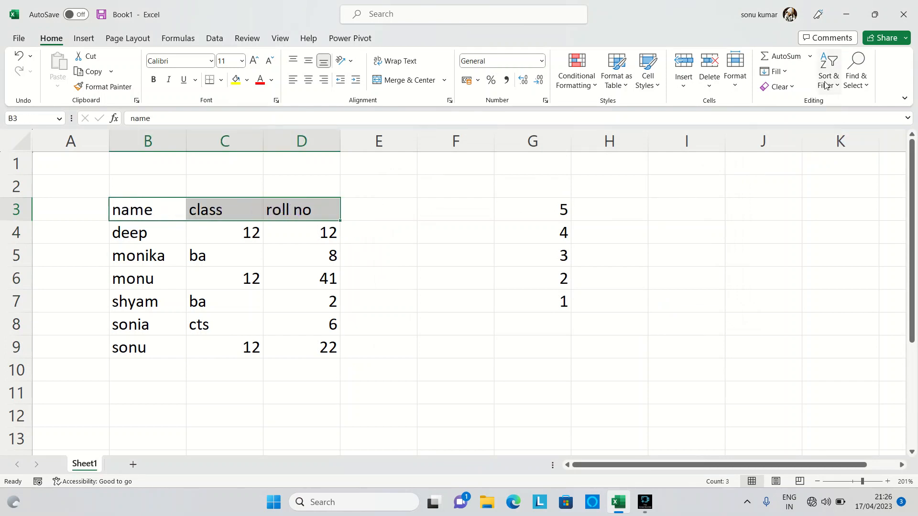
{"action": "left_click", "coordinate": [827, 82]}
{"action": "left_click", "coordinate": [861, 138]}
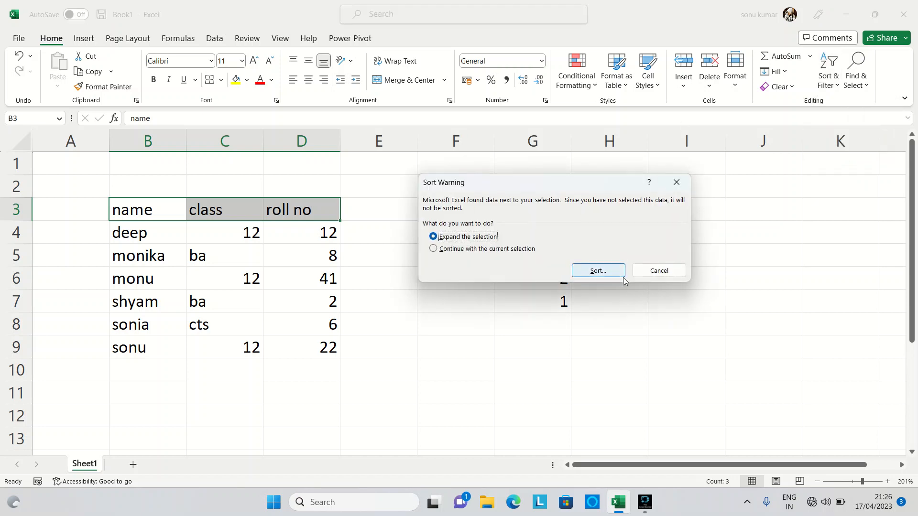
{"action": "left_click", "coordinate": [598, 270]}
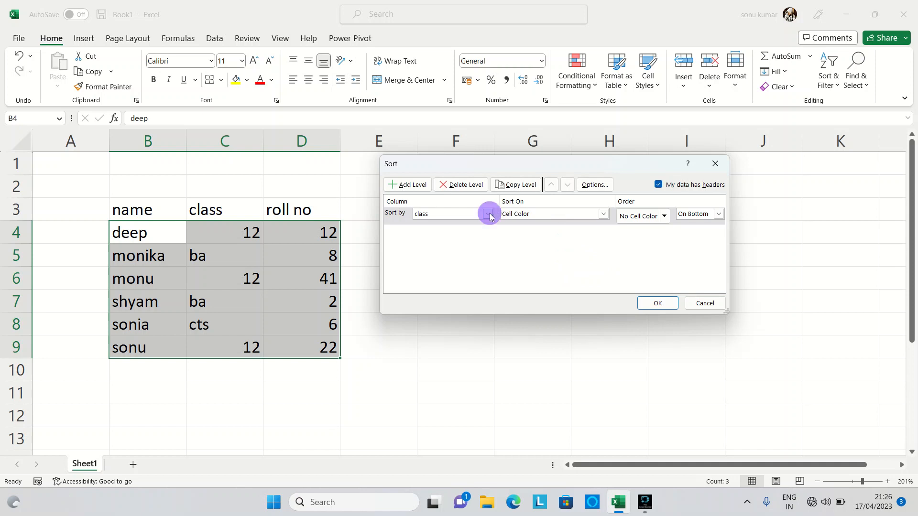
{"action": "left_click", "coordinate": [488, 214]}
{"action": "left_click", "coordinate": [476, 226]}
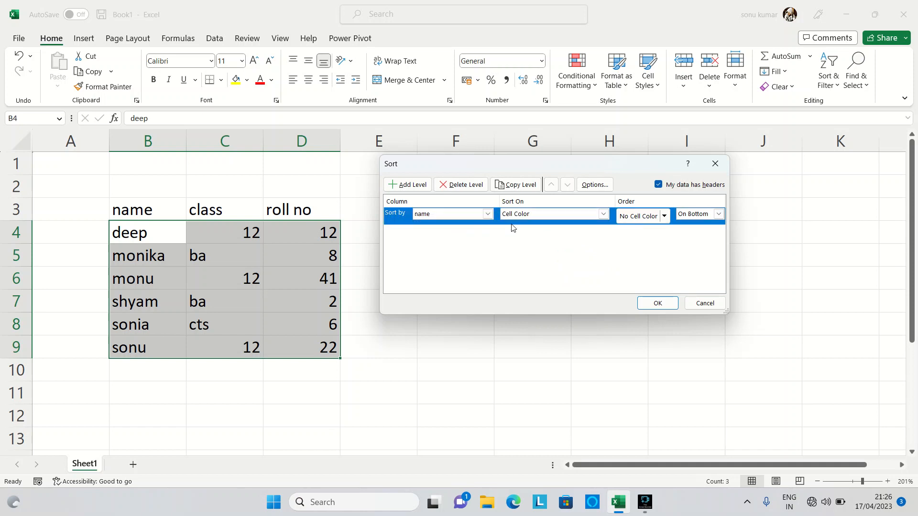
Step: Set the name sort to Cell Values in Z to A order and apply it
{"action": "left_click", "coordinate": [604, 214]}
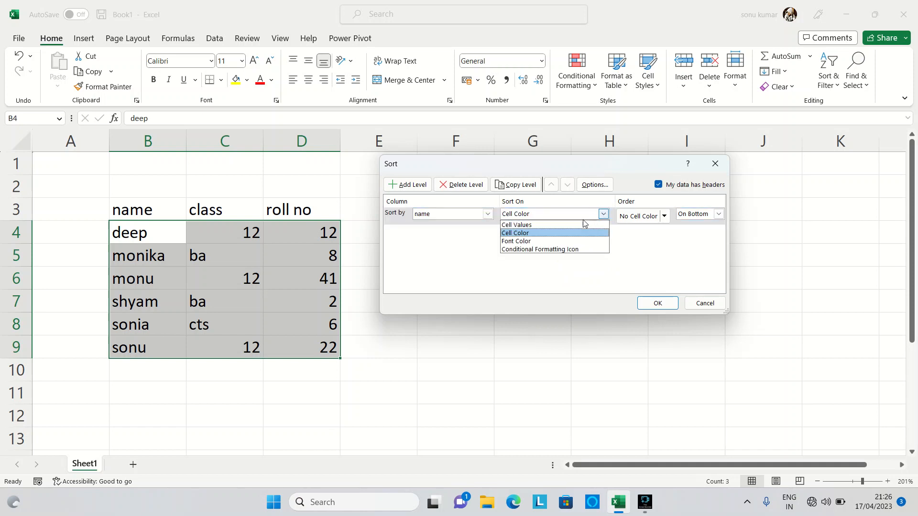
{"action": "left_click", "coordinate": [579, 233]}
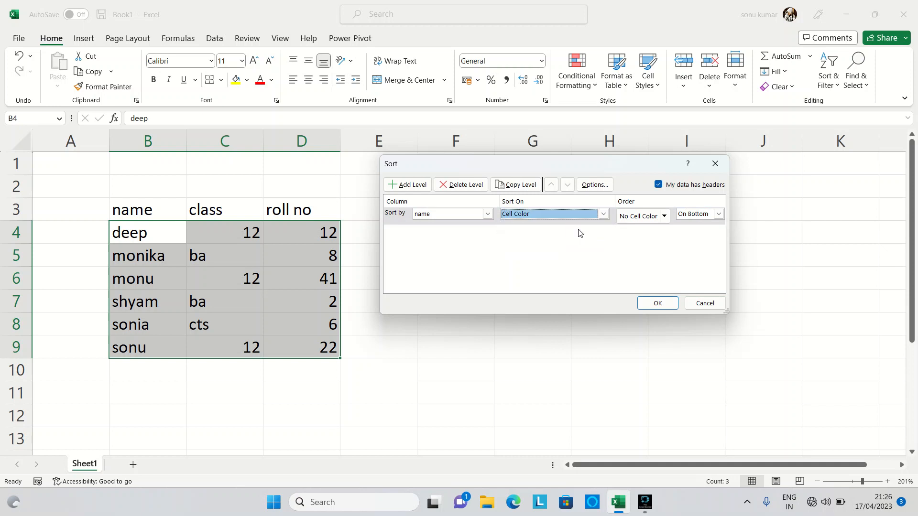
{"action": "left_click", "coordinate": [582, 216]}
{"action": "left_click", "coordinate": [577, 225]}
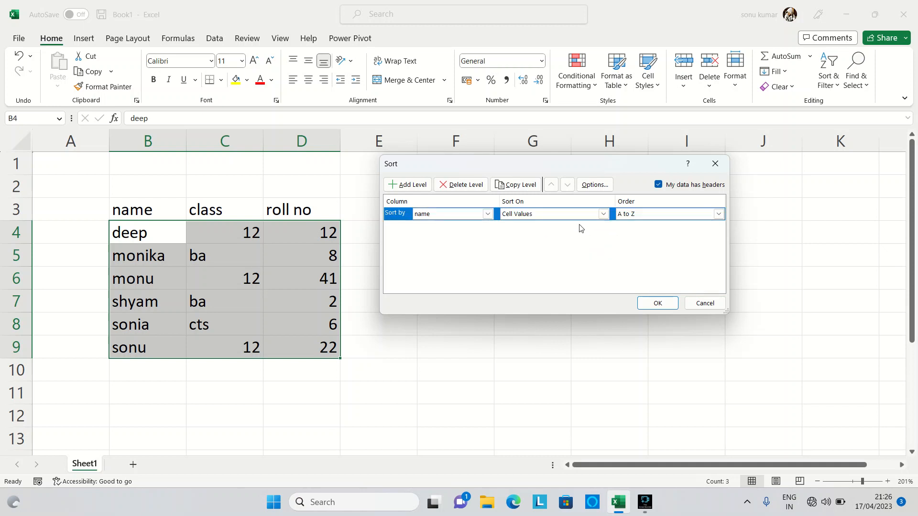
{"action": "left_click", "coordinate": [716, 216]}
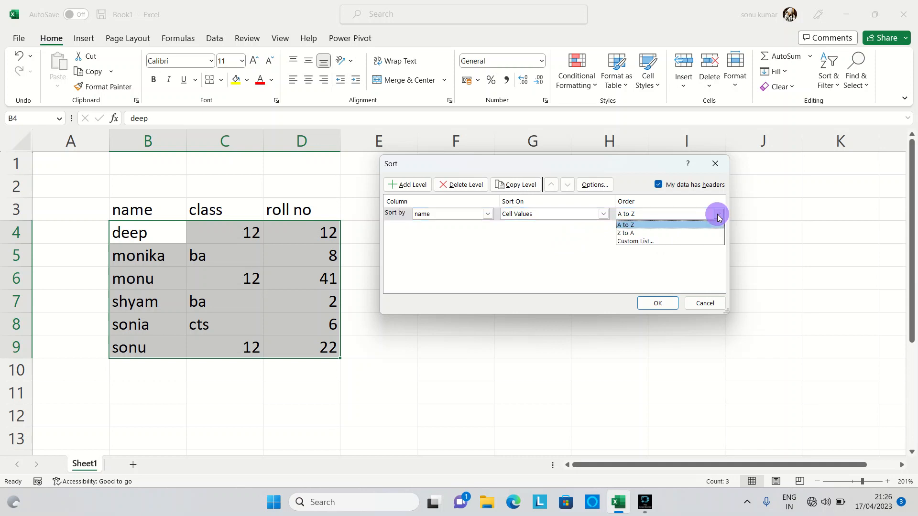
{"action": "left_click", "coordinate": [676, 233]}
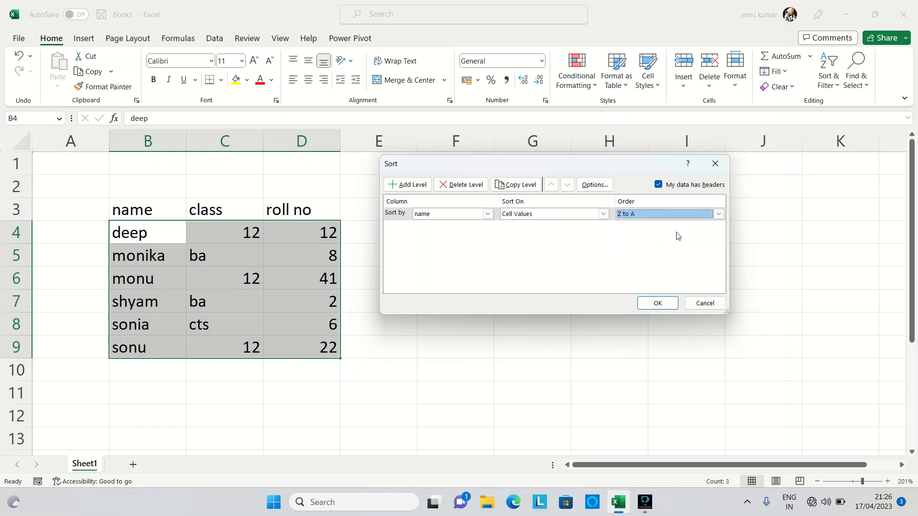
{"action": "left_click", "coordinate": [658, 304]}
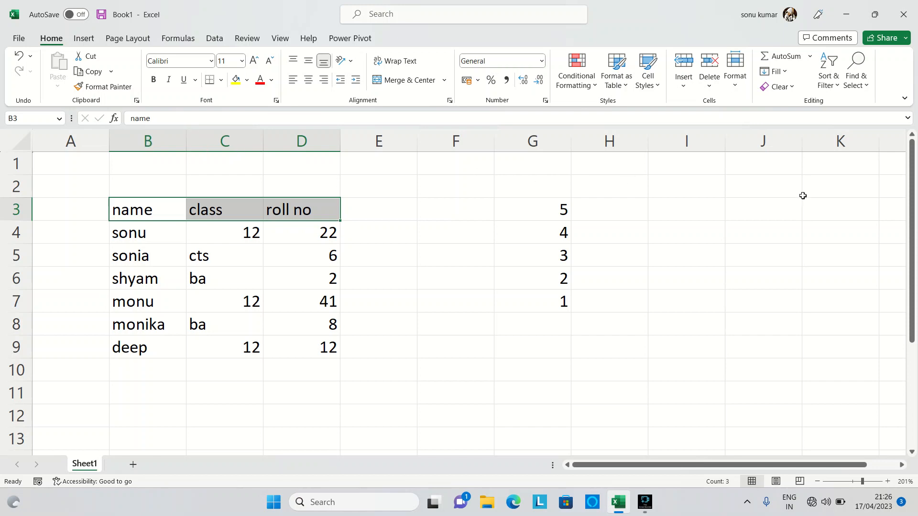
Step: Turn on filters for the name, class and roll no headers in B3:D3
{"action": "left_click", "coordinate": [829, 70]}
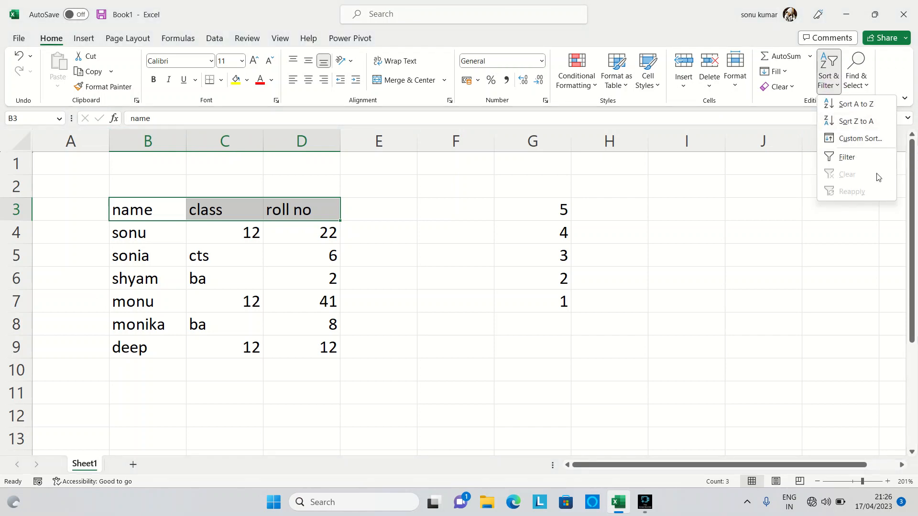
{"action": "left_click", "coordinate": [872, 161]}
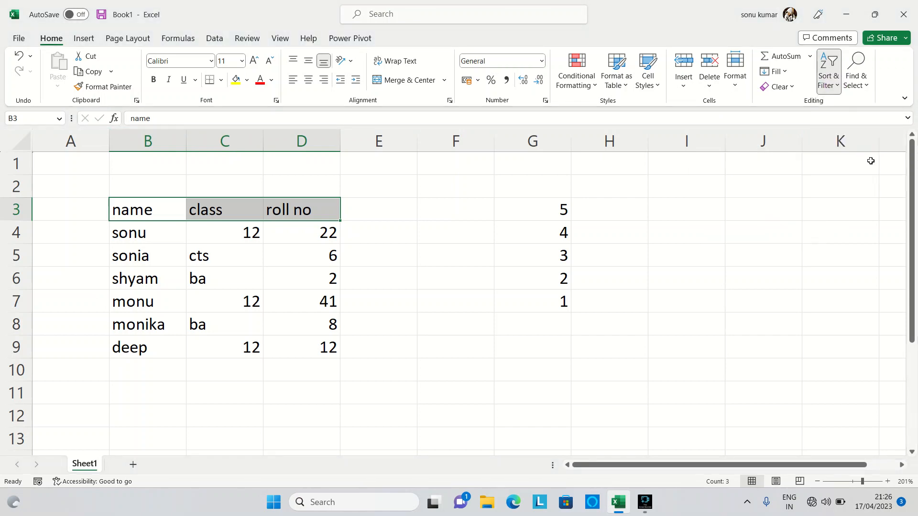
{"action": "left_click", "coordinate": [181, 215]}
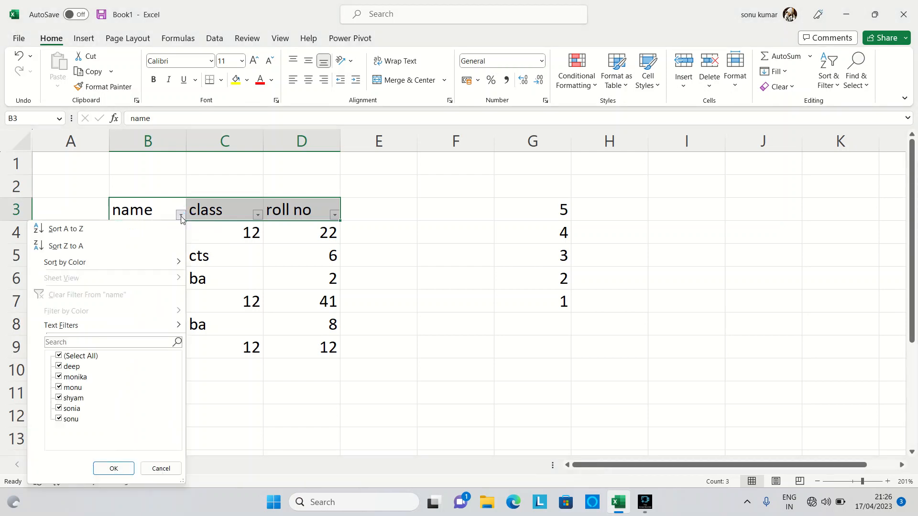
{"action": "left_click", "coordinate": [181, 216]}
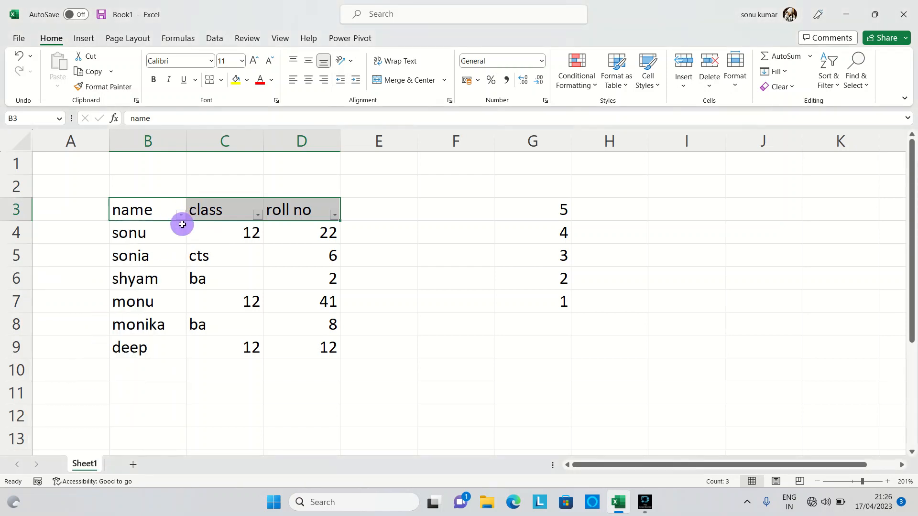
Step: Filter the name column to show only the student in row 9
{"action": "left_click", "coordinate": [181, 216]}
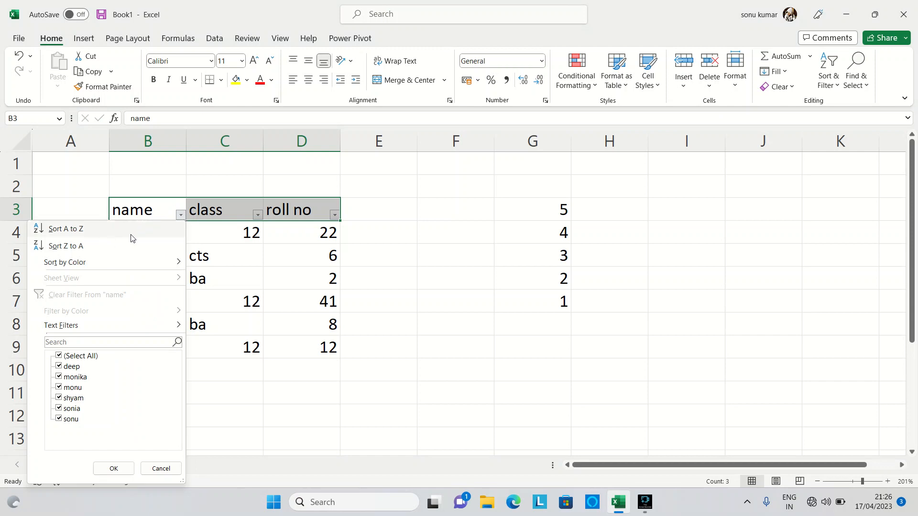
{"action": "mouse_move", "coordinate": [124, 262]}
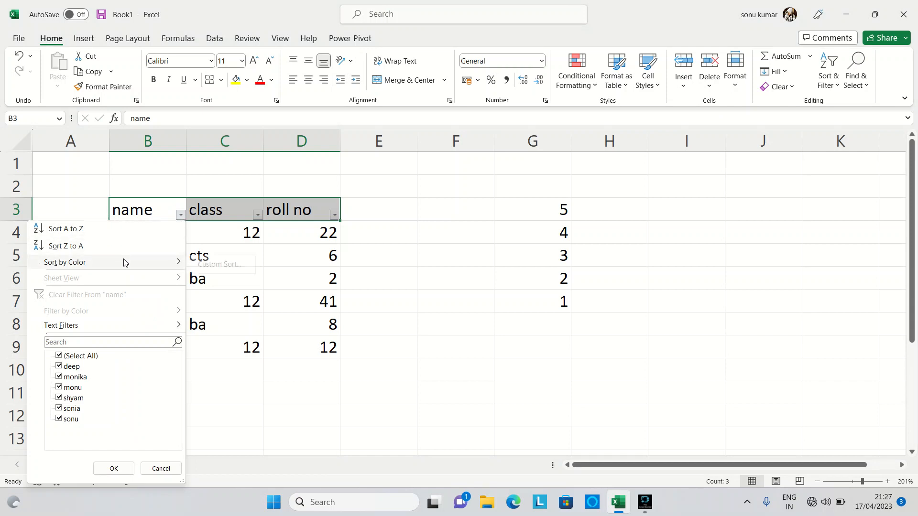
{"action": "left_click", "coordinate": [59, 356]}
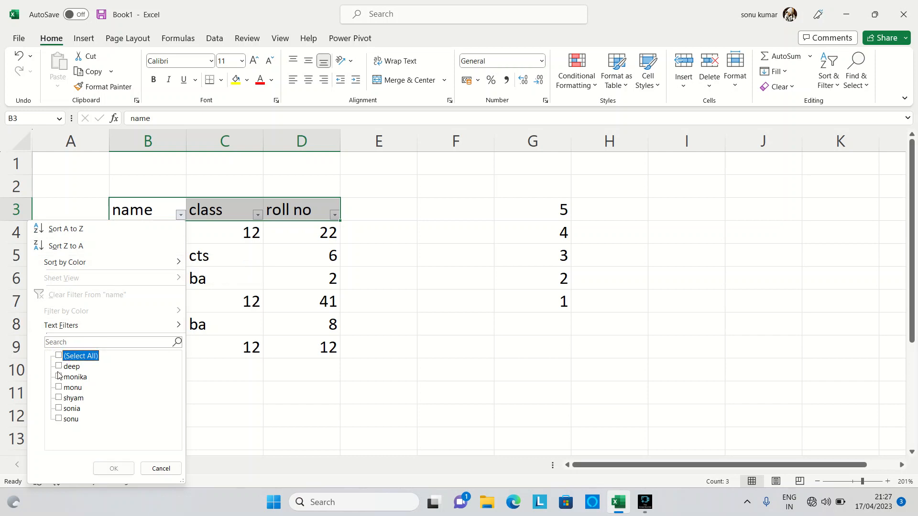
{"action": "left_click", "coordinate": [59, 366]}
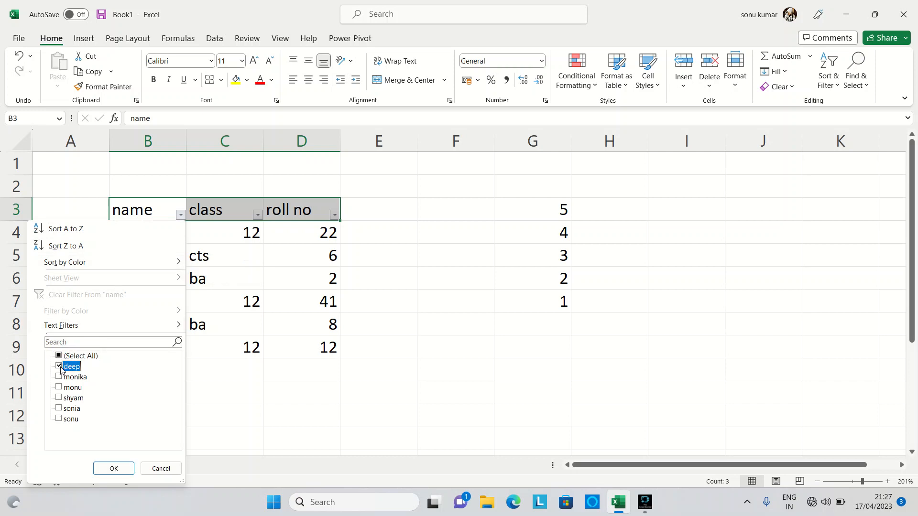
{"action": "left_click", "coordinate": [114, 469]}
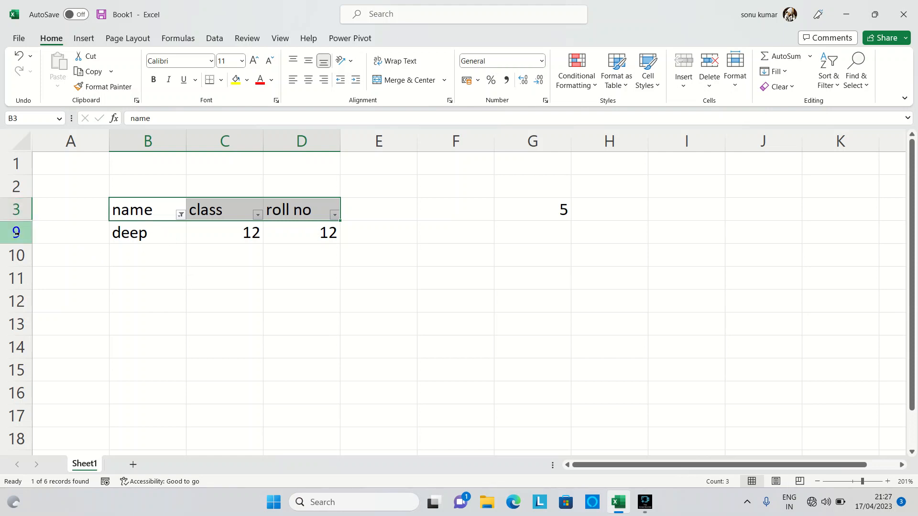
{"action": "left_click_drag", "start_coordinate": [25, 220], "coordinate": [25, 250]}
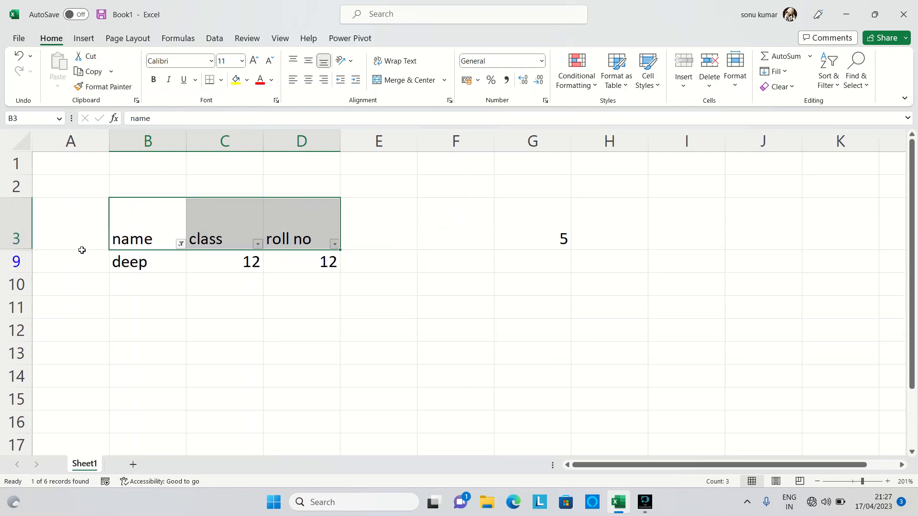
{"action": "key", "text": "ctrl+z"}
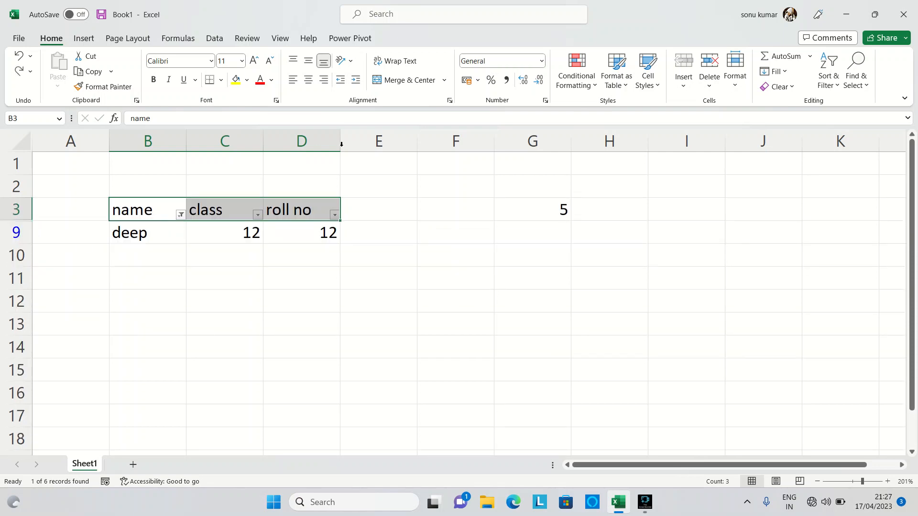
{"action": "left_click", "coordinate": [829, 85]}
{"action": "left_click", "coordinate": [494, 309]}
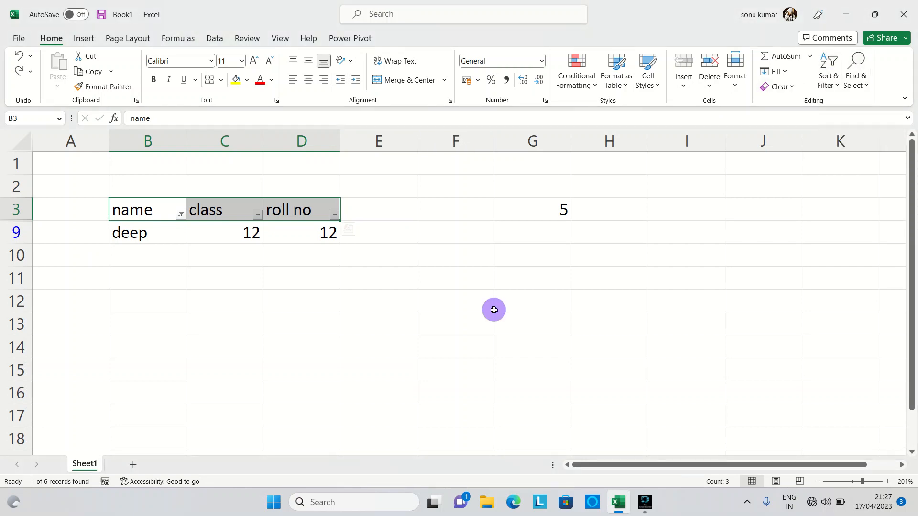
Step: Reselect all entries in the name column's filter to show every student
{"action": "left_click", "coordinate": [181, 215]}
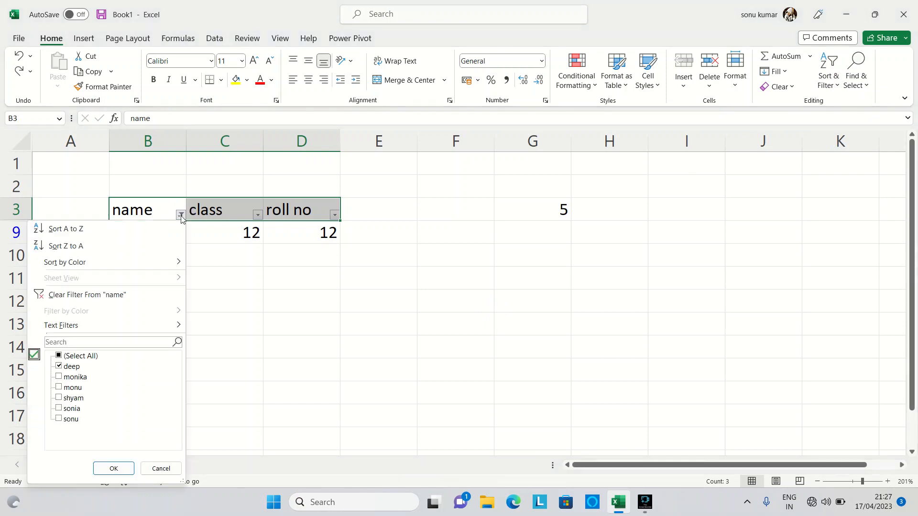
{"action": "left_click", "coordinate": [59, 356]}
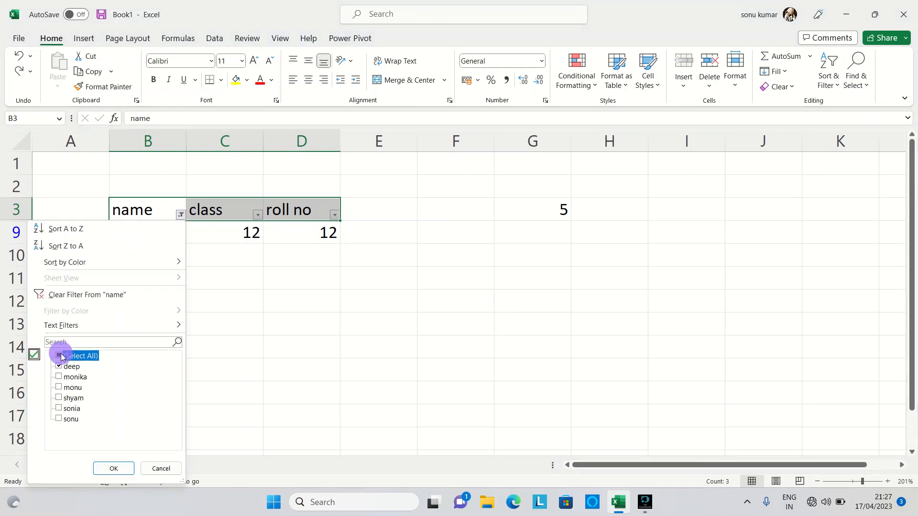
{"action": "left_click", "coordinate": [112, 468]}
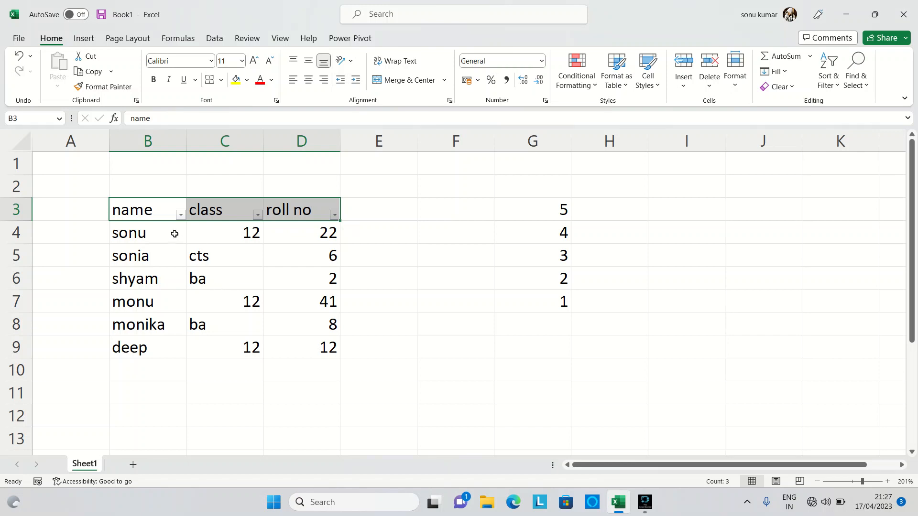
{"action": "left_click", "coordinate": [184, 217]}
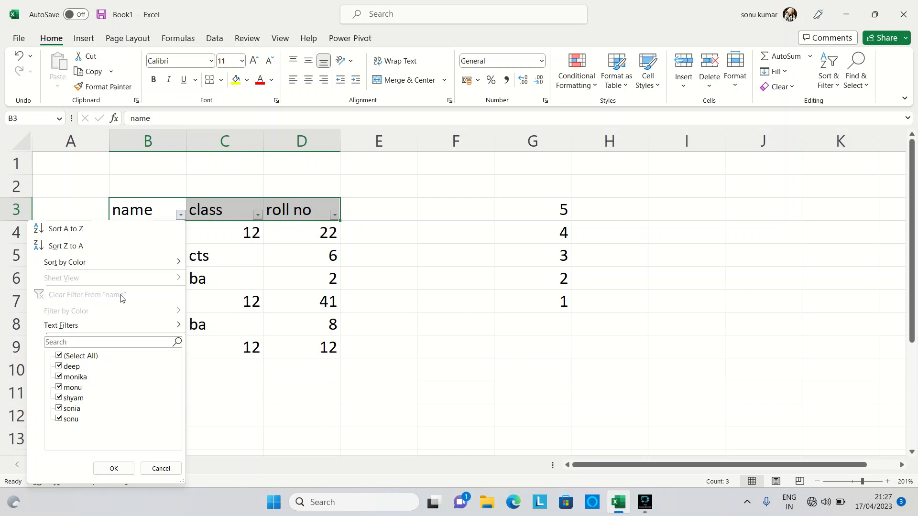
{"action": "left_click", "coordinate": [330, 427]}
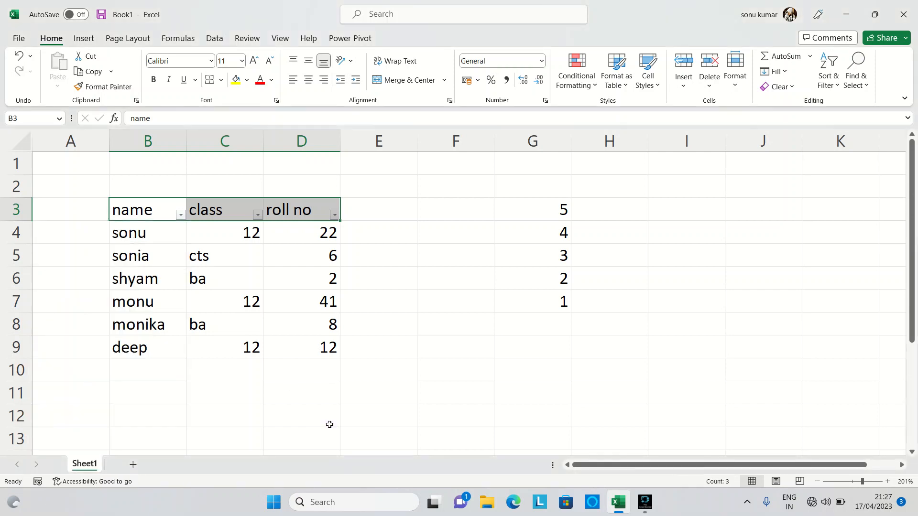
{"action": "left_click", "coordinate": [828, 74]}
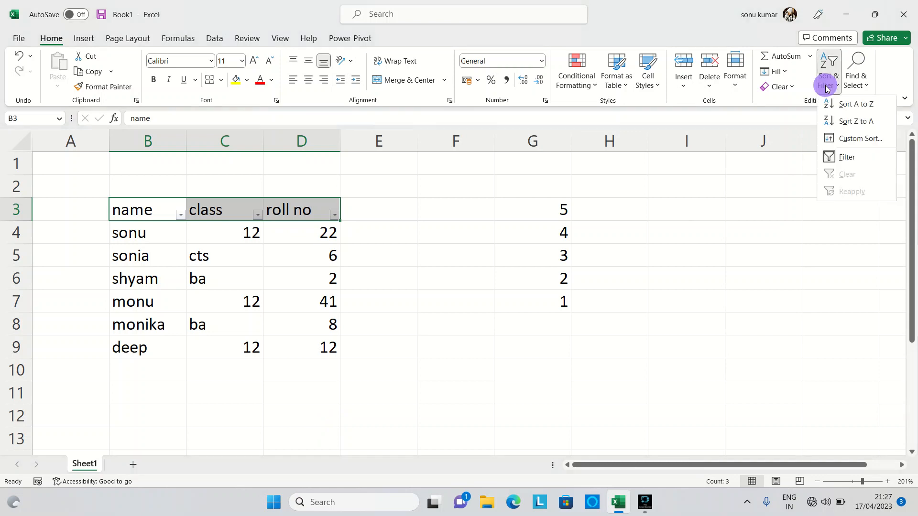
{"action": "left_click", "coordinate": [801, 247]}
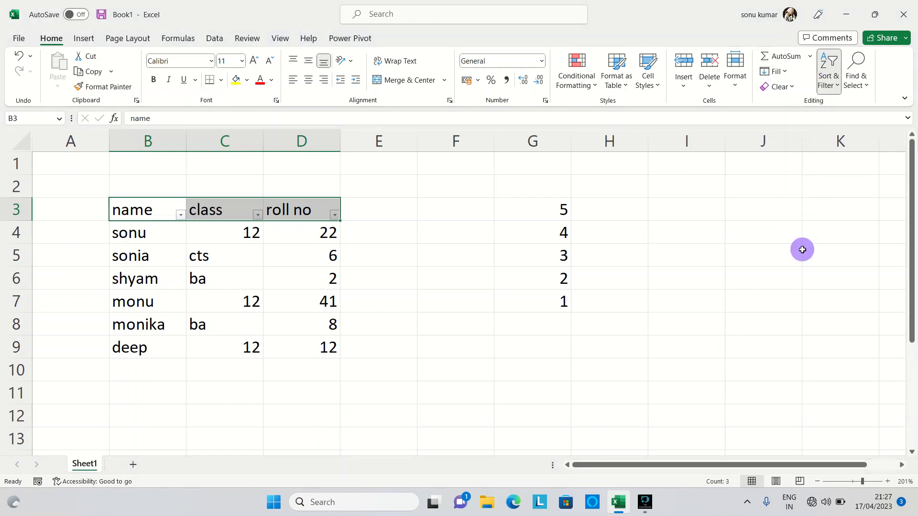
Step: Use Find to search for a student's name with the header row selected, and close the search
{"action": "left_click", "coordinate": [865, 86]}
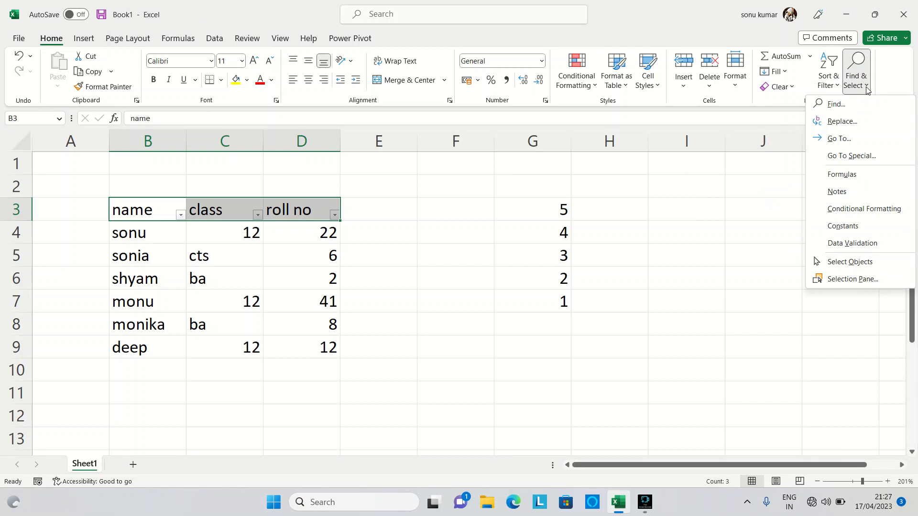
{"action": "left_click", "coordinate": [859, 106]}
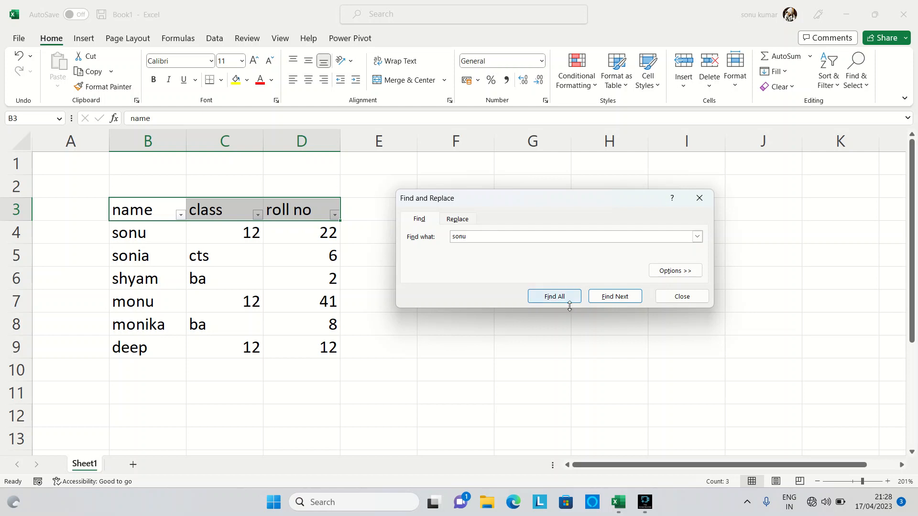
{"action": "left_click", "coordinate": [609, 294]}
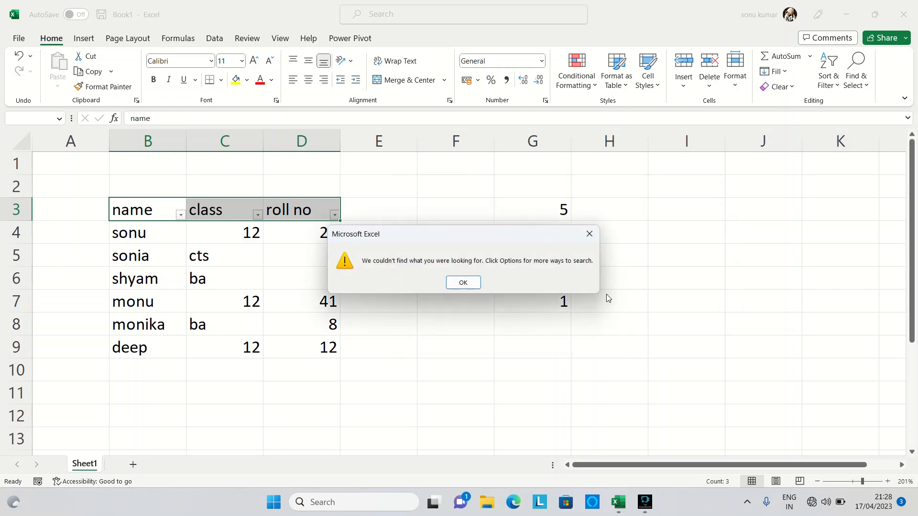
{"action": "left_click", "coordinate": [467, 287]}
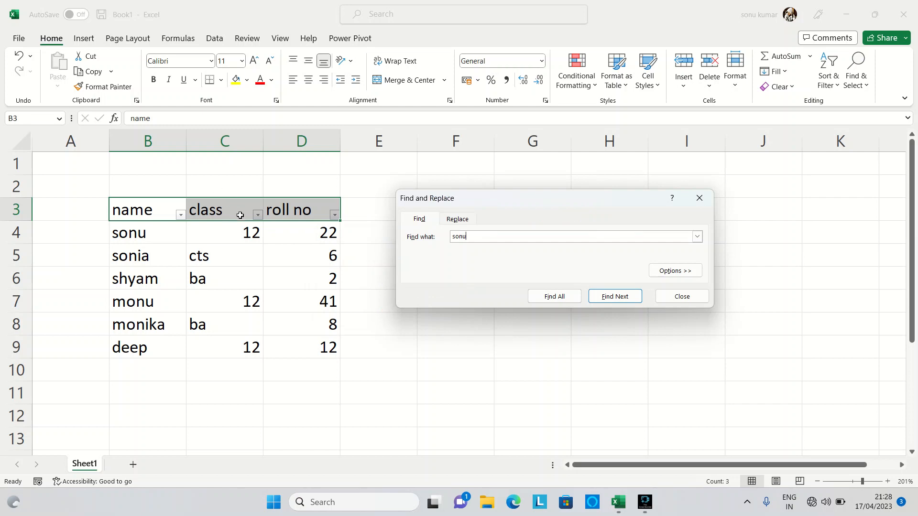
{"action": "left_click", "coordinate": [387, 347]}
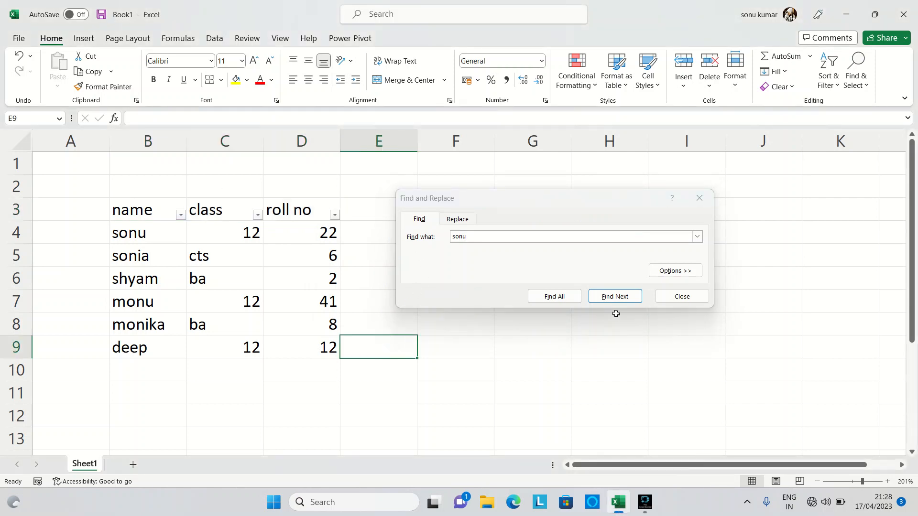
{"action": "left_click", "coordinate": [700, 206]}
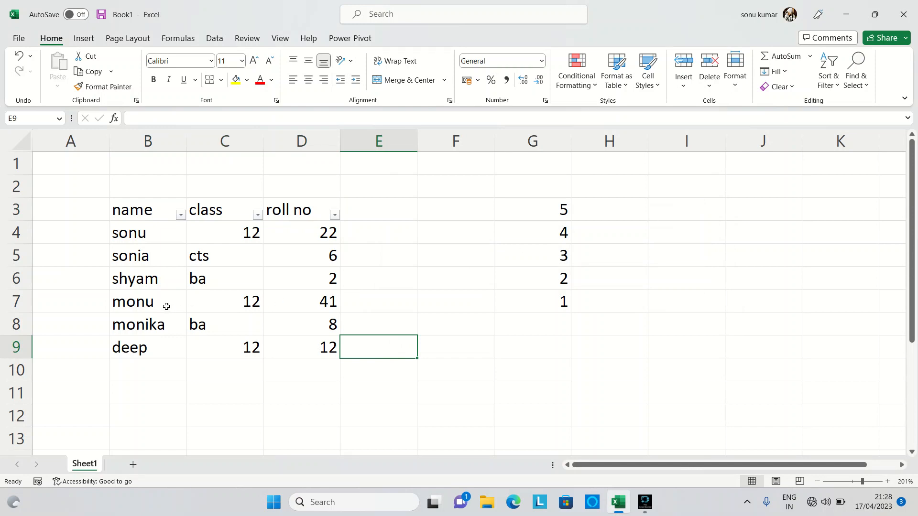
Step: Search the sheet with Find for the first name of the student in row 4
{"action": "left_click", "coordinate": [869, 81]}
{"action": "left_click", "coordinate": [861, 108]}
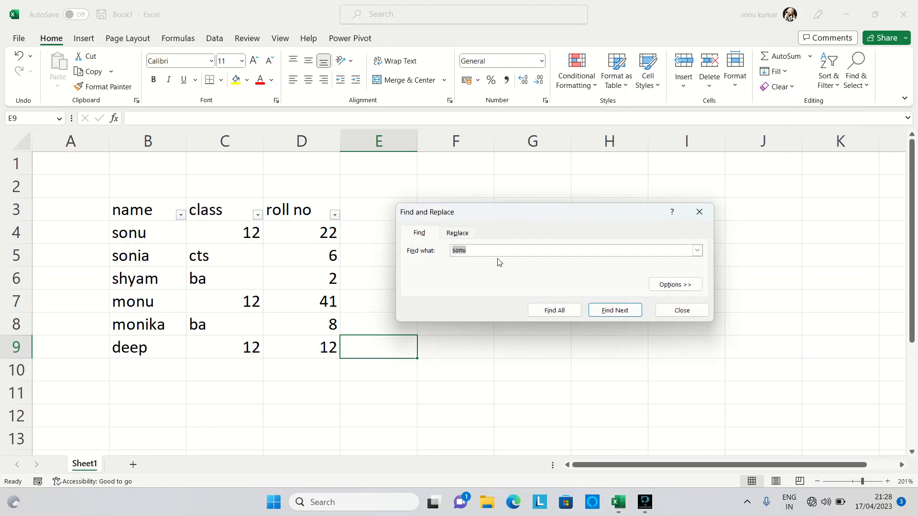
{"action": "left_click", "coordinate": [615, 310]}
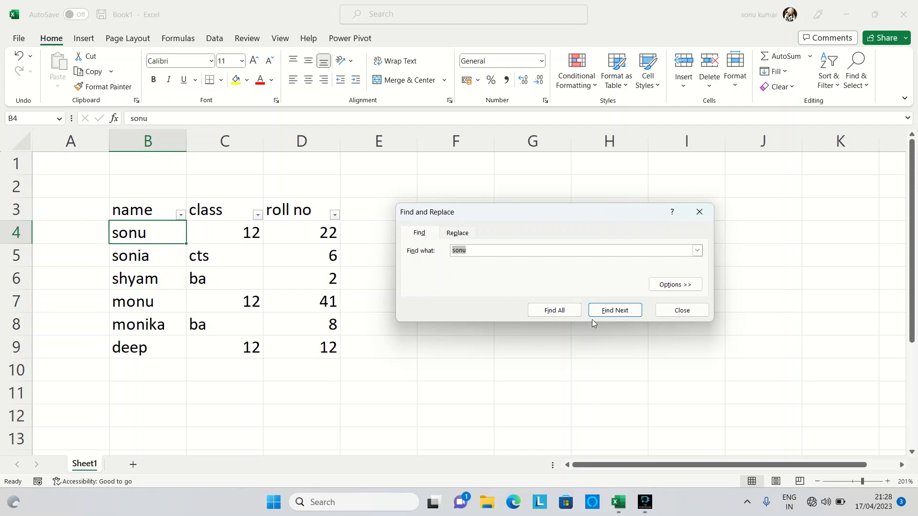
{"action": "left_click", "coordinate": [608, 312]}
{"action": "left_click", "coordinate": [608, 312]}
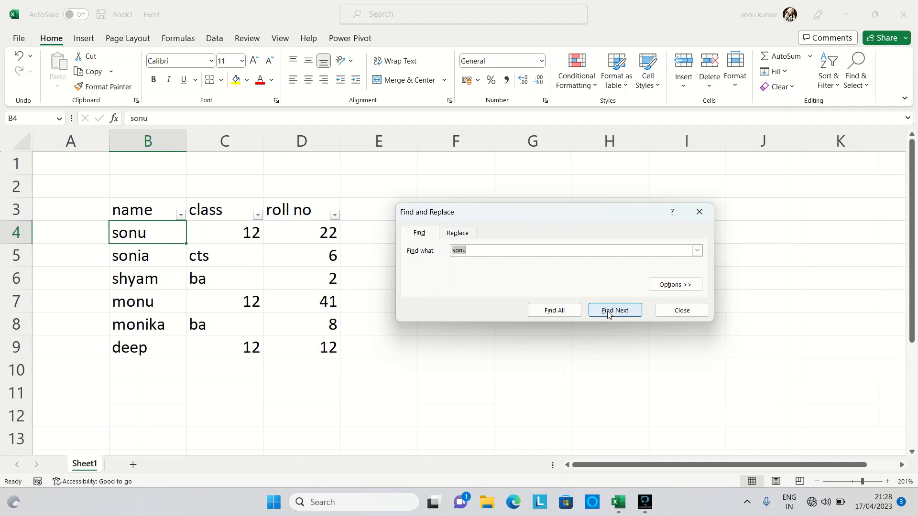
Step: Use Find to step through the cells containing "so"
{"action": "type", "text": "so"}
{"action": "left_click", "coordinate": [609, 312]}
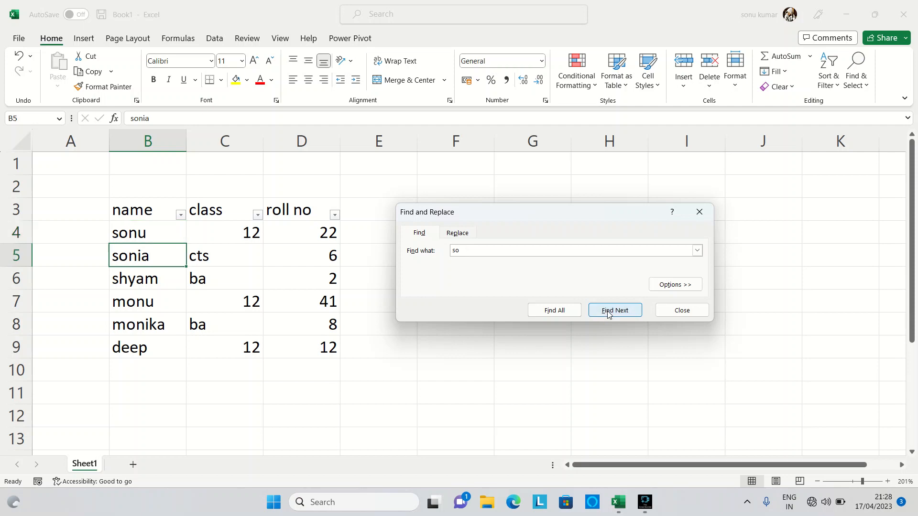
{"action": "left_click", "coordinate": [605, 312]}
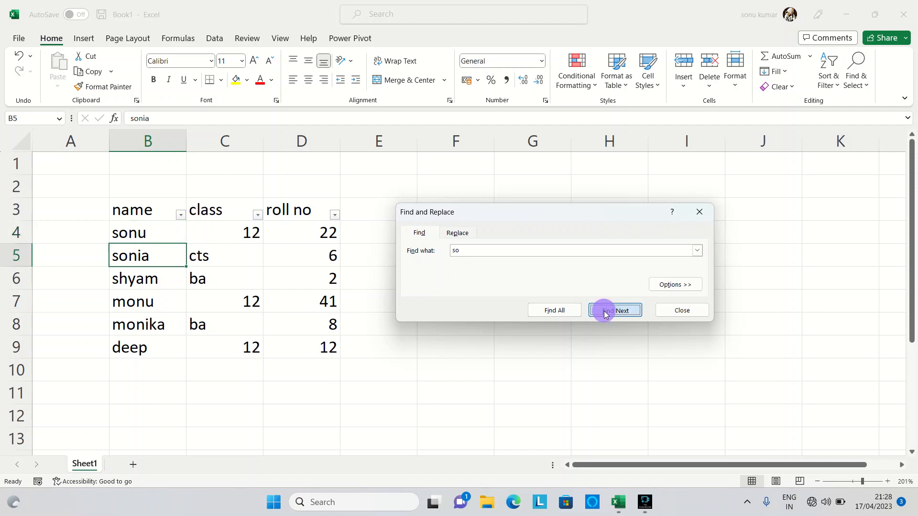
{"action": "left_click", "coordinate": [605, 312]}
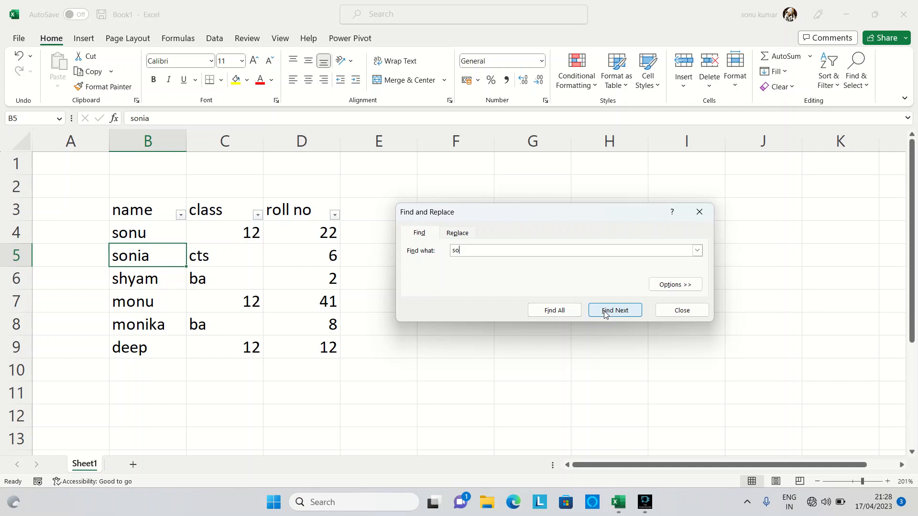
Step: Replace "so" with "mo" in the names in B4 and B5 one at a time, and close Find and Replace
{"action": "left_click", "coordinate": [457, 233]}
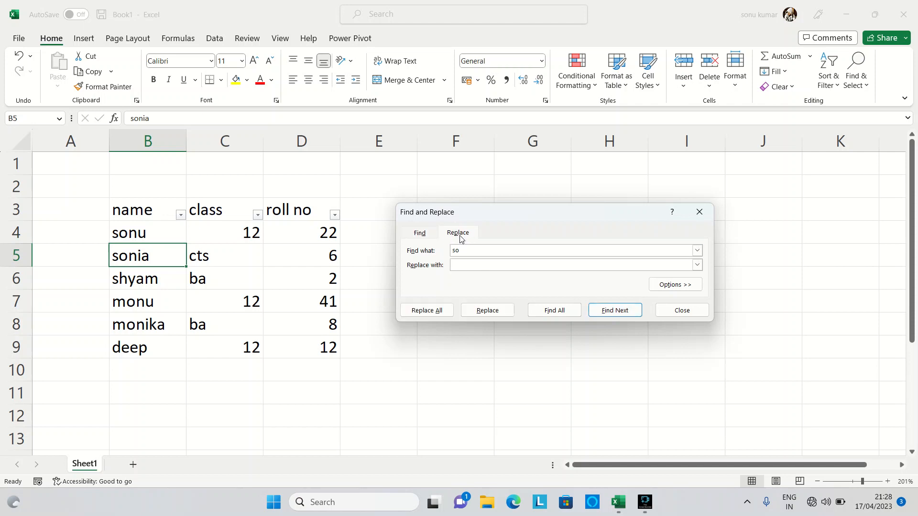
{"action": "left_click", "coordinate": [472, 250]}
{"action": "left_click", "coordinate": [469, 260]}
{"action": "left_click", "coordinate": [612, 313]}
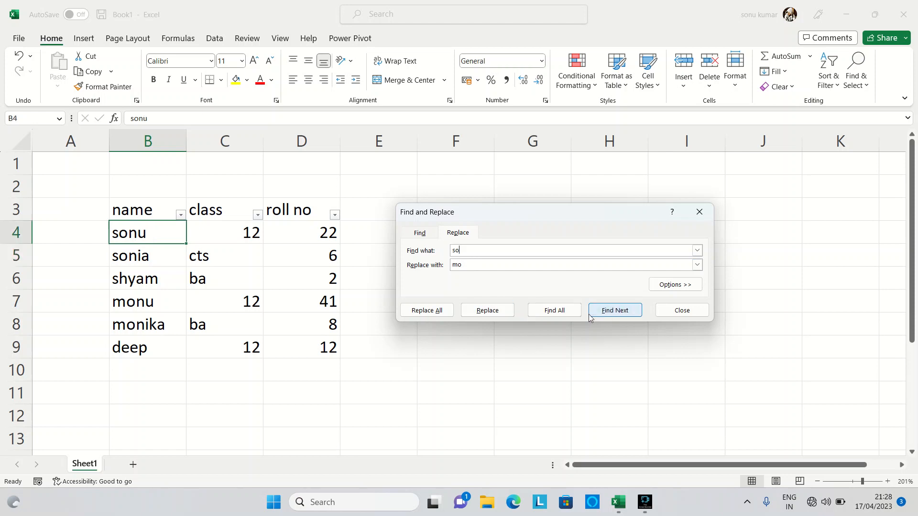
{"action": "left_click", "coordinate": [484, 310]}
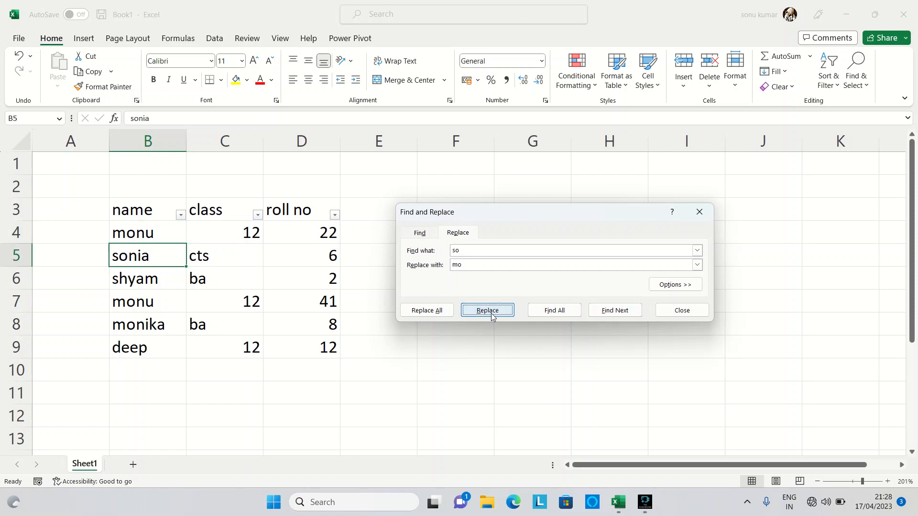
{"action": "left_click", "coordinate": [491, 313]}
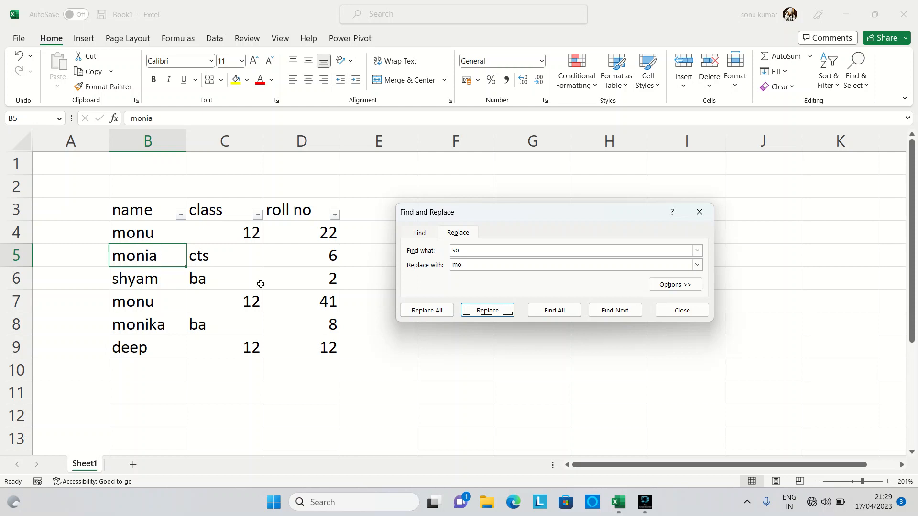
{"action": "left_click", "coordinate": [694, 312]}
Step: Examine the Go To dialog and its Go To Special options, and close them without selecting anything
{"action": "left_click", "coordinate": [856, 72]}
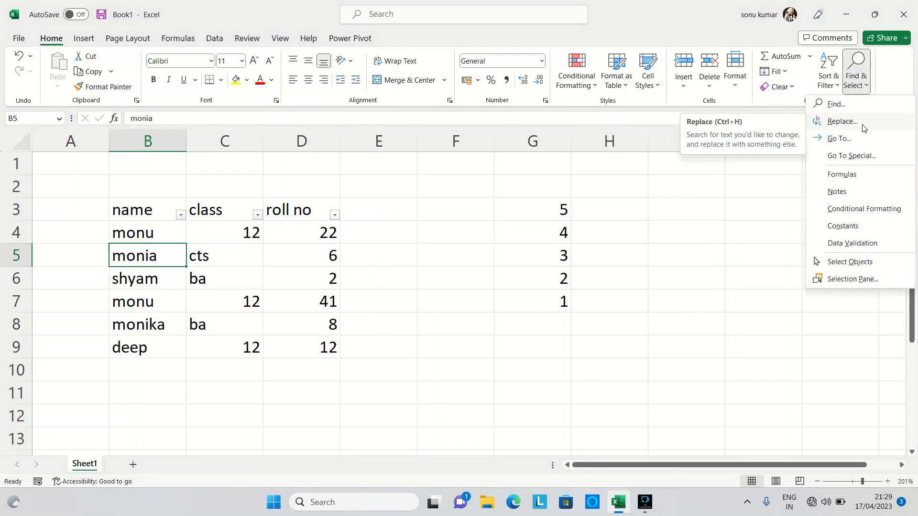
{"action": "left_click", "coordinate": [860, 140]}
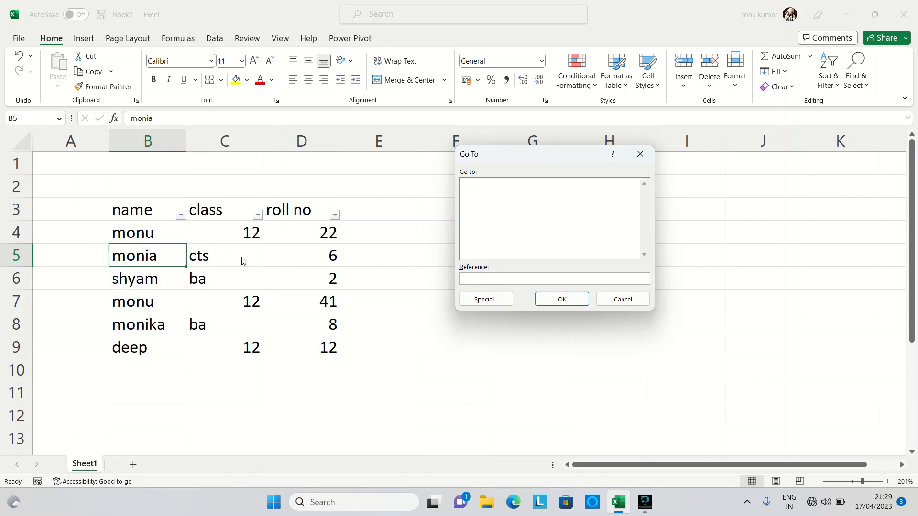
{"action": "left_click", "coordinate": [221, 257]}
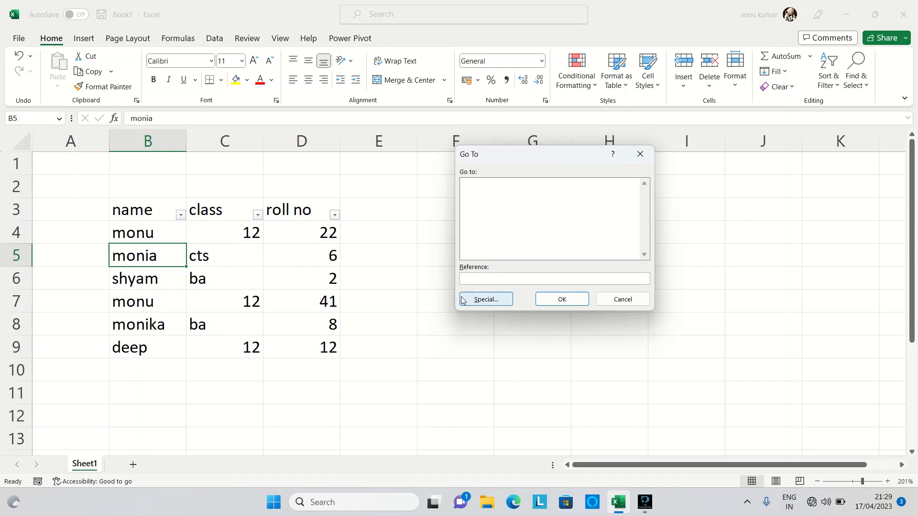
{"action": "left_click", "coordinate": [559, 300]}
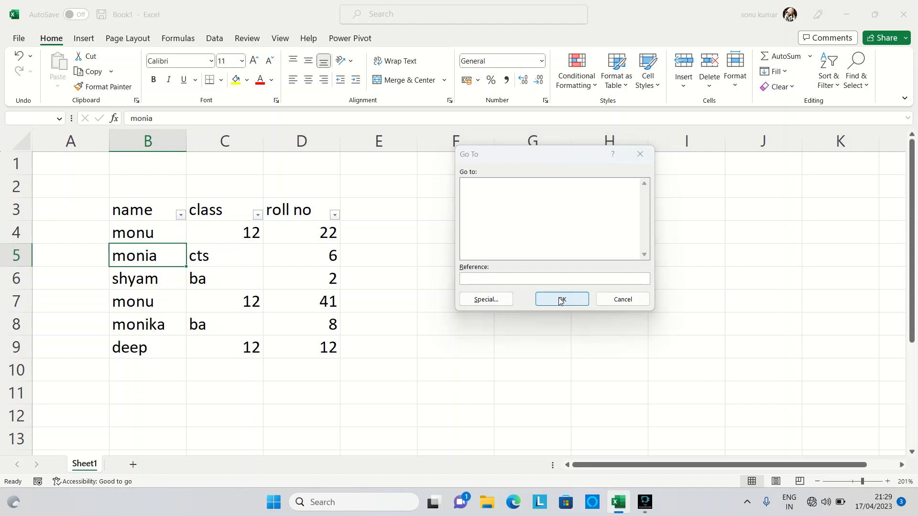
{"action": "left_click", "coordinate": [466, 282]}
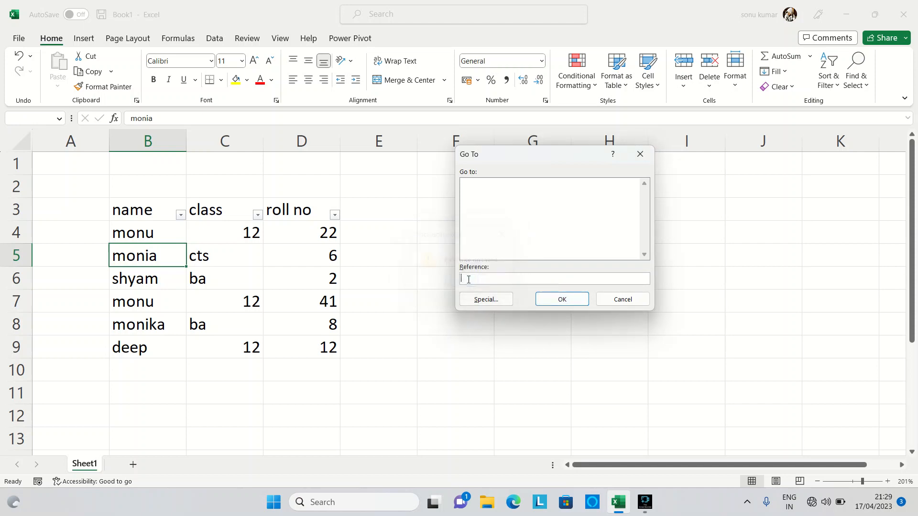
{"action": "left_click", "coordinate": [484, 300]}
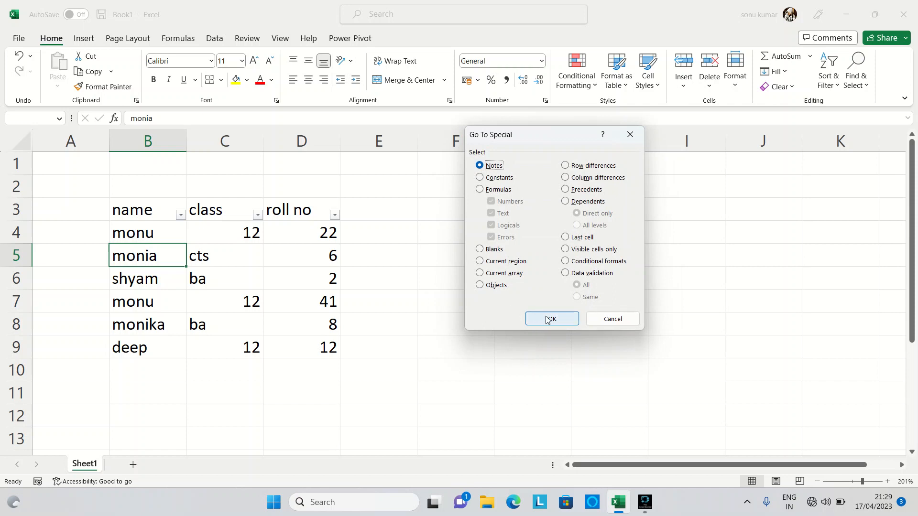
{"action": "left_click", "coordinate": [609, 318]}
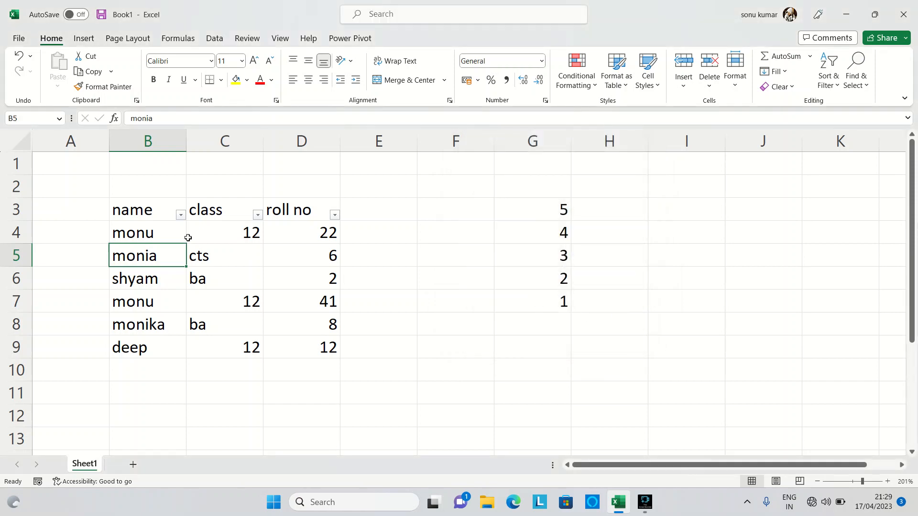
Step: Add and post a new comment reading "Hello" on cell B4
{"action": "left_click", "coordinate": [140, 234]}
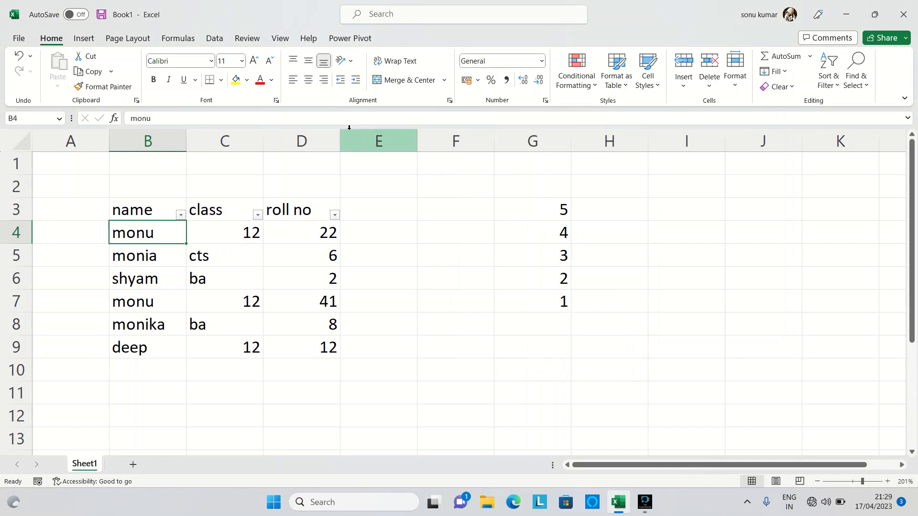
{"action": "left_click", "coordinate": [247, 83]}
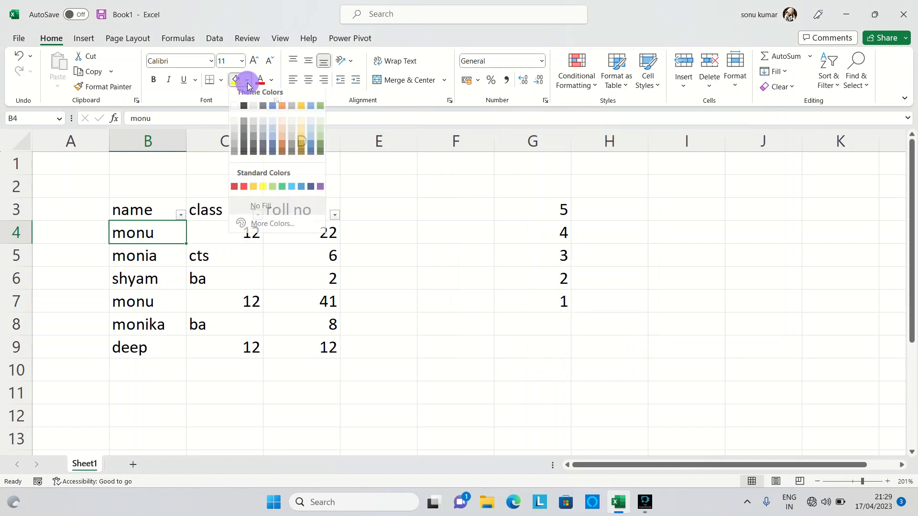
{"action": "left_click", "coordinate": [419, 182]}
{"action": "left_click", "coordinate": [245, 40]}
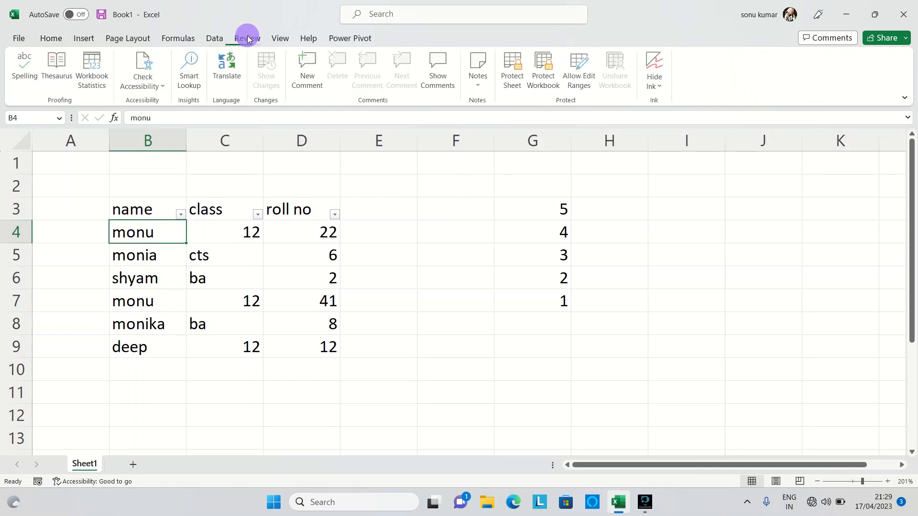
{"action": "left_click", "coordinate": [307, 76]}
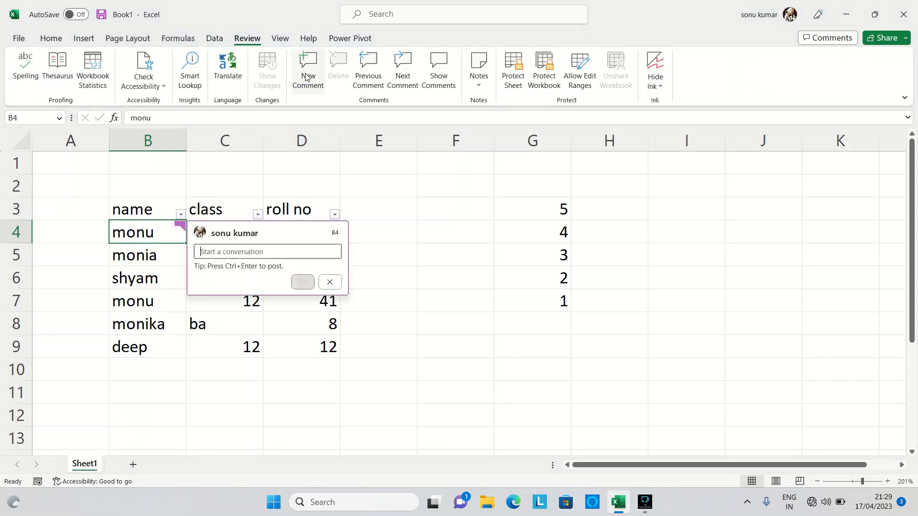
{"action": "type", "text": "hell"}
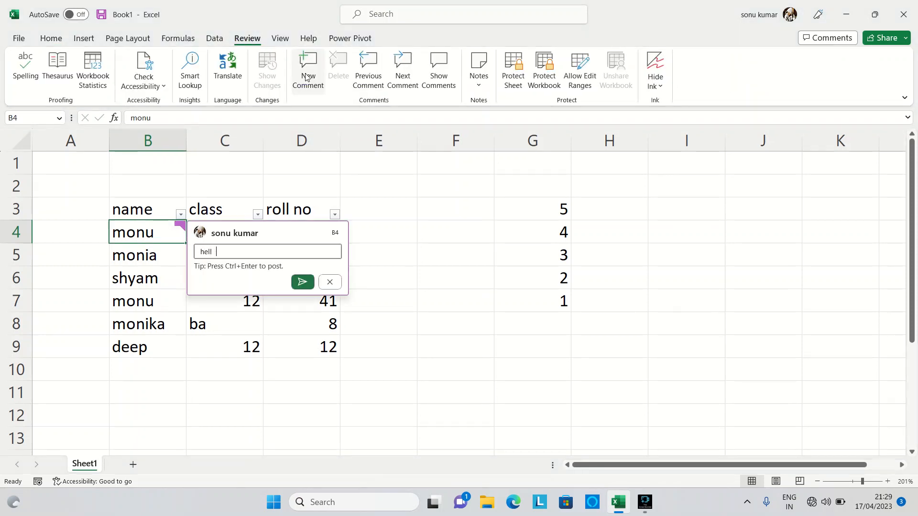
{"action": "type", "text": "o"}
{"action": "key", "text": "Return"}
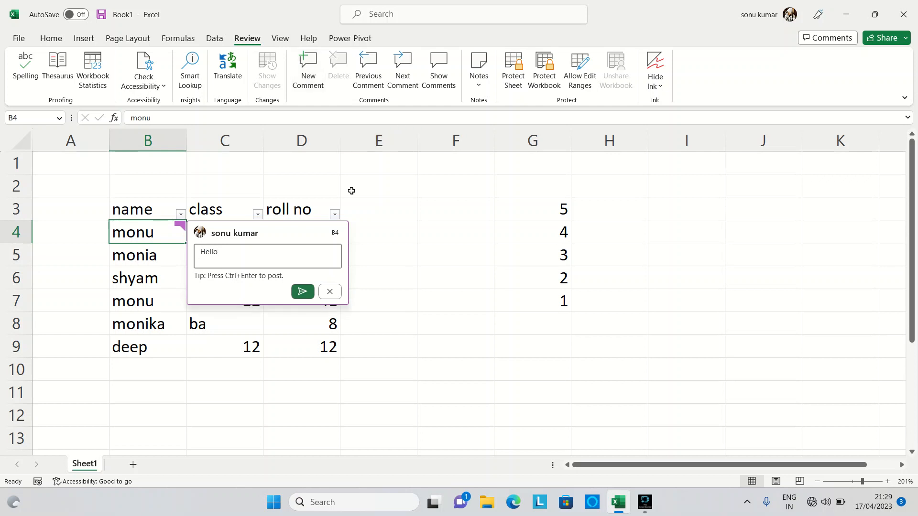
{"action": "left_click", "coordinate": [303, 291]}
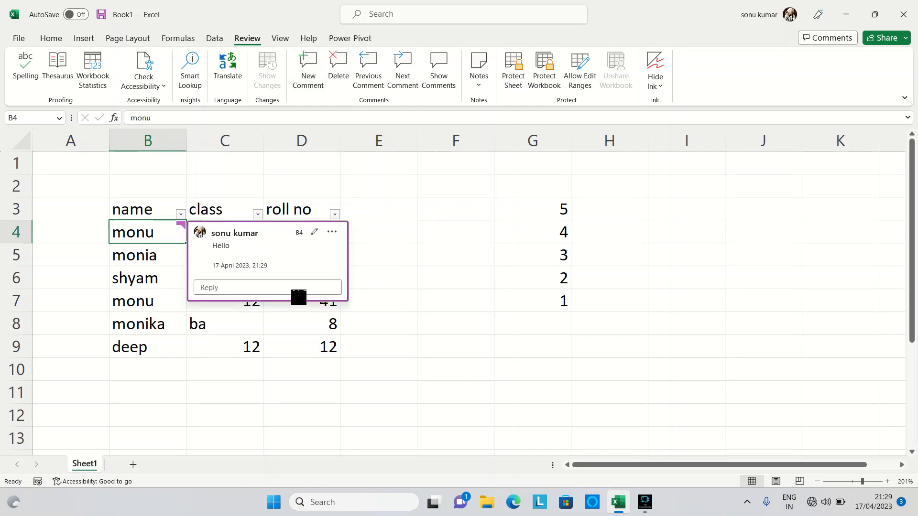
{"action": "left_click", "coordinate": [223, 345]}
Step: Replace the class entry in C8 with the formula =SUM(C7+D8) and reselect the cell
{"action": "left_click", "coordinate": [206, 326]}
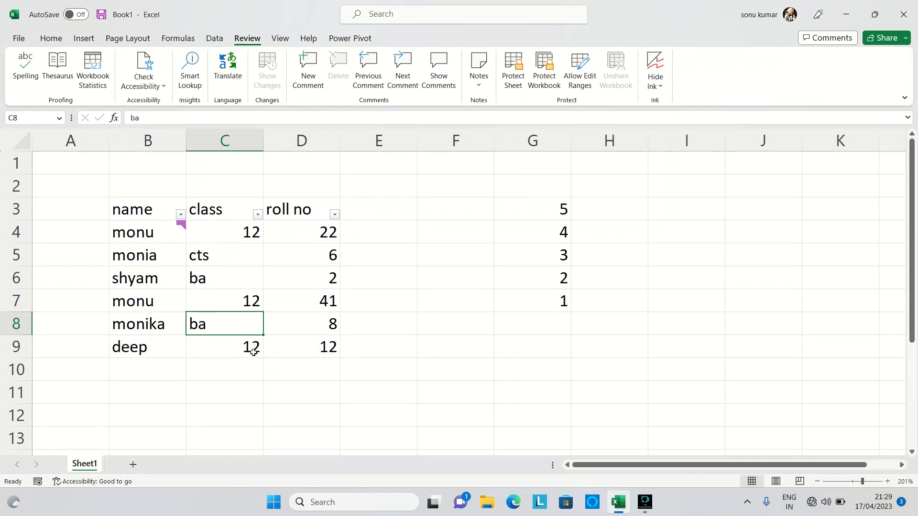
{"action": "left_click", "coordinate": [240, 325]}
{"action": "left_click", "coordinate": [239, 325]}
{"action": "type", "text": "=su"}
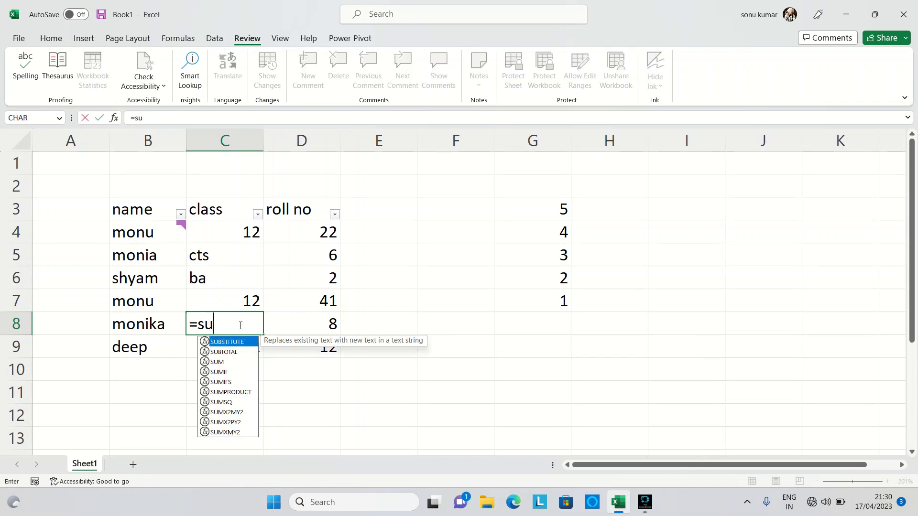
{"action": "type", "text": "m"}
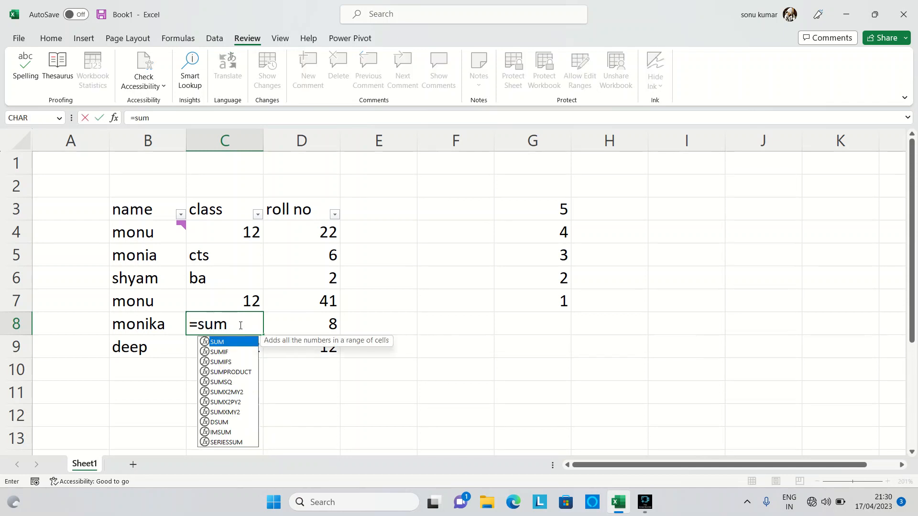
{"action": "type", "text": "("}
{"action": "left_click", "coordinate": [250, 305]}
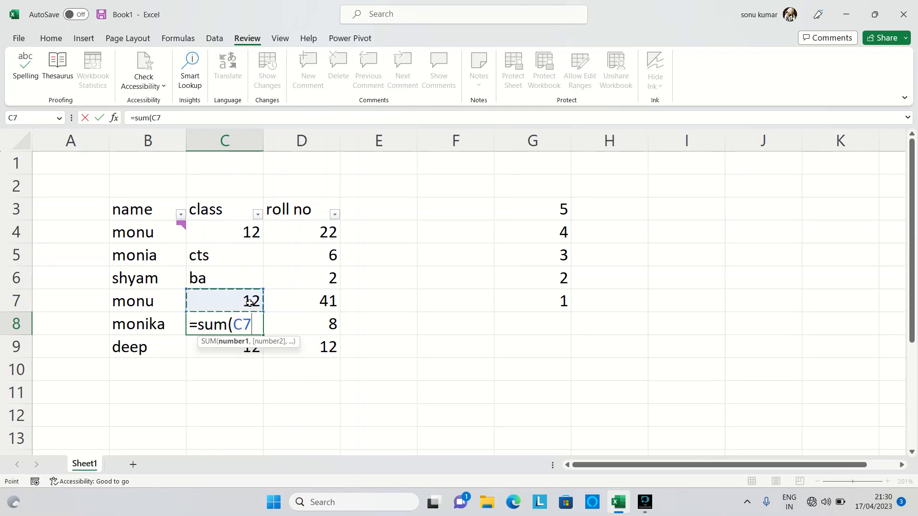
{"action": "type", "text": "+"}
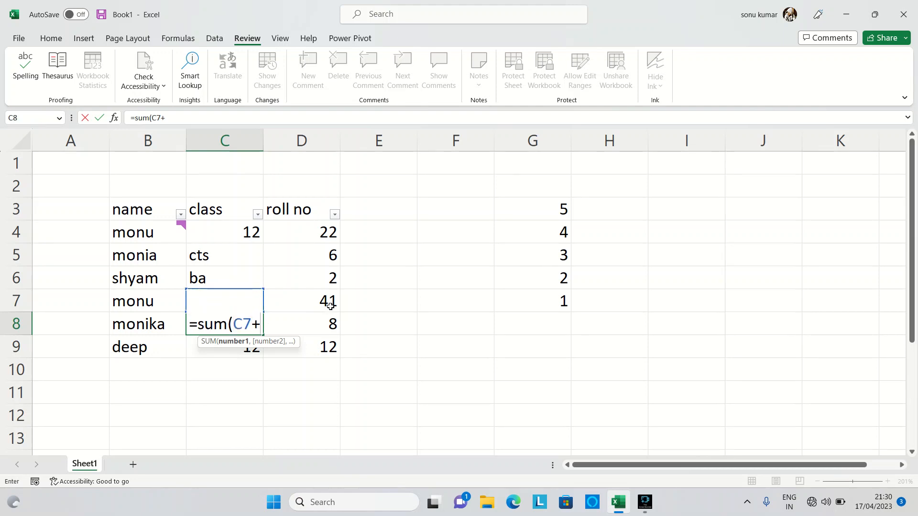
{"action": "left_click", "coordinate": [334, 321]}
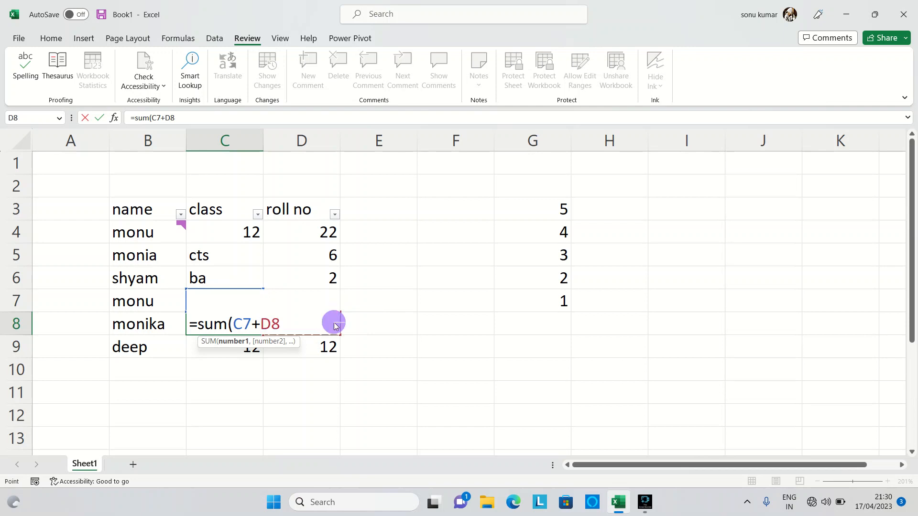
{"action": "type", "text": ")"}
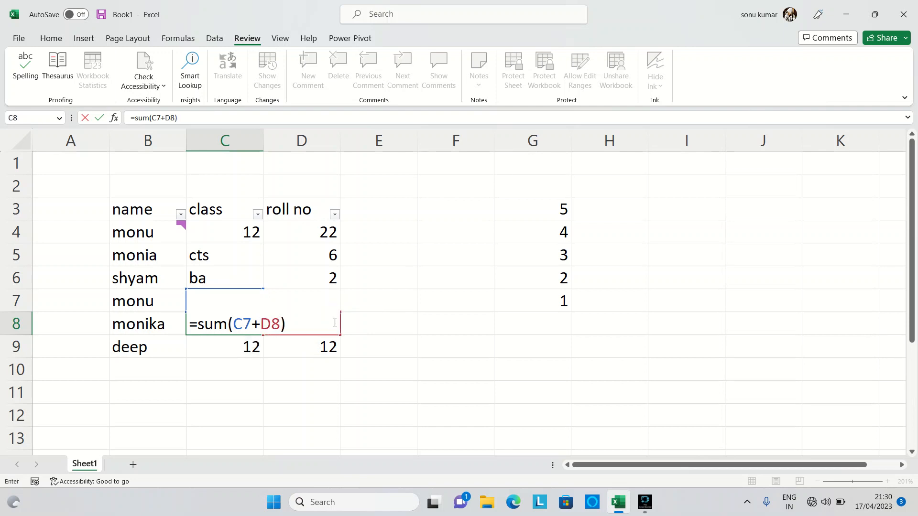
{"action": "key", "text": "Return"}
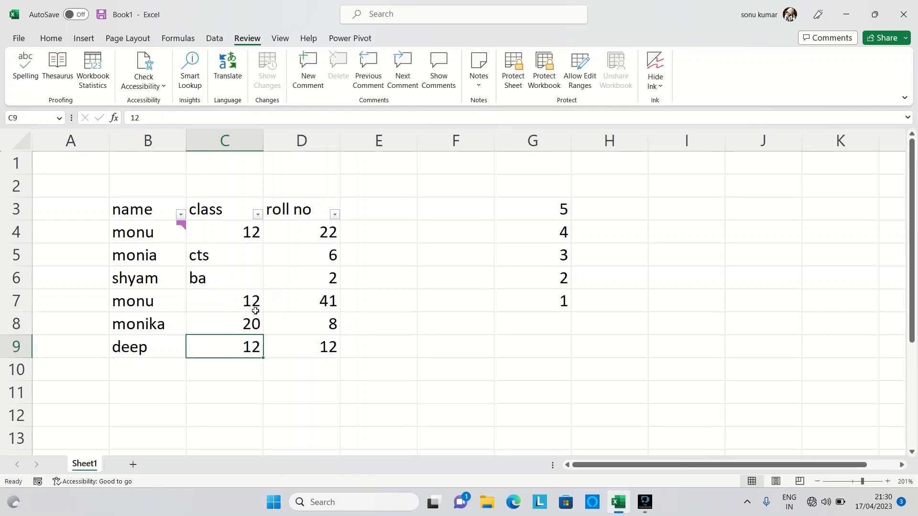
{"action": "left_click", "coordinate": [247, 323]}
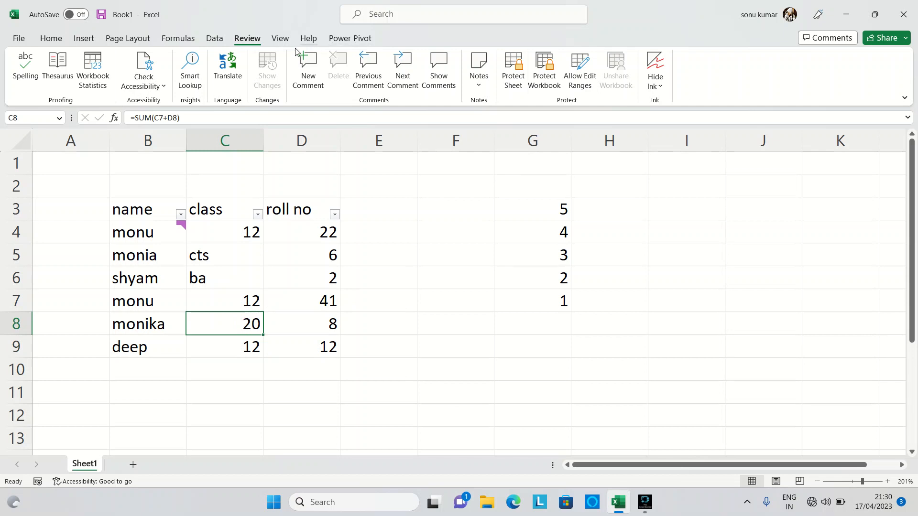
{"action": "left_click", "coordinate": [49, 38]}
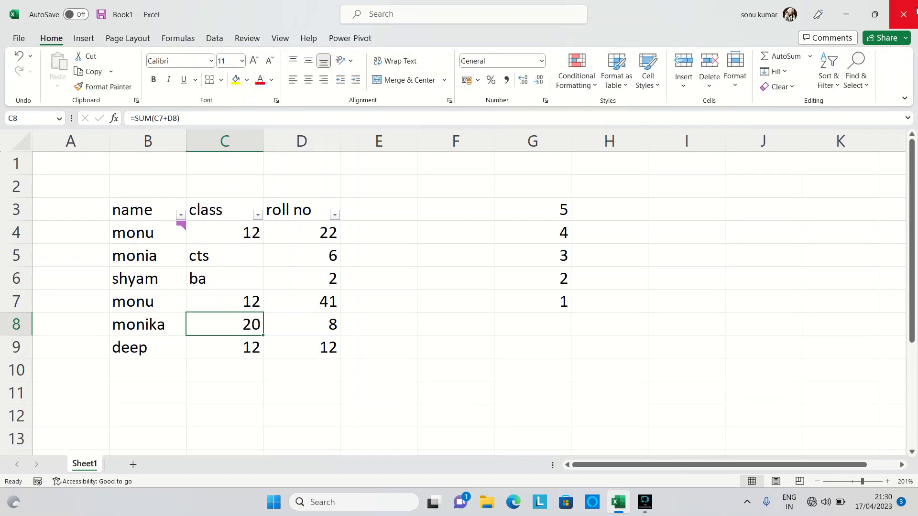
Step: Use Go To Special with the Formulas option to select the formula cells, keeping all four result types included
{"action": "left_click", "coordinate": [856, 69]}
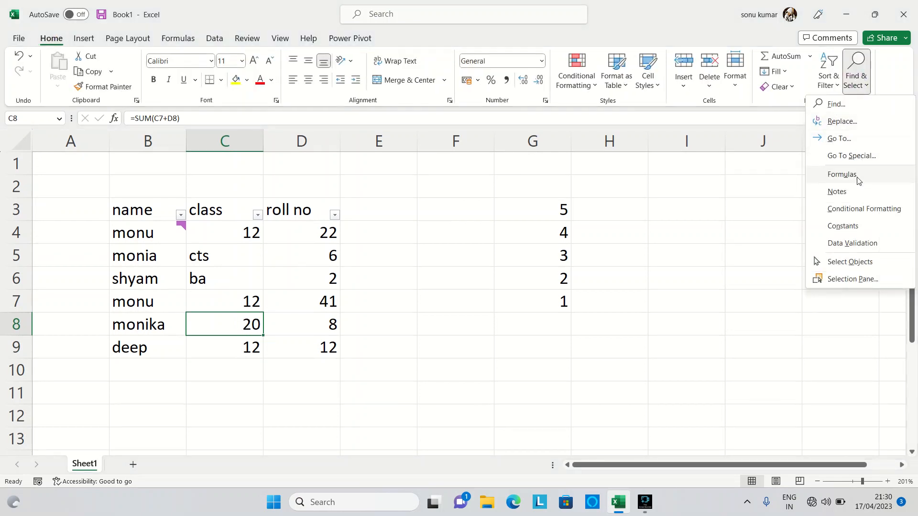
{"action": "left_click", "coordinate": [872, 141]}
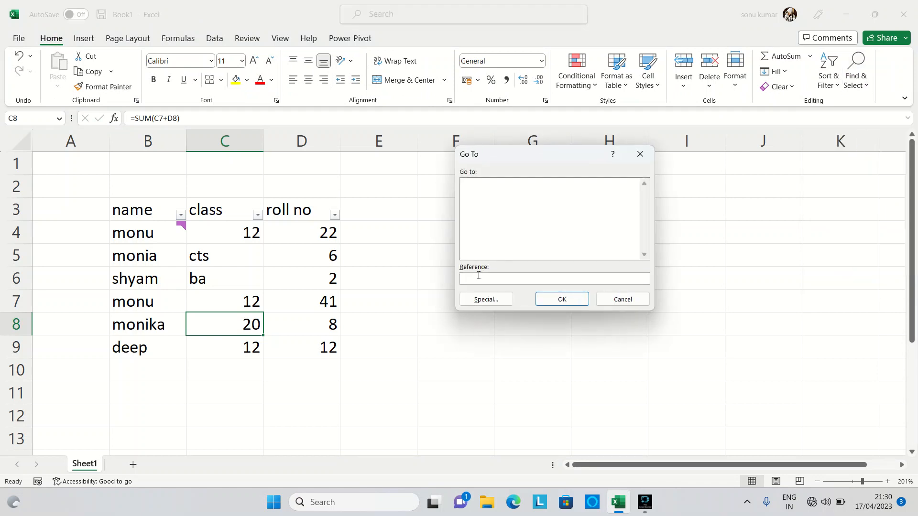
{"action": "left_click", "coordinate": [486, 299]}
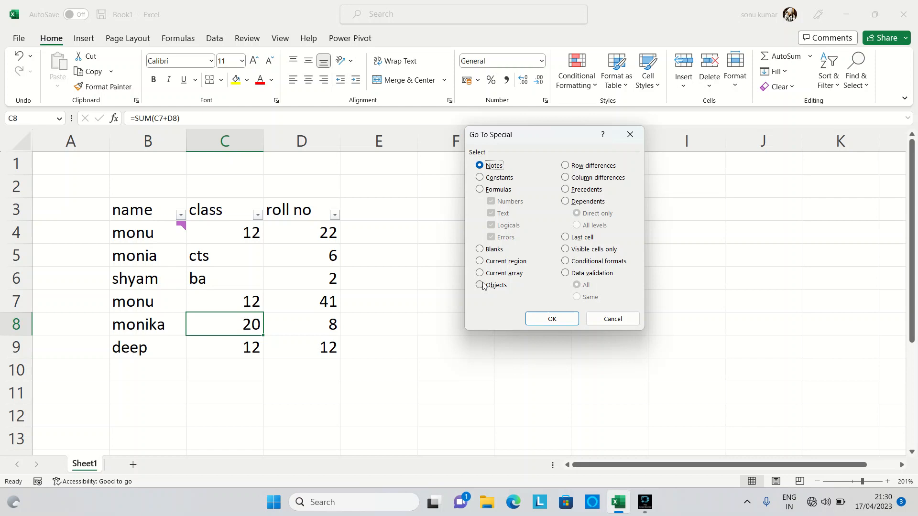
{"action": "left_click", "coordinate": [481, 191]}
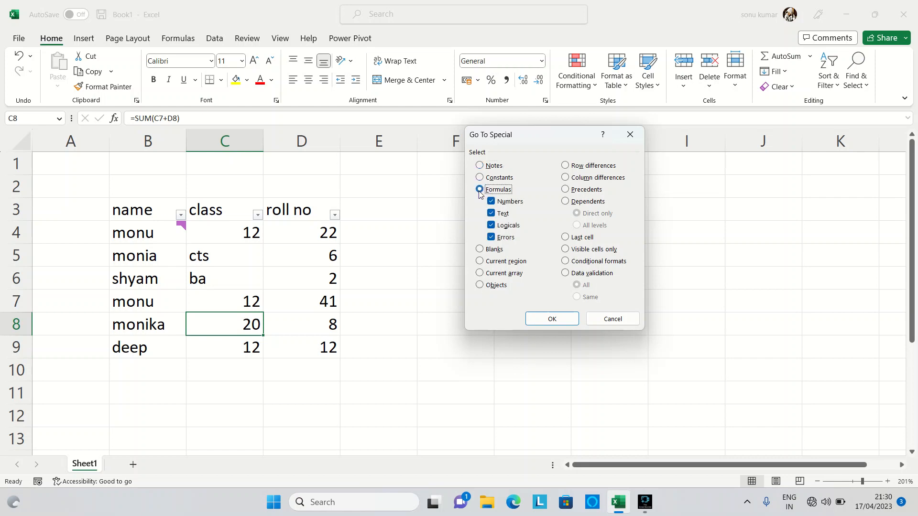
{"action": "left_click", "coordinate": [562, 320]}
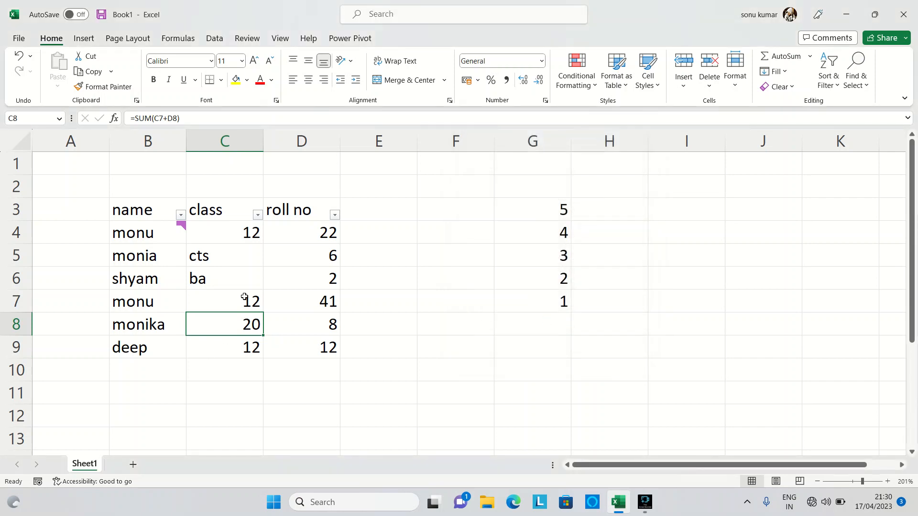
Step: Move to the class entry in C5 and jump from there to the formula cells with Go To Special
{"action": "left_click", "coordinate": [226, 255]}
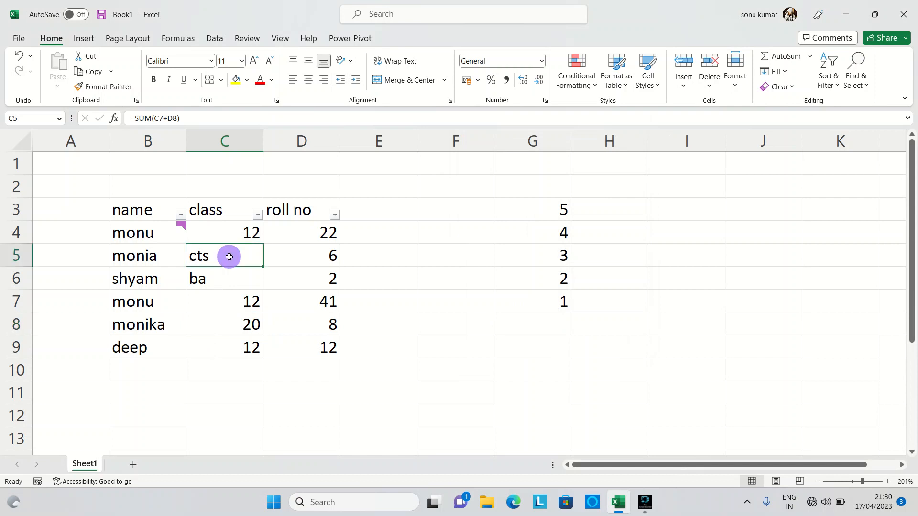
{"action": "left_click", "coordinate": [851, 86]}
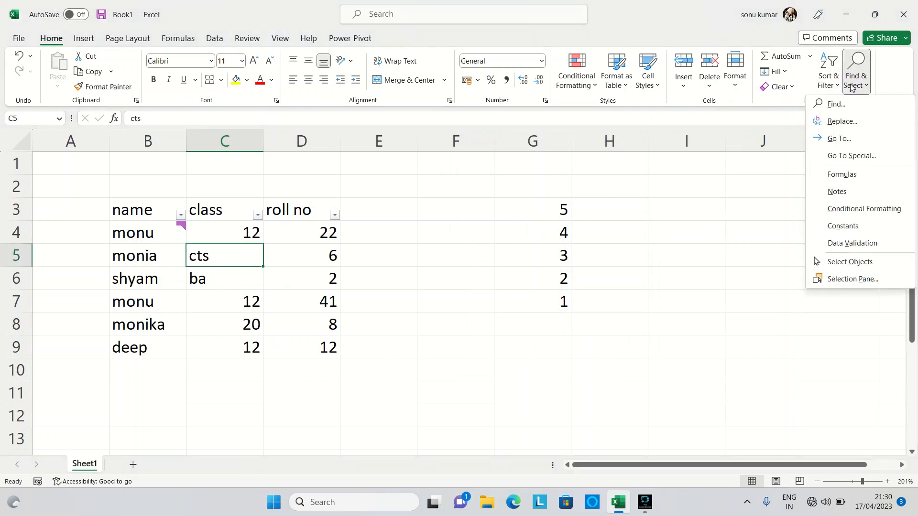
{"action": "left_click", "coordinate": [854, 138]}
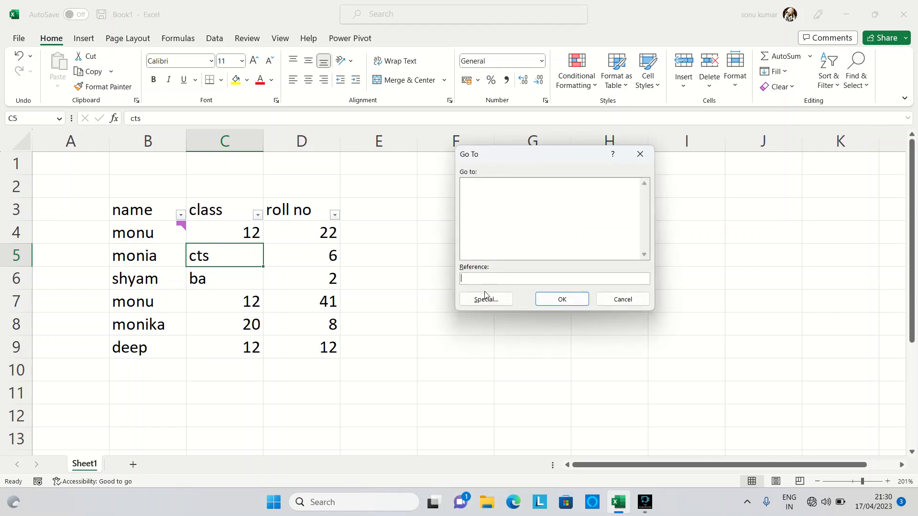
{"action": "left_click", "coordinate": [485, 298]}
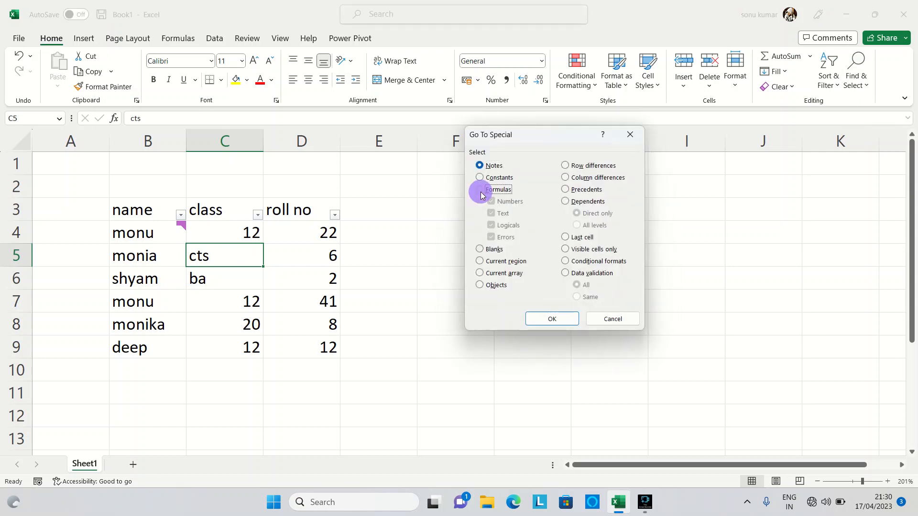
{"action": "left_click", "coordinate": [482, 194]}
{"action": "left_click", "coordinate": [558, 318]}
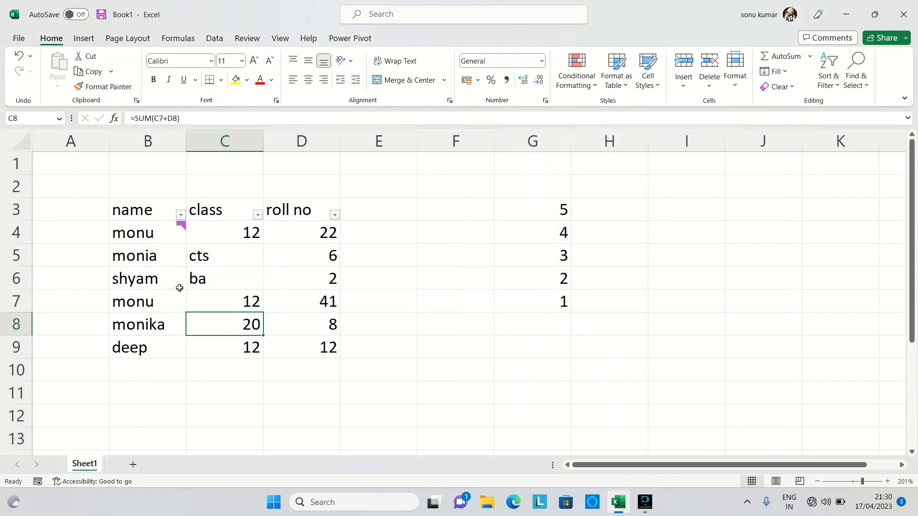
Step: Select cell B4 and try to locate notes on the sheet with the Notes option of Go To Special
{"action": "left_click", "coordinate": [148, 243]}
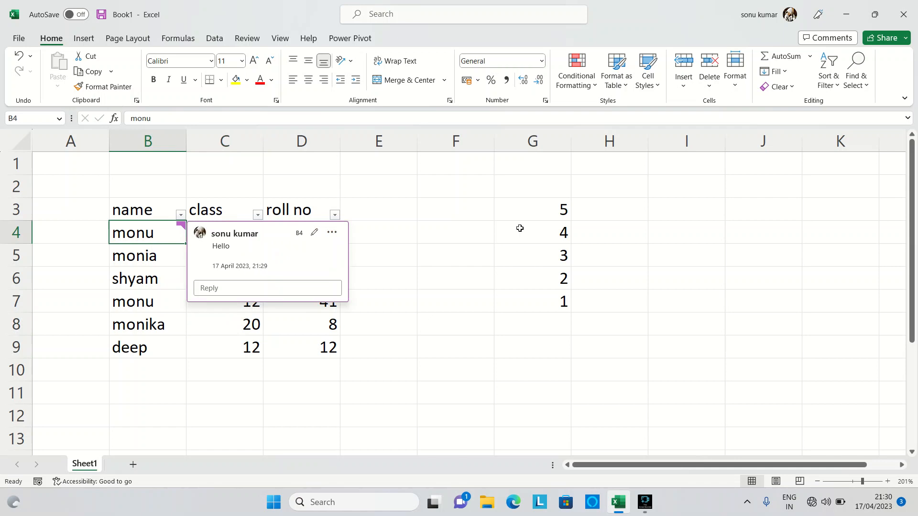
{"action": "left_click", "coordinate": [856, 82]}
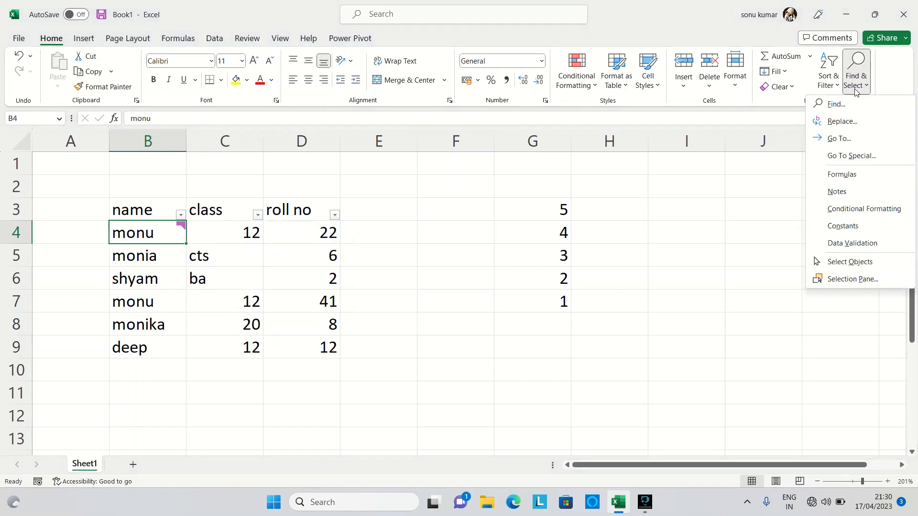
{"action": "left_click", "coordinate": [861, 139]}
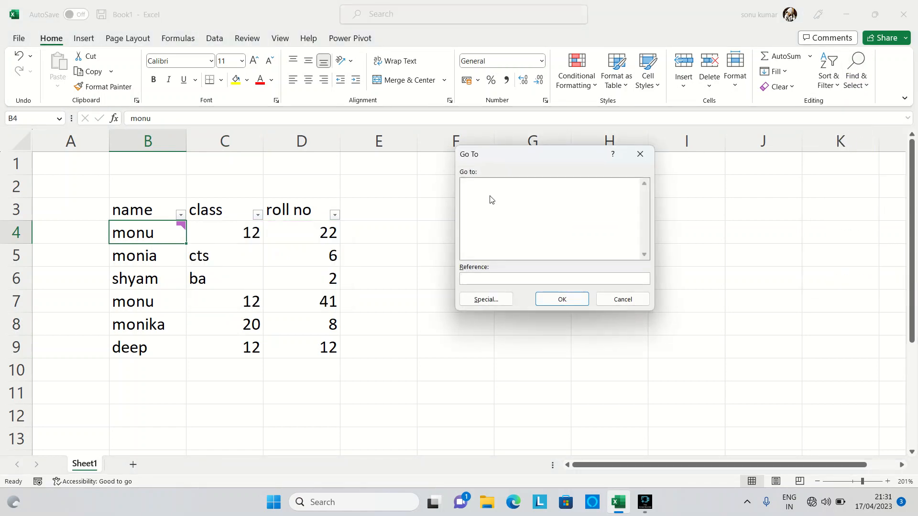
{"action": "left_click", "coordinate": [486, 298]}
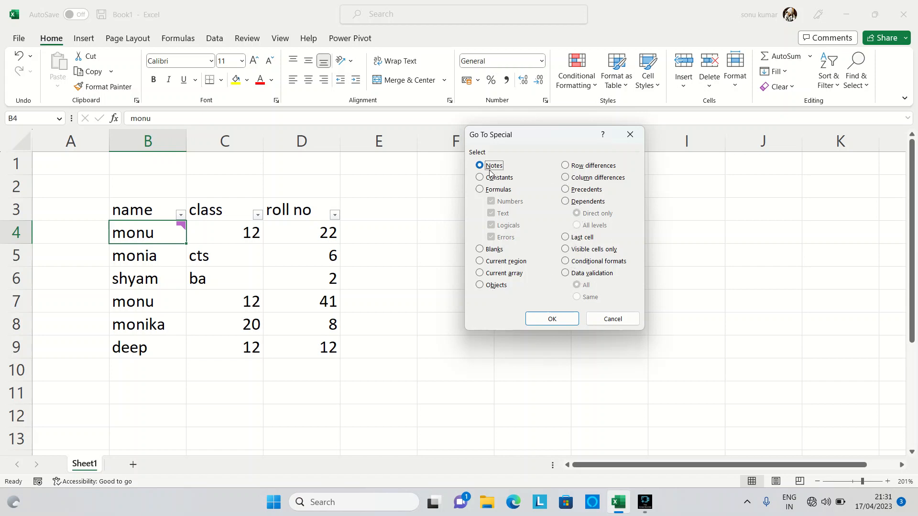
{"action": "left_click", "coordinate": [552, 320]}
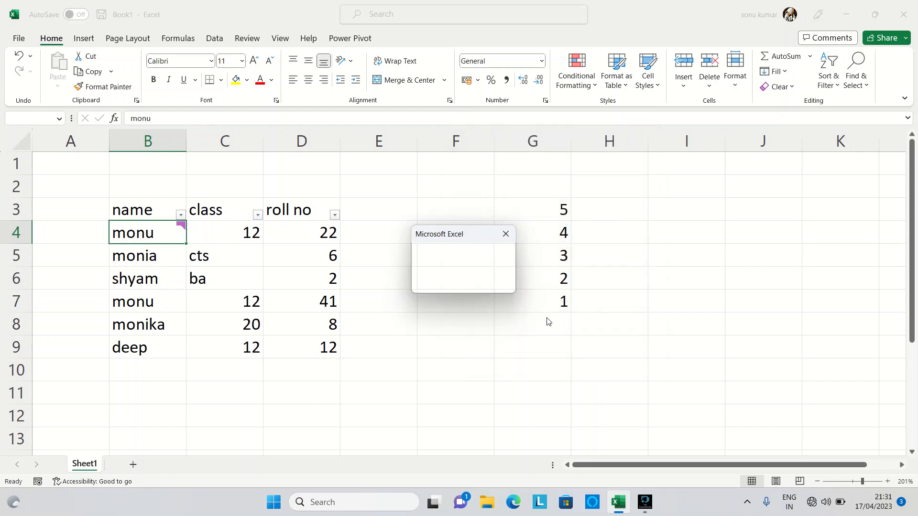
{"action": "left_click", "coordinate": [460, 281]}
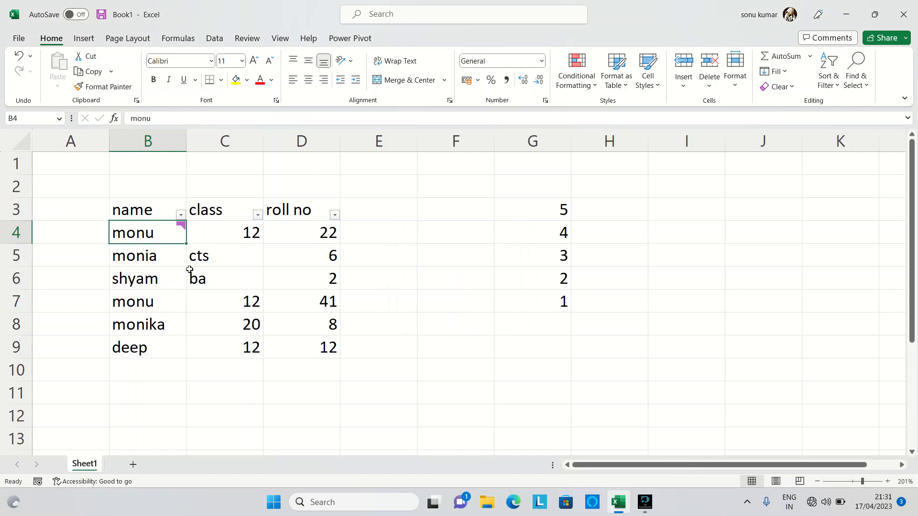
Step: Add a new note reading "hello" to cell B6 and finish editing it
{"action": "left_click", "coordinate": [152, 278]}
{"action": "right_click", "coordinate": [154, 280]}
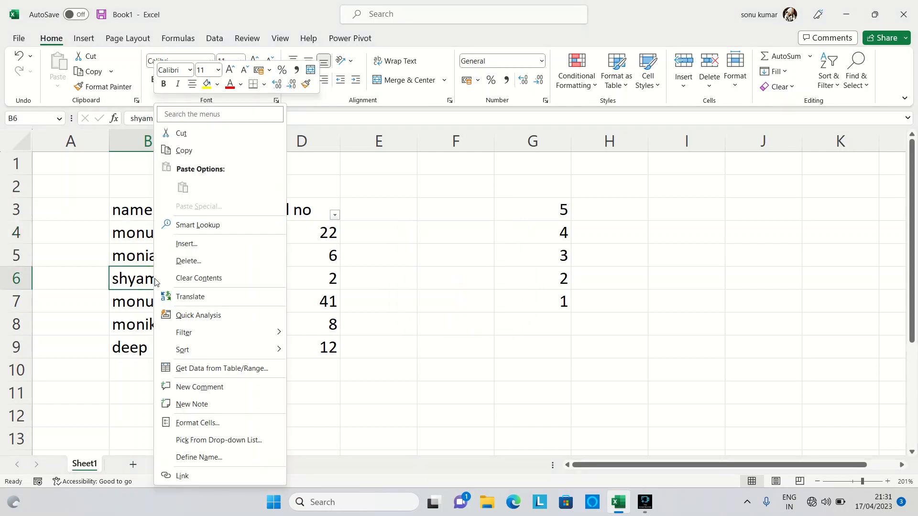
{"action": "left_click", "coordinate": [189, 404]}
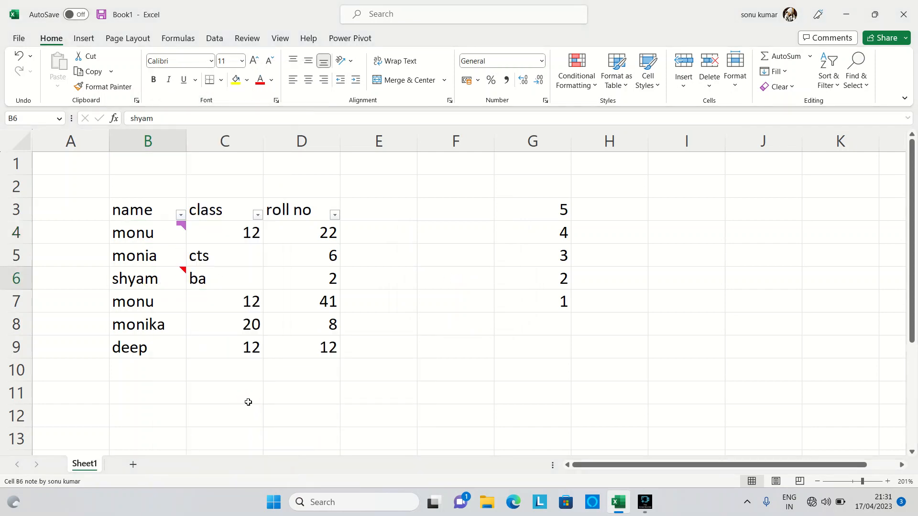
{"action": "type", "text": "hello"}
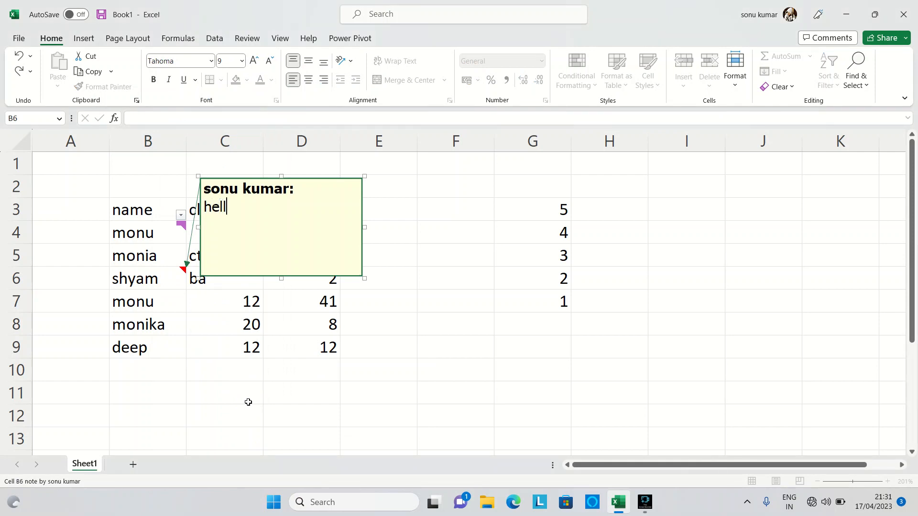
{"action": "key", "text": "Return"}
{"action": "left_click", "coordinate": [270, 410]}
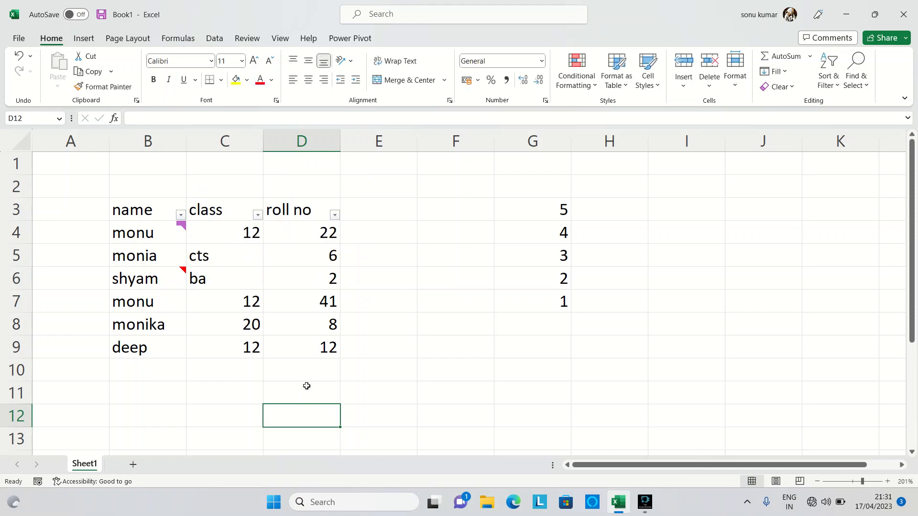
Step: Use Go To Special with the Notes option to select the cells that contain notes
{"action": "left_click", "coordinate": [845, 85]}
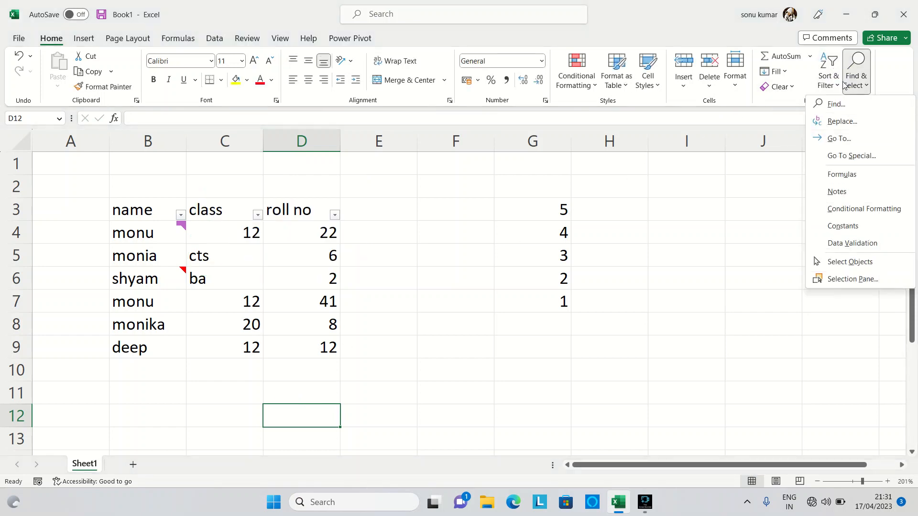
{"action": "left_click", "coordinate": [840, 138]}
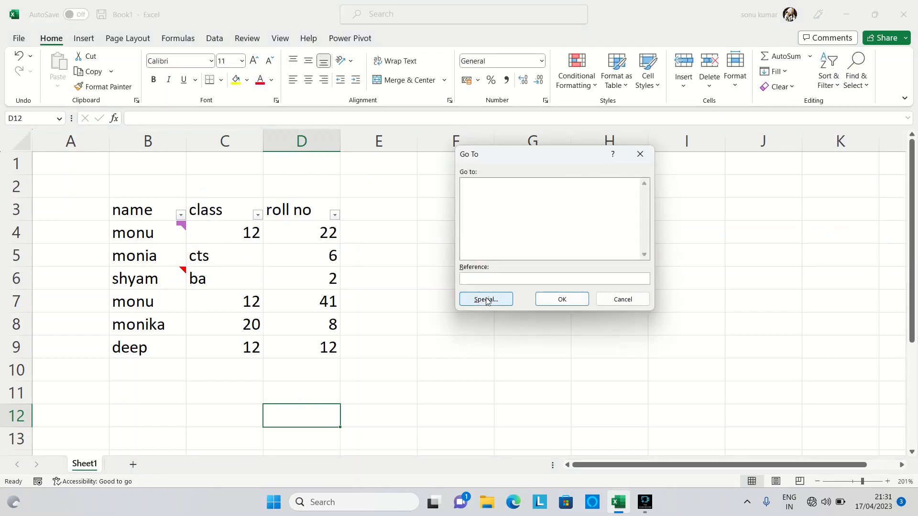
{"action": "left_click", "coordinate": [486, 300]}
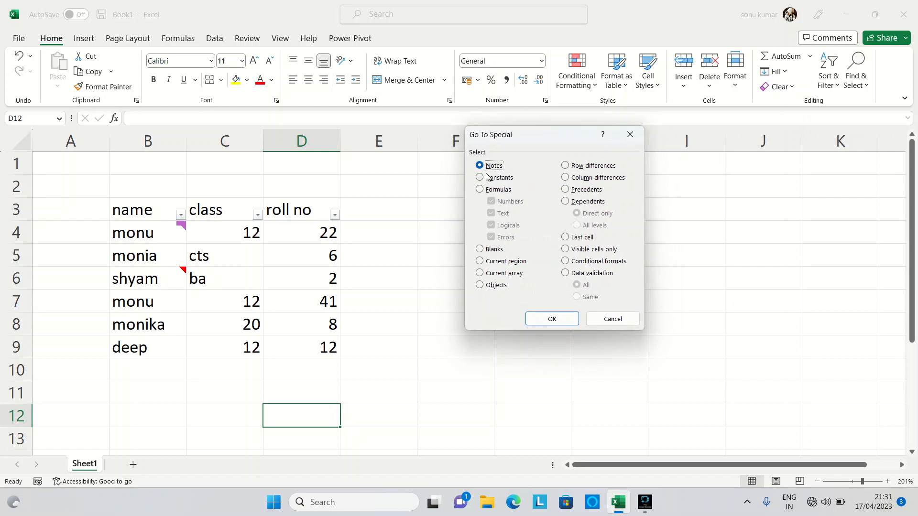
{"action": "left_click", "coordinate": [545, 319]}
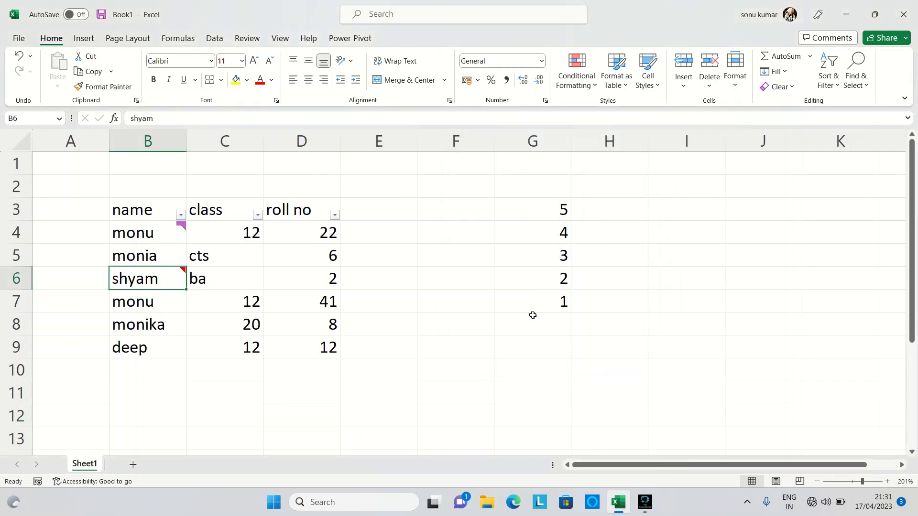
{"action": "mouse_move", "coordinate": [169, 276]}
Step: Select the formula cells and the cells with notes using the direct Formulas and Notes commands of Find & Select
{"action": "left_click", "coordinate": [856, 71]}
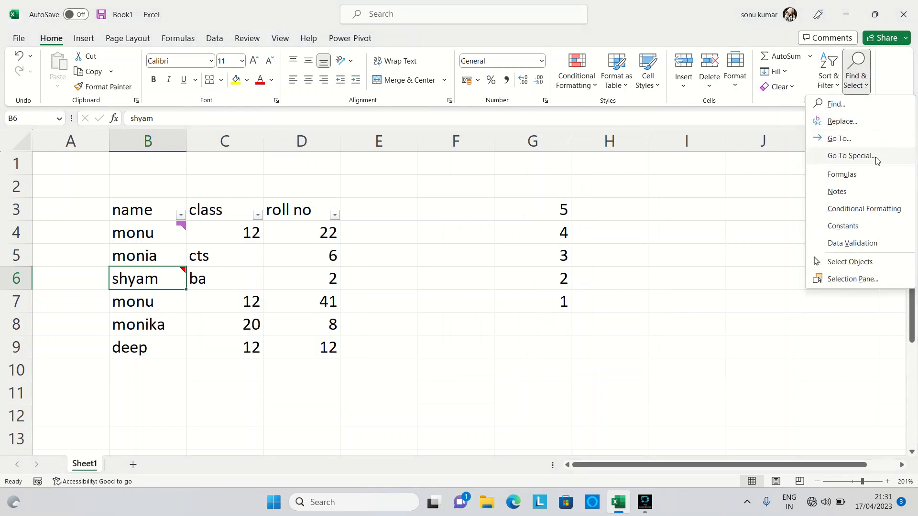
{"action": "left_click", "coordinate": [878, 175]}
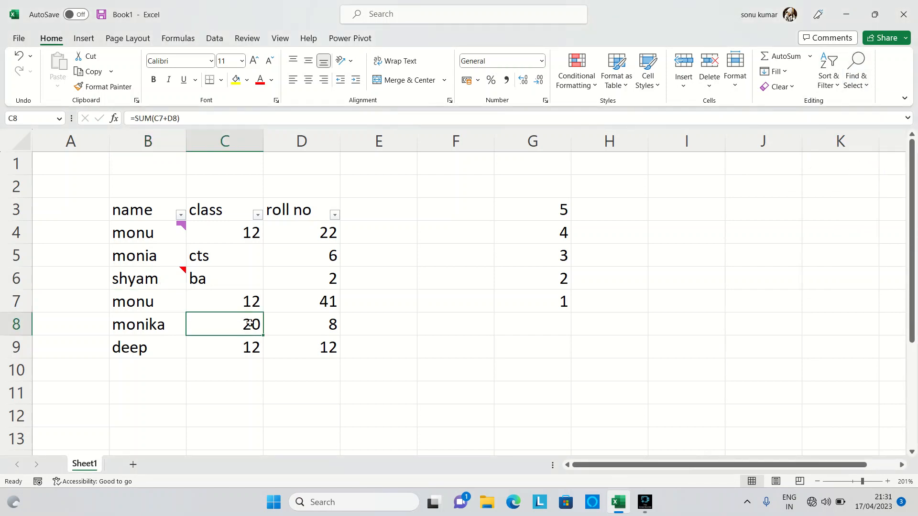
{"action": "left_click", "coordinate": [857, 77]}
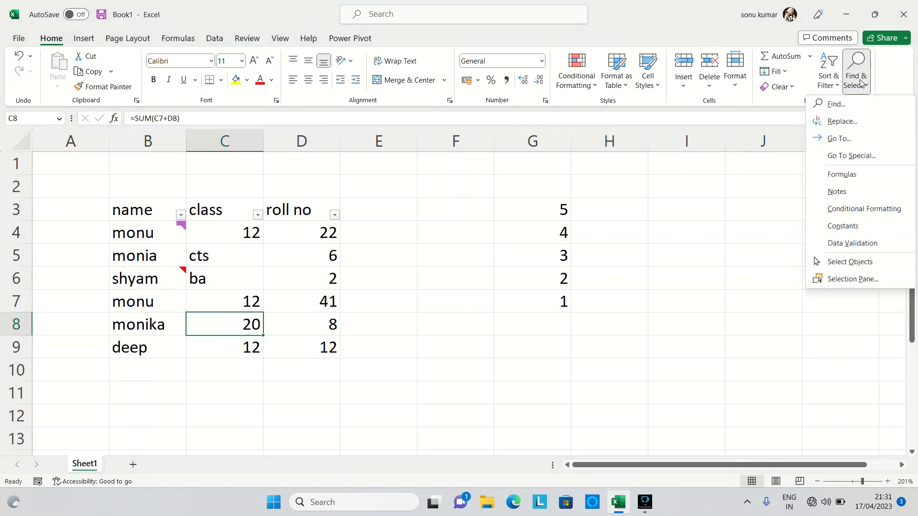
{"action": "left_click", "coordinate": [870, 190]}
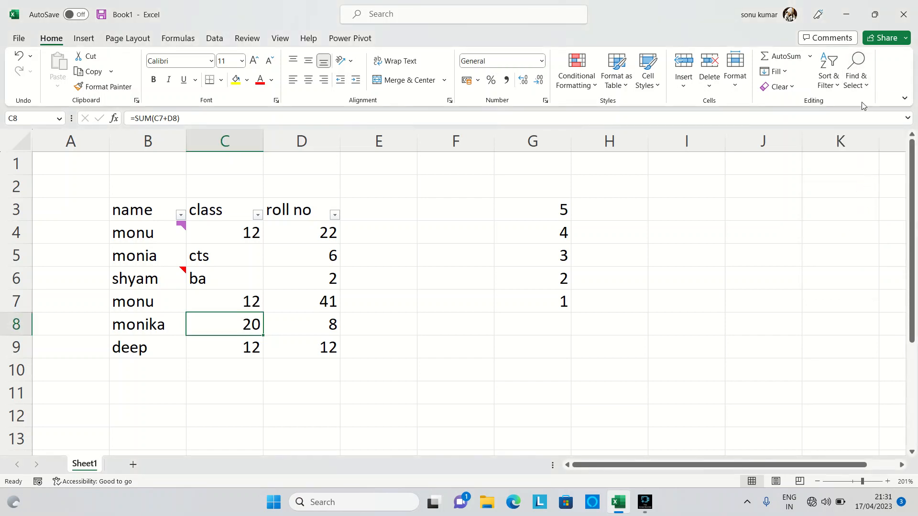
{"action": "left_click", "coordinate": [857, 82]}
{"action": "left_click", "coordinate": [861, 191]}
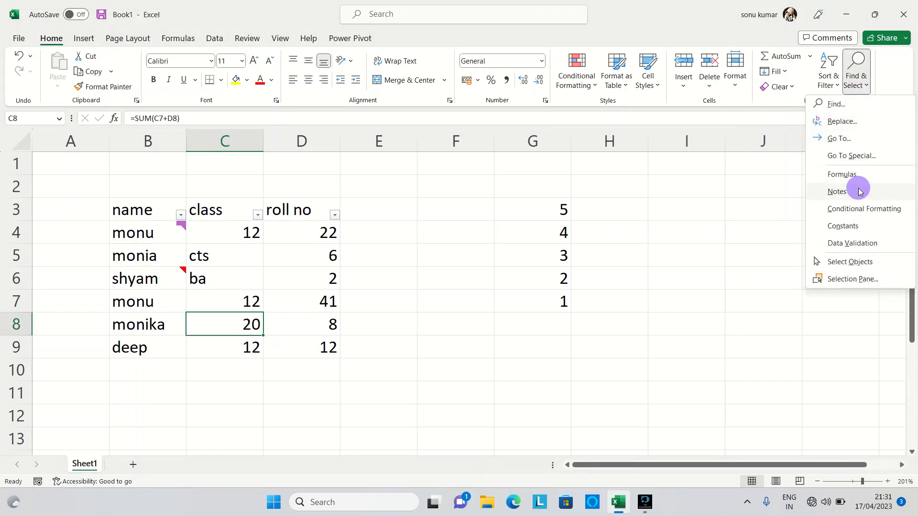
{"action": "mouse_move", "coordinate": [178, 283]}
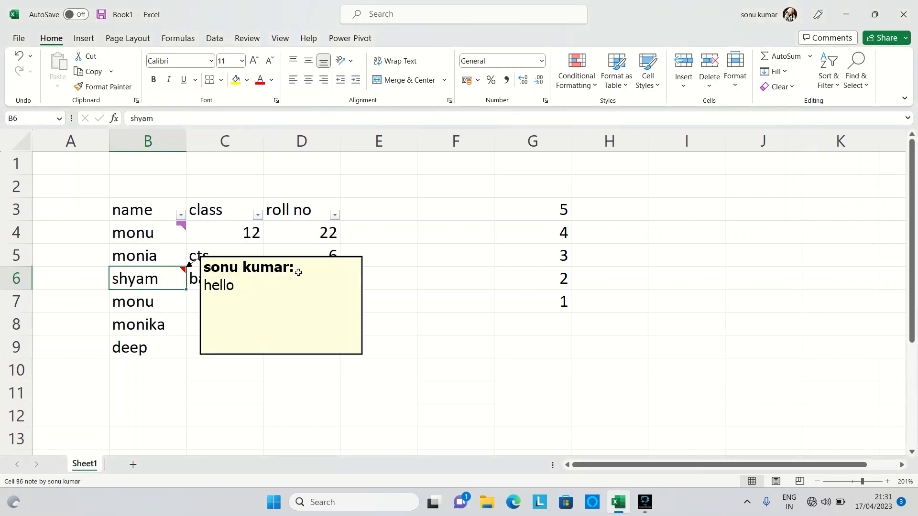
Step: Apply red gradient-fill data bars as conditional formatting to the class value in C4
{"action": "left_click", "coordinate": [855, 81]}
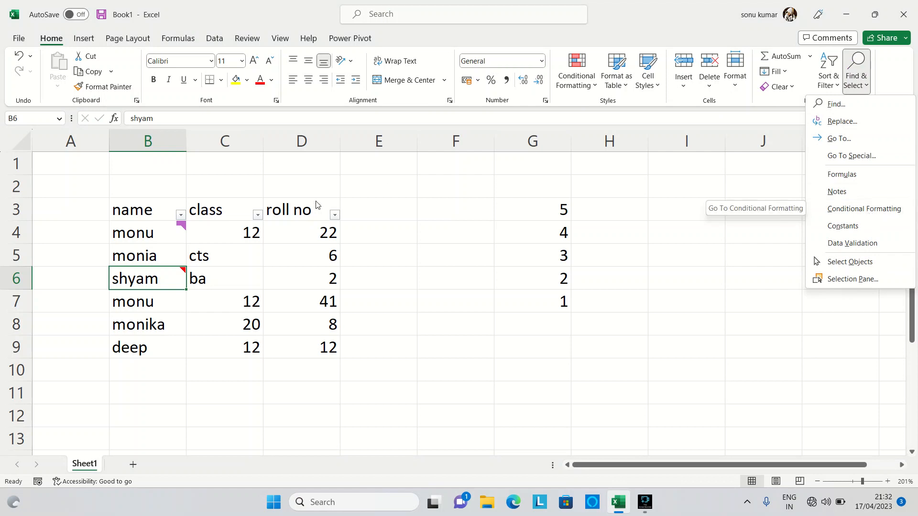
{"action": "left_click", "coordinate": [244, 231]}
{"action": "left_click", "coordinate": [244, 230]}
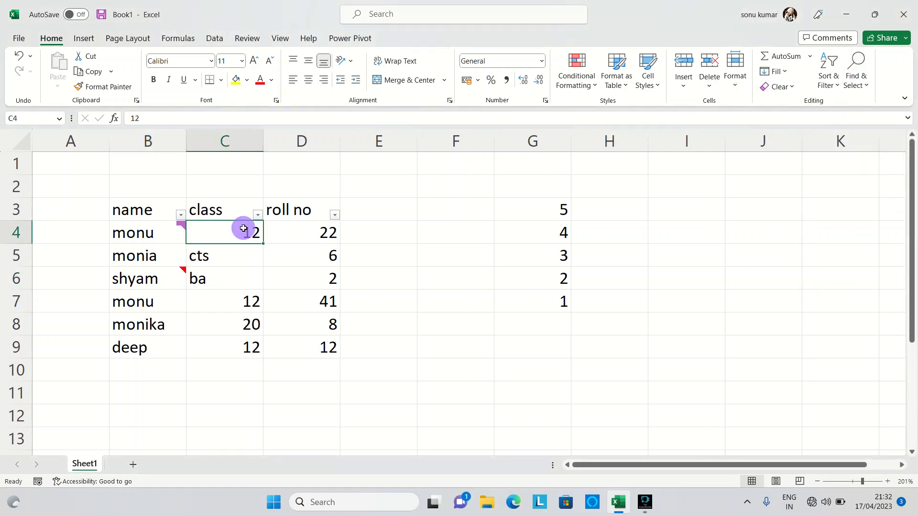
{"action": "left_click", "coordinate": [596, 85]}
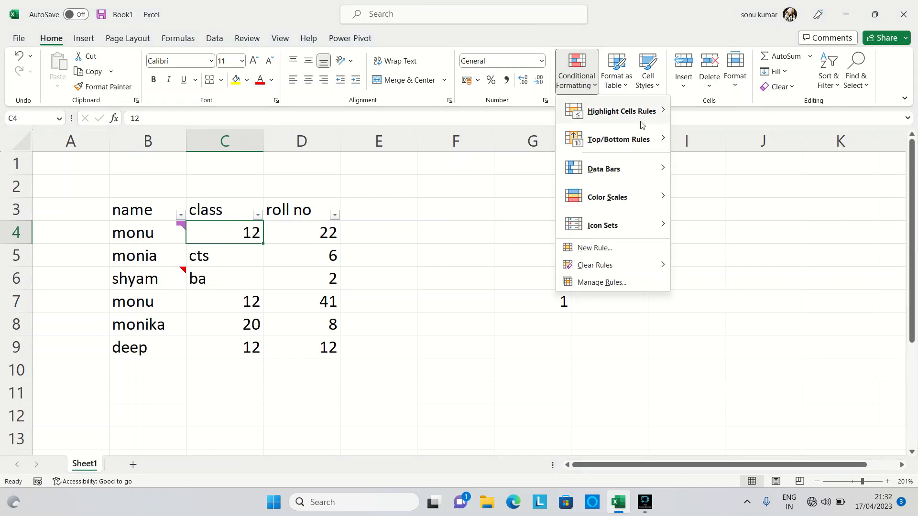
{"action": "mouse_move", "coordinate": [646, 123]}
{"action": "mouse_move", "coordinate": [639, 177]}
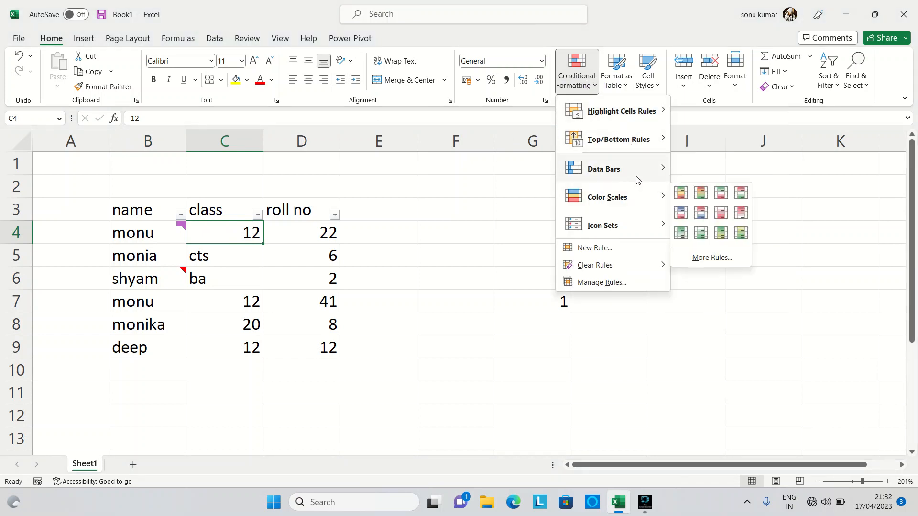
{"action": "left_click", "coordinate": [716, 184]}
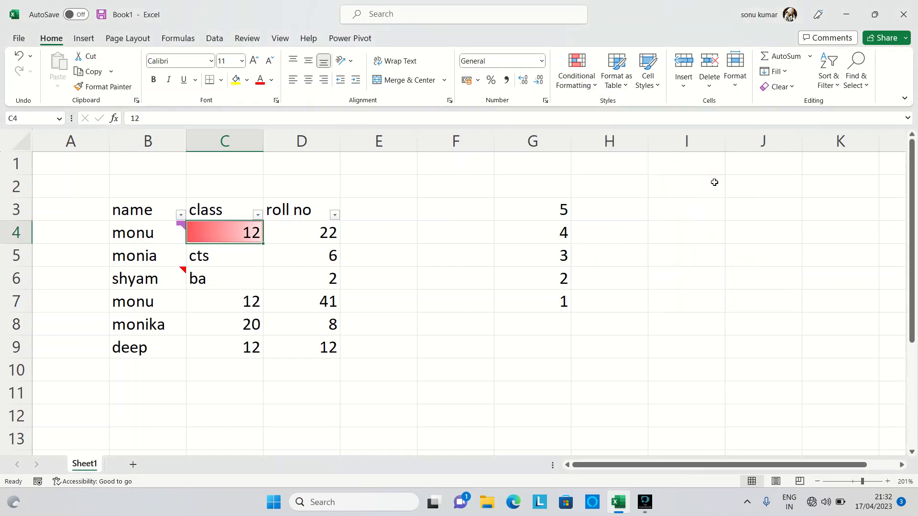
Step: Select the conditionally formatted cells and the constant cells using the direct Conditional Formatting and Constants commands of Find & Select
{"action": "left_click", "coordinate": [621, 274]}
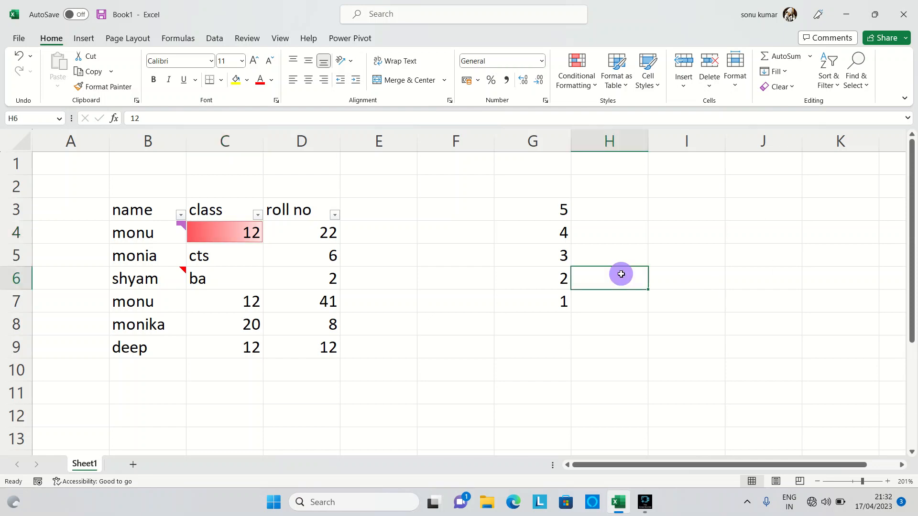
{"action": "left_click", "coordinate": [857, 74]}
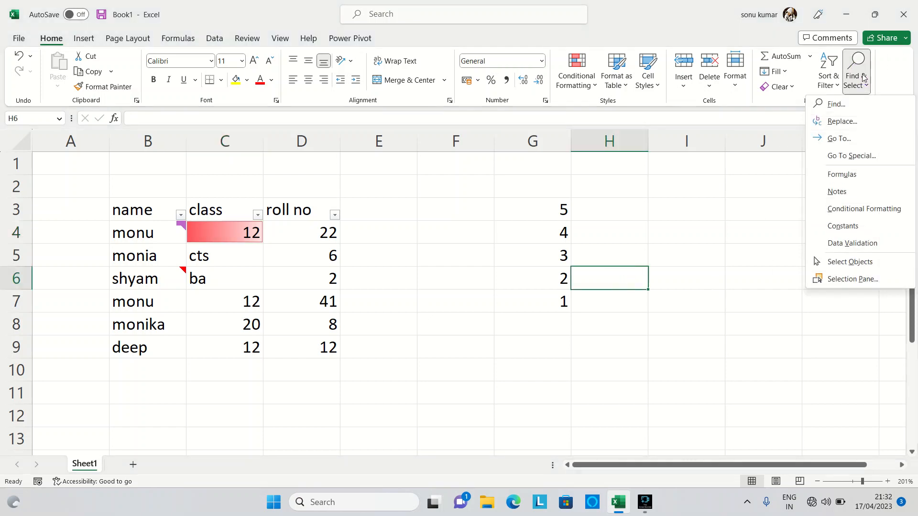
{"action": "left_click", "coordinate": [863, 209]}
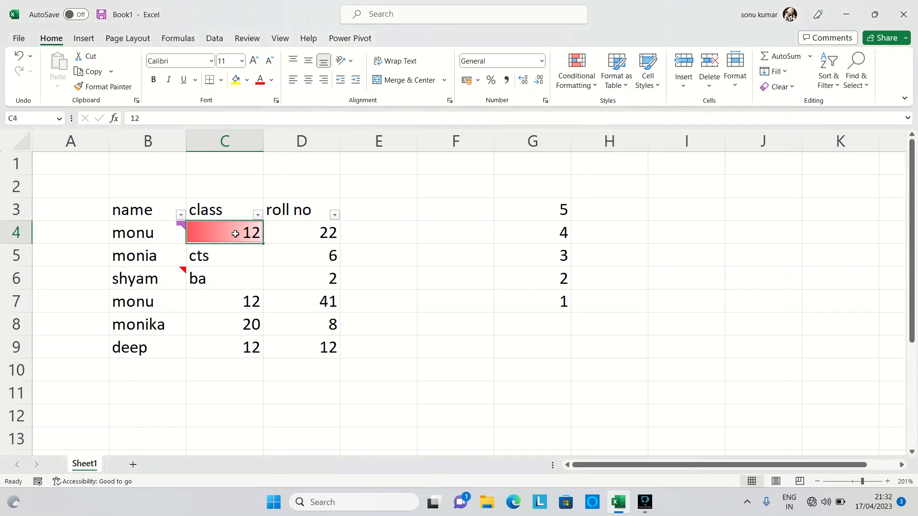
{"action": "left_click", "coordinate": [860, 90]}
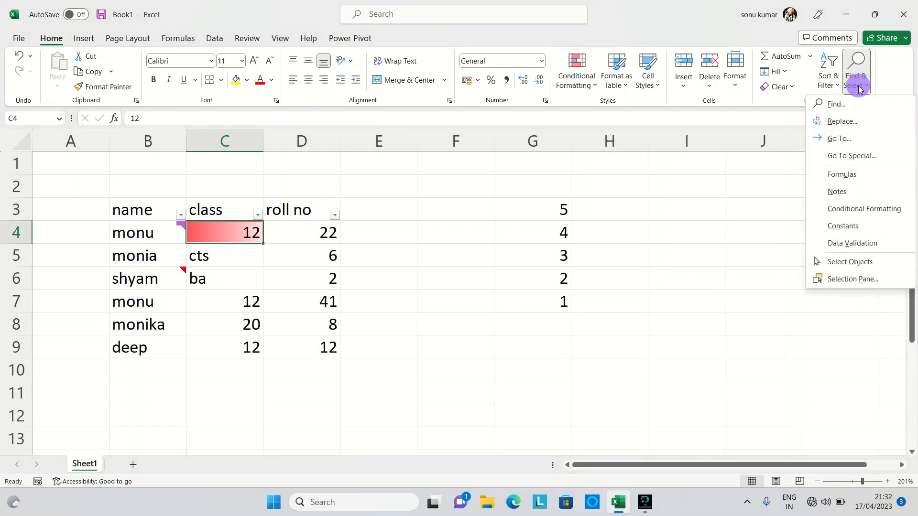
{"action": "left_click", "coordinate": [871, 233]}
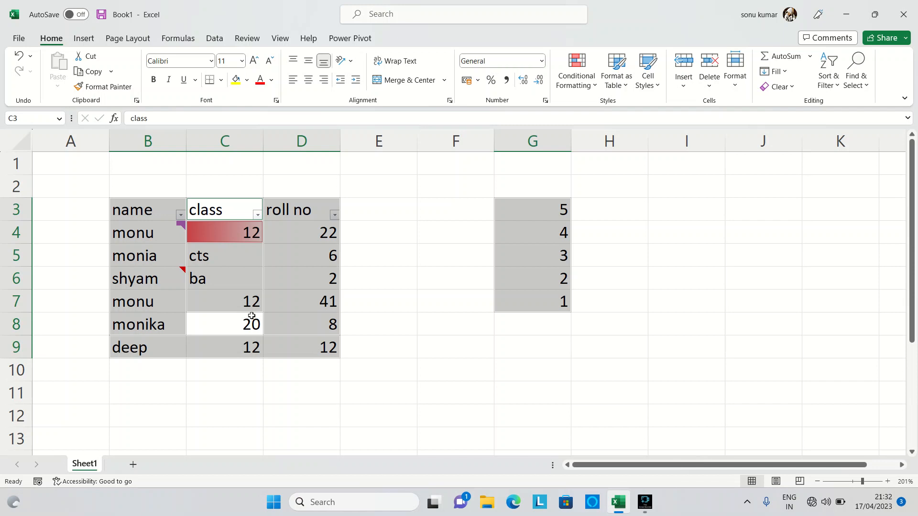
Step: Look at the Data Validation command in Find & Select and the Data Validation options among the data tools
{"action": "left_click", "coordinate": [865, 79]}
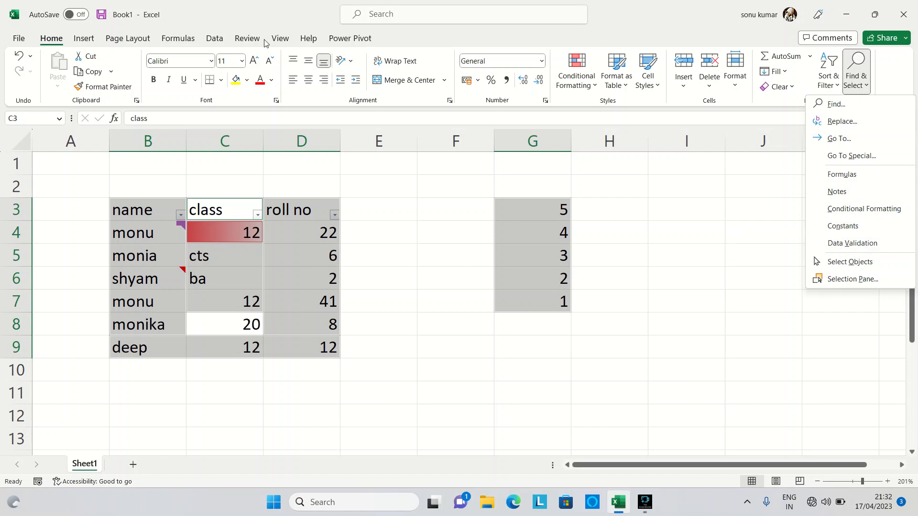
{"action": "left_click", "coordinate": [218, 37]}
{"action": "left_click", "coordinate": [218, 36]}
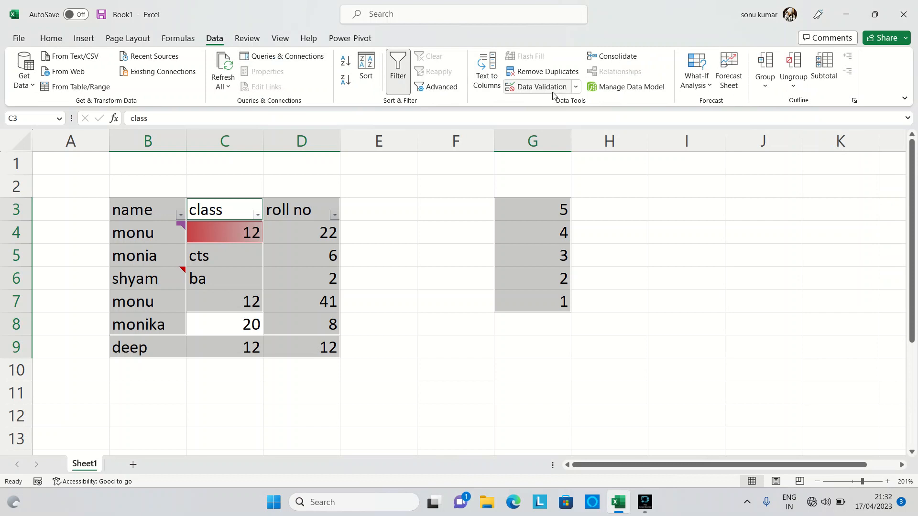
{"action": "left_click", "coordinate": [577, 88]}
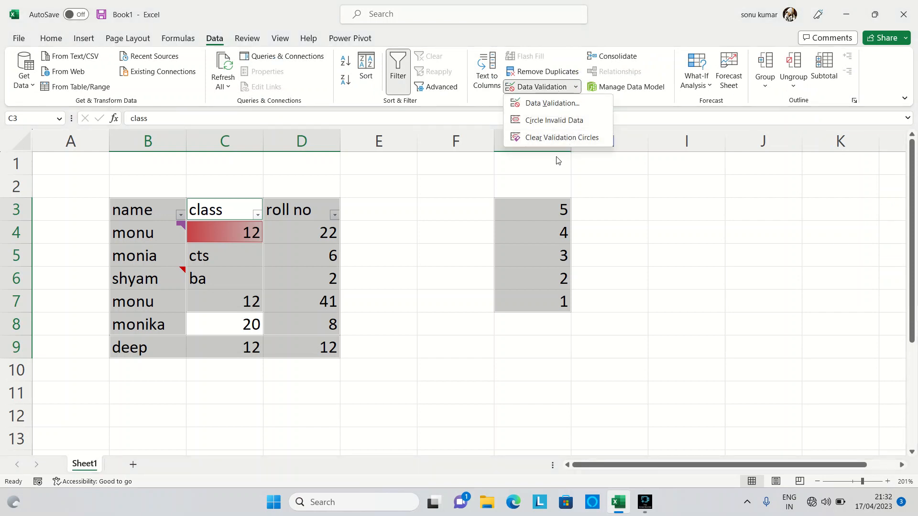
{"action": "left_click", "coordinate": [382, 172]}
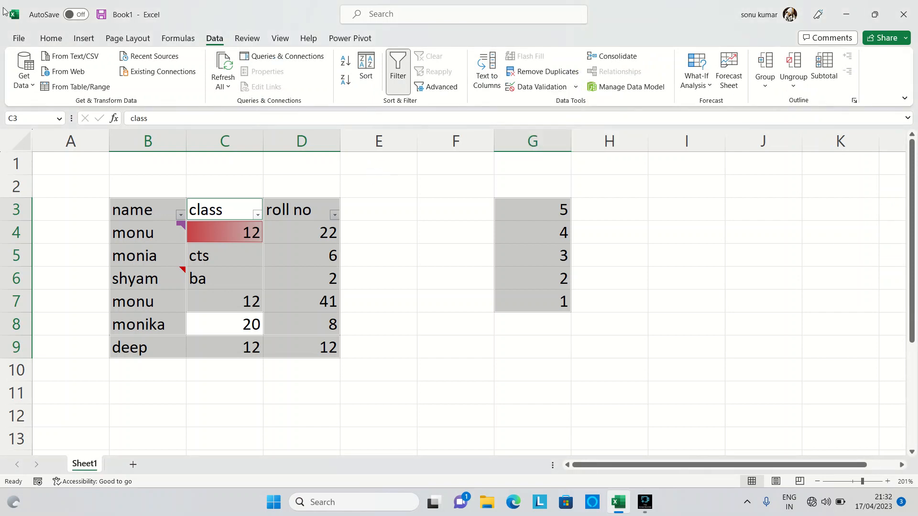
{"action": "left_click", "coordinate": [50, 37]}
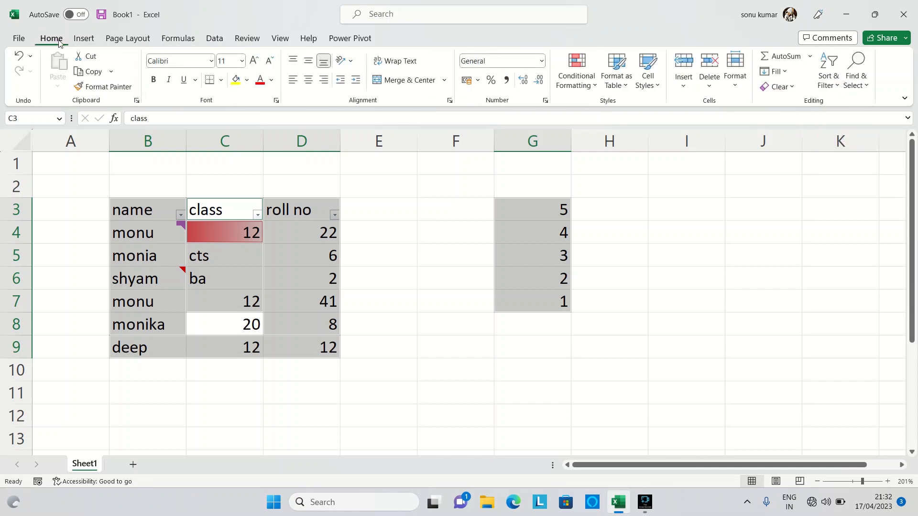
Step: Choose Select Objects from Find & Select and open the Selection pane
{"action": "left_click", "coordinate": [869, 88]}
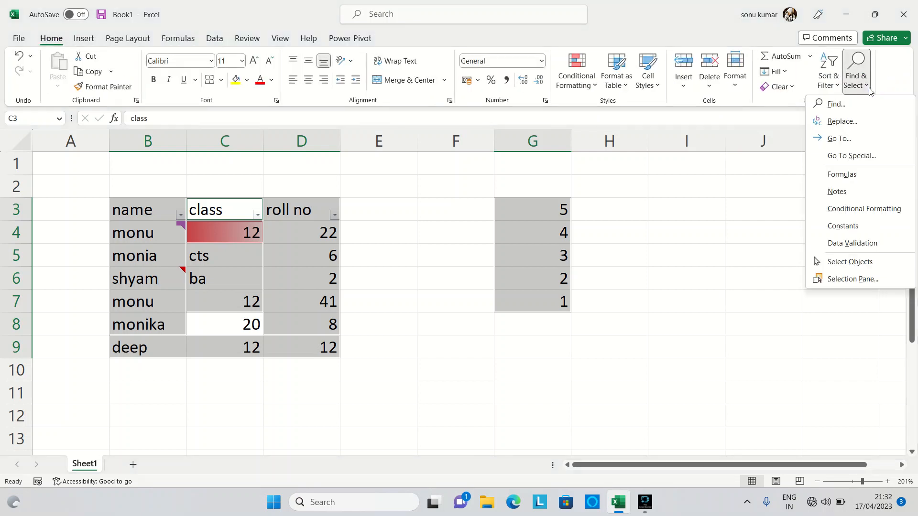
{"action": "left_click", "coordinate": [891, 270]}
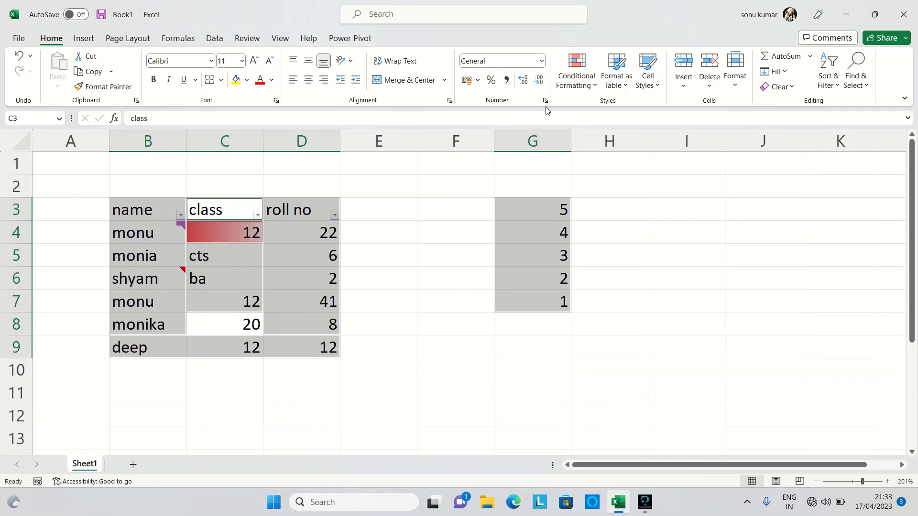
{"action": "left_click", "coordinate": [866, 84]}
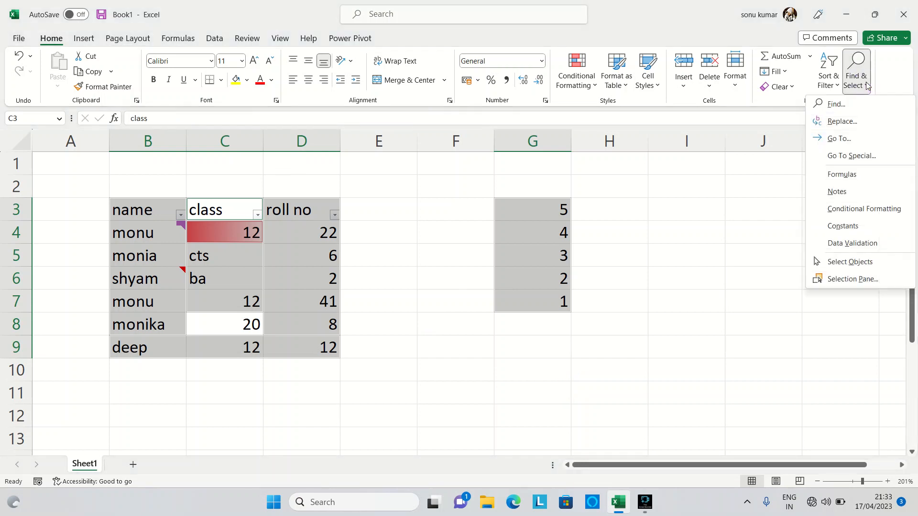
{"action": "left_click", "coordinate": [875, 281]}
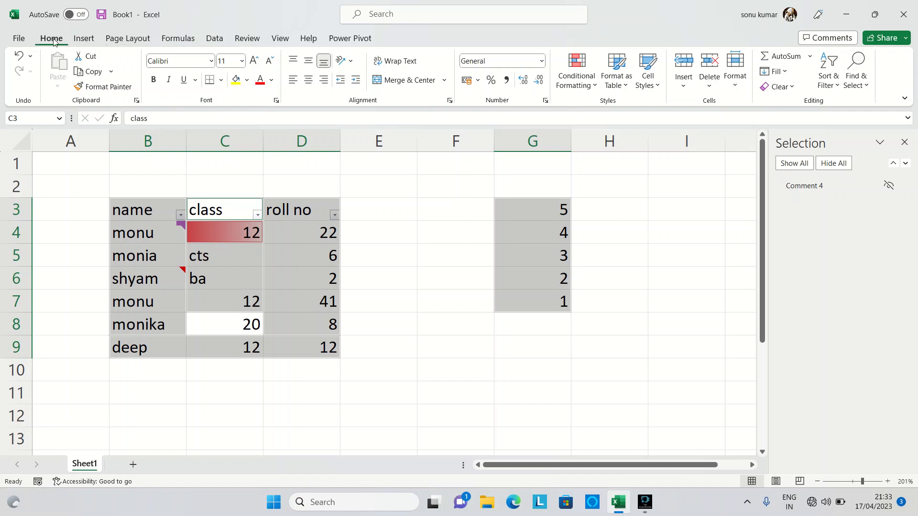
Step: Draw a rectangle about 4.3 cm wide and 2.6 cm high over the student table, spanning columns C to E
{"action": "left_click", "coordinate": [79, 38]}
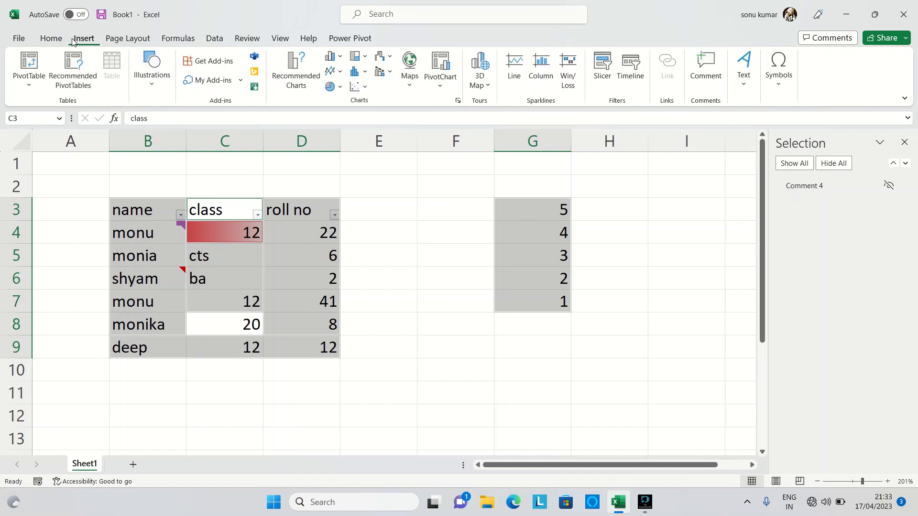
{"action": "left_click", "coordinate": [161, 78]}
{"action": "left_click", "coordinate": [181, 122]}
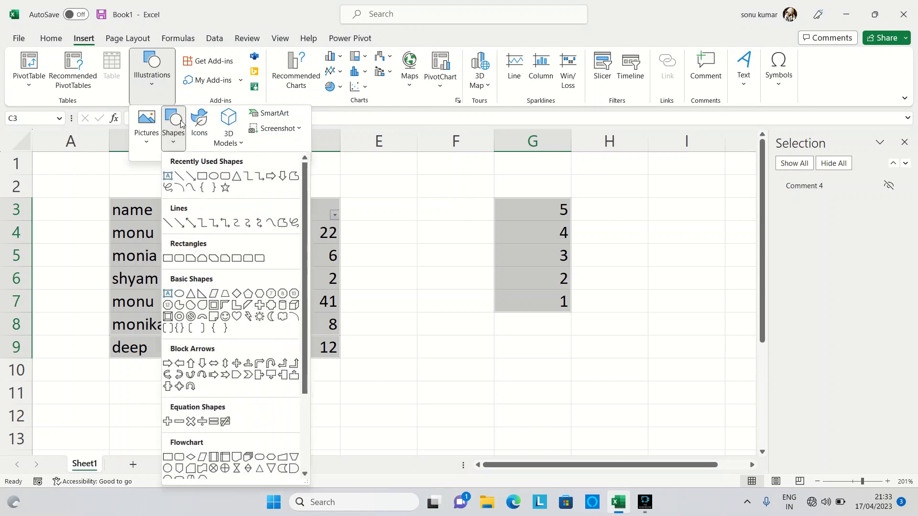
{"action": "left_click", "coordinate": [203, 174]}
{"action": "left_click_drag", "start_coordinate": [204, 174], "coordinate": [402, 295]}
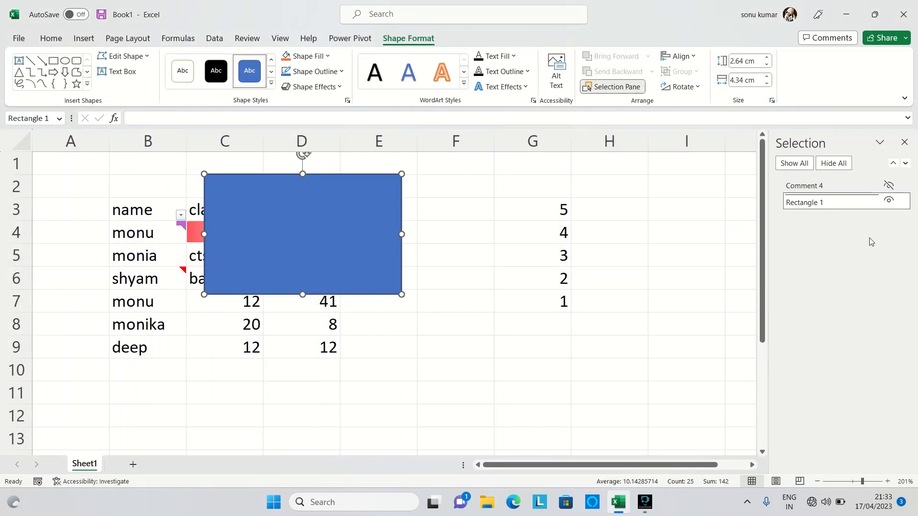
Step: Hide and show the rectangle repeatedly from the Selection pane, leave it shown, and close the pane
{"action": "left_click", "coordinate": [889, 200]}
{"action": "left_click", "coordinate": [888, 200]}
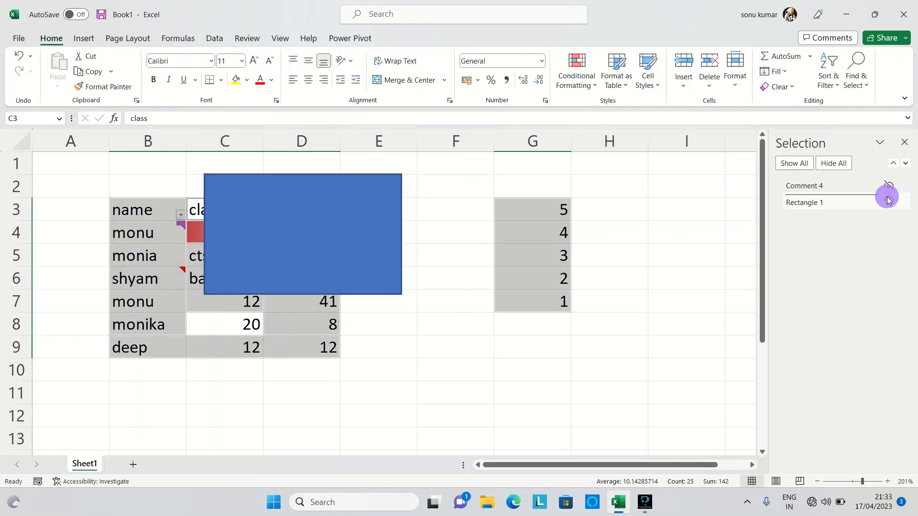
{"action": "left_click", "coordinate": [888, 199]}
{"action": "left_click", "coordinate": [888, 200]}
{"action": "left_click", "coordinate": [889, 200]}
{"action": "left_click", "coordinate": [888, 200]}
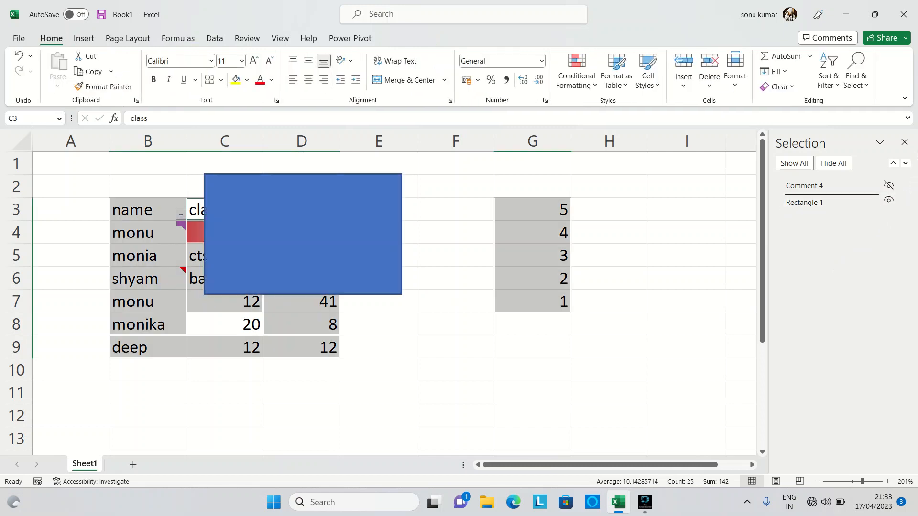
{"action": "left_click", "coordinate": [906, 142]}
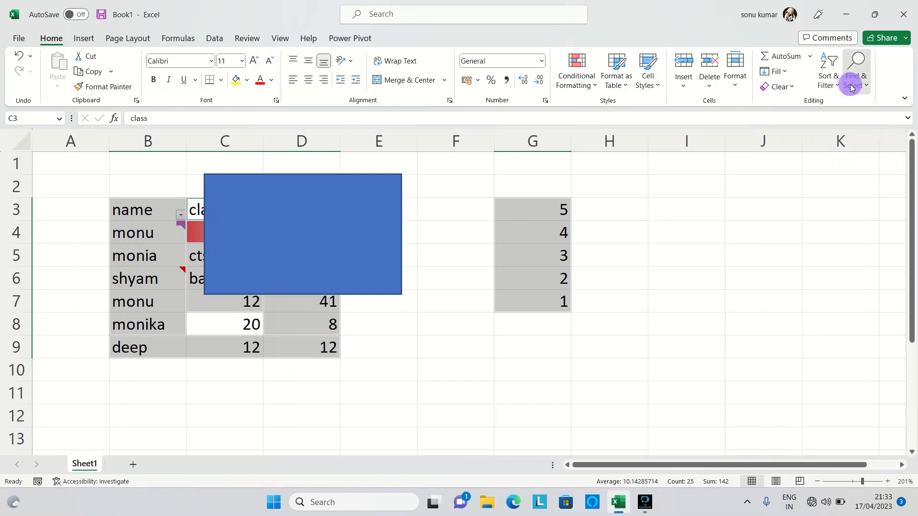
{"action": "left_click", "coordinate": [857, 67]}
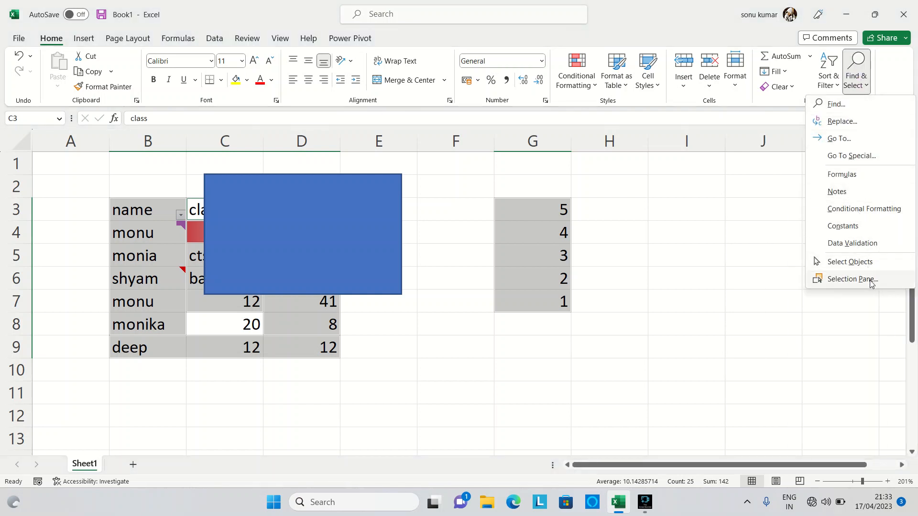
{"action": "left_click", "coordinate": [690, 353]}
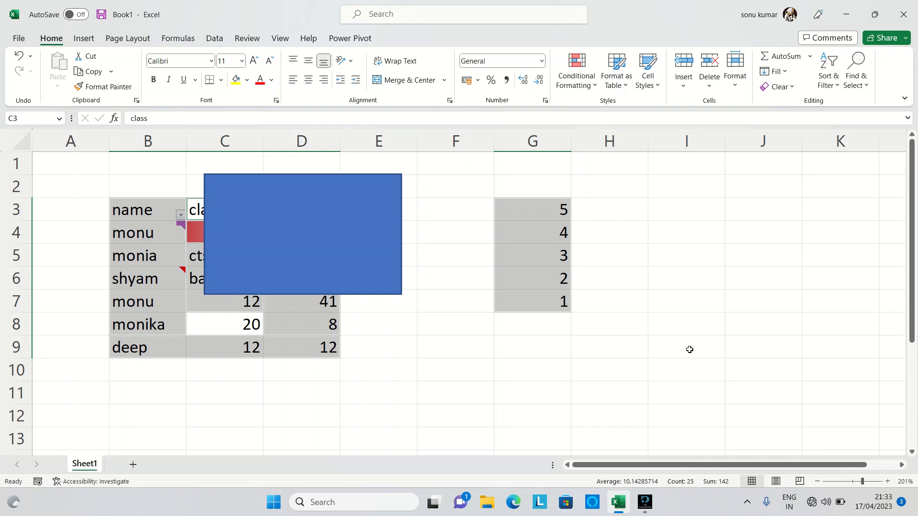